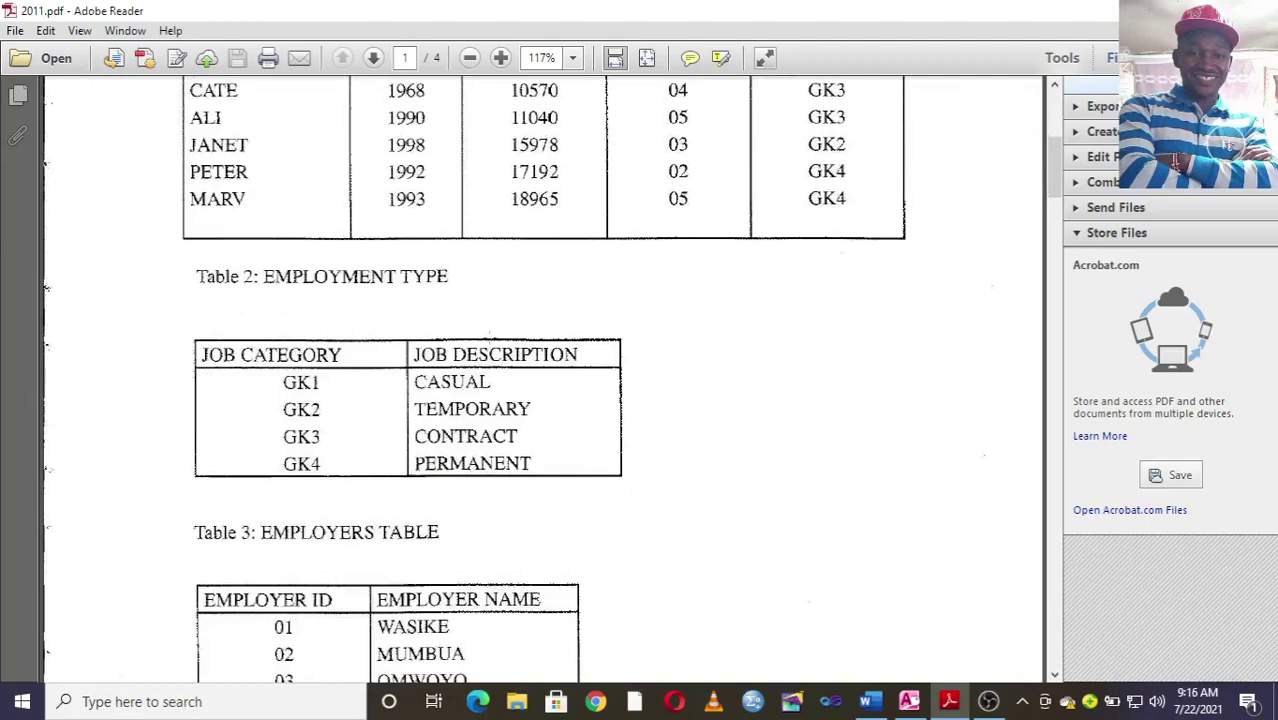
Read through the exam PDF's employment tables and the tasks for building the EMPLOYMENT database.
scroll(580, 380, down, 4)
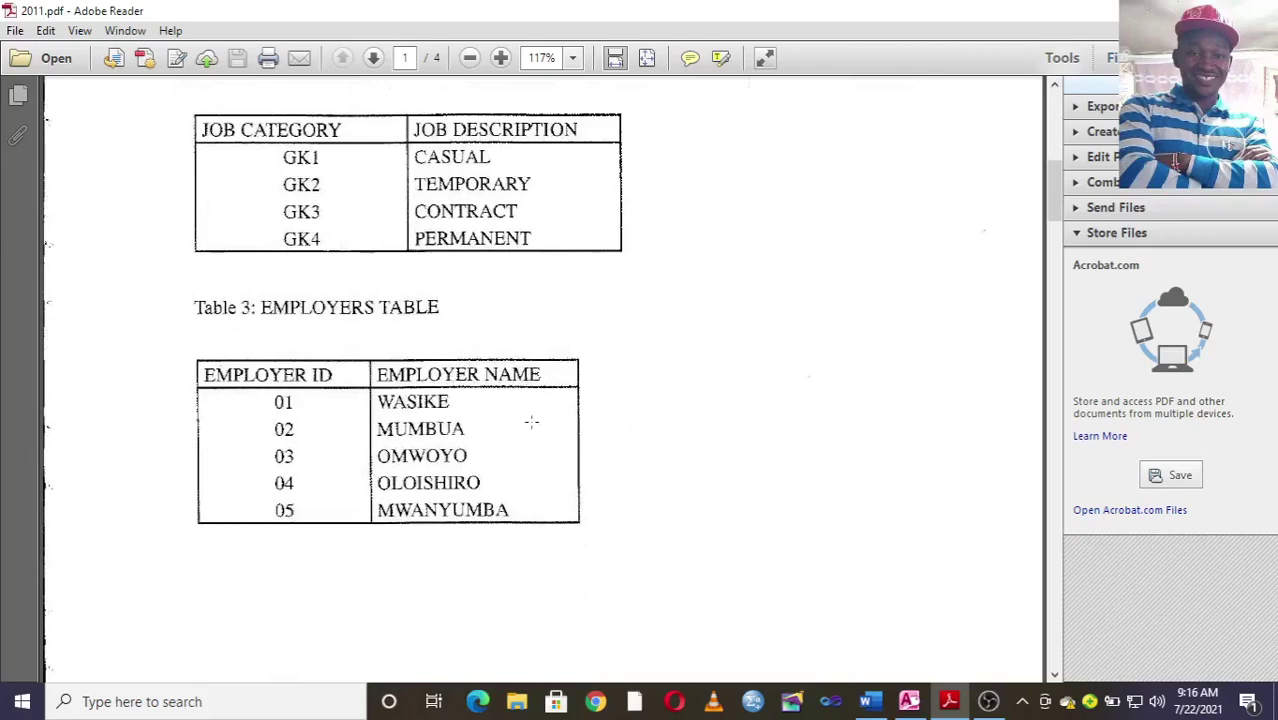
scroll(531, 422, down, 17)
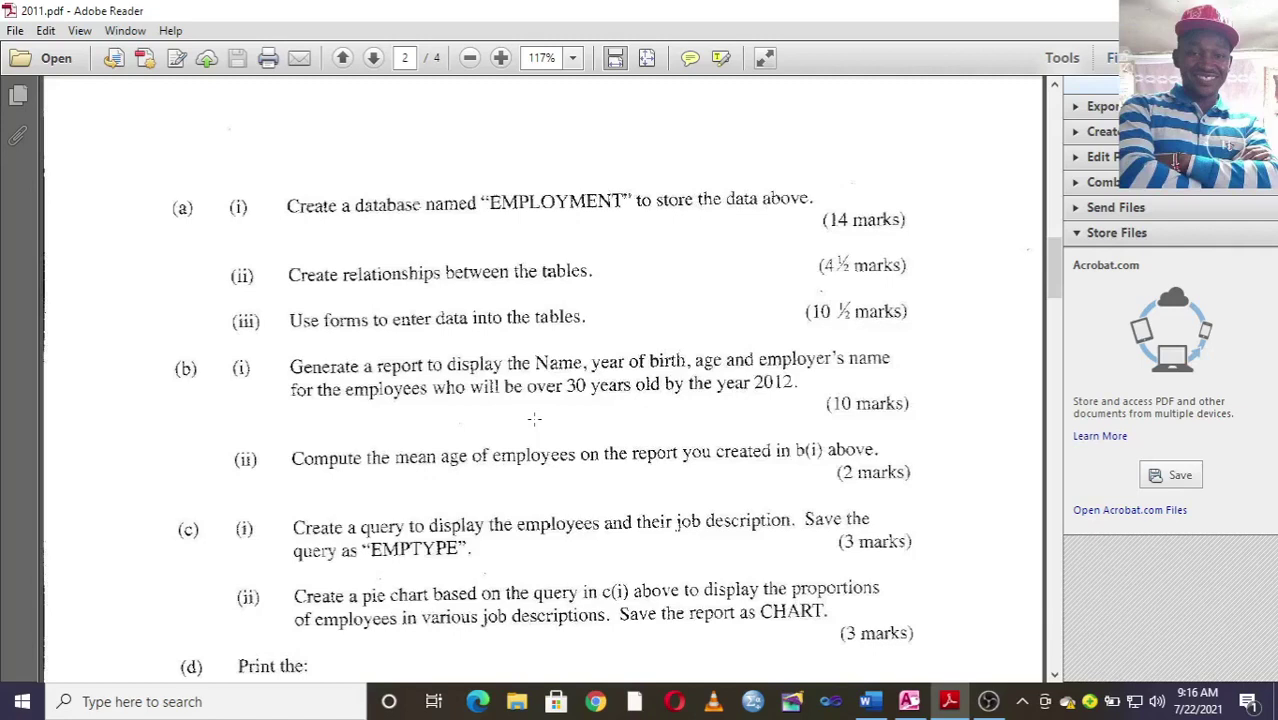
scroll(534, 419, down, 3)
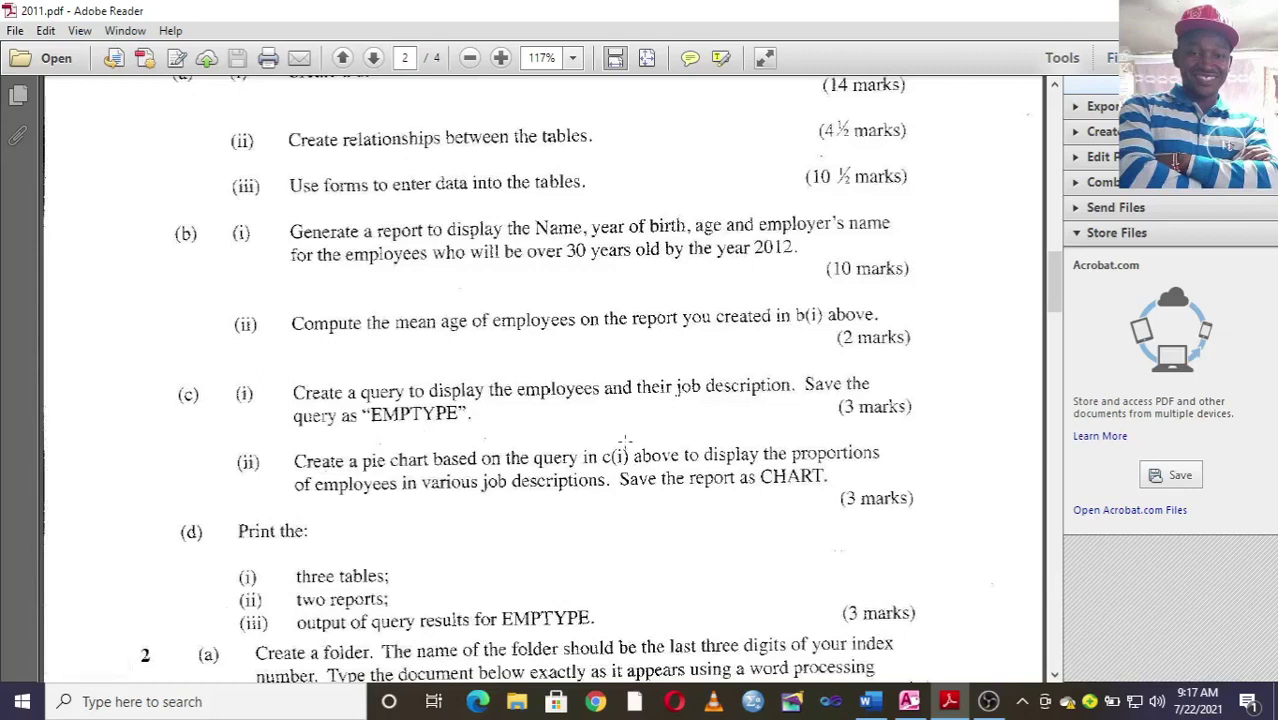
scroll(742, 377, up, 3)
scroll(742, 377, up, 3)
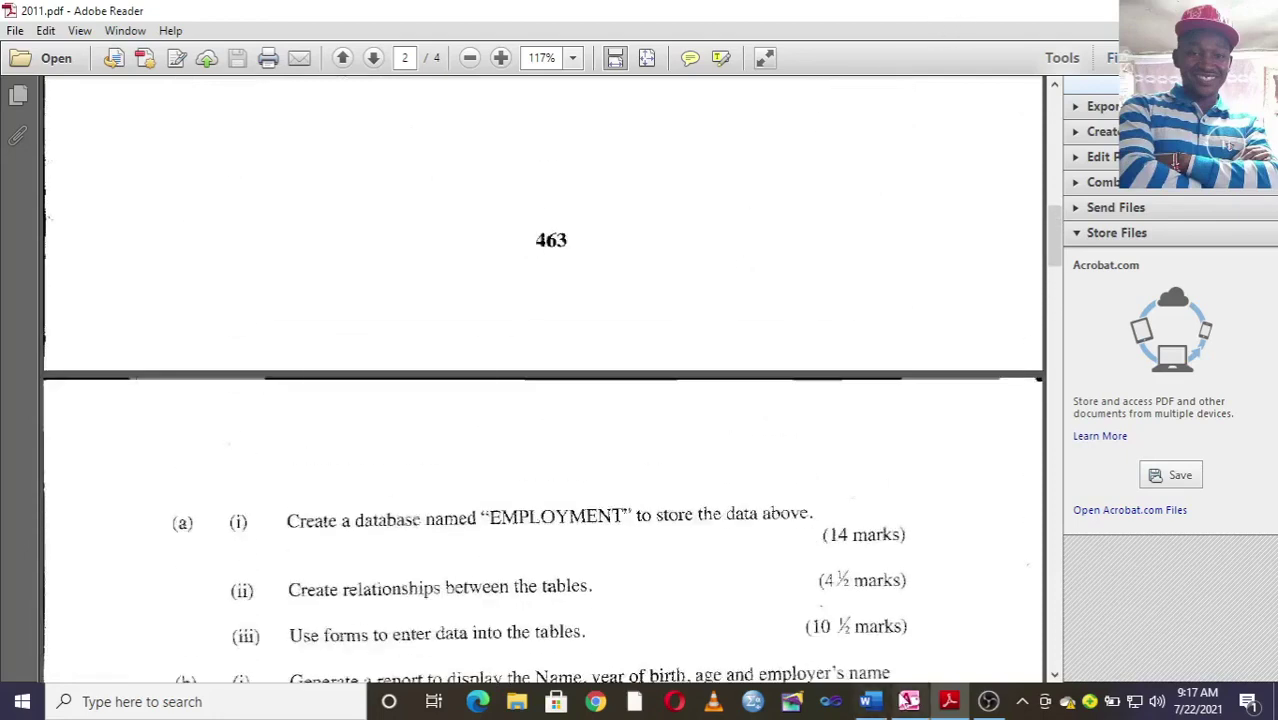
Switch to the Access database, enable its blocked content and open EMPLOYEE TABLE in Design View.
click(909, 701)
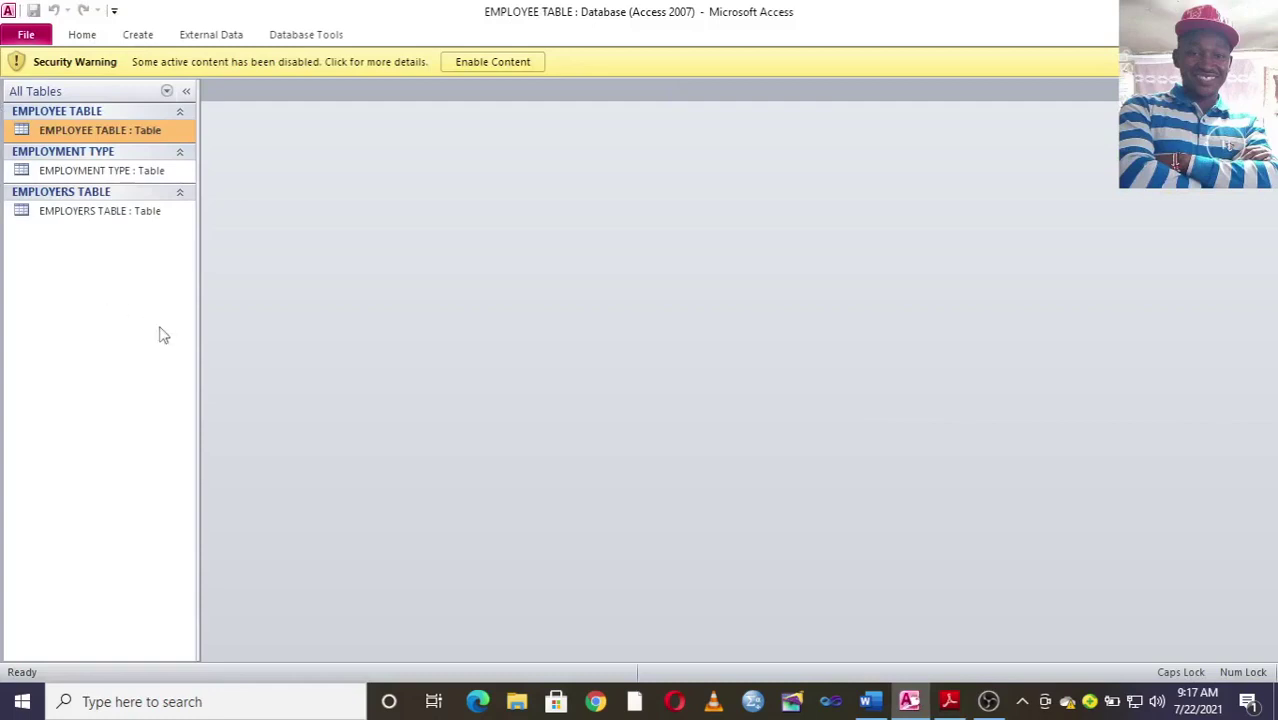
click(470, 62)
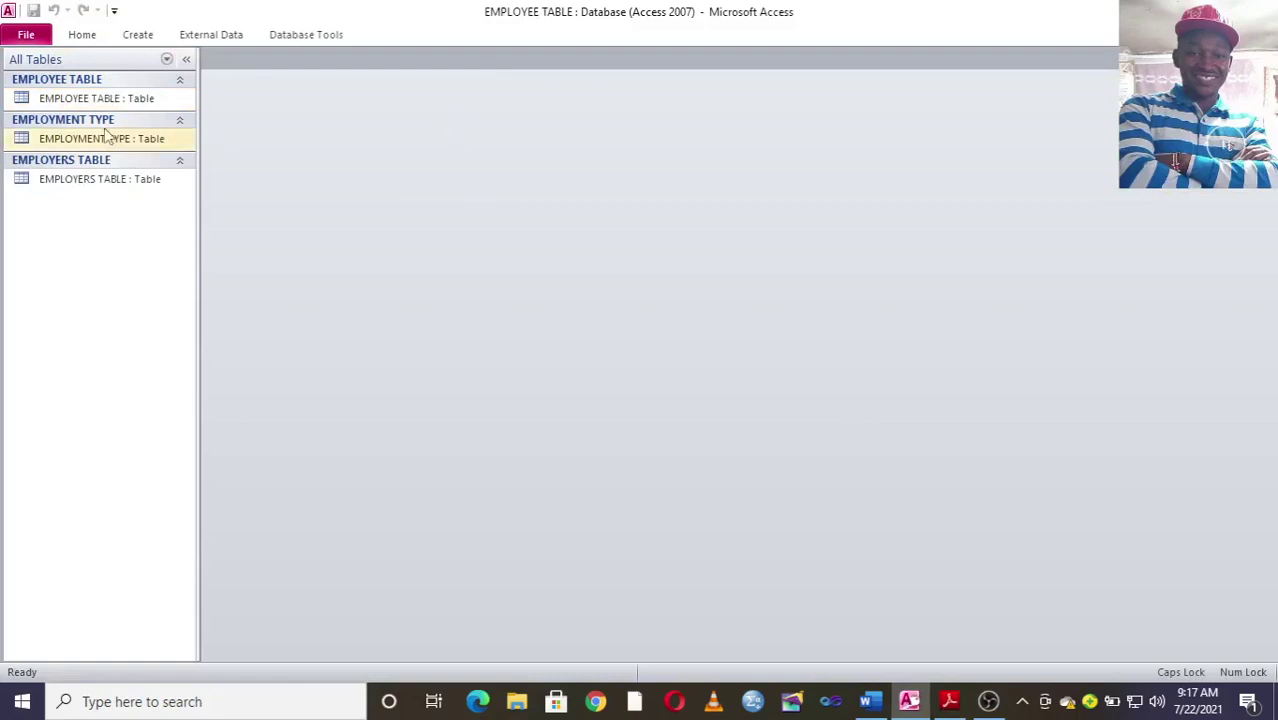
click(89, 98)
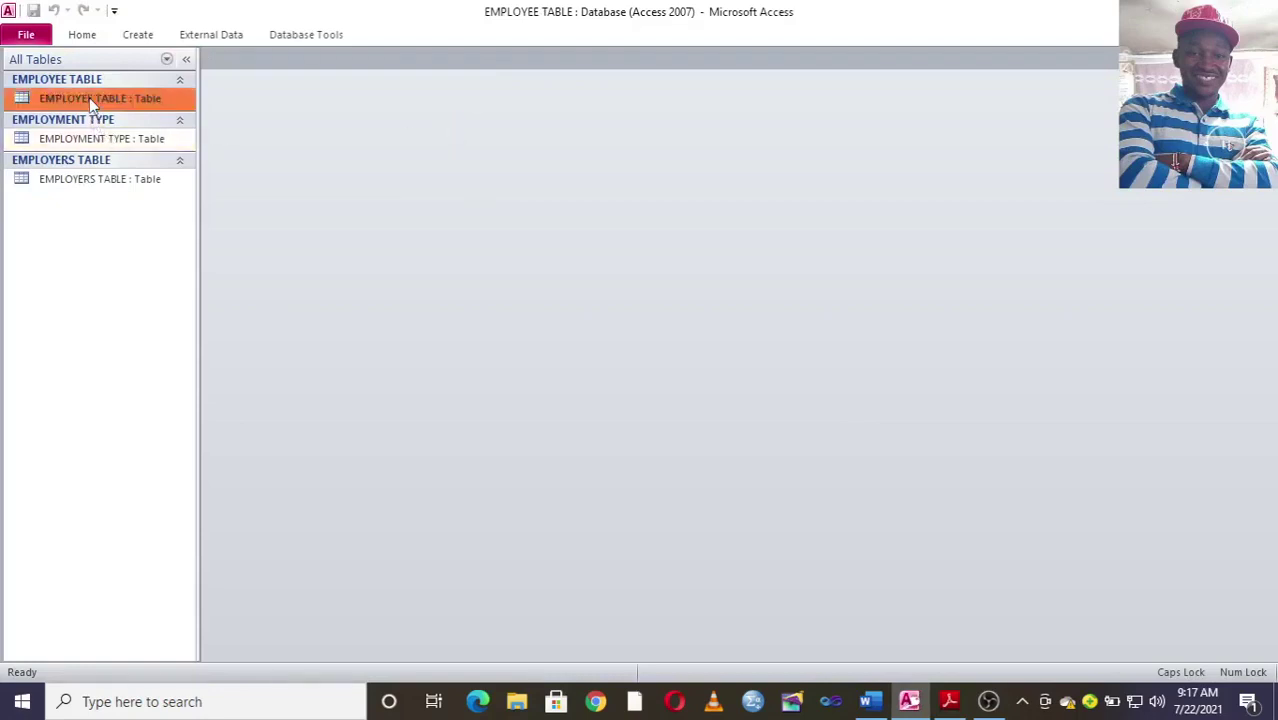
right_click(89, 97)
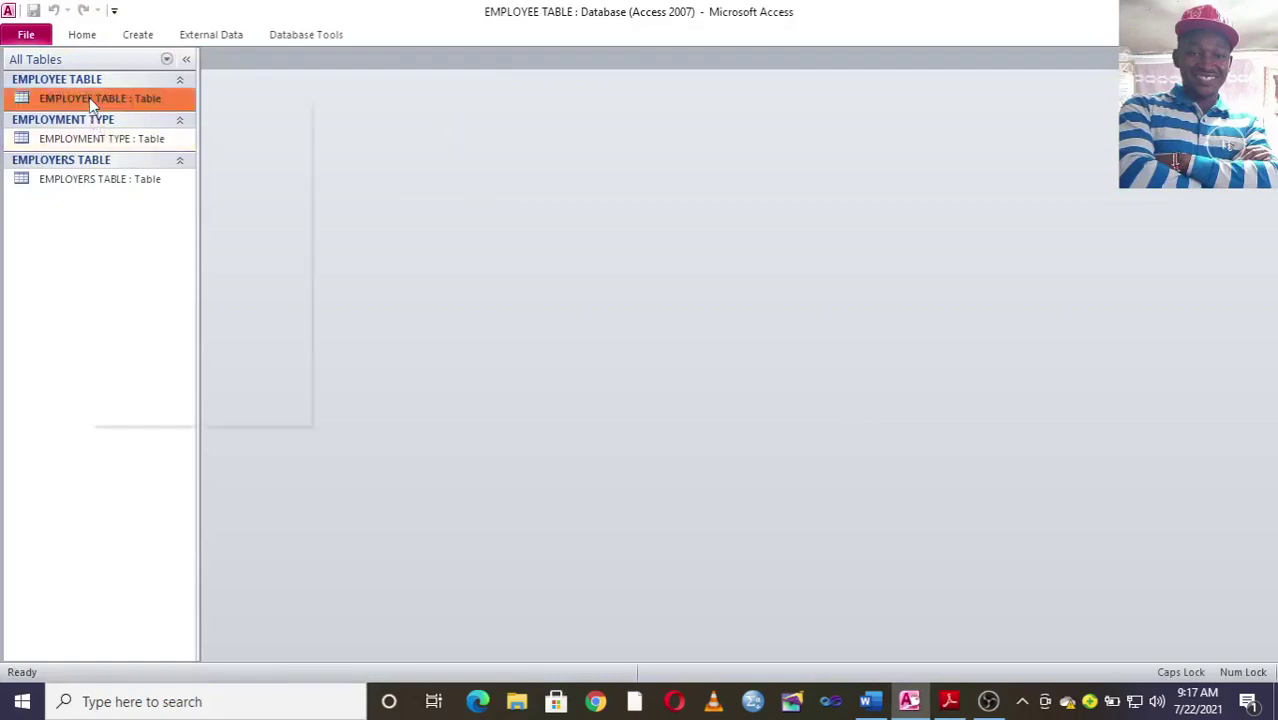
click(141, 132)
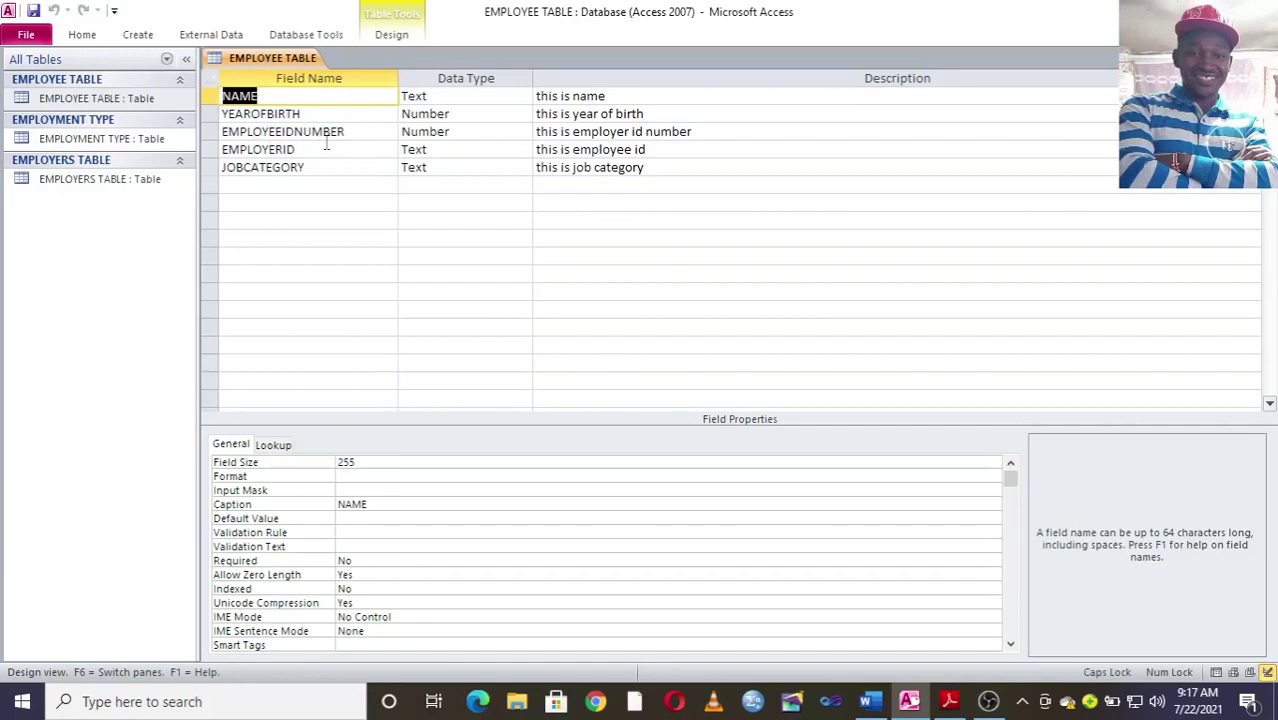
Rename the EMPLOYEEIDNUMBER field as EMPLOYEEIDNO.
click(346, 132)
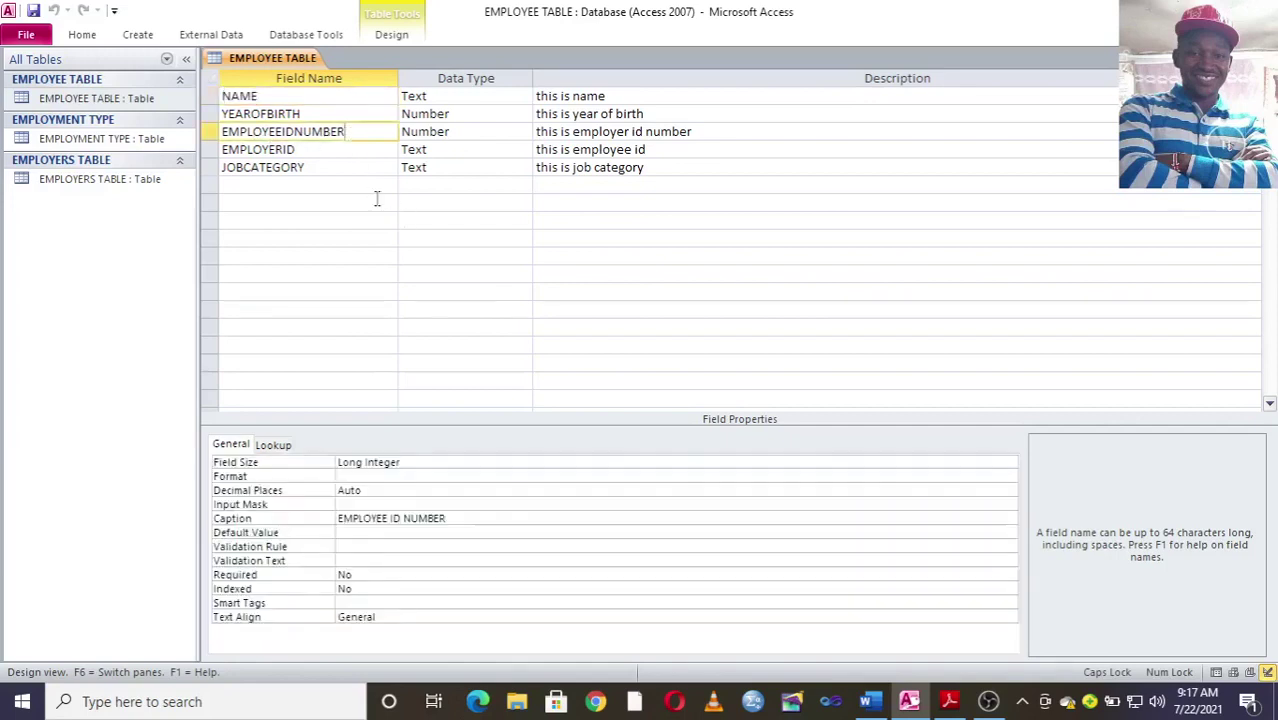
key(BackSpace)
key(BackSpace)
key(BackSpace)
key(BackSpace)
key(BackSpace)
text(O)
Insert spaces between the words of three field names so they read EMPLOYER ID, JOB CATEGORY and YEAR OF BIRTH.
click(283, 149)
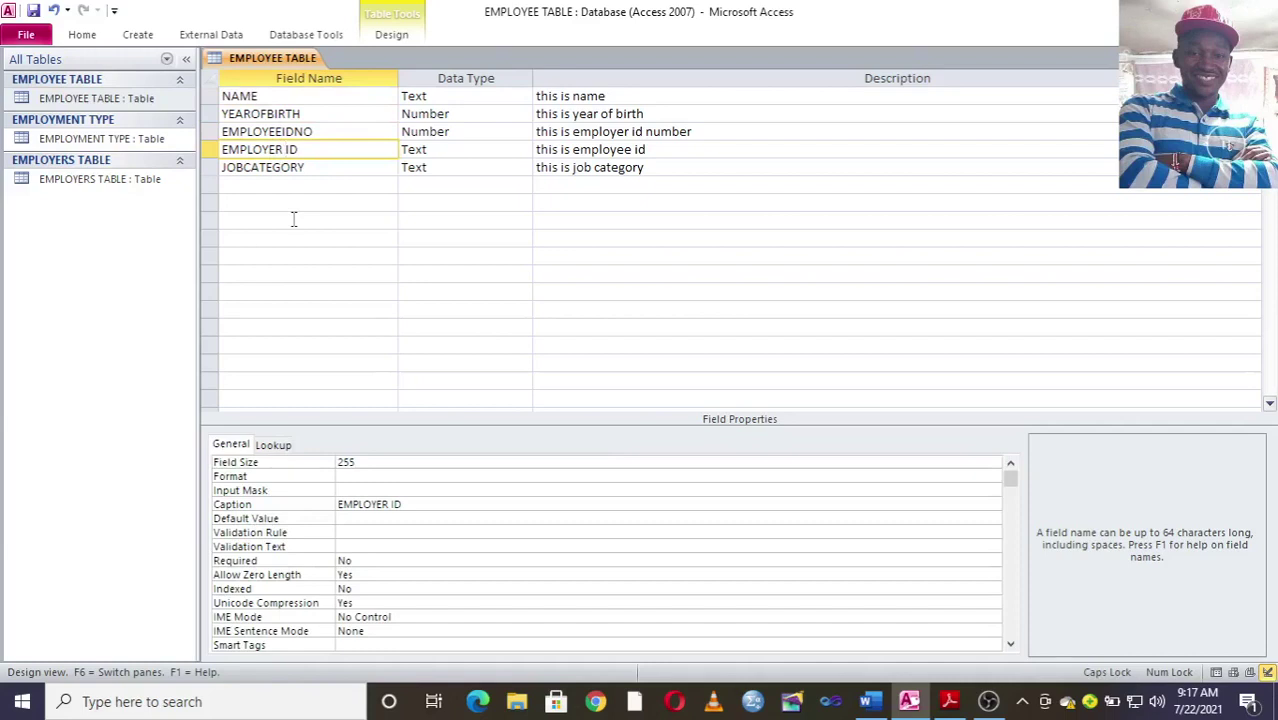
click(245, 167)
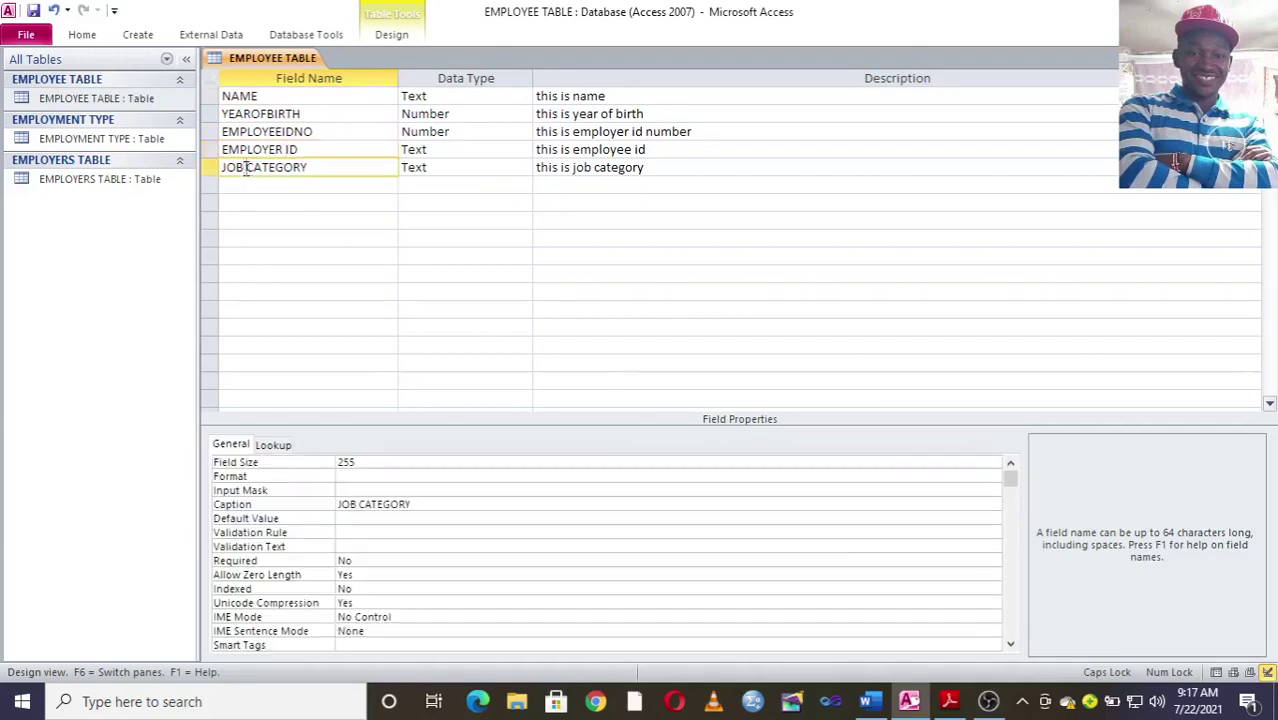
click(252, 113)
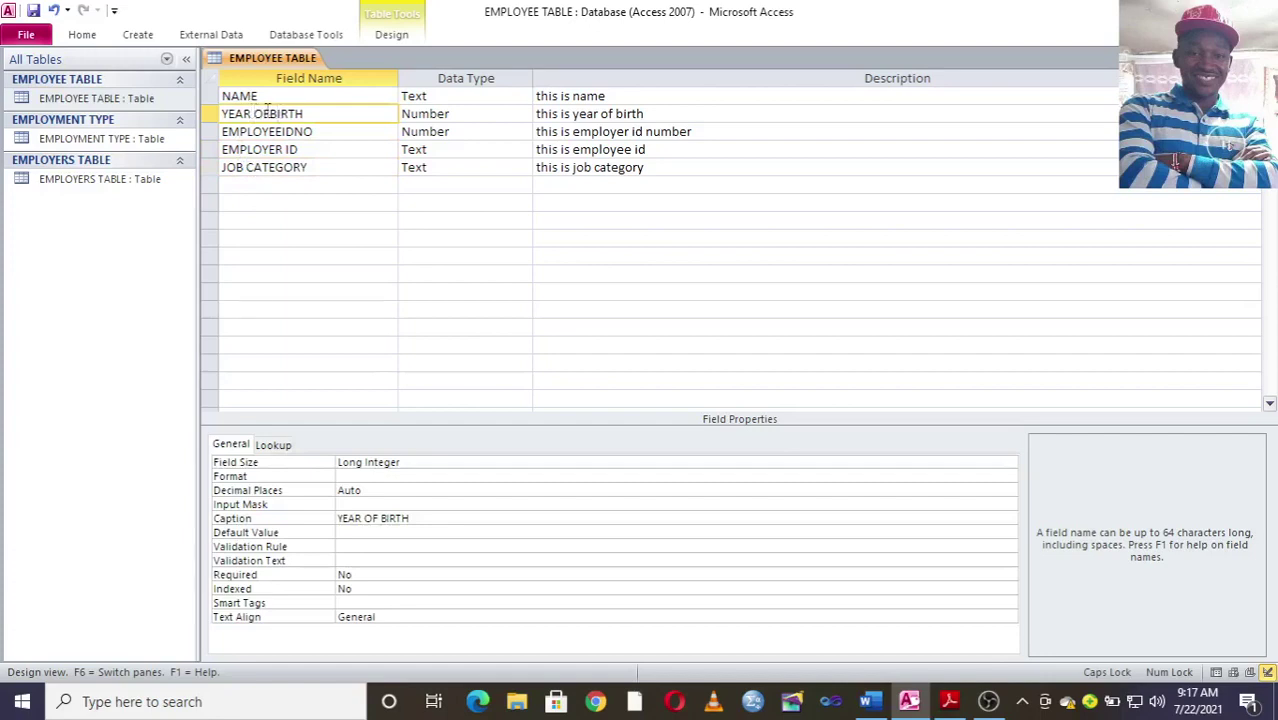
click(272, 110)
Make EMPLOYEEIDNO the primary key and respace its field name as EMPLOYEE ID NO.
double_click(266, 131)
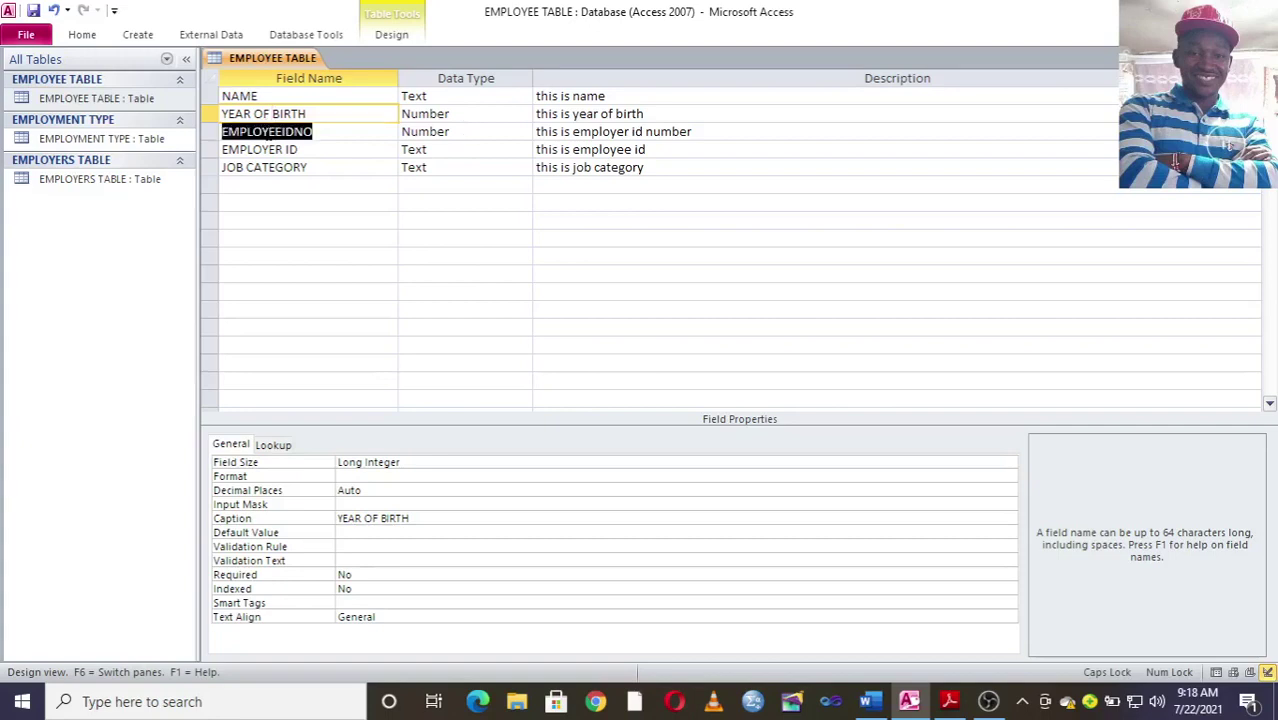
right_click(266, 131)
click(314, 143)
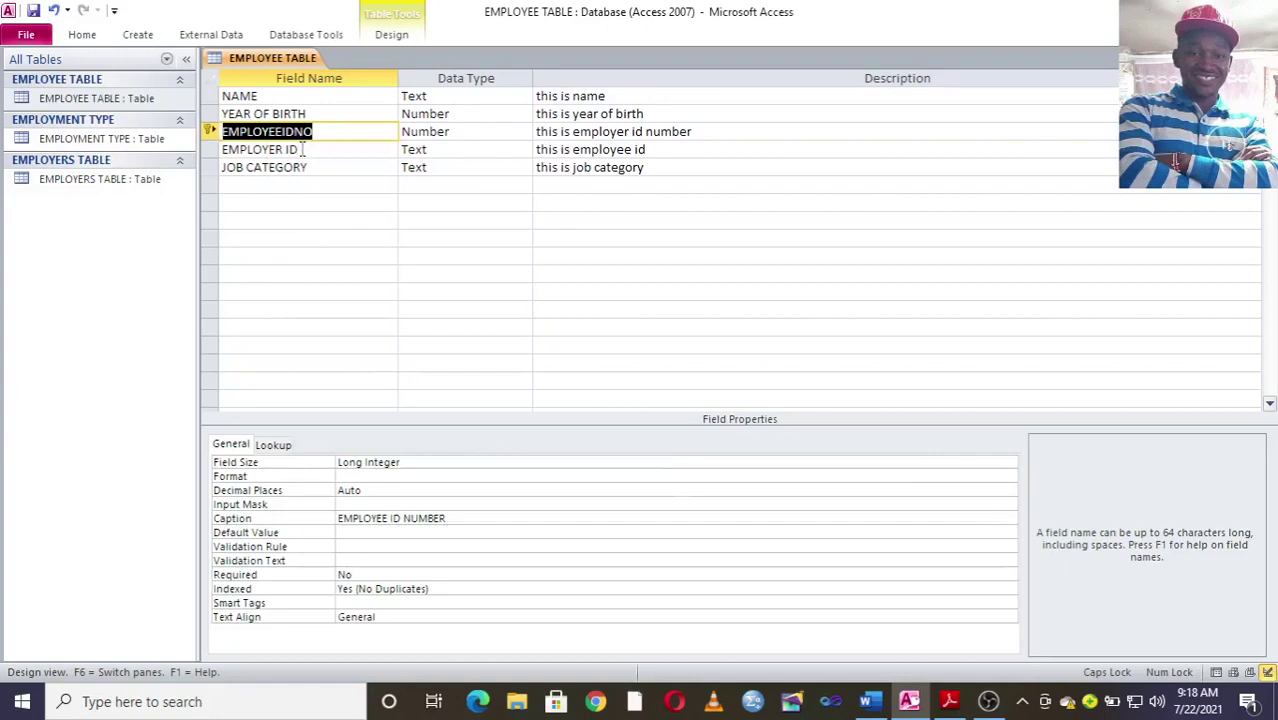
click(280, 131)
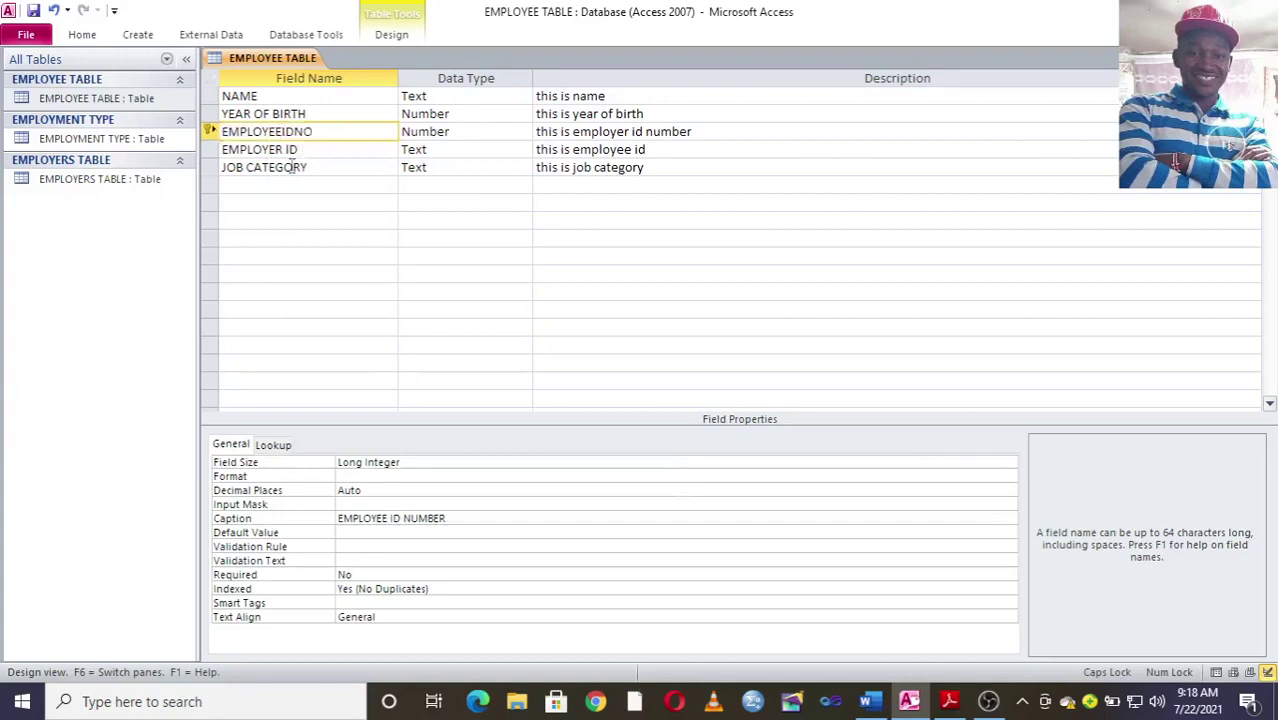
click(297, 130)
click(308, 184)
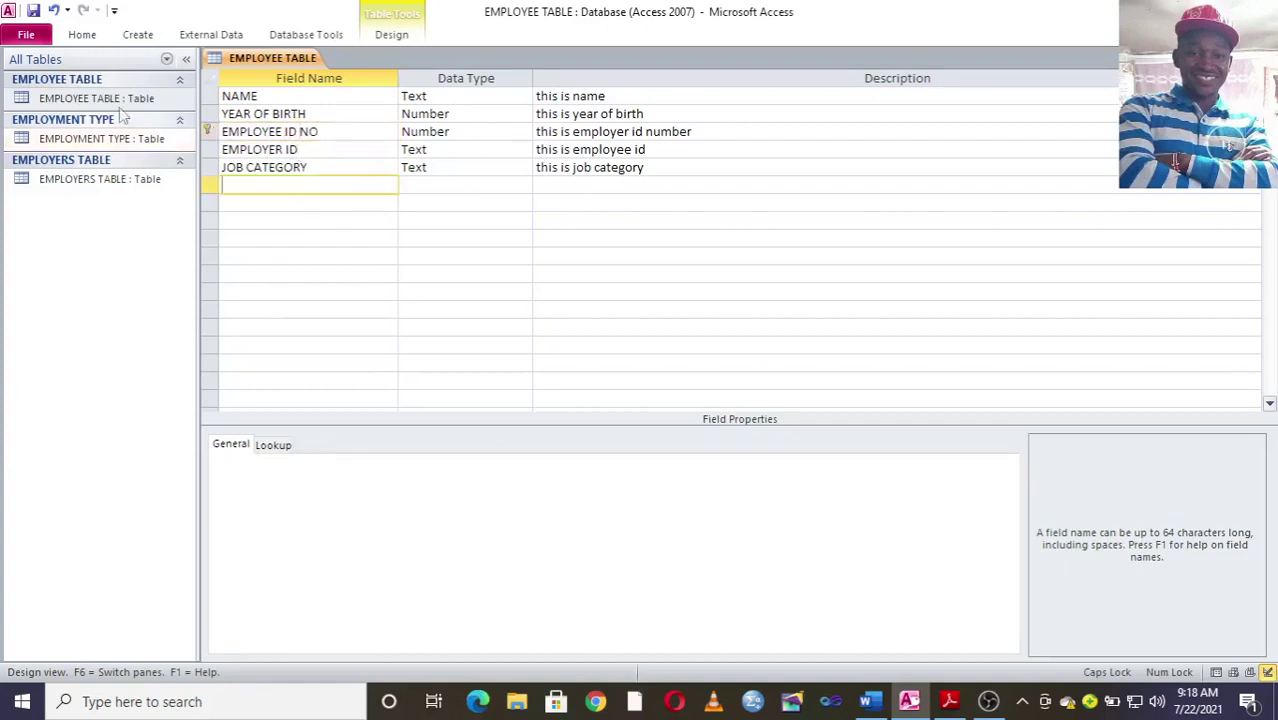
Save the EMPLOYEE TABLE design, show its records in Datasheet View and close the table.
click(82, 34)
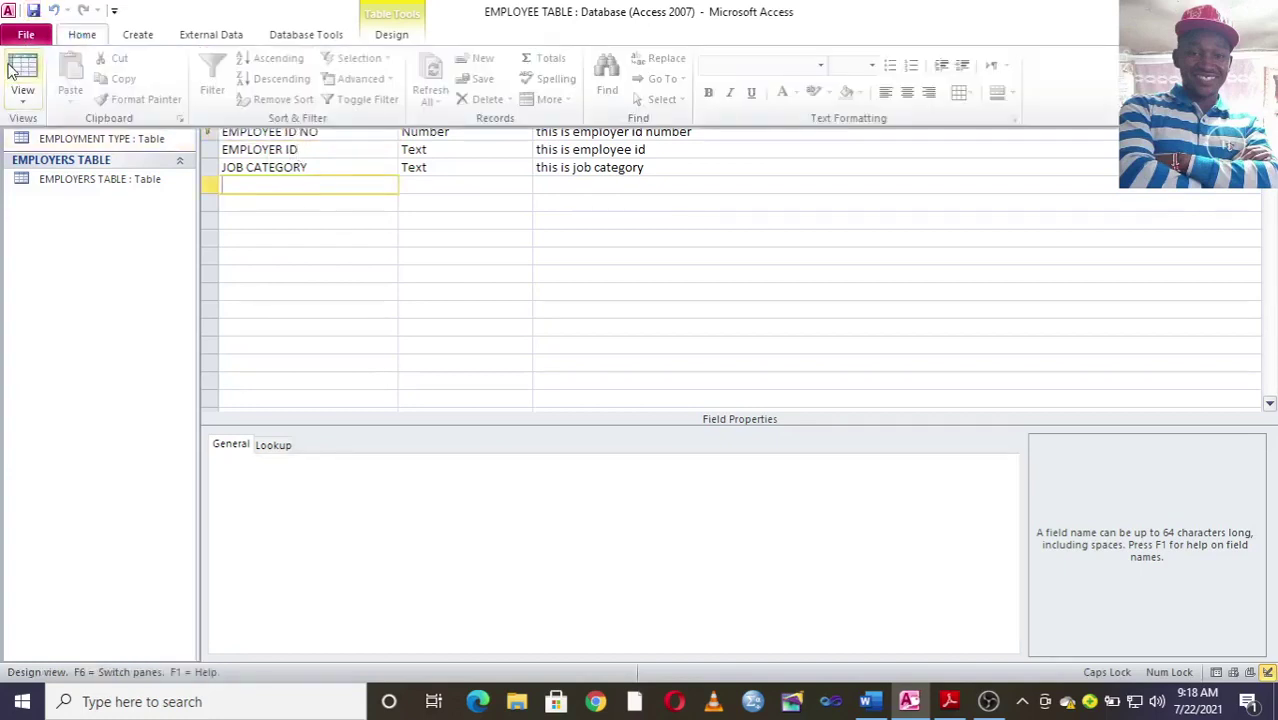
click(20, 76)
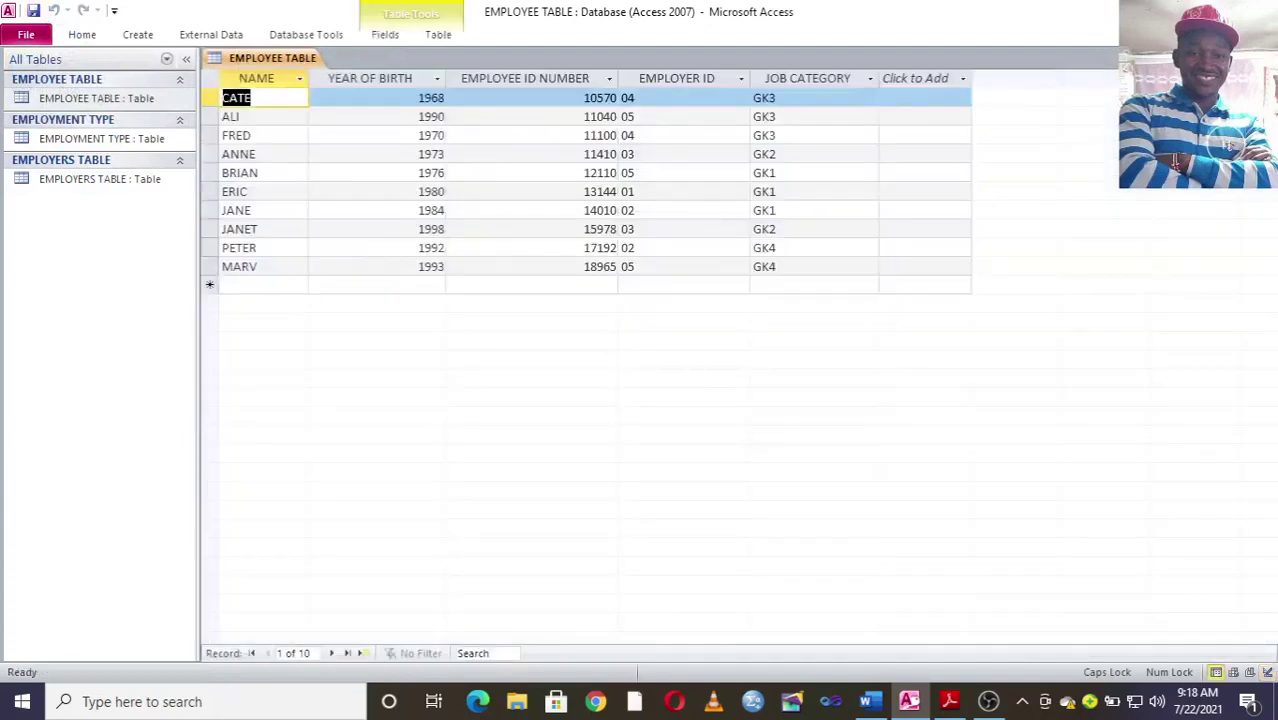
key(ctrl+w)
Open the EMPLOYMENT TYPE table in Design View and rename the JCATEGORY field as JOB CATEGORY.
right_click(76, 146)
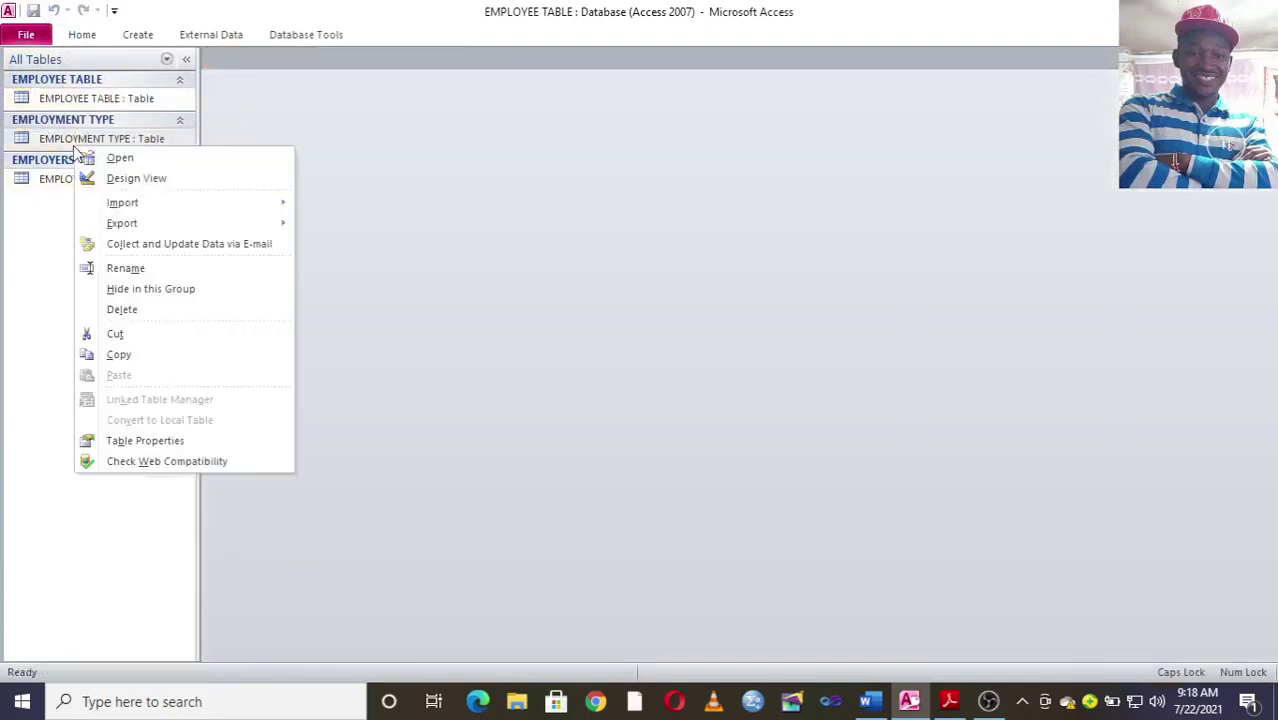
click(131, 180)
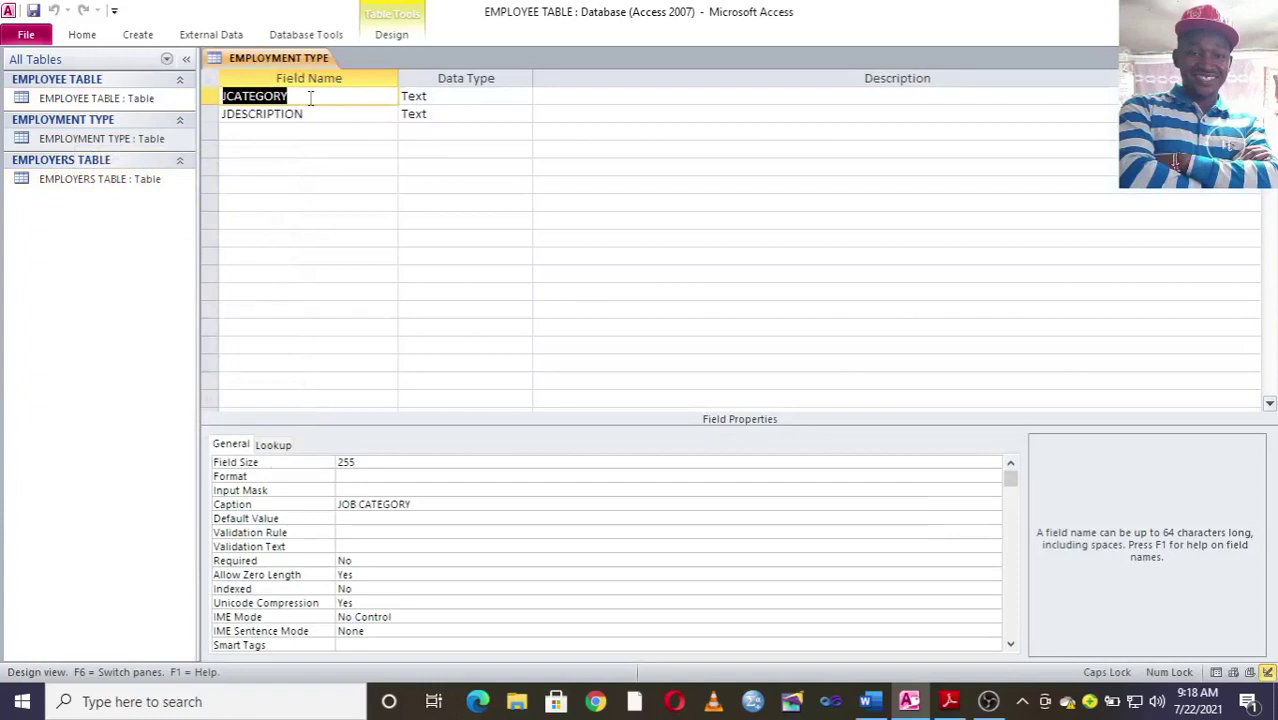
click(225, 96)
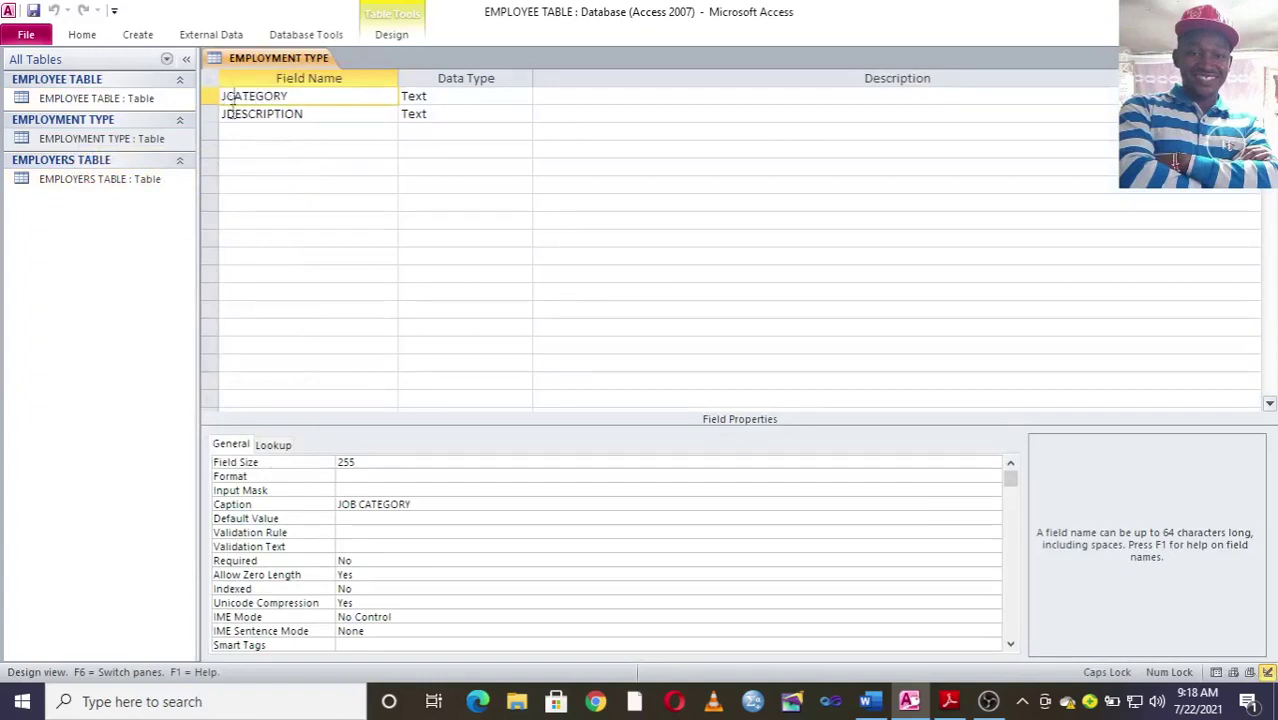
click(224, 113)
click(226, 96)
text(OB)
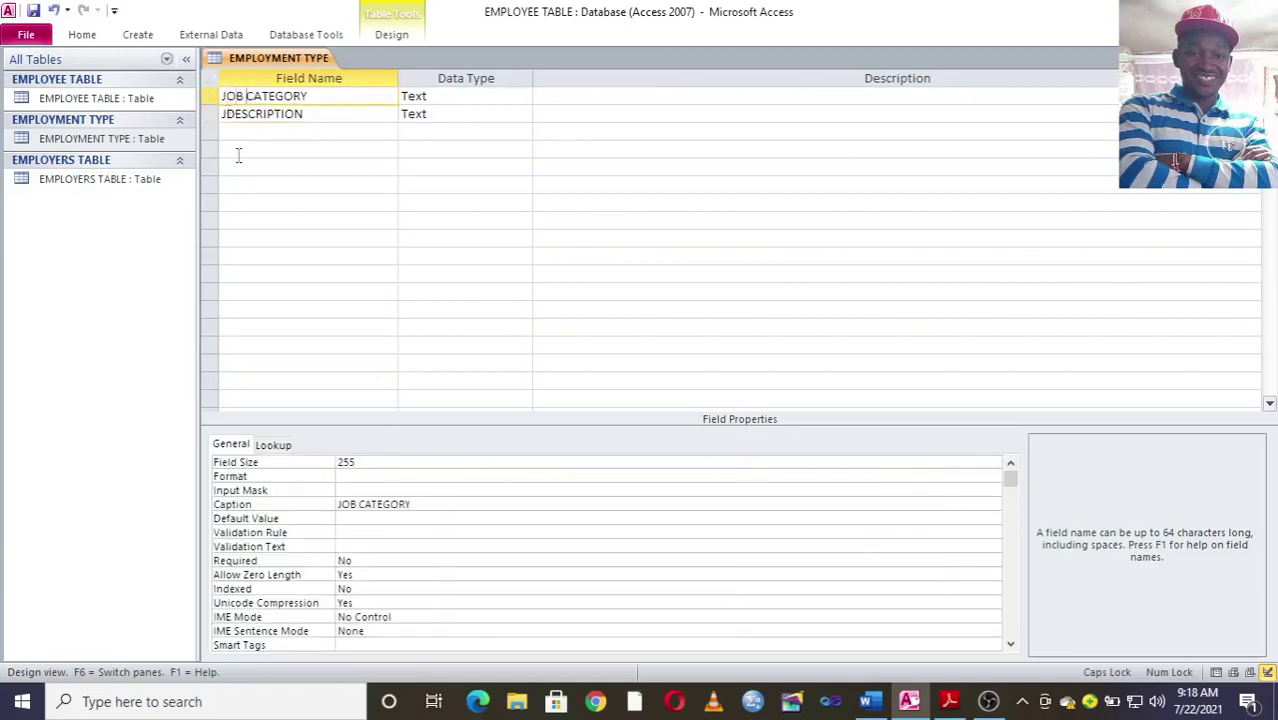
Rename the JDESCRIPTION field as JOB DESCRIPTION and make it the table's primary key.
click(224, 113)
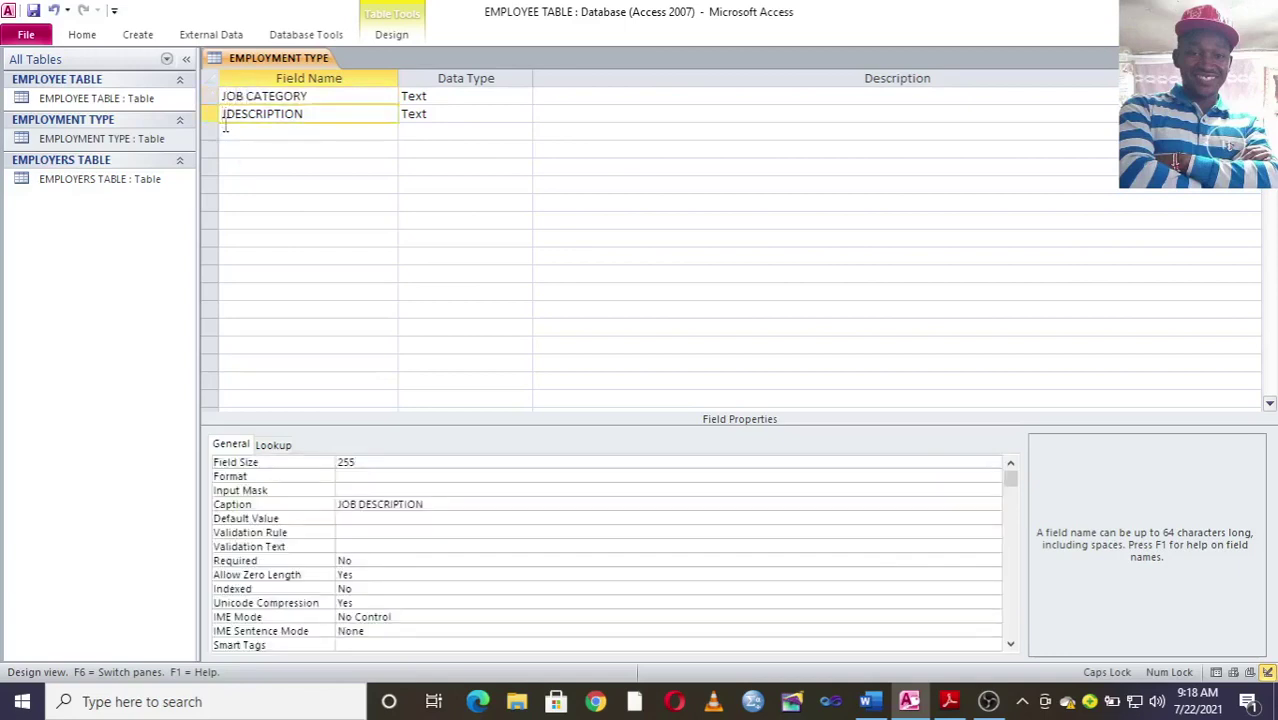
click(225, 127)
click(224, 113)
text(OB)
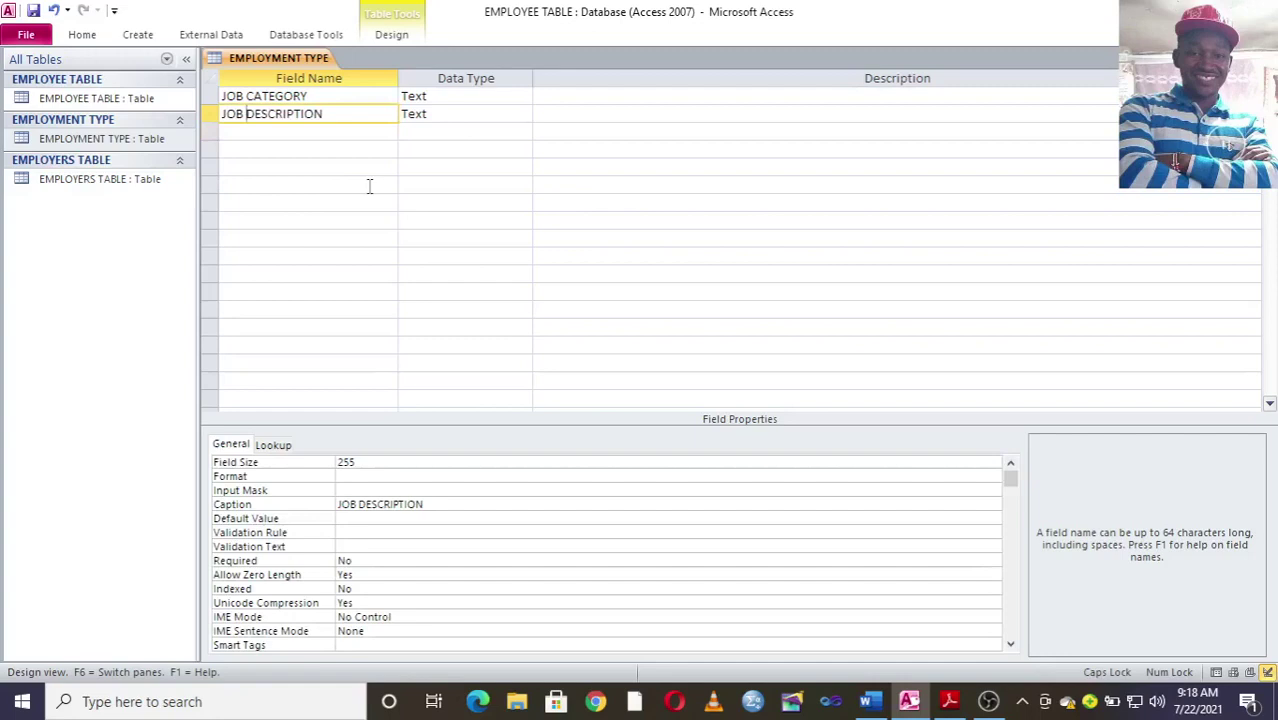
right_click(348, 118)
click(393, 120)
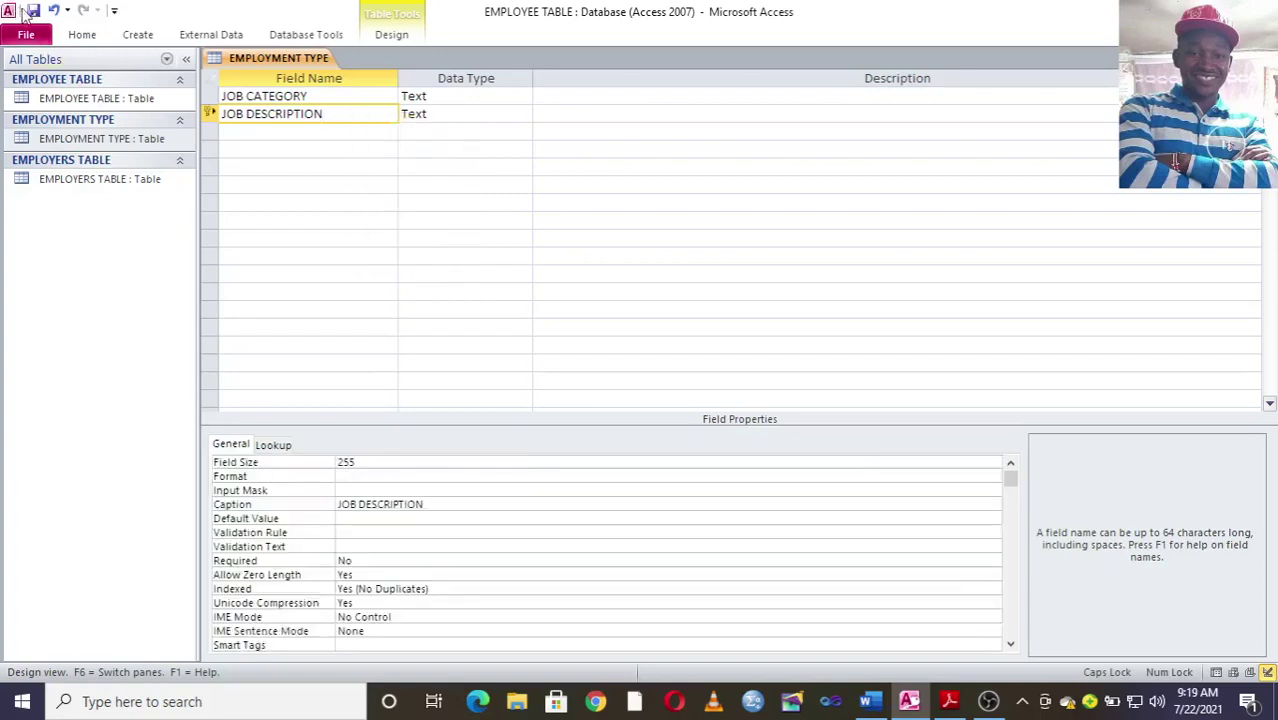
Save the EMPLOYMENT TYPE design, show its records in Datasheet View and close the table.
click(82, 35)
click(22, 68)
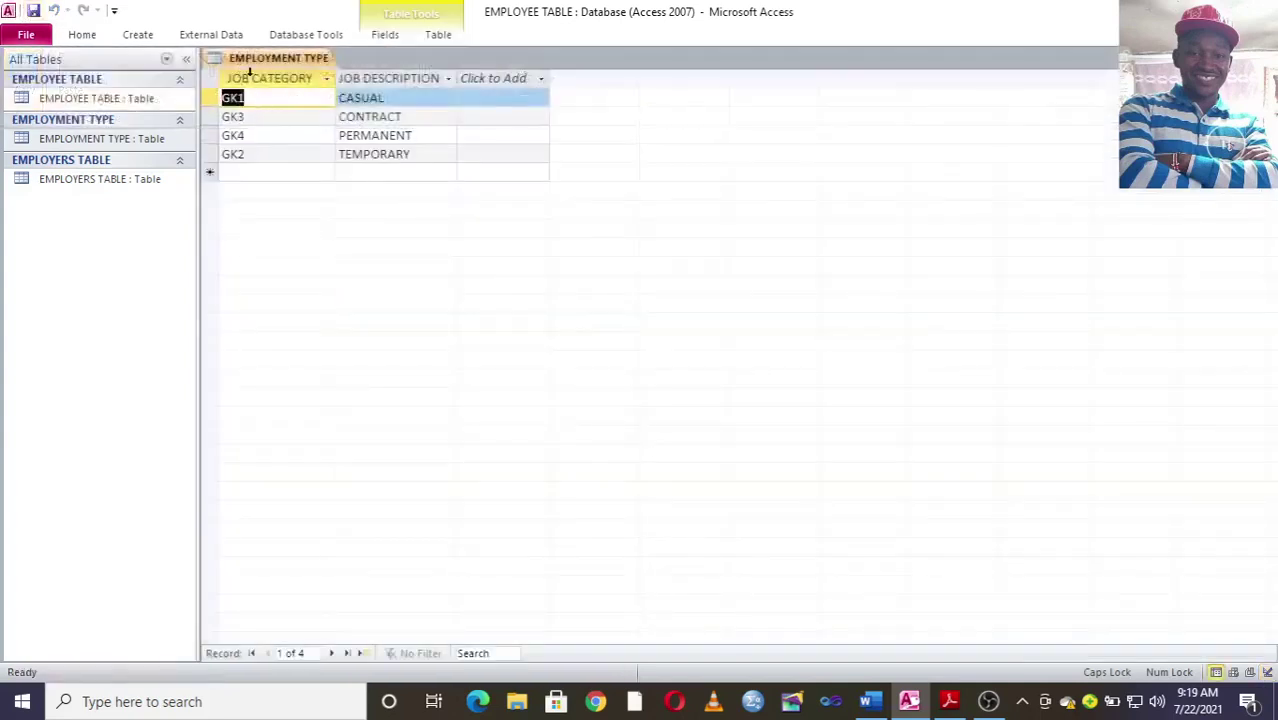
right_click(228, 62)
click(280, 99)
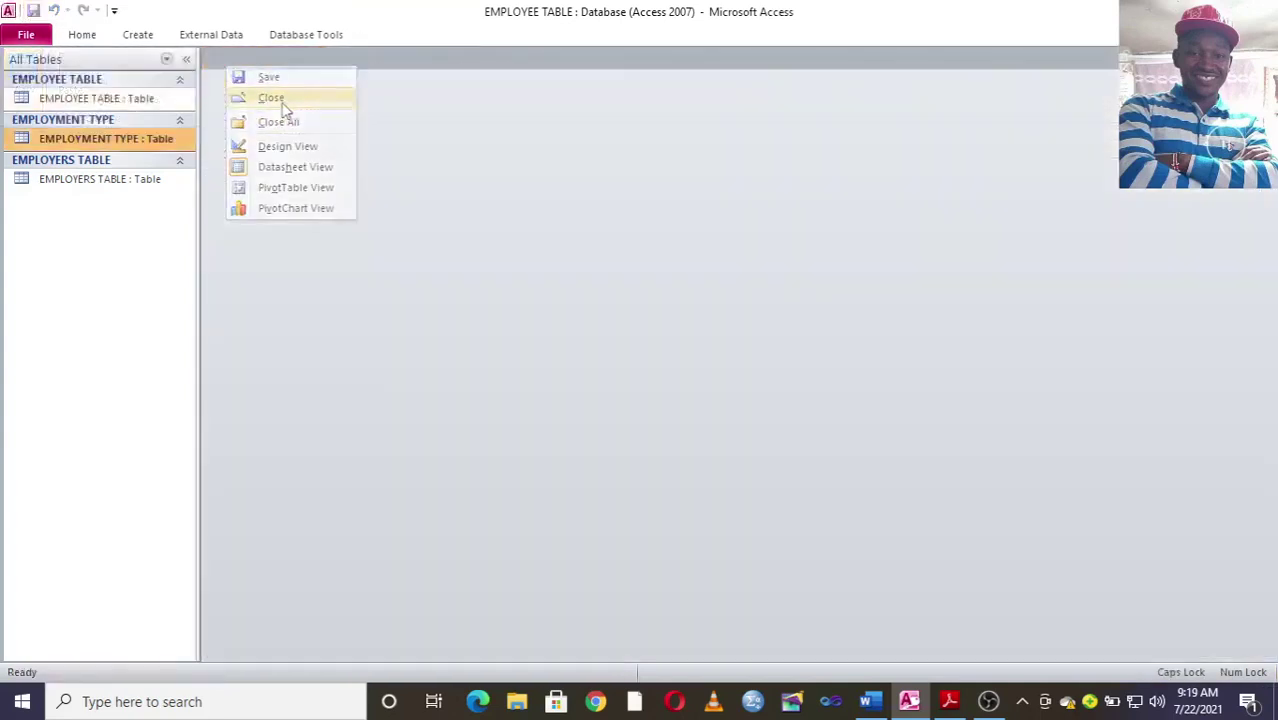
In the design of EMPLOYERS TABLE, rename the EID and ENAME fields as EMPLOYER ID and EMPLOYER NAME.
double_click(106, 180)
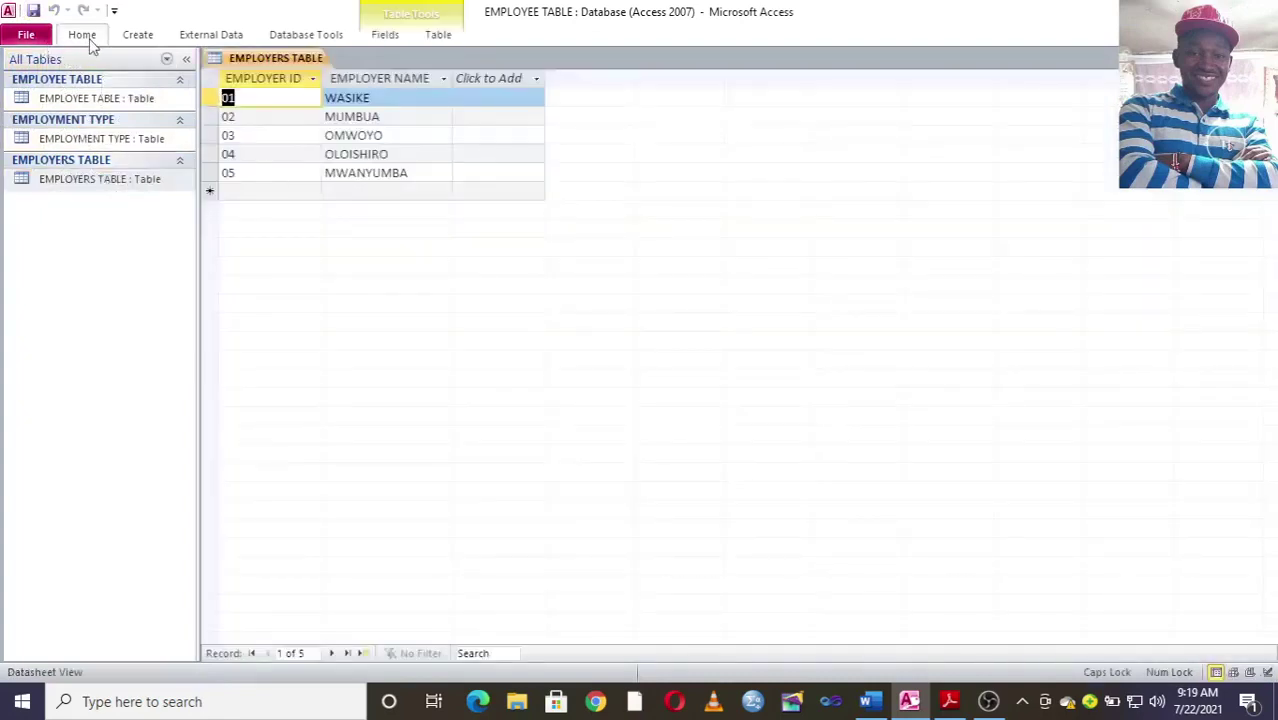
click(84, 36)
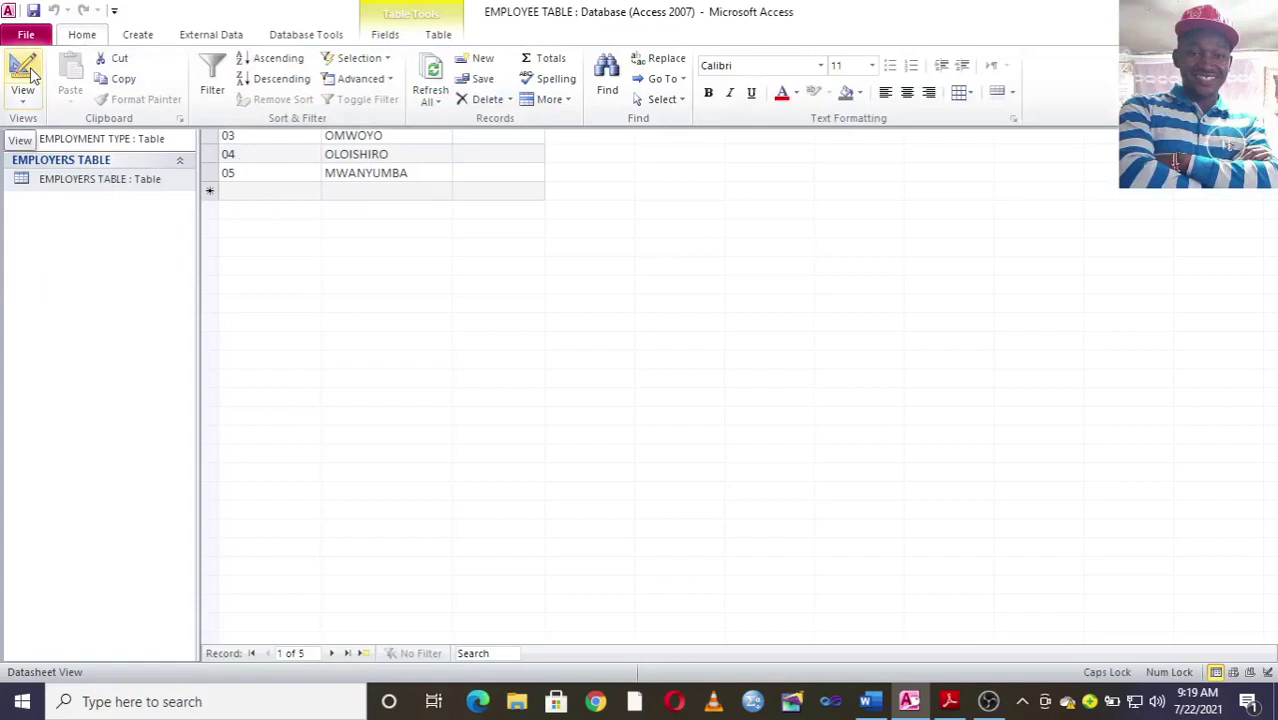
click(28, 72)
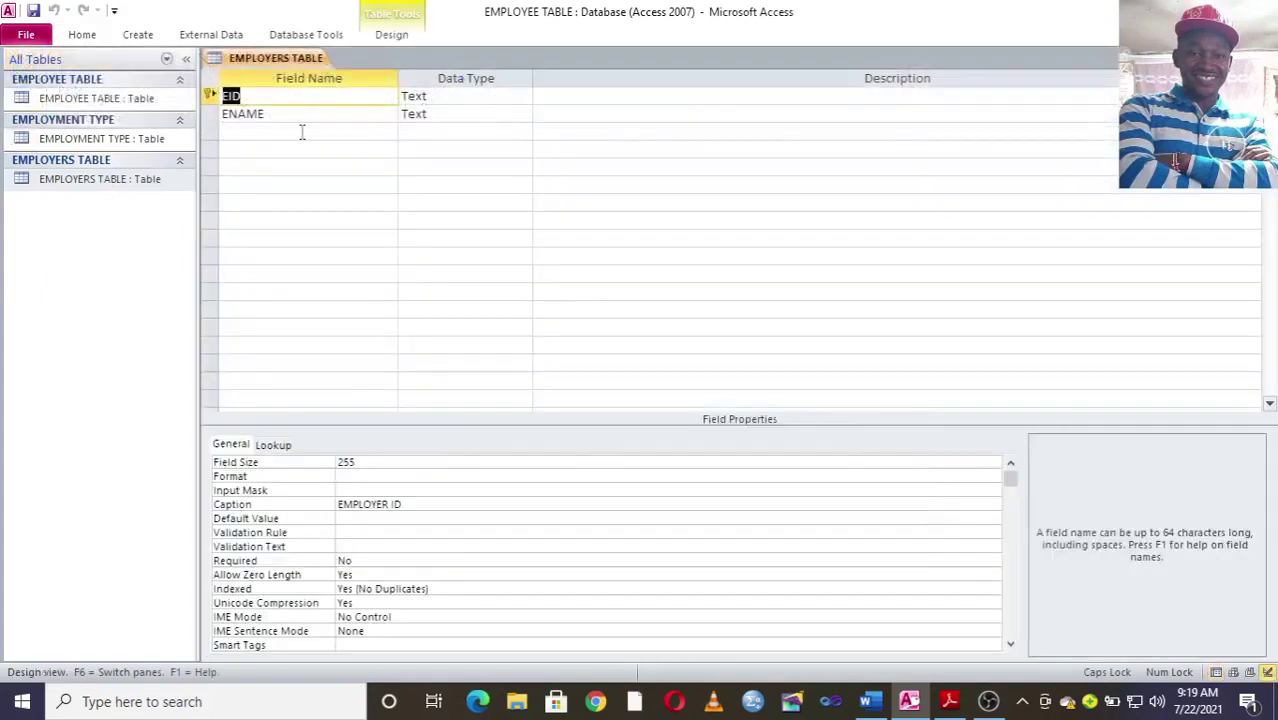
click(225, 96)
text(MPLOYER)
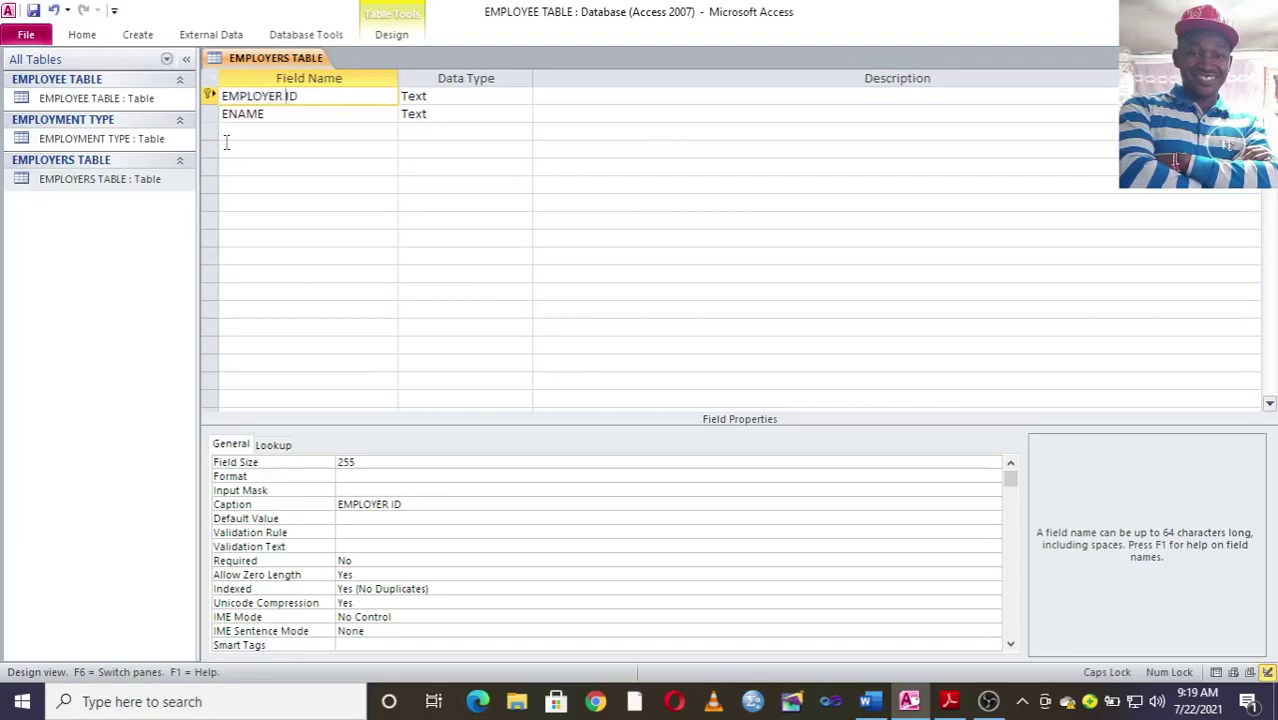
click(224, 114)
key(Right)
text(MPLOYER)
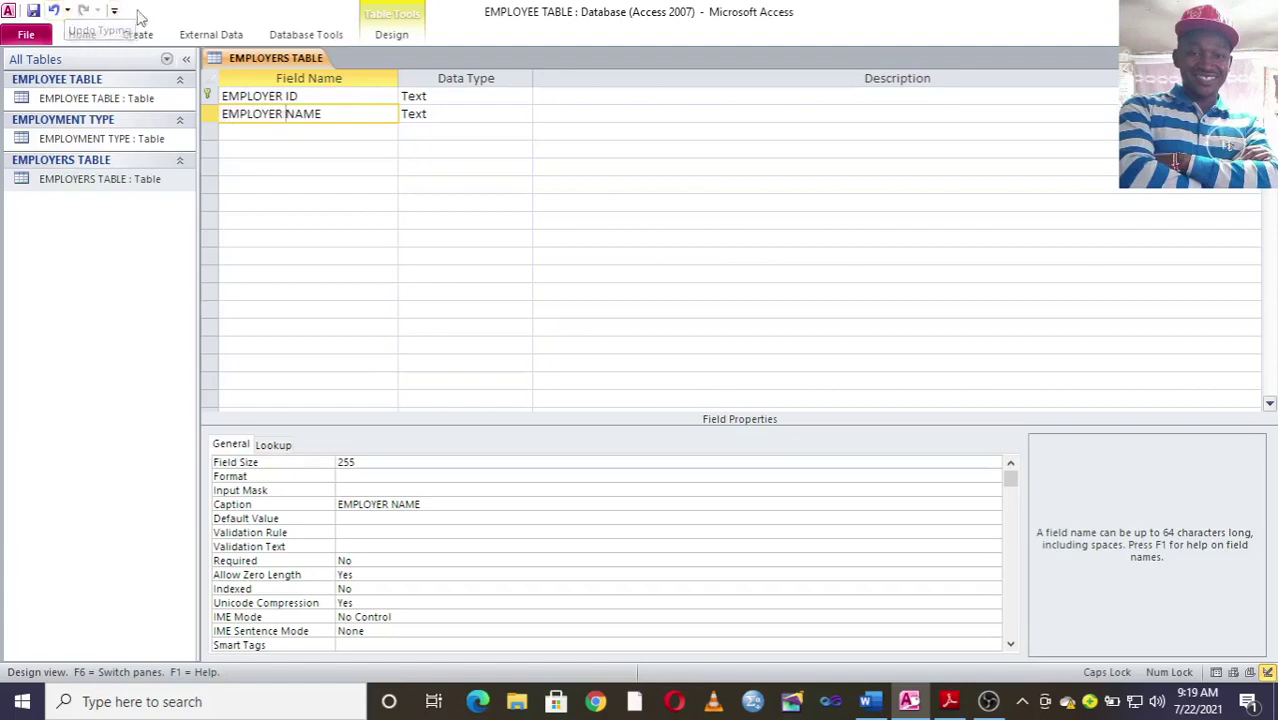
Remove the primary key from the EMPLOYER ID field, save the design and close EMPLOYERS TABLE.
right_click(312, 96)
click(355, 106)
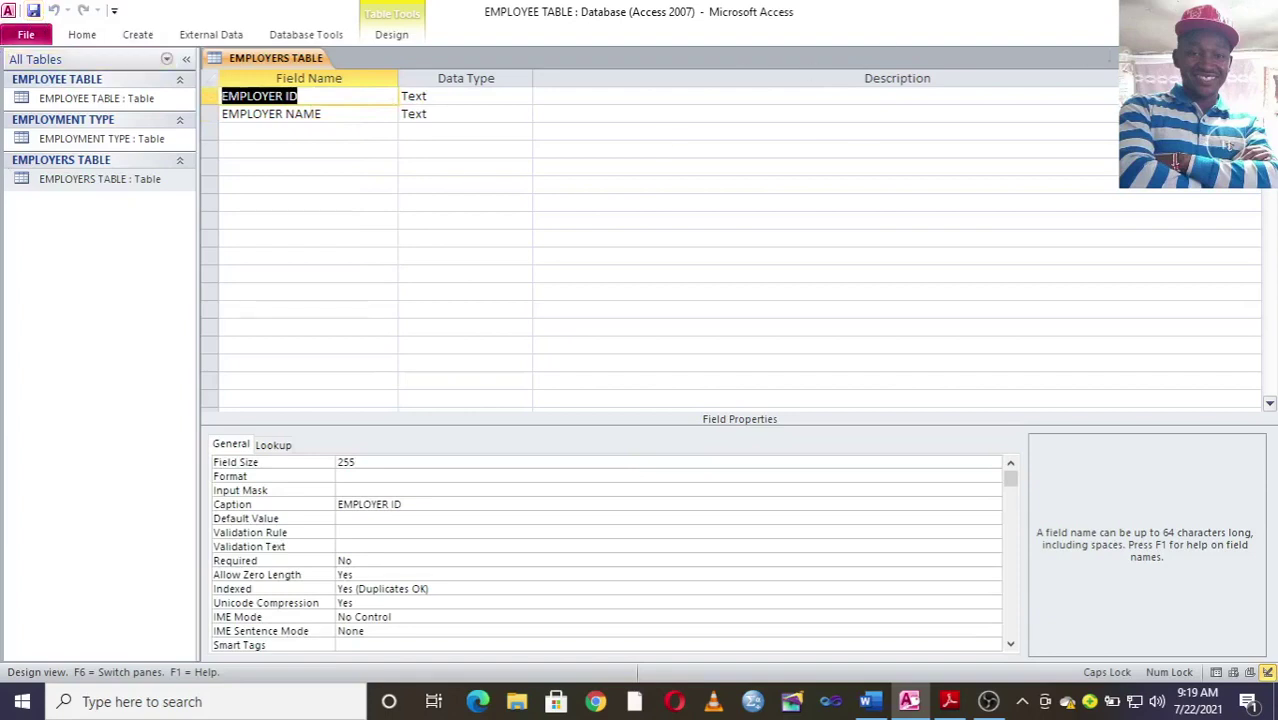
key(ctrl+w)
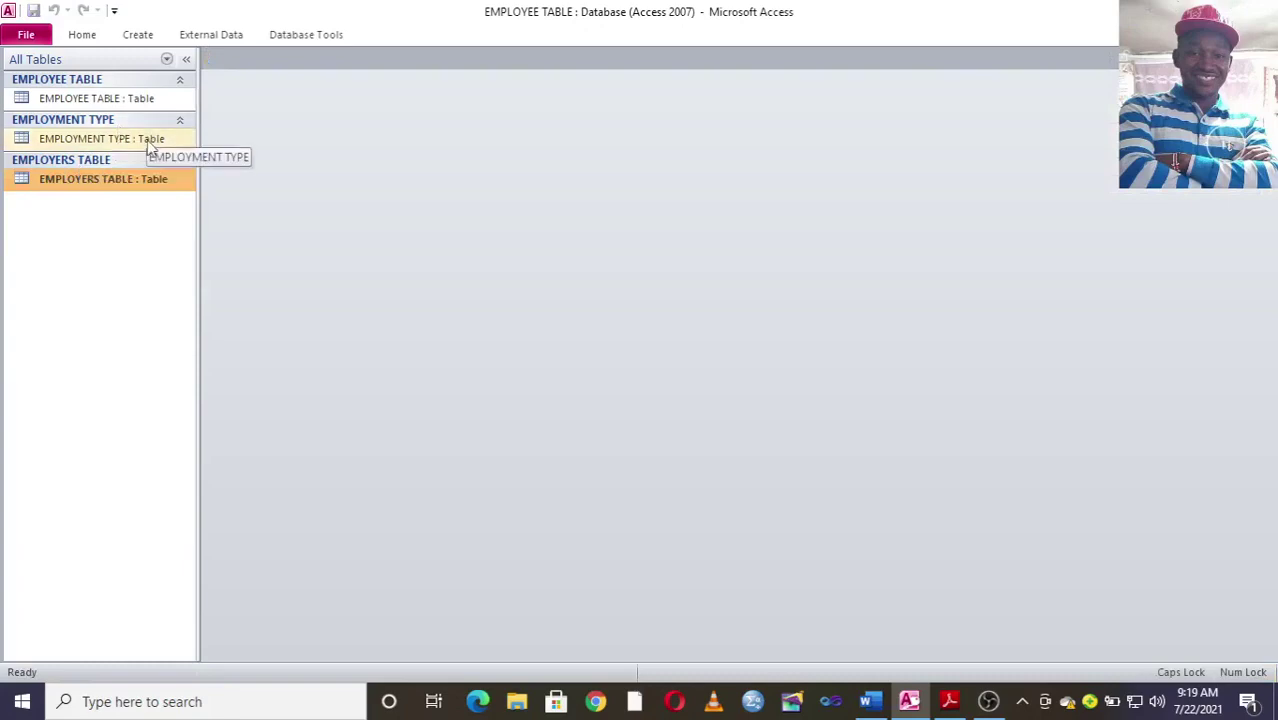
Consult the exam tasks in 2011.pdf and, back in Access, create and close a Form Wizard form containing all fields of EMPLOYERS TABLE.
click(949, 701)
scroll(151, 371, up, 6)
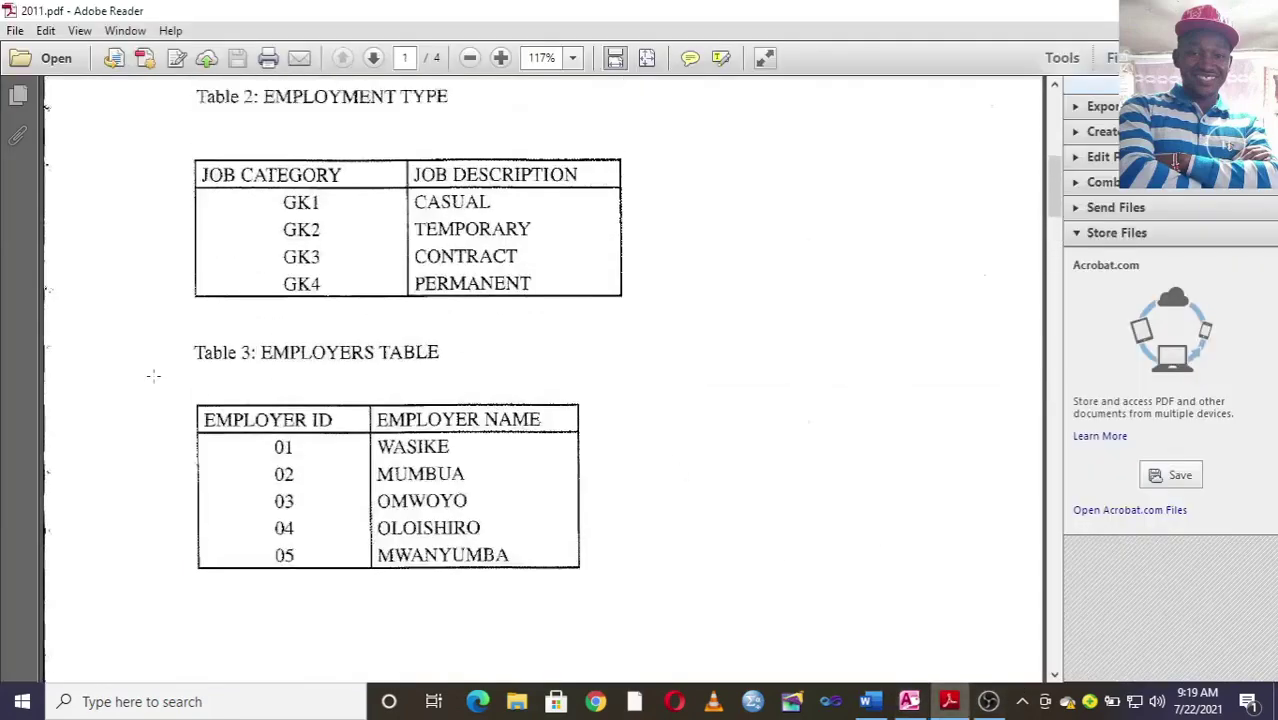
scroll(151, 371, down, 8)
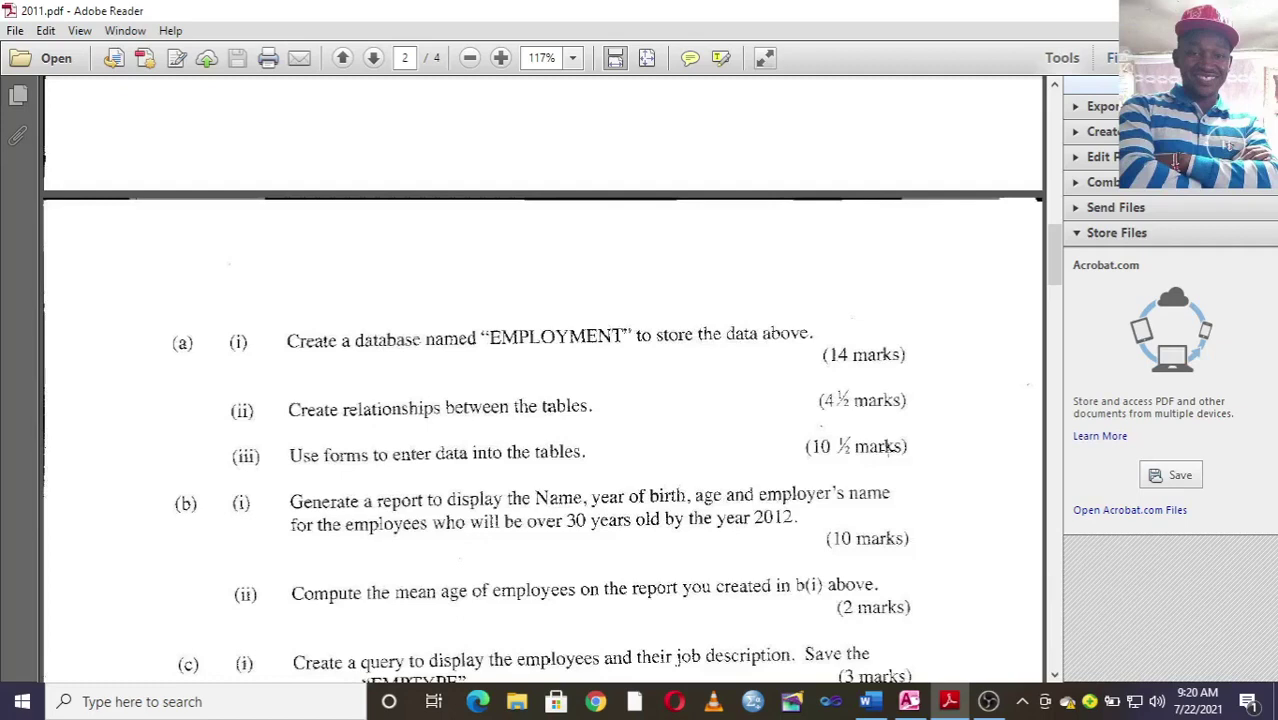
click(909, 701)
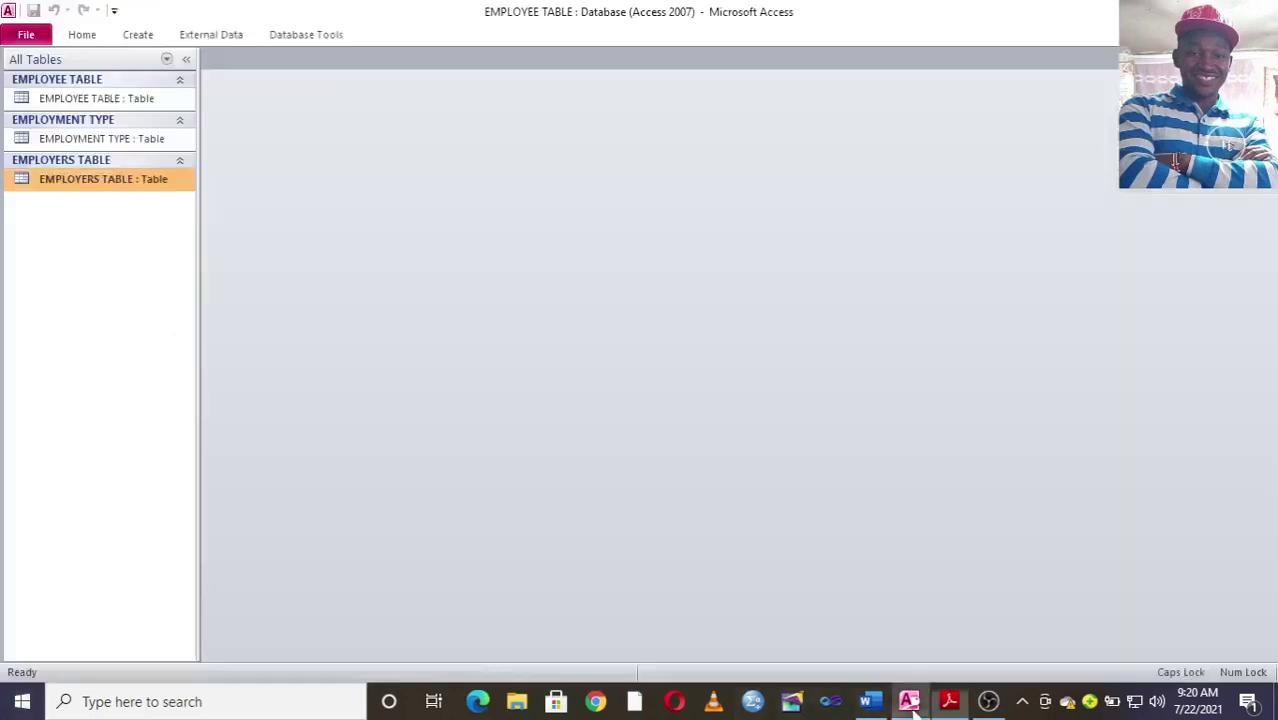
click(117, 36)
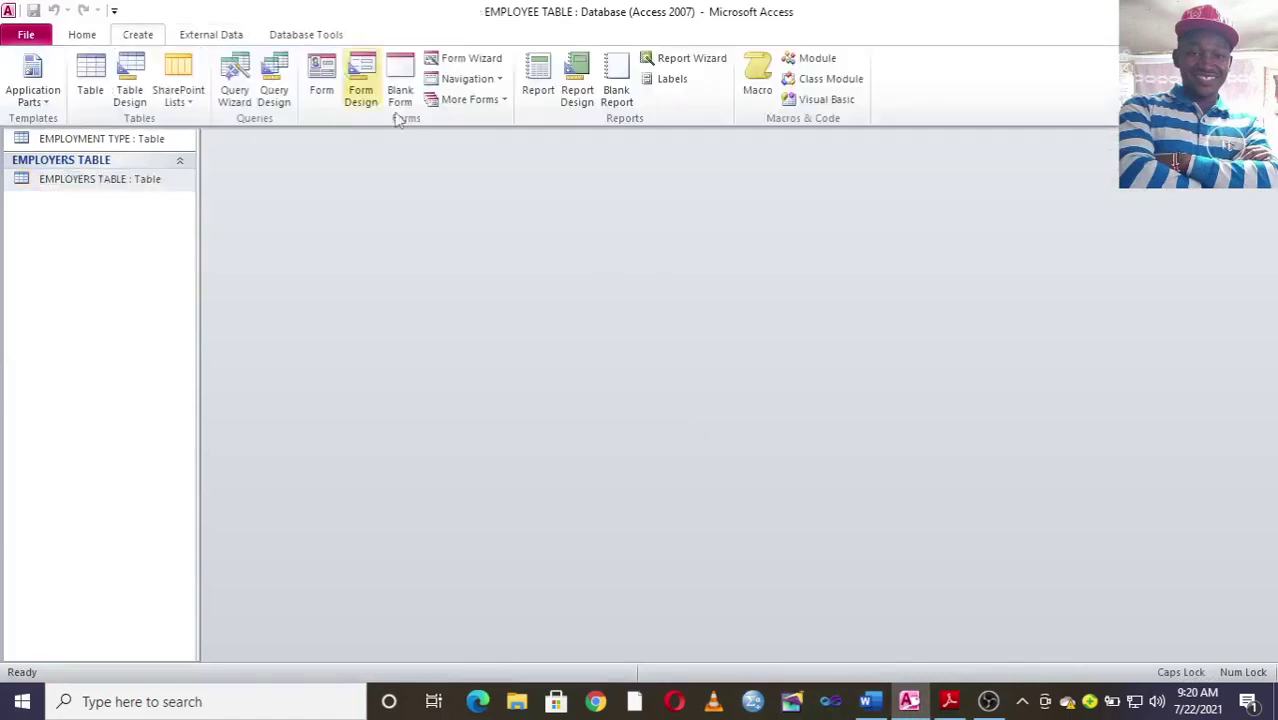
click(466, 58)
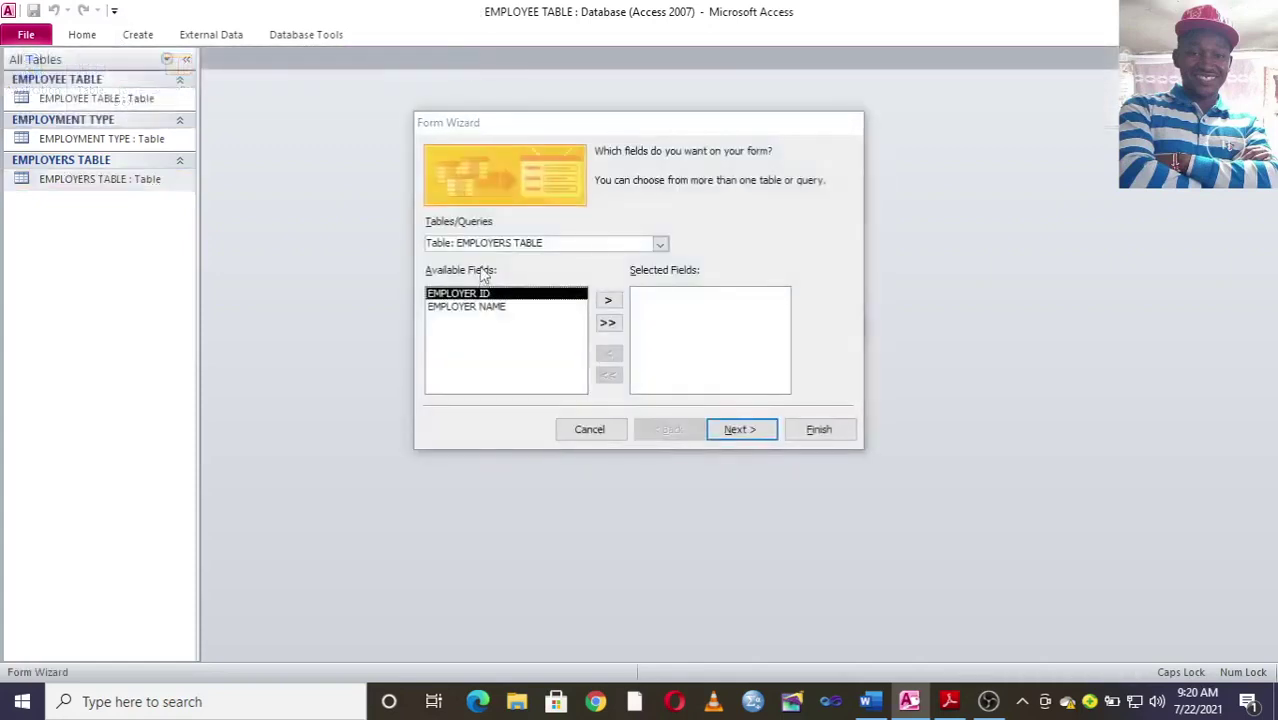
click(609, 324)
click(818, 431)
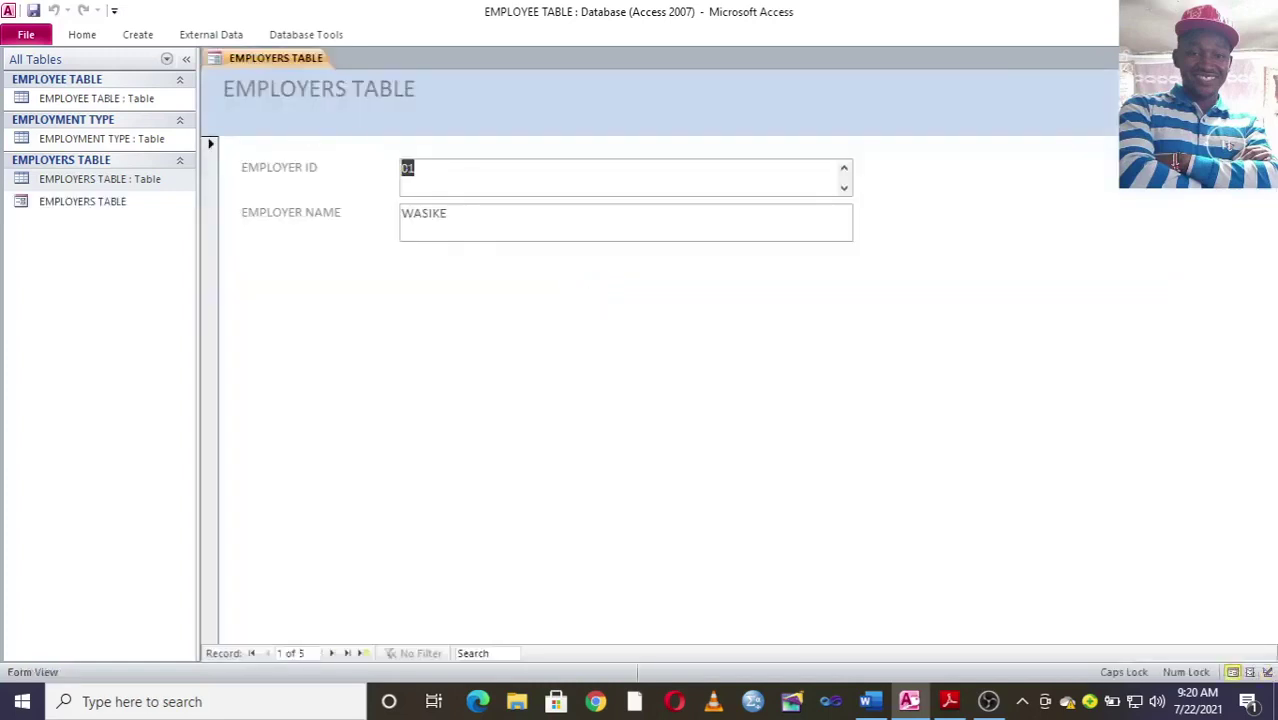
key(ctrl+F4)
Create a form with all fields of EMPLOYEE TABLE using the Form Wizard's default settings, and close it.
click(148, 36)
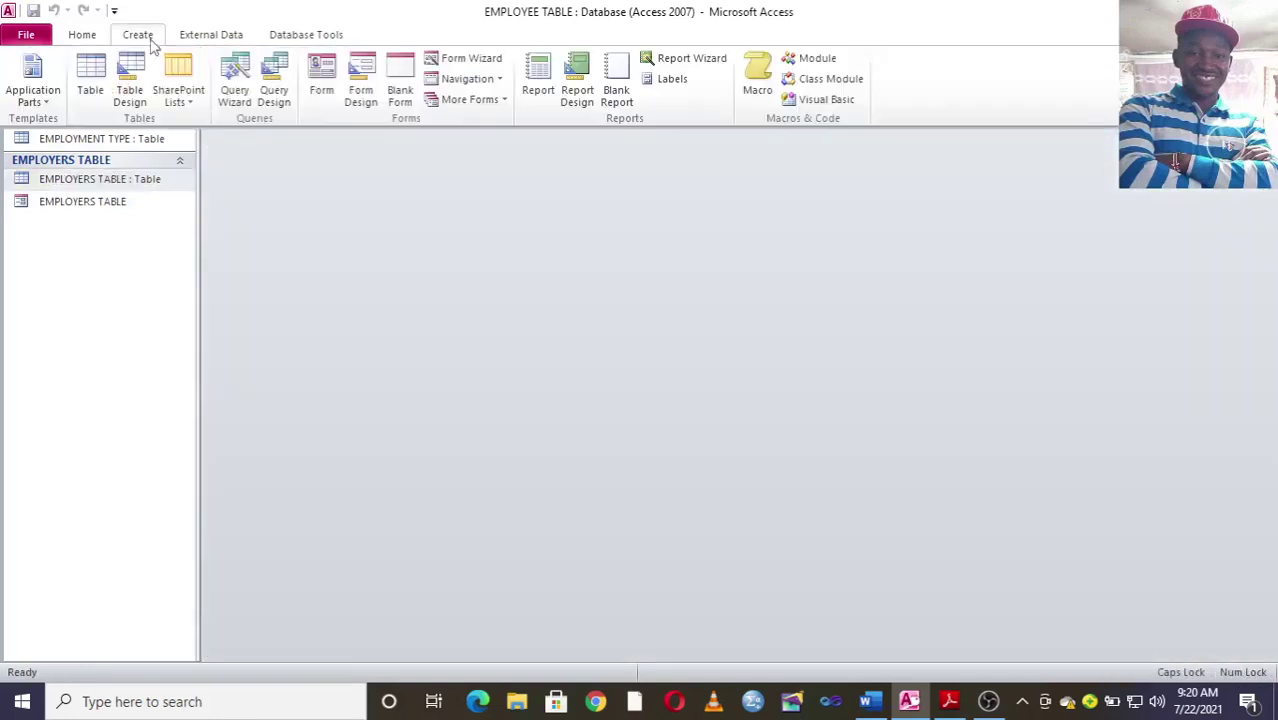
click(482, 58)
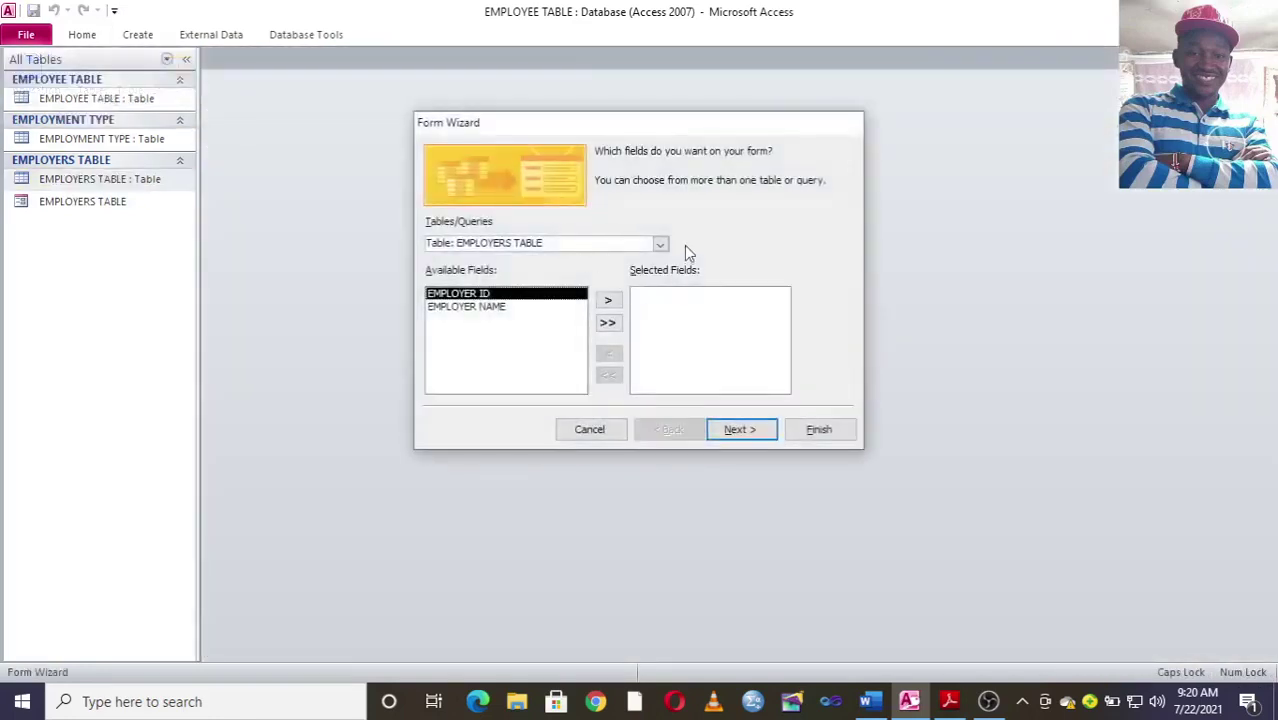
click(660, 244)
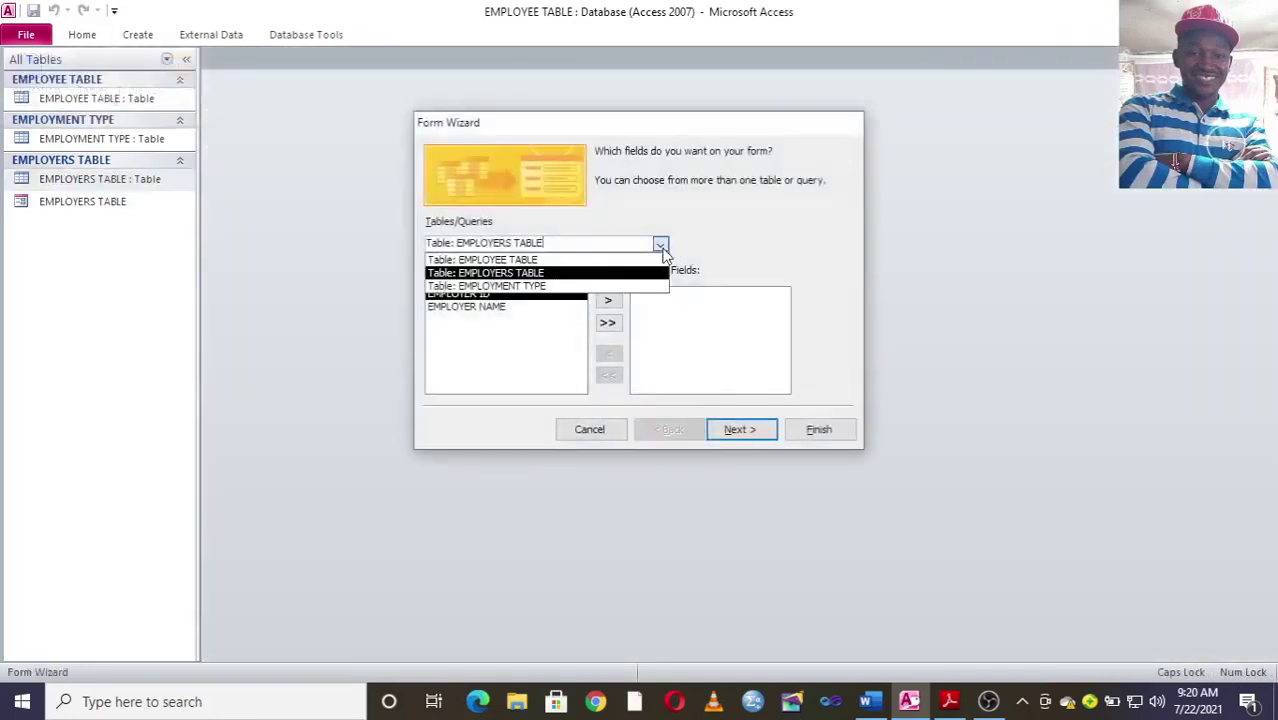
click(577, 260)
click(607, 322)
click(791, 435)
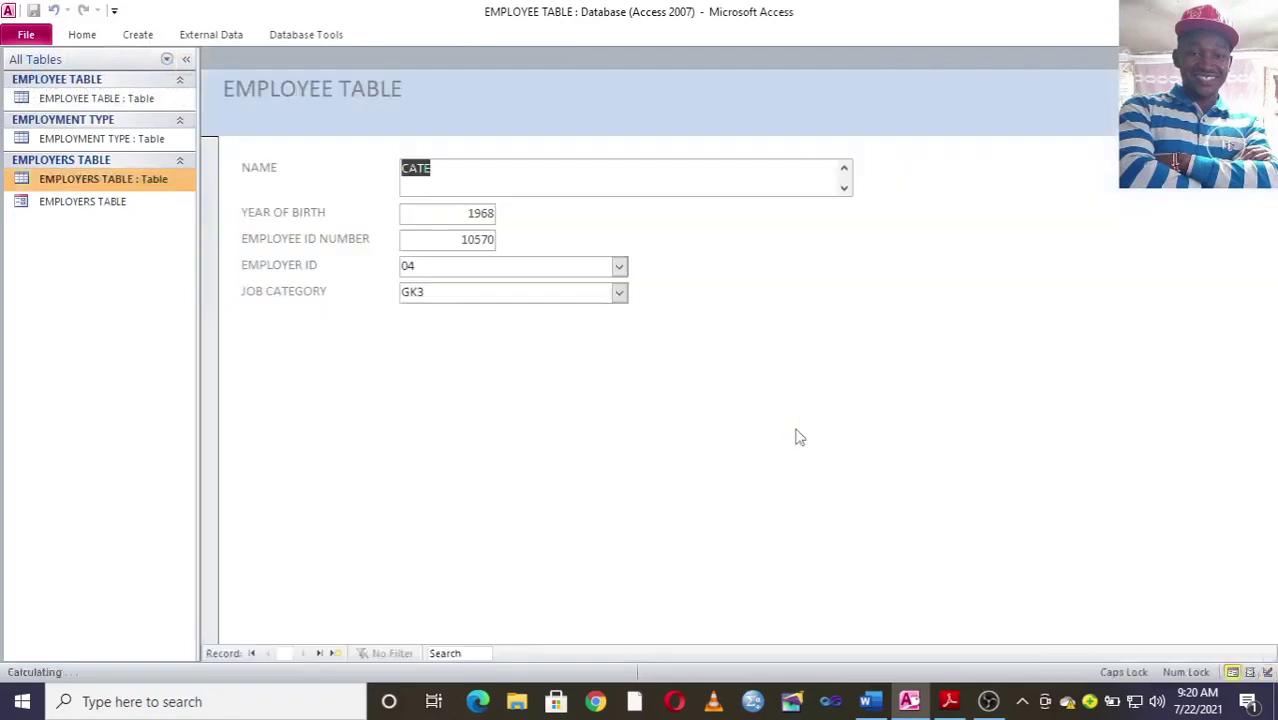
right_click(290, 58)
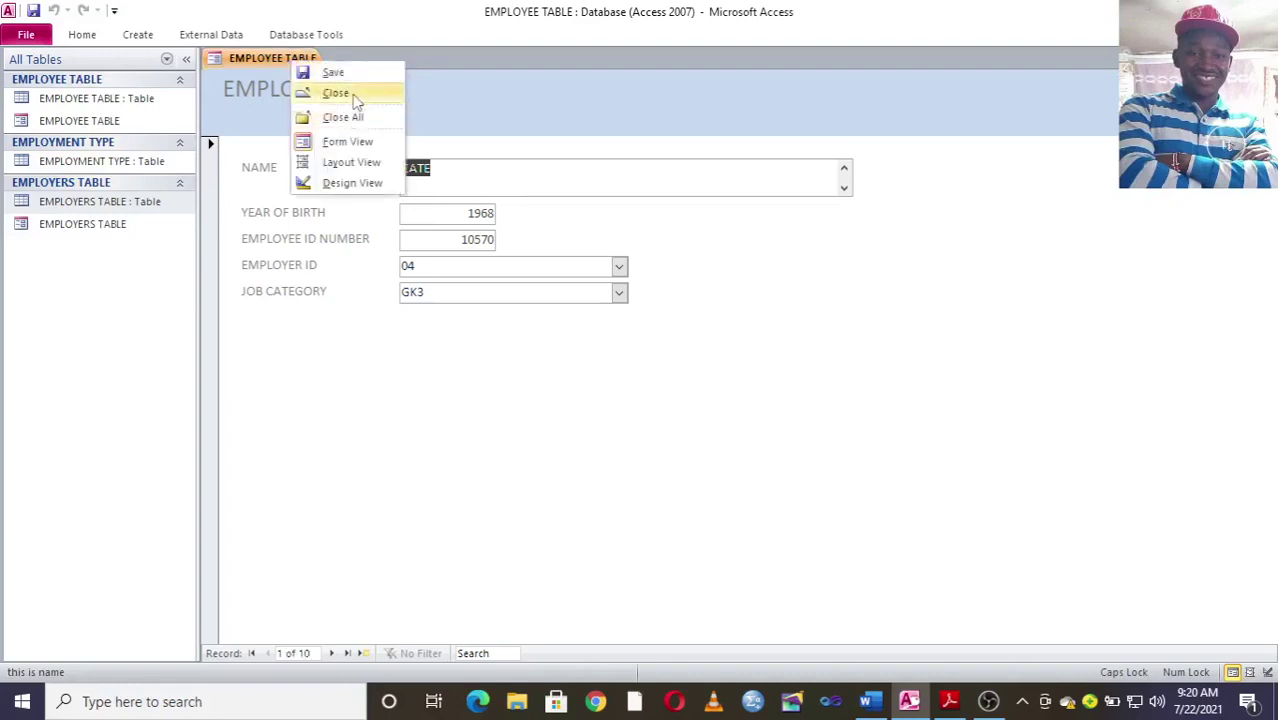
click(332, 91)
Create a form with all fields of the EMPLOYMENT TYPE table using the Form Wizard, and close the form.
click(140, 35)
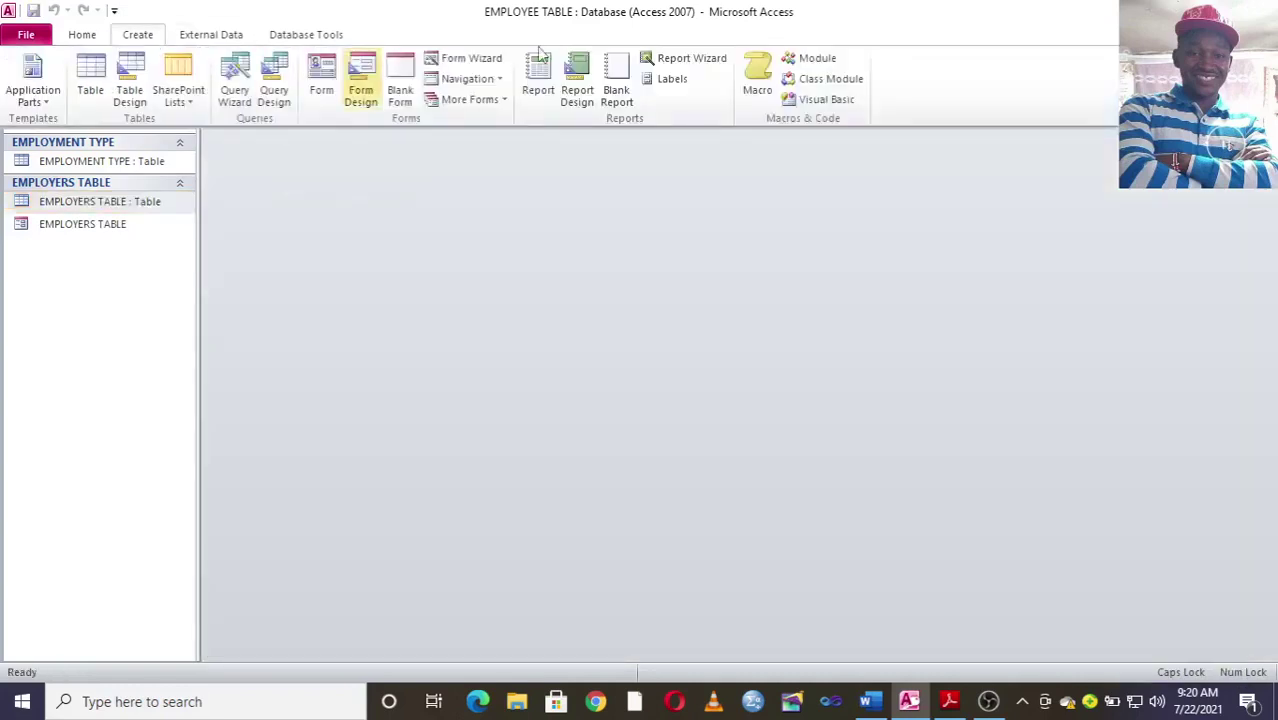
click(465, 58)
click(660, 244)
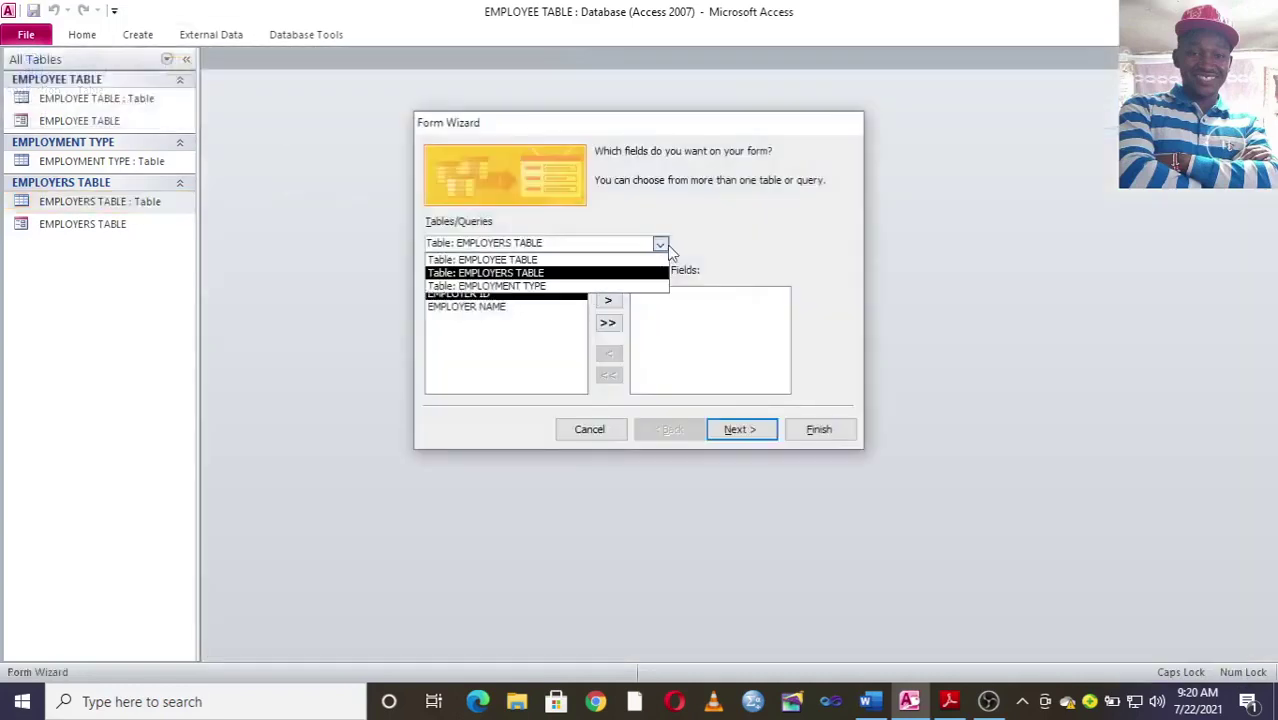
click(532, 287)
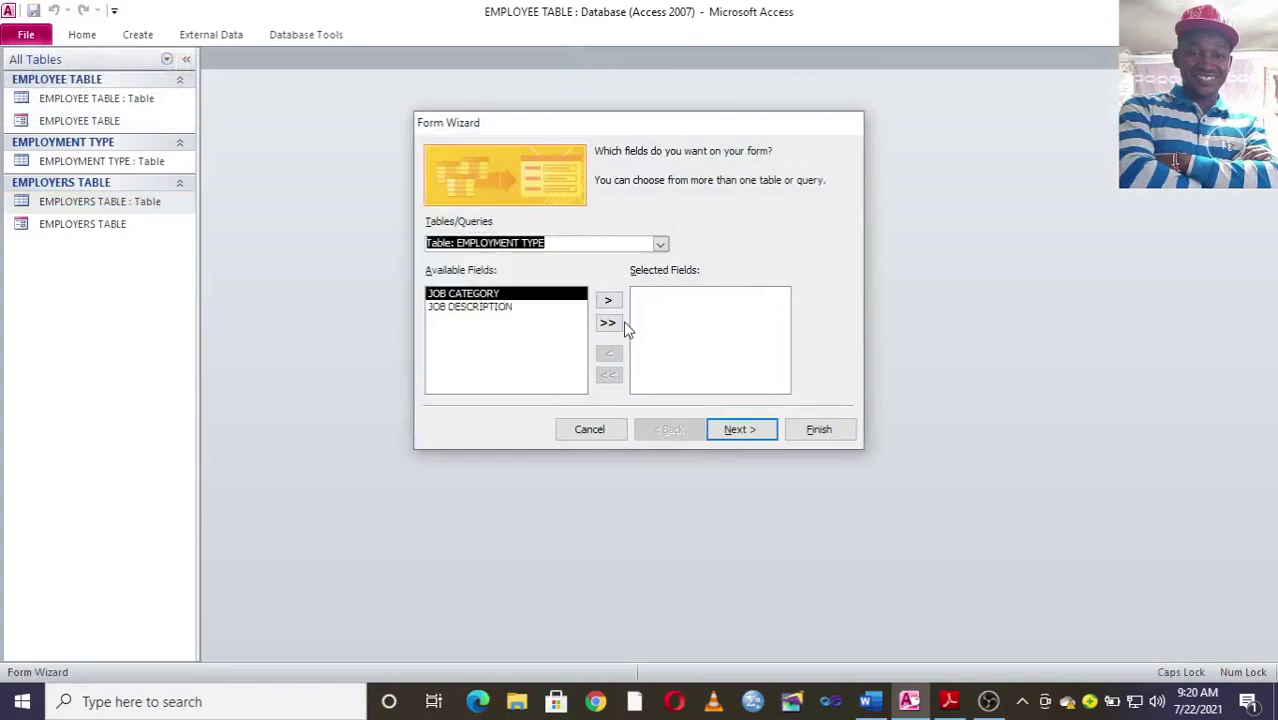
click(607, 322)
click(845, 433)
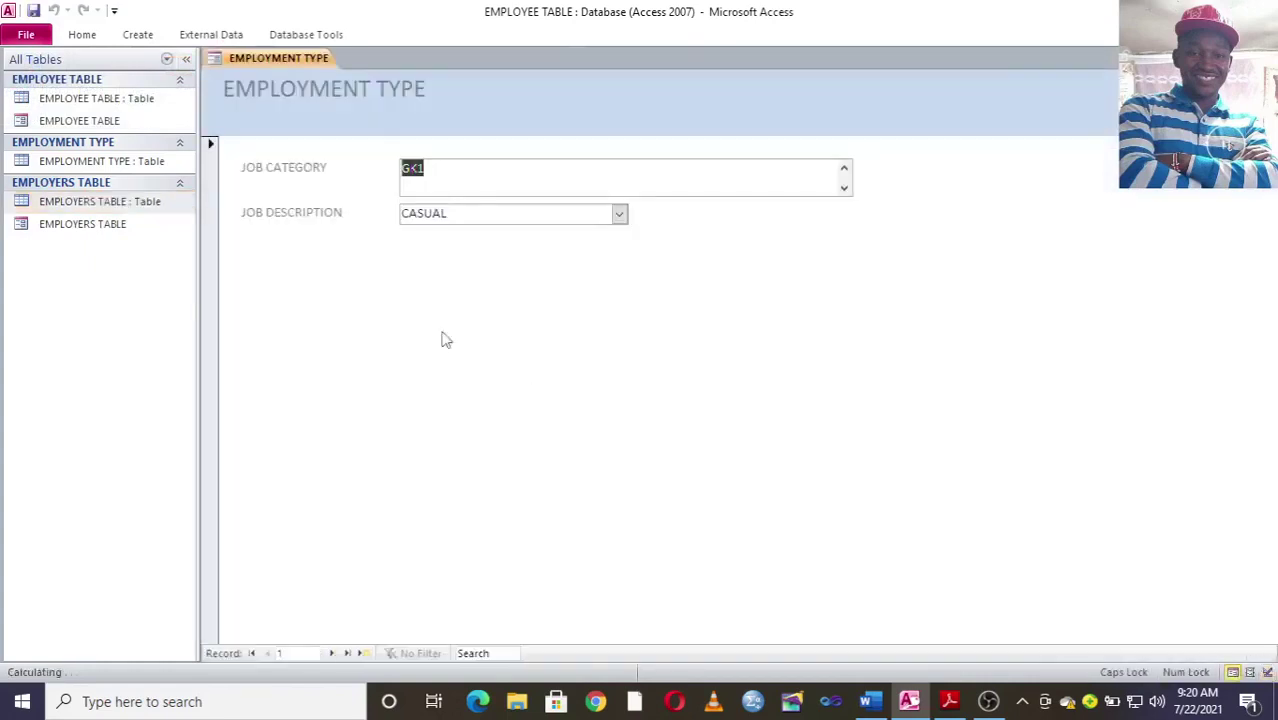
click(100, 224)
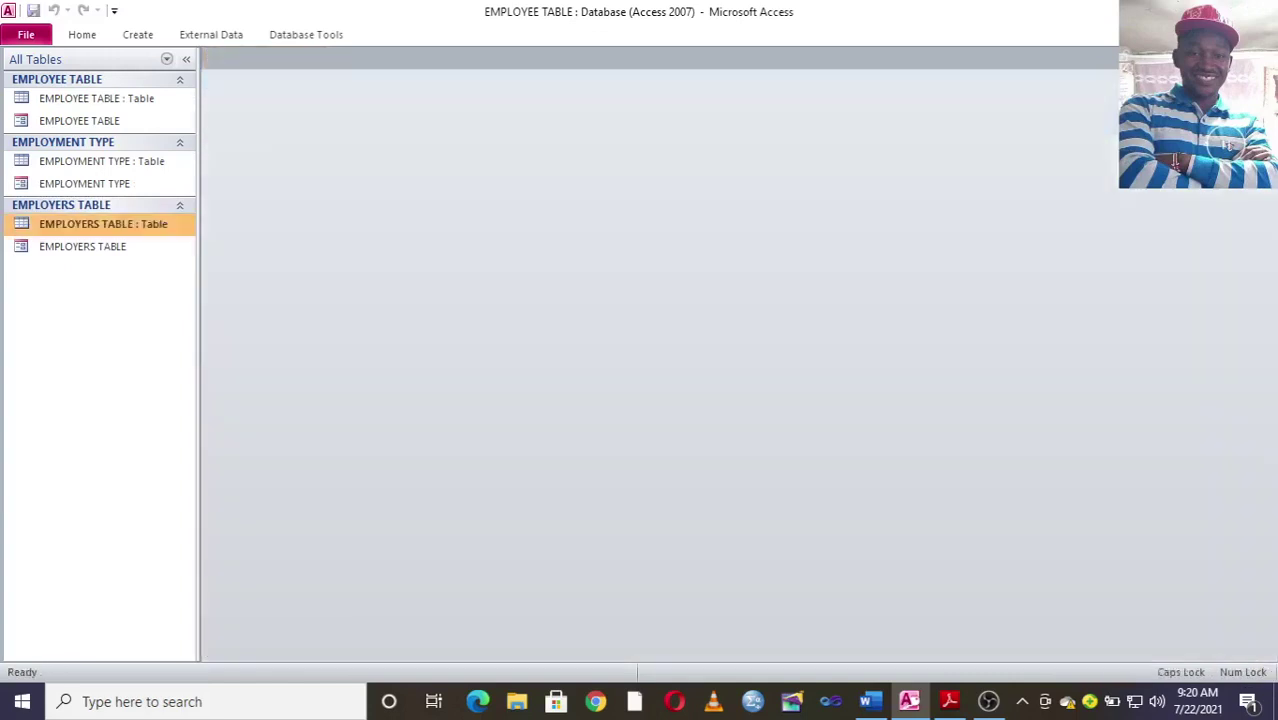
Check the report task in 2011.pdf and, back in Access, start a design-view query containing EMPLOYEE TABLE, EMPLOYERS TABLE and EMPLOYMENT TYPE.
click(949, 701)
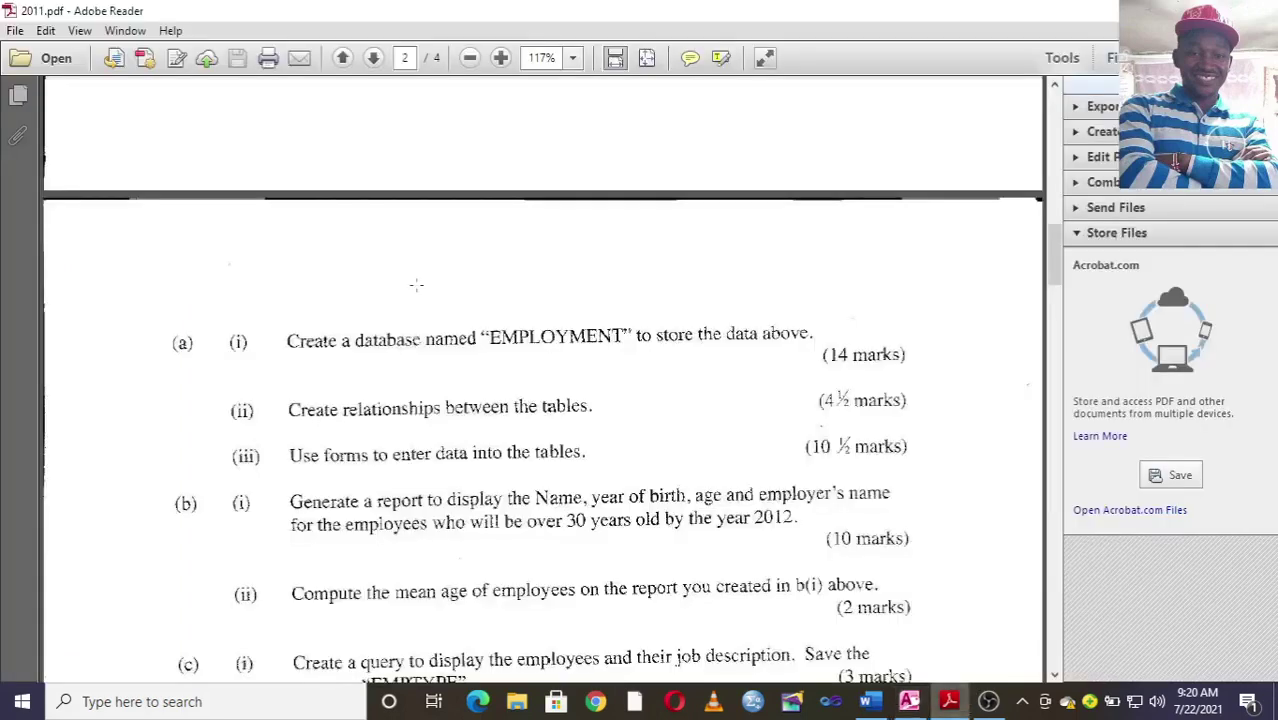
scroll(416, 282, down, 2)
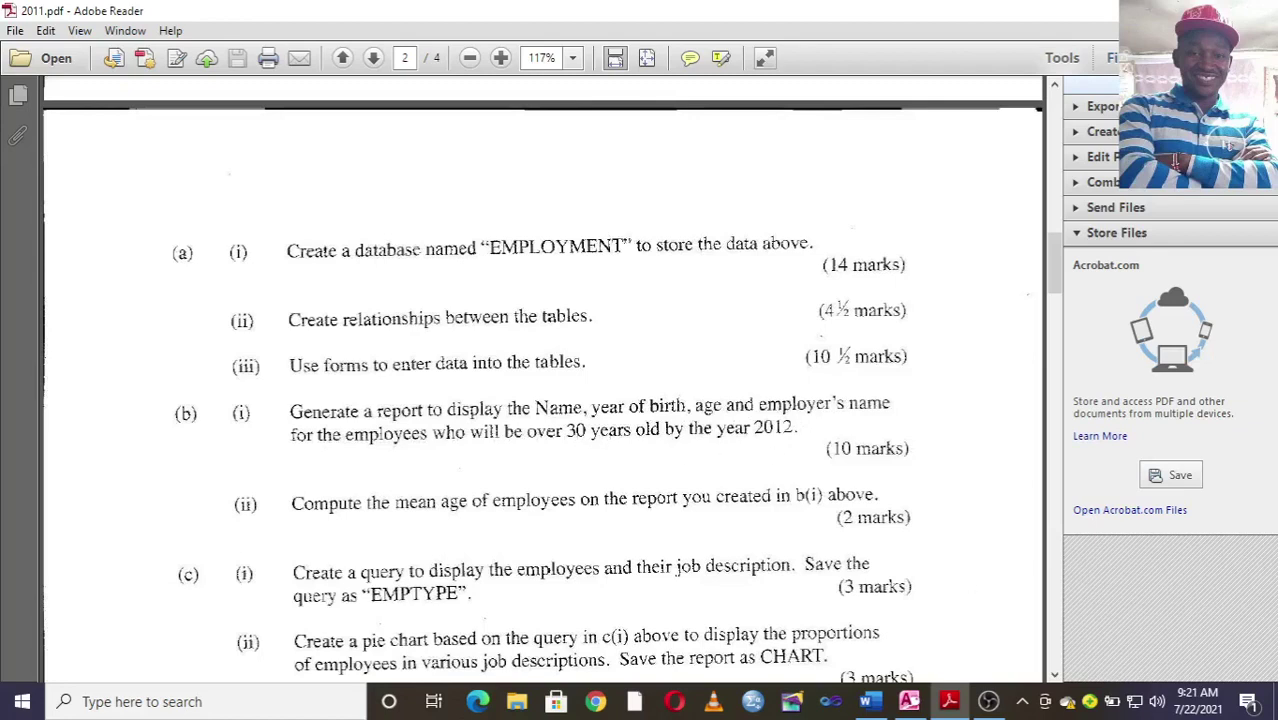
click(909, 701)
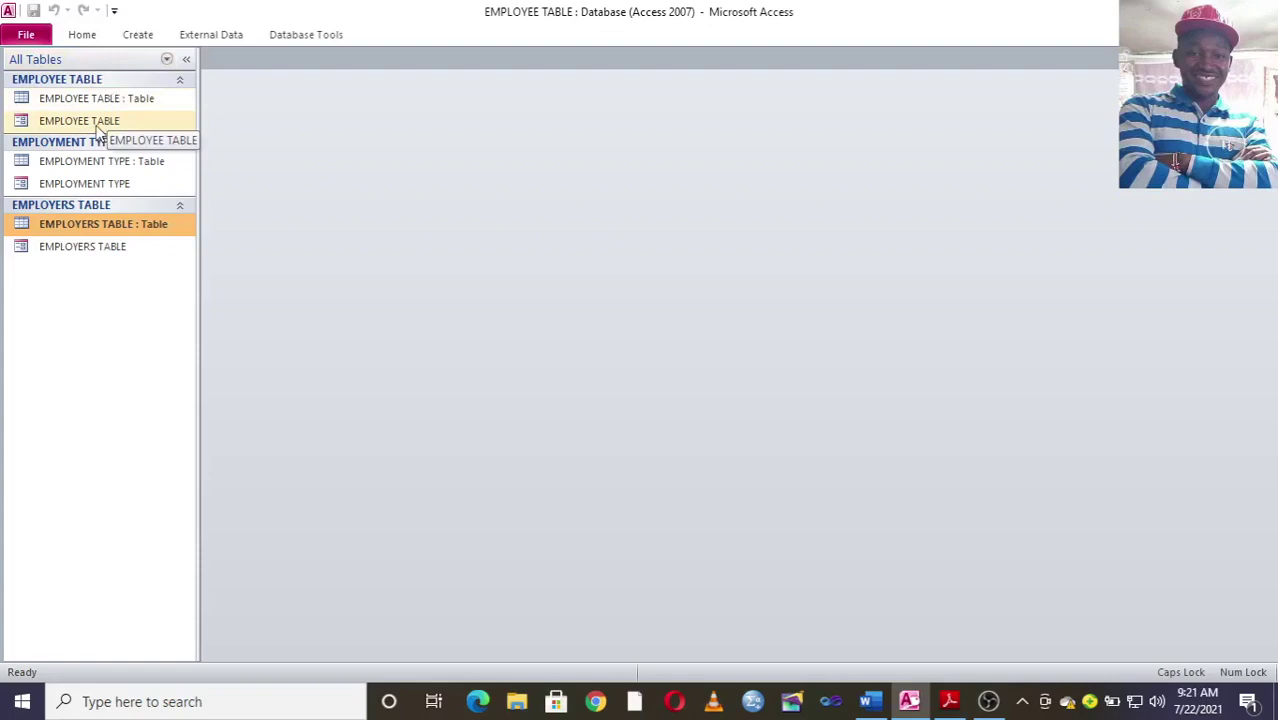
click(137, 34)
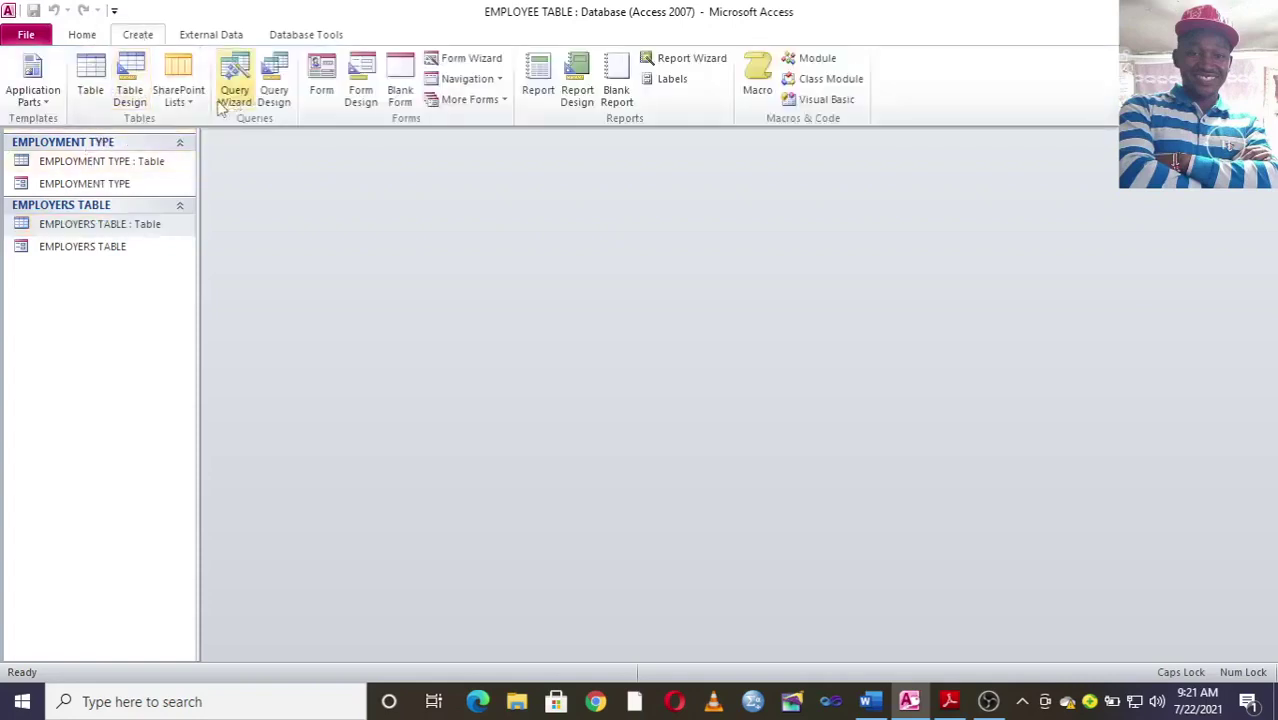
click(273, 92)
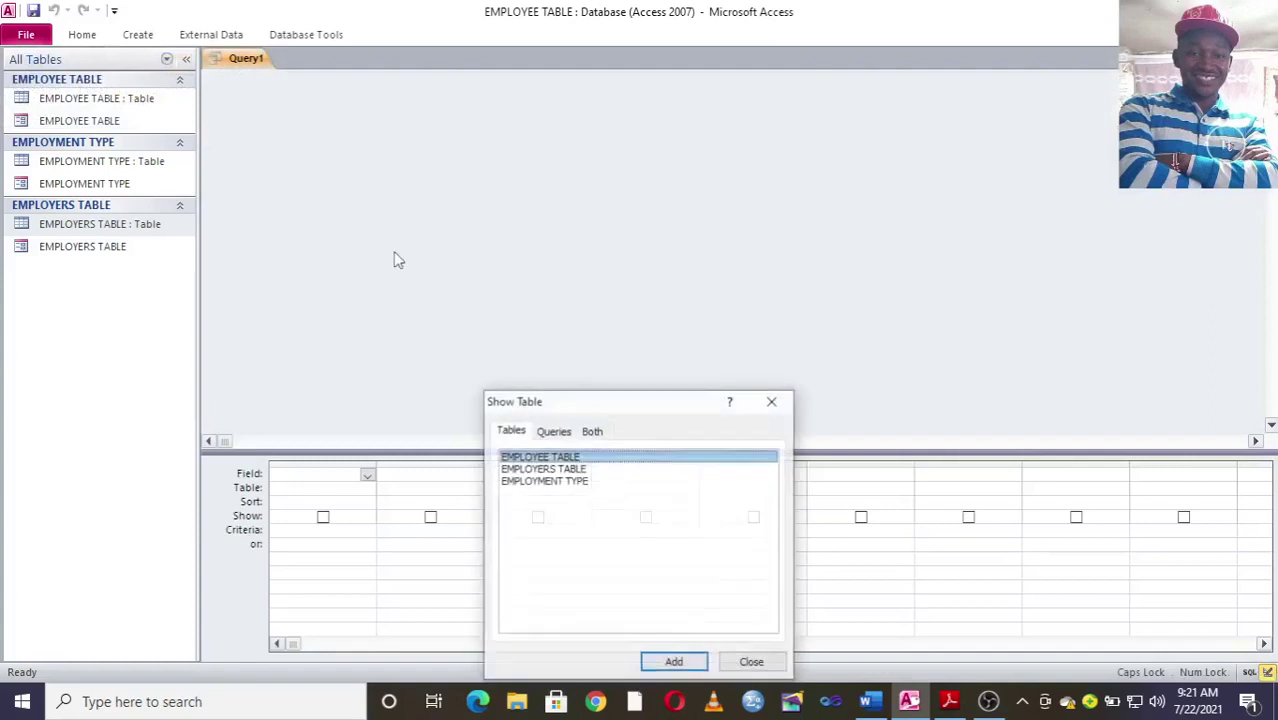
double_click(562, 457)
double_click(583, 469)
double_click(585, 481)
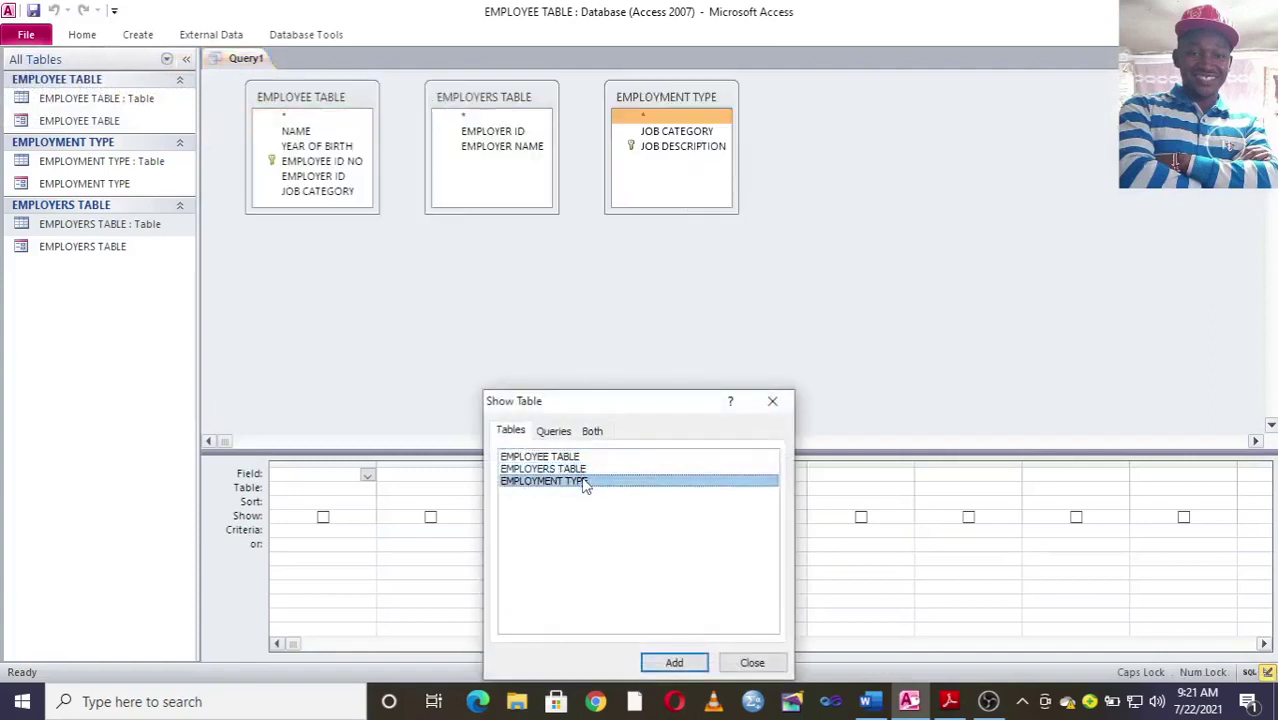
click(772, 401)
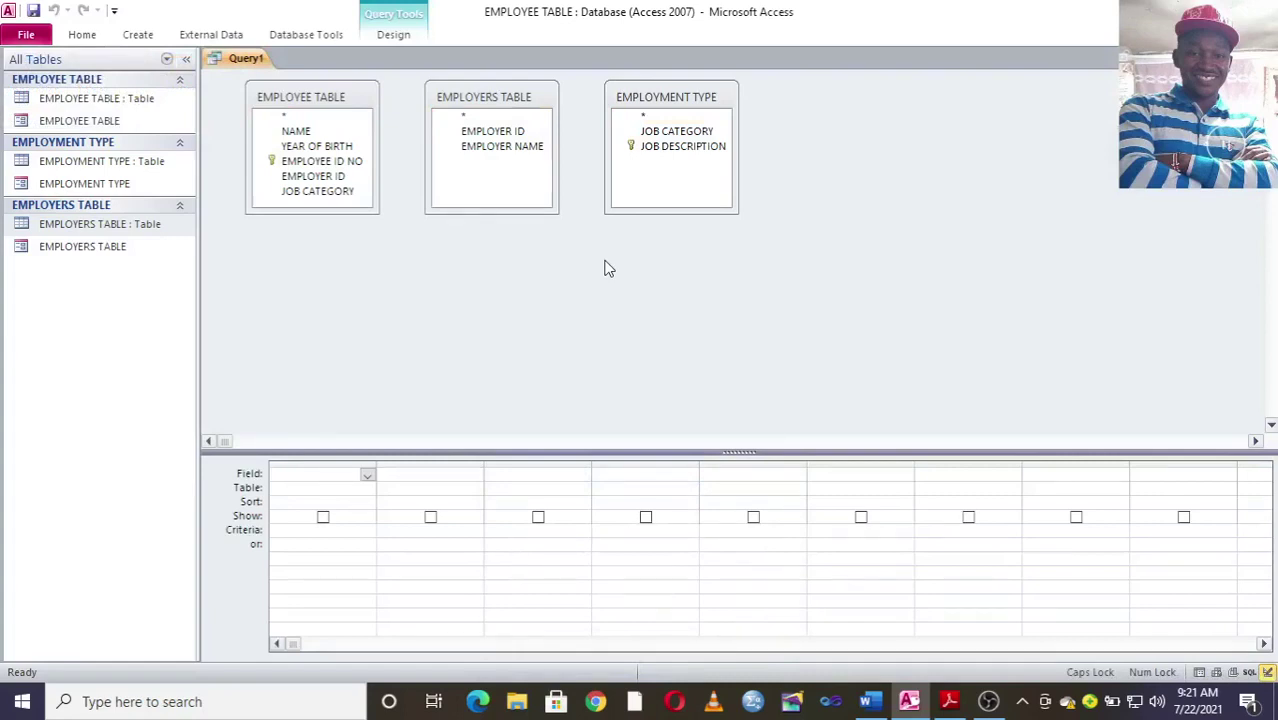
Add the employee NAME and YEAR OF BIRTH fields and the EMPLOYER NAME field to the query, and enlarge the design grid area.
double_click(292, 131)
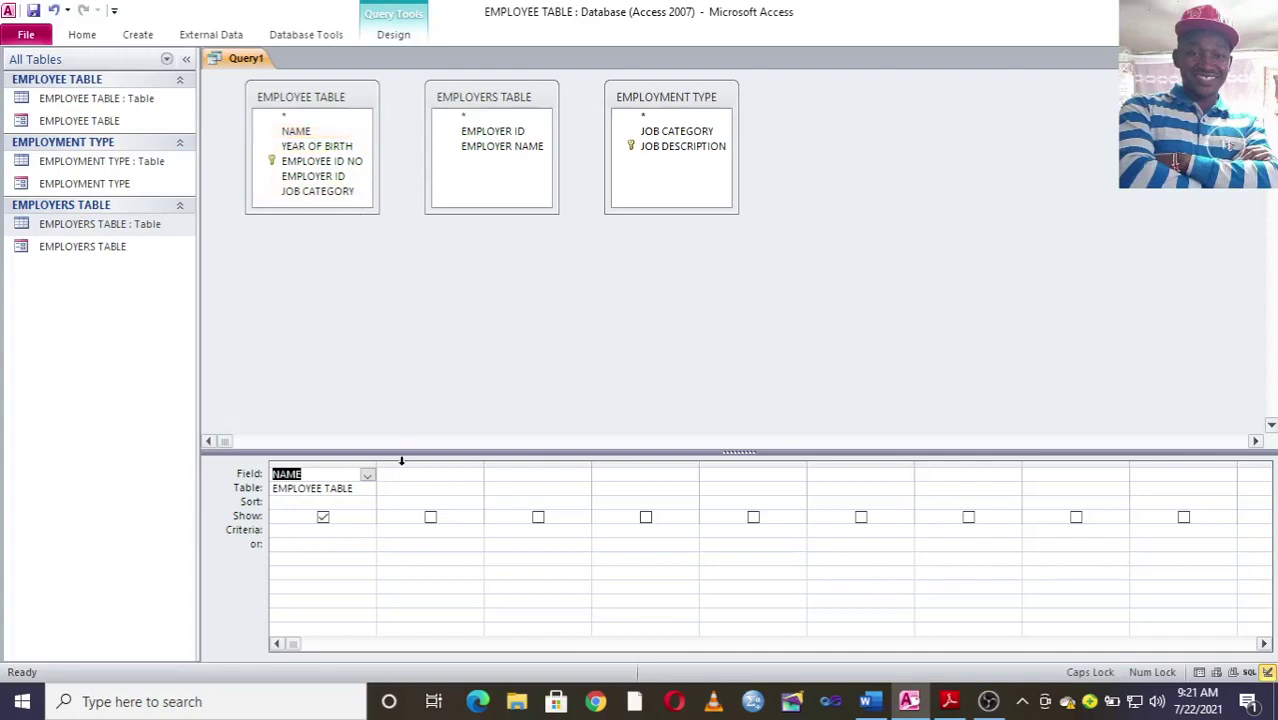
drag(400, 451, 399, 342)
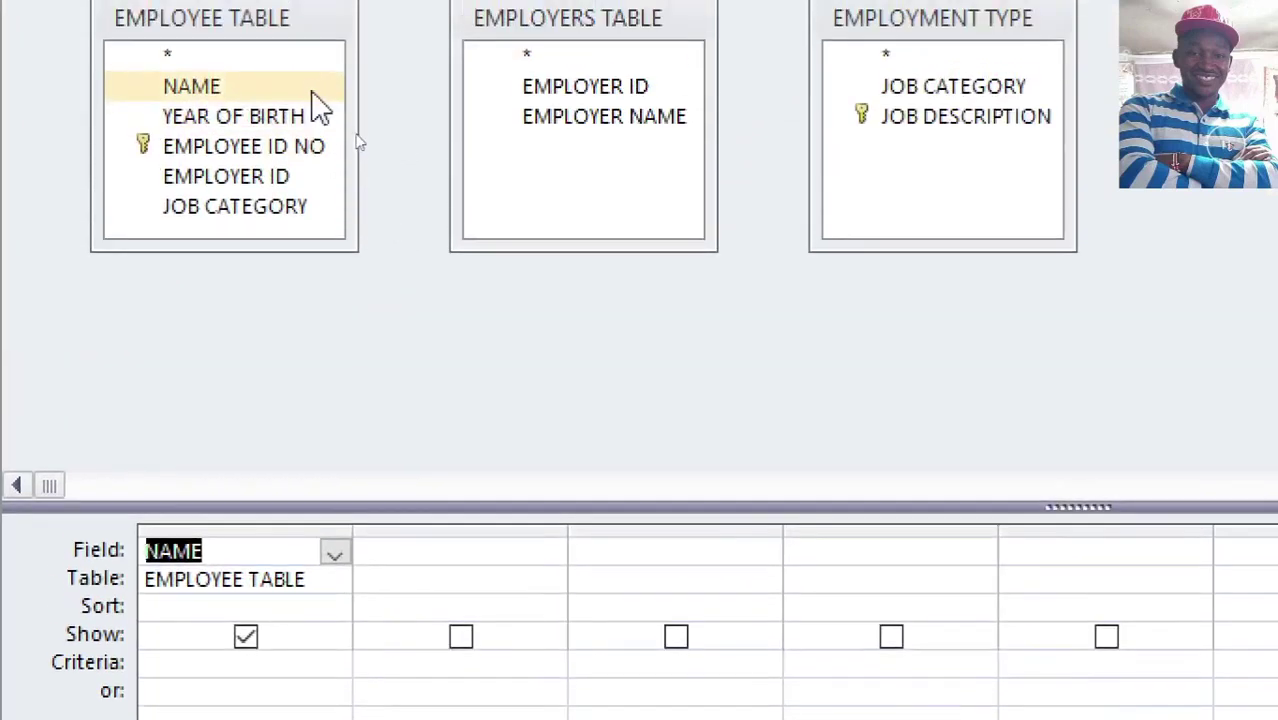
double_click(288, 132)
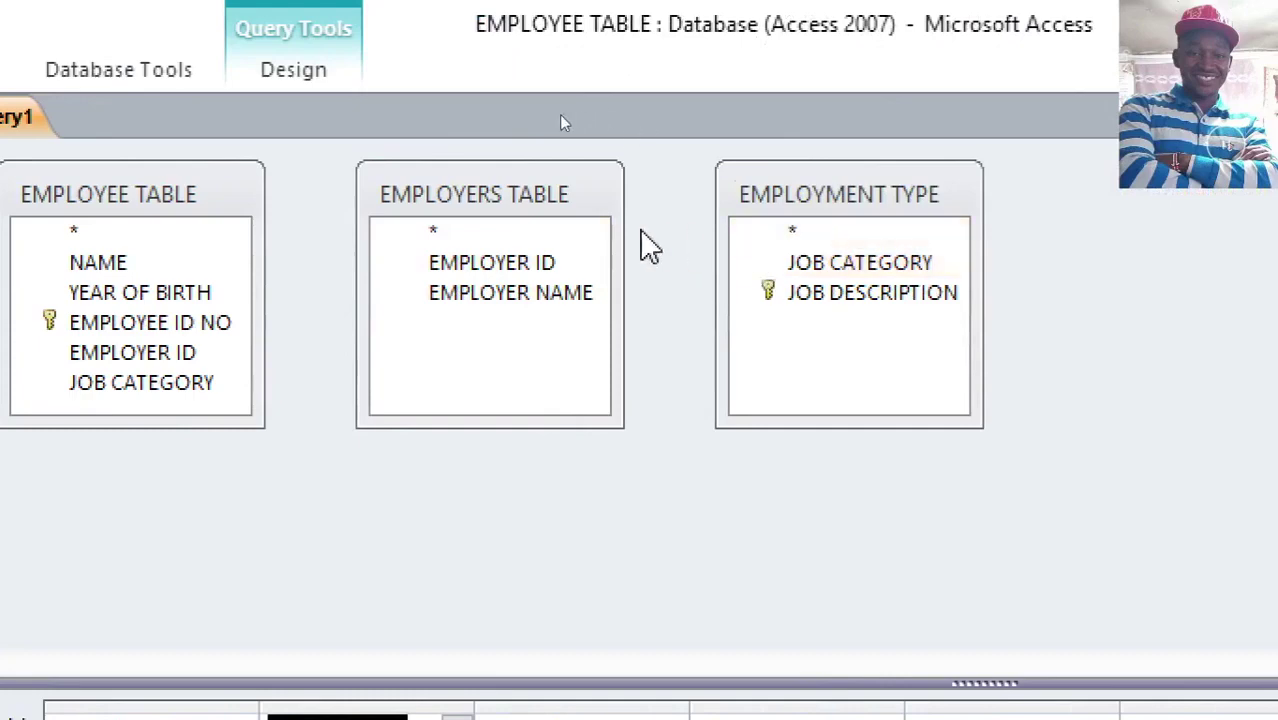
double_click(480, 293)
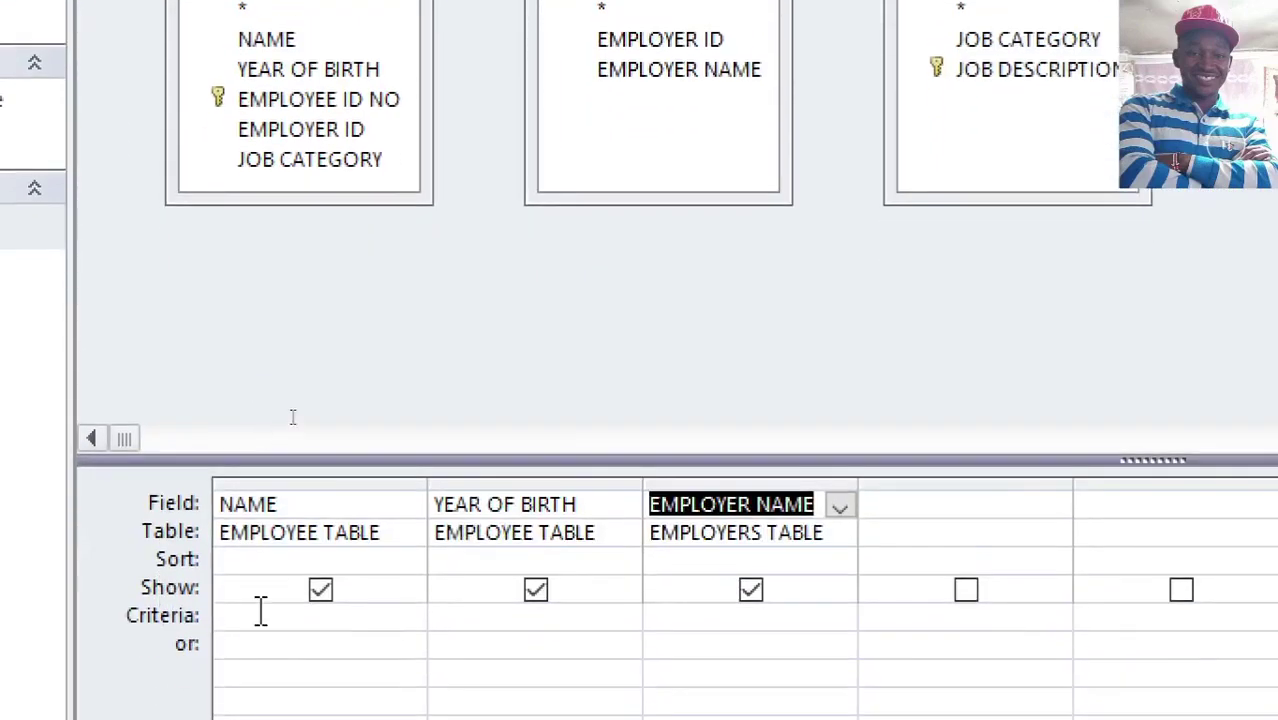
Add a shown calculated field AGE: 2012-[YEAR OF BIRTH] to the query and widen its column to fit the expression.
click(955, 502)
text(AGE:)
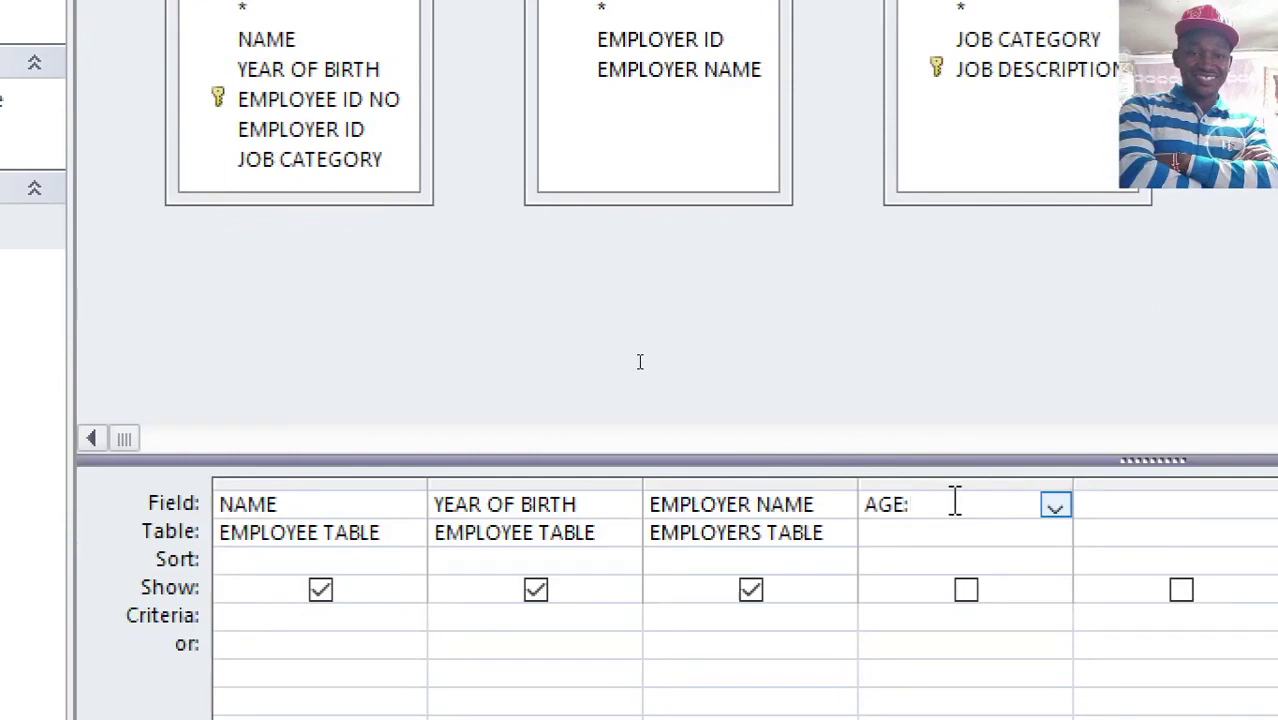
text(20)
text(12)
text(-[)
text(YEAR OF )
text(BIRTH])
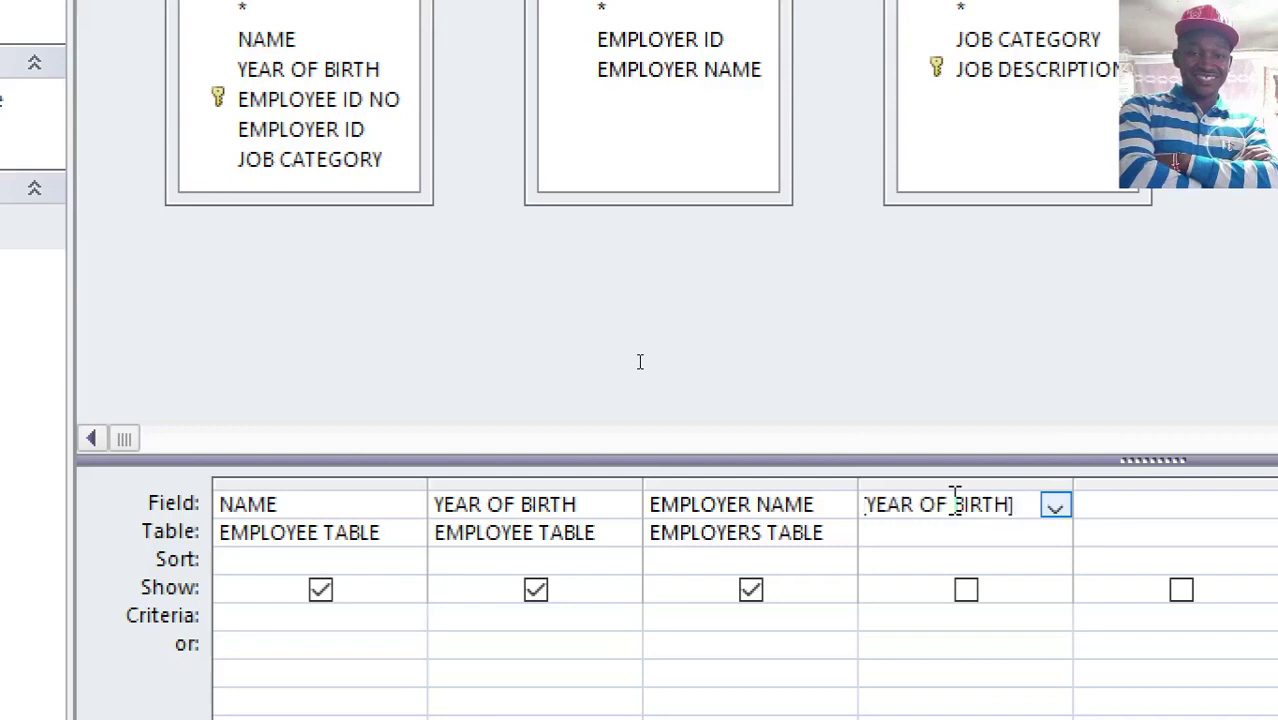
click(966, 590)
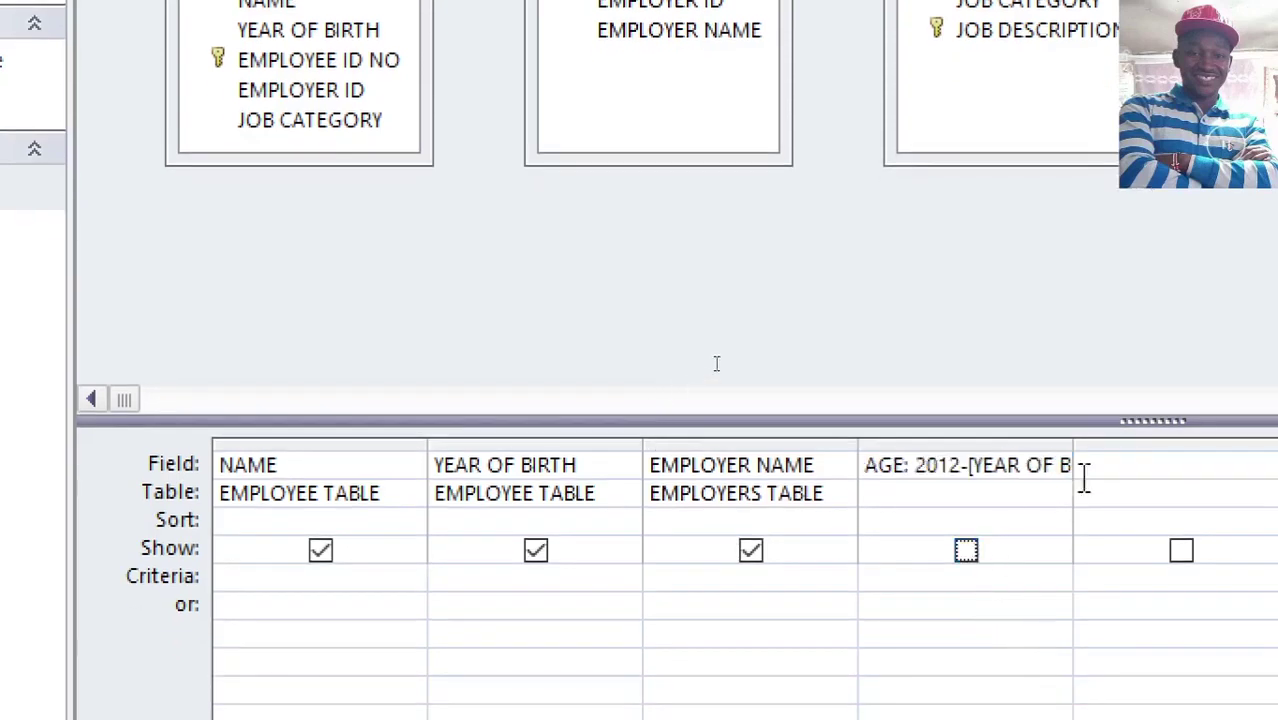
drag(1074, 437, 1213, 440)
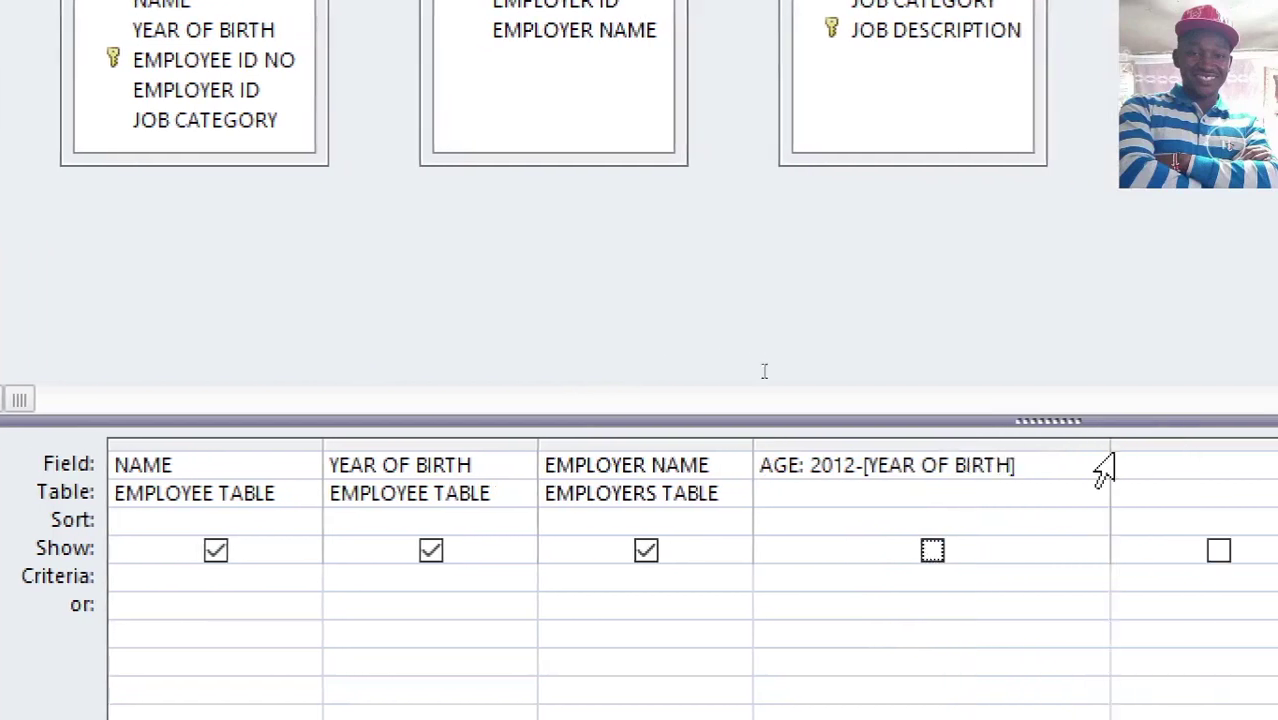
click(948, 560)
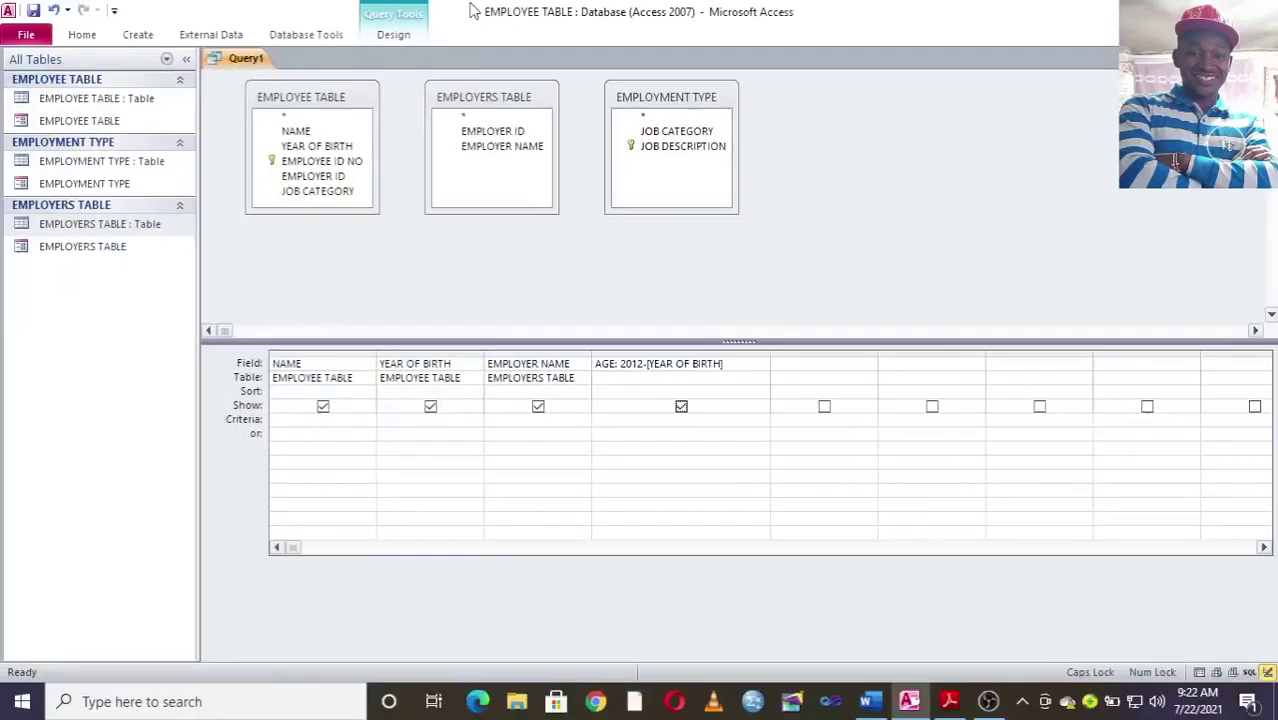
Run the age query, save it as Query1 and close its datasheet.
click(394, 36)
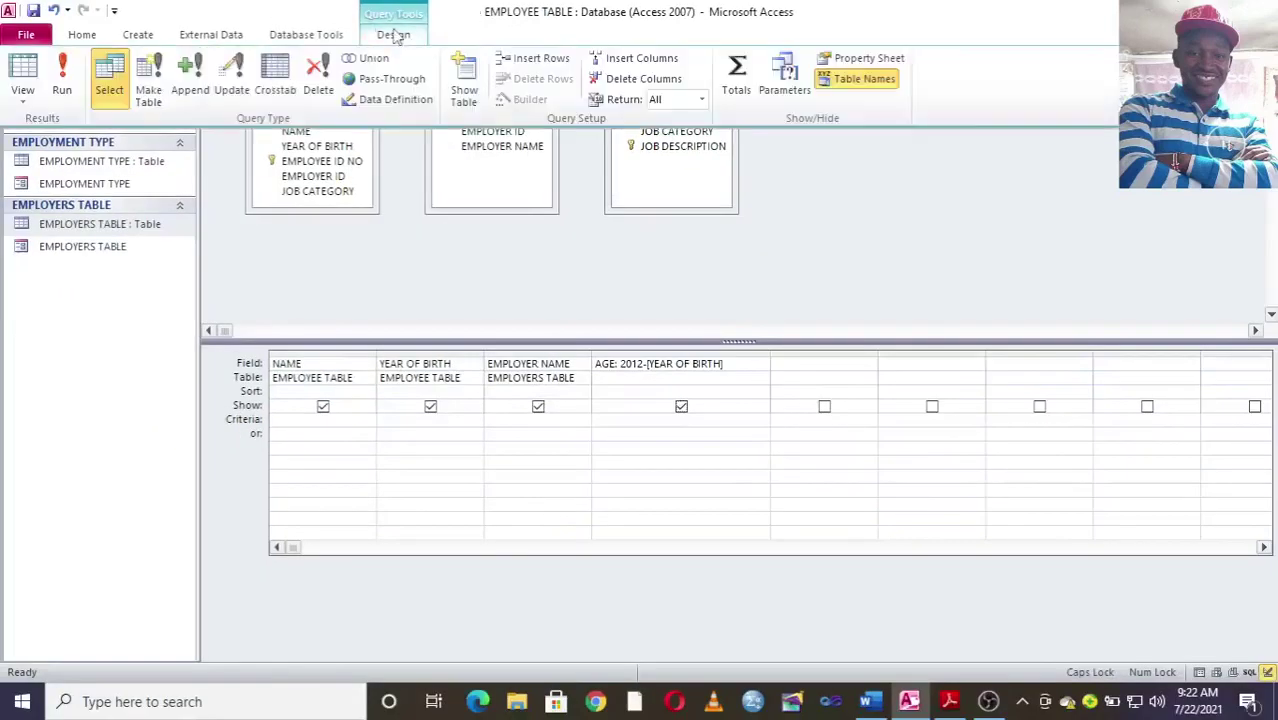
click(62, 82)
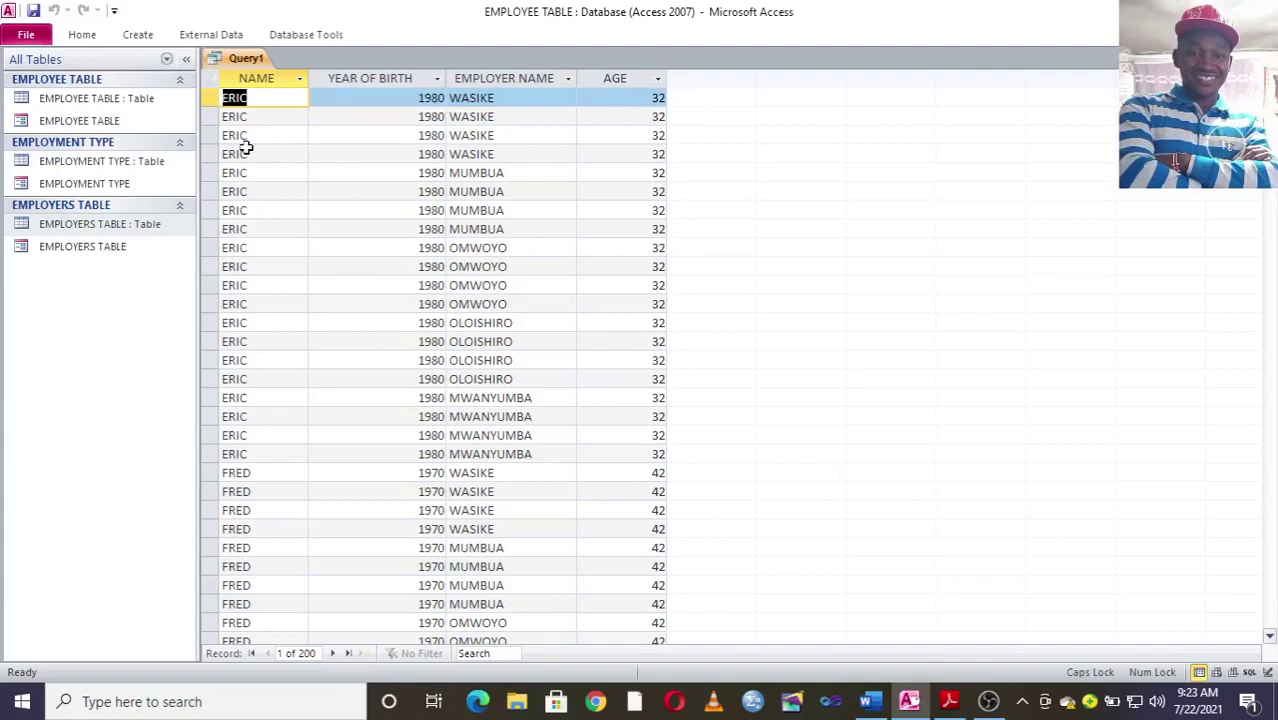
key(ctrl+s)
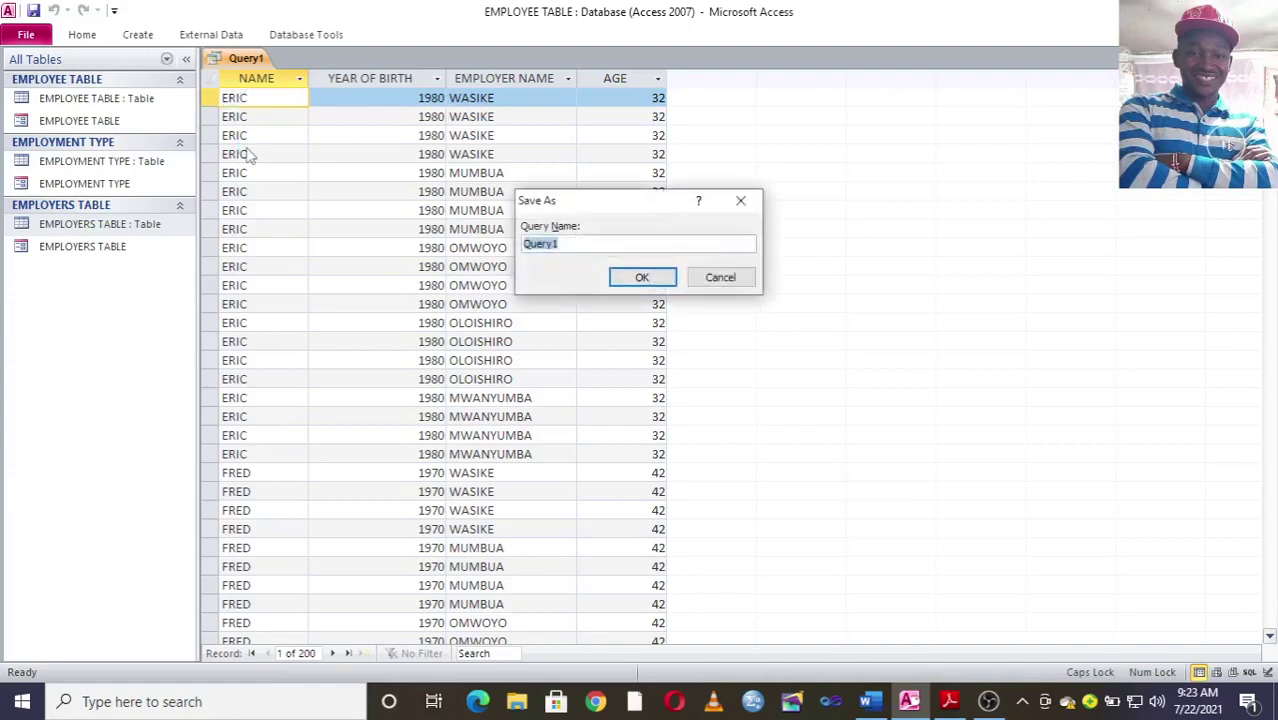
click(640, 278)
right_click(244, 62)
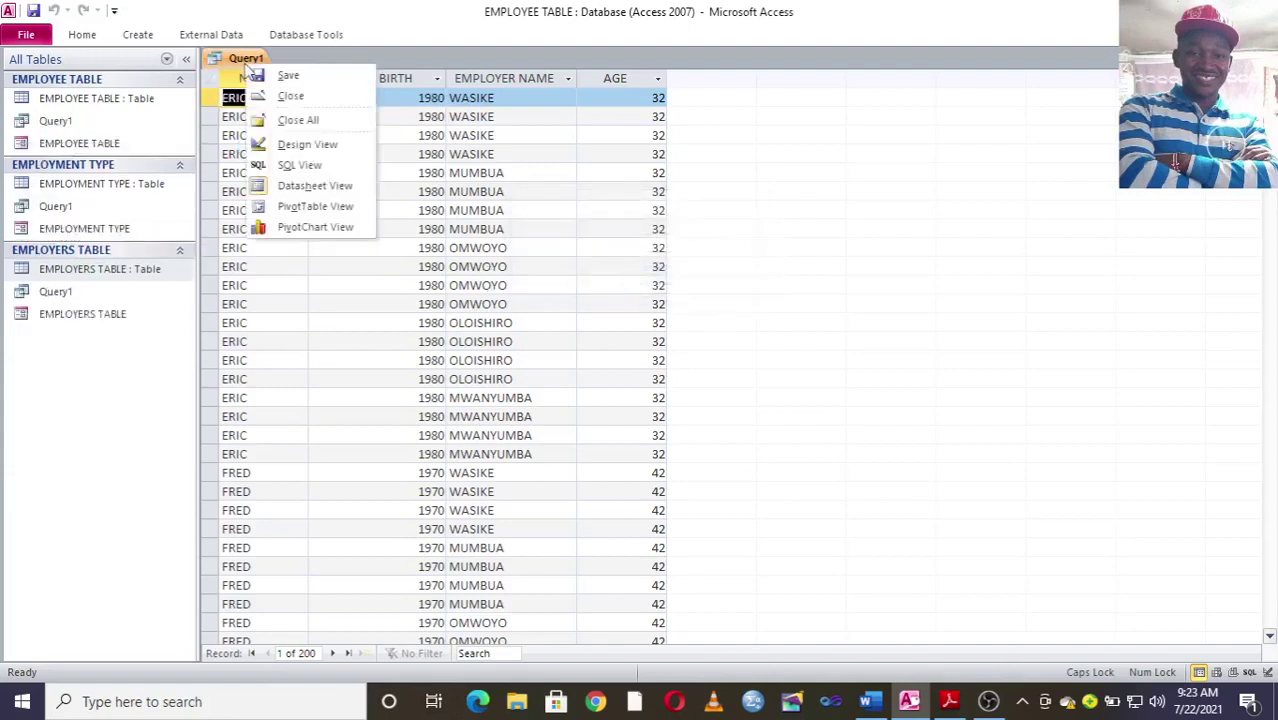
click(288, 75)
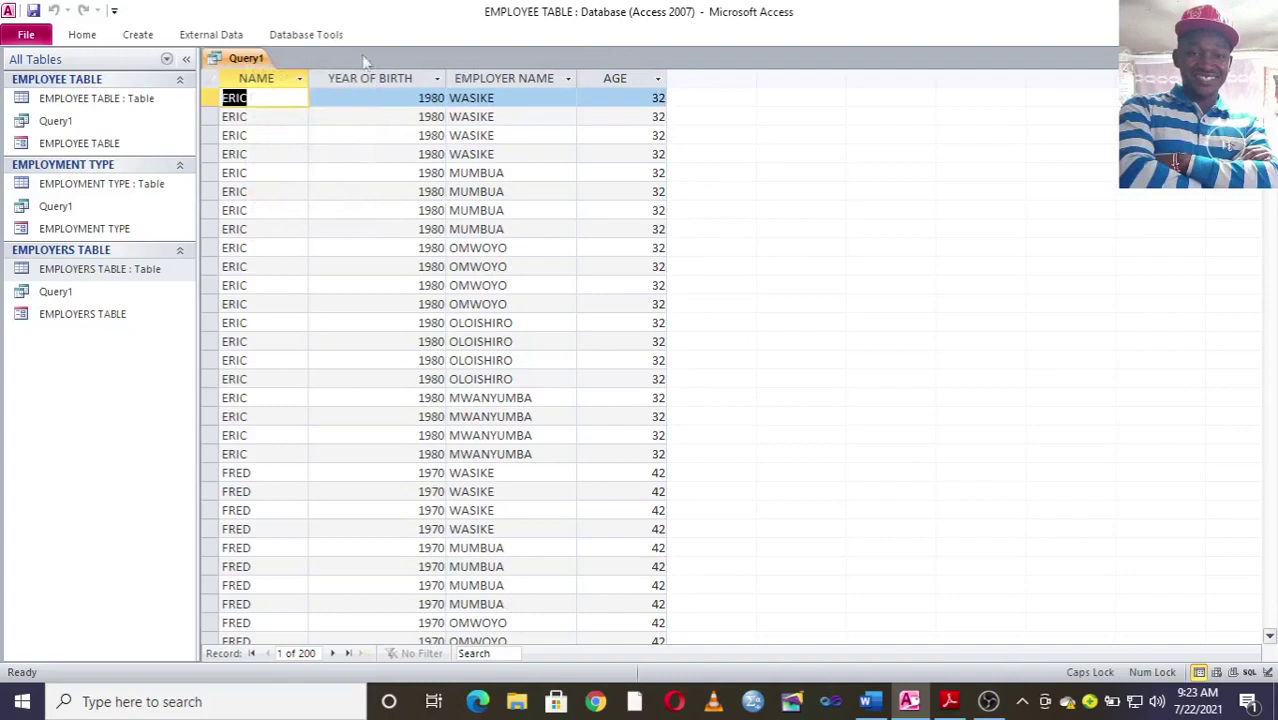
right_click(244, 60)
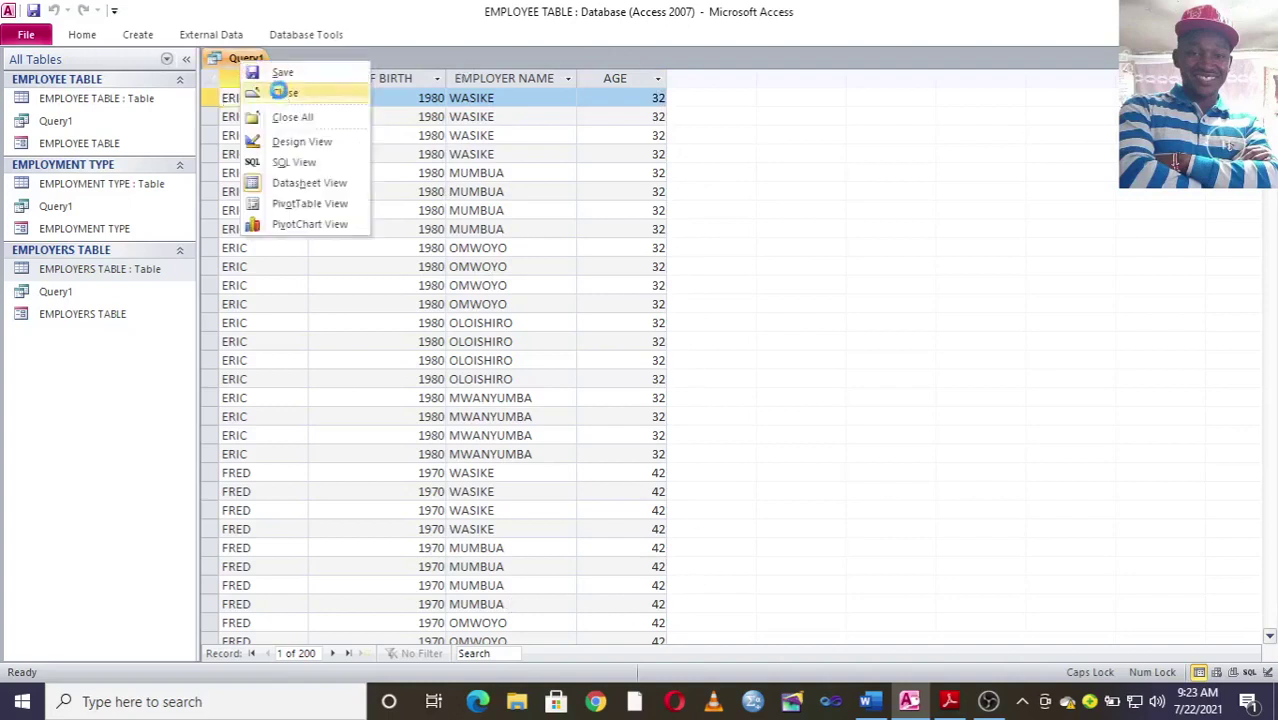
click(284, 93)
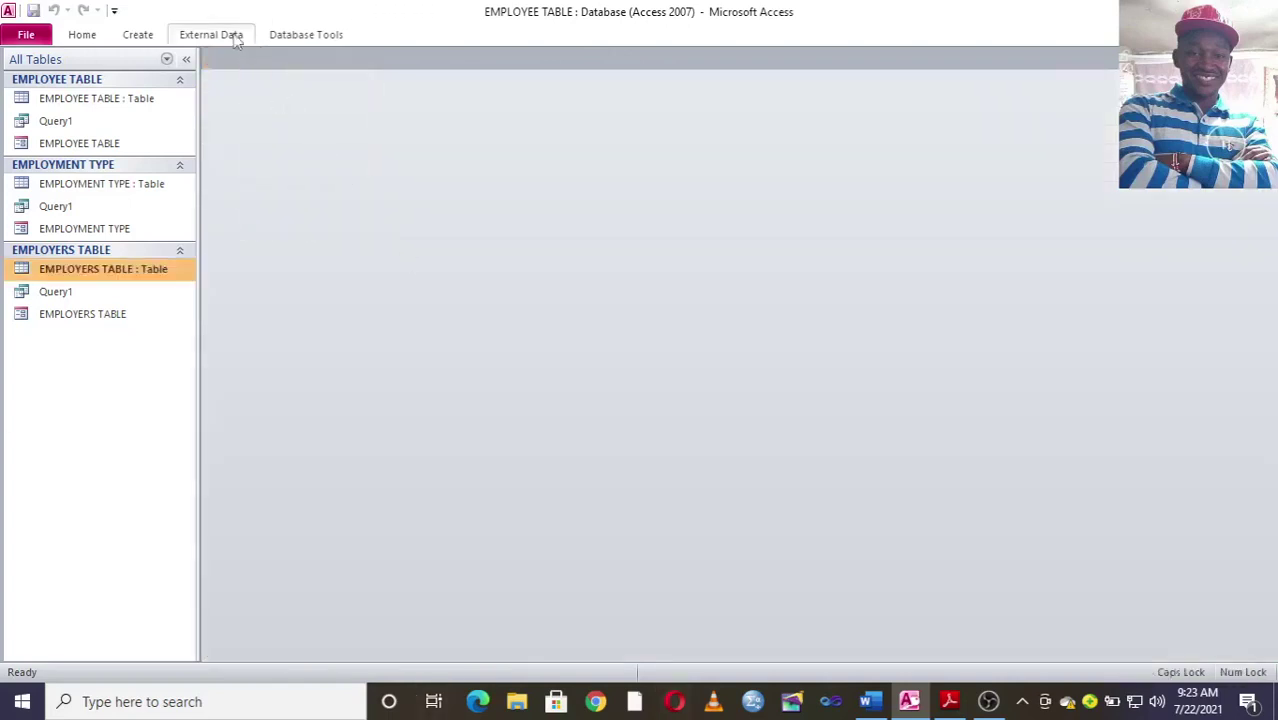
Open the database relationships layout and add EMPLOYEE TABLE, EMPLOYERS TABLE and EMPLOYMENT TYPE to it.
click(300, 35)
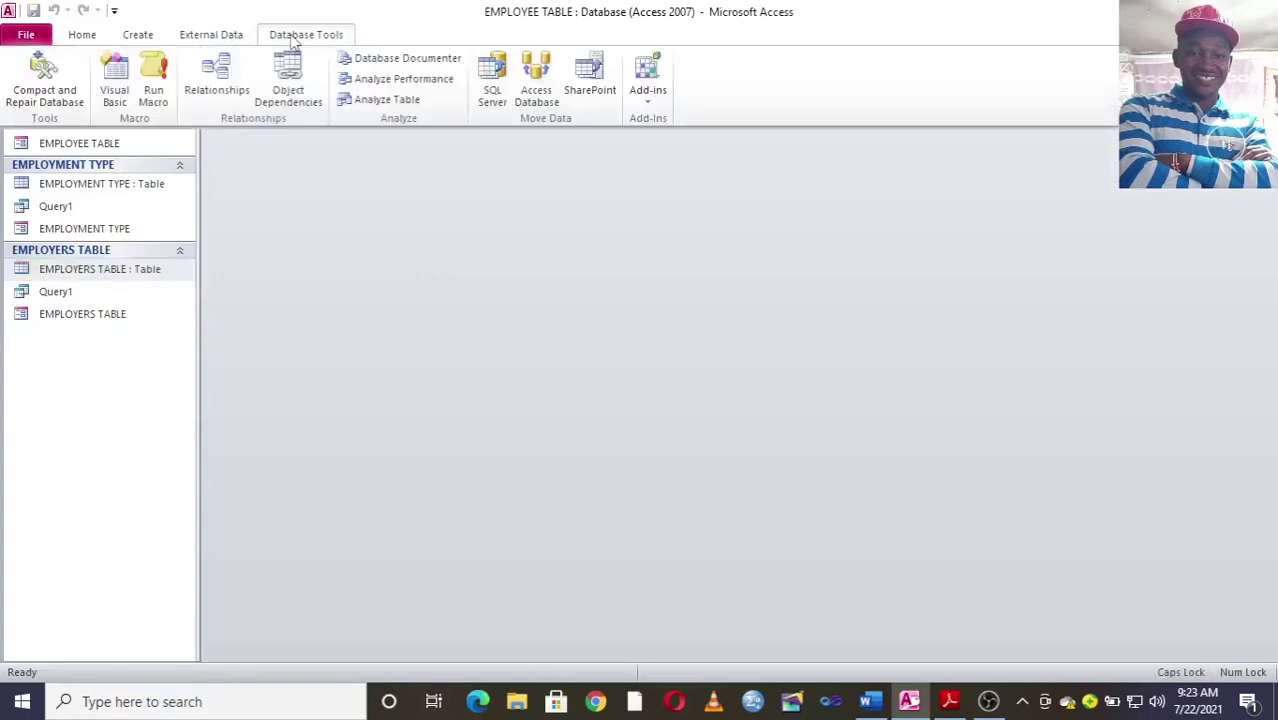
click(215, 82)
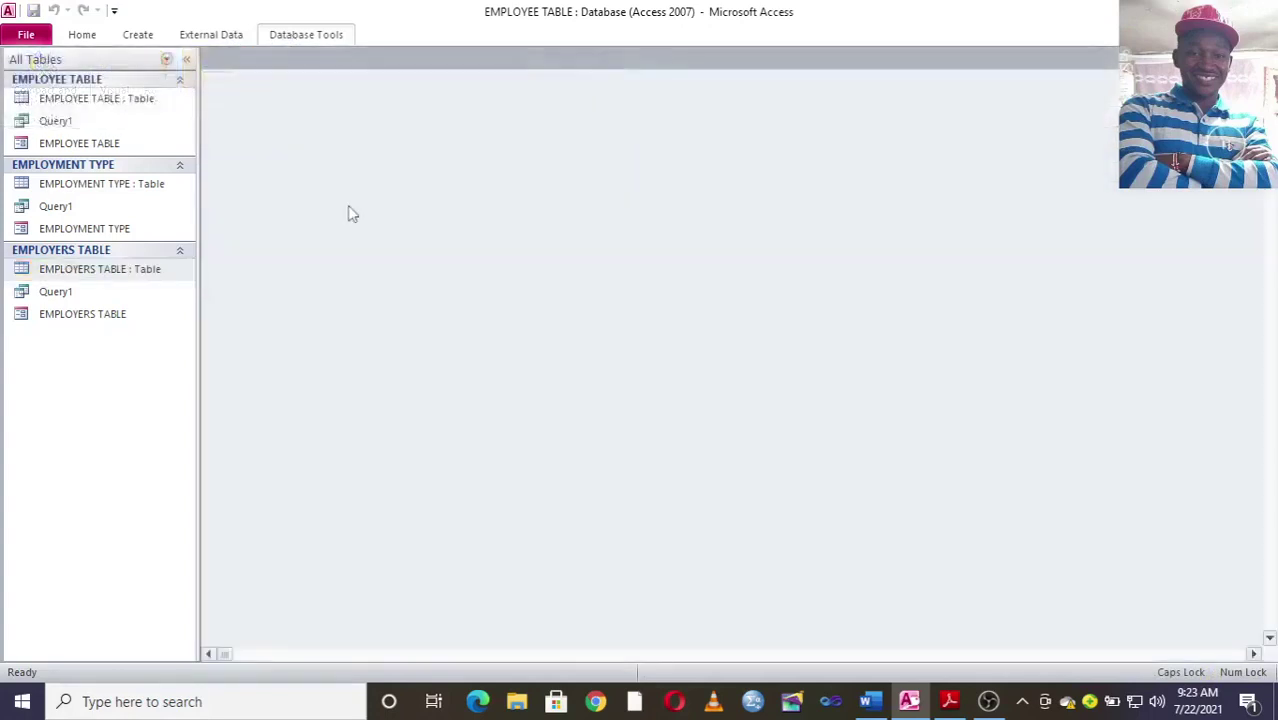
double_click(548, 197)
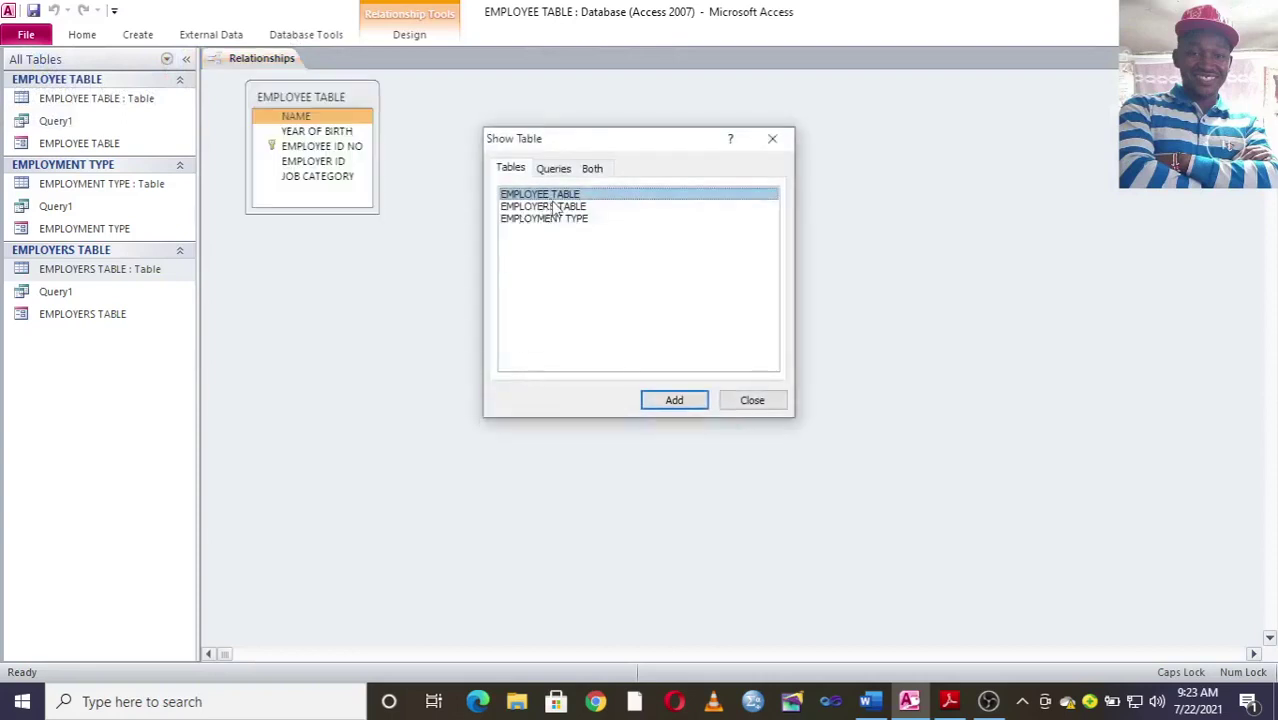
double_click(555, 207)
double_click(559, 218)
click(772, 139)
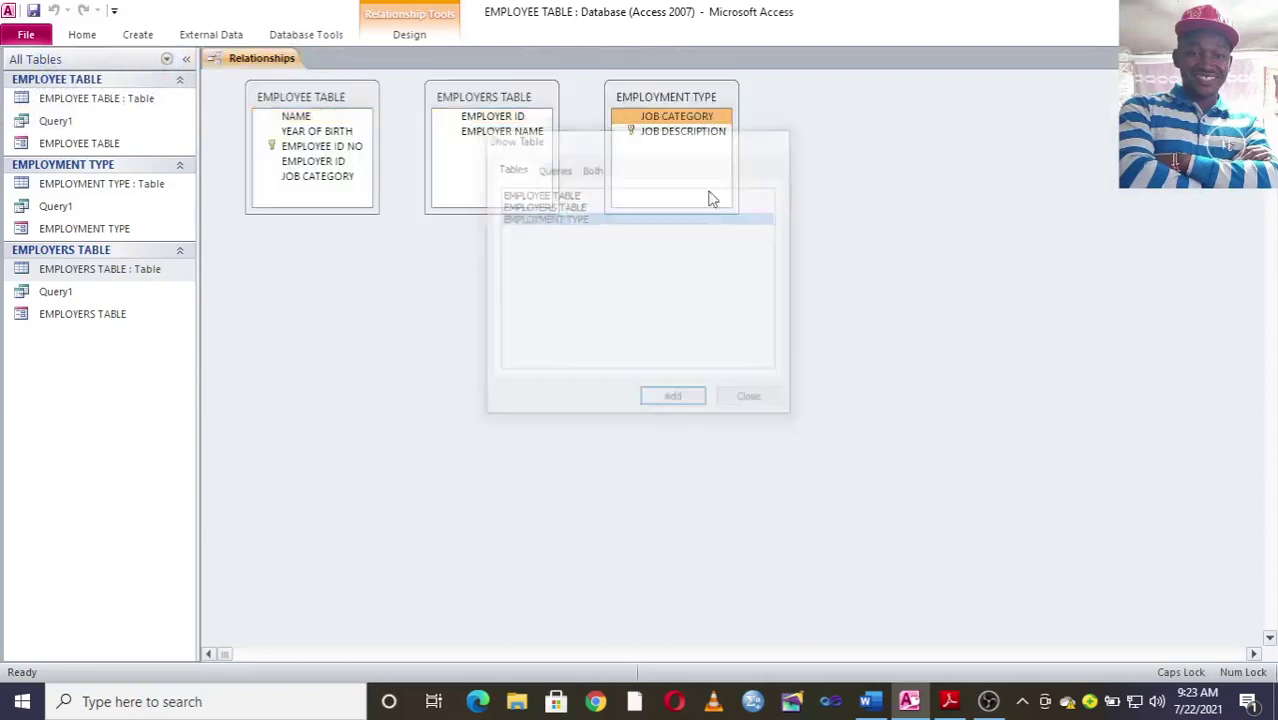
drag(478, 117, 328, 161)
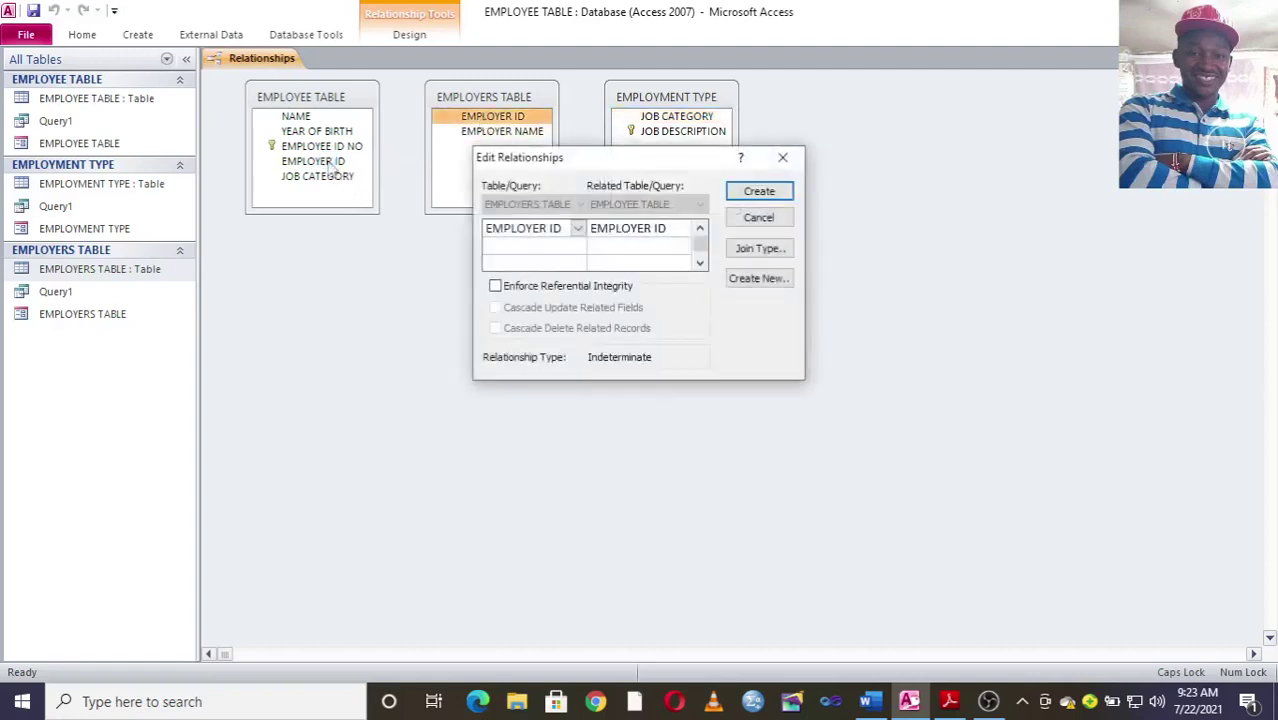
click(782, 158)
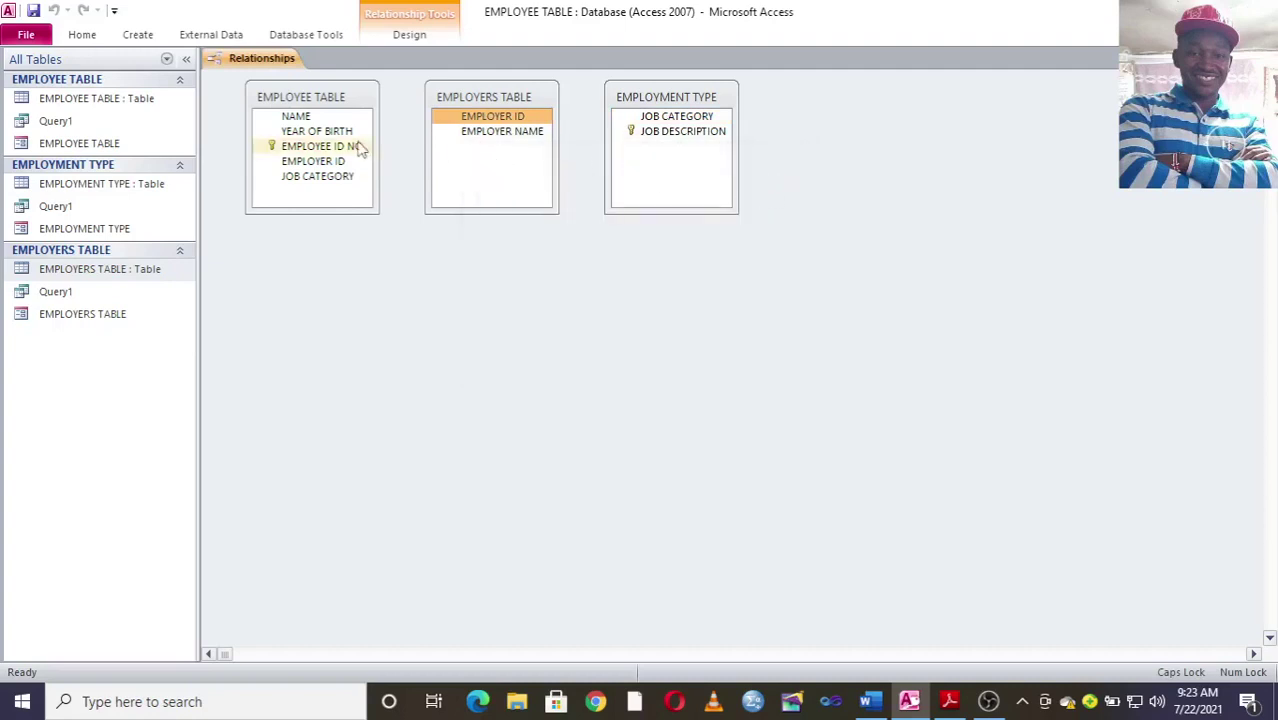
drag(318, 177, 656, 130)
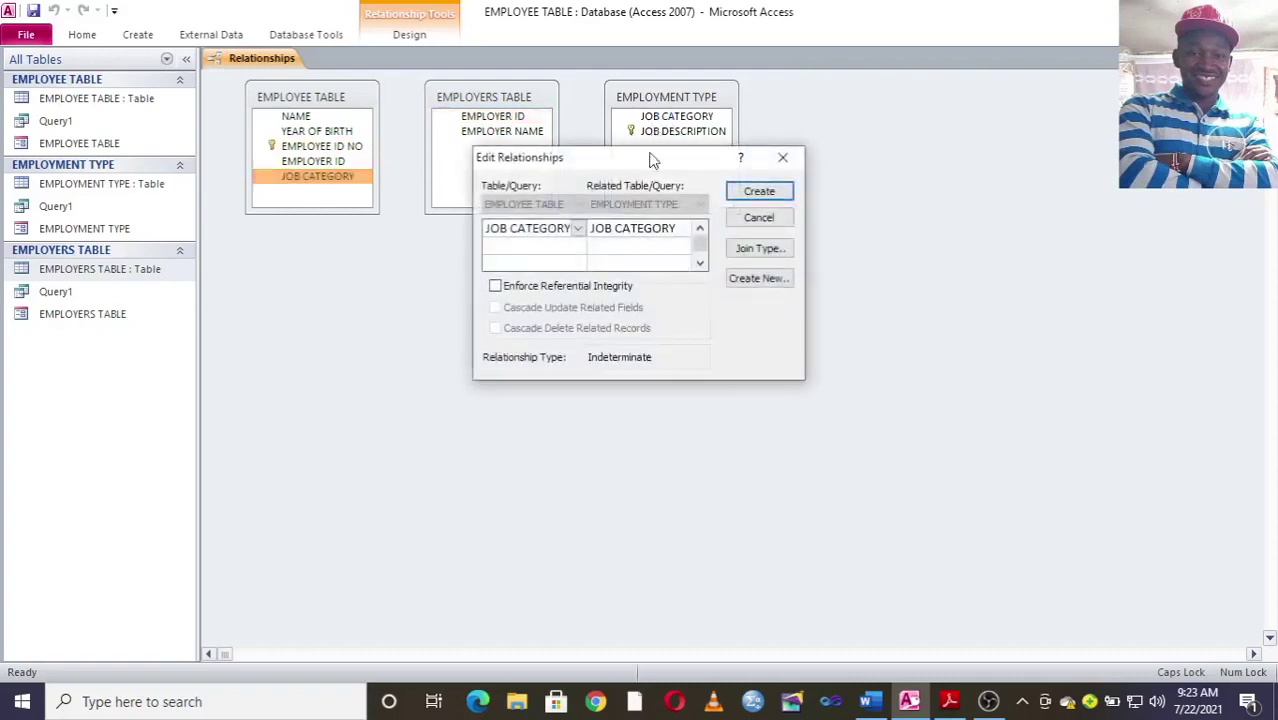
click(783, 159)
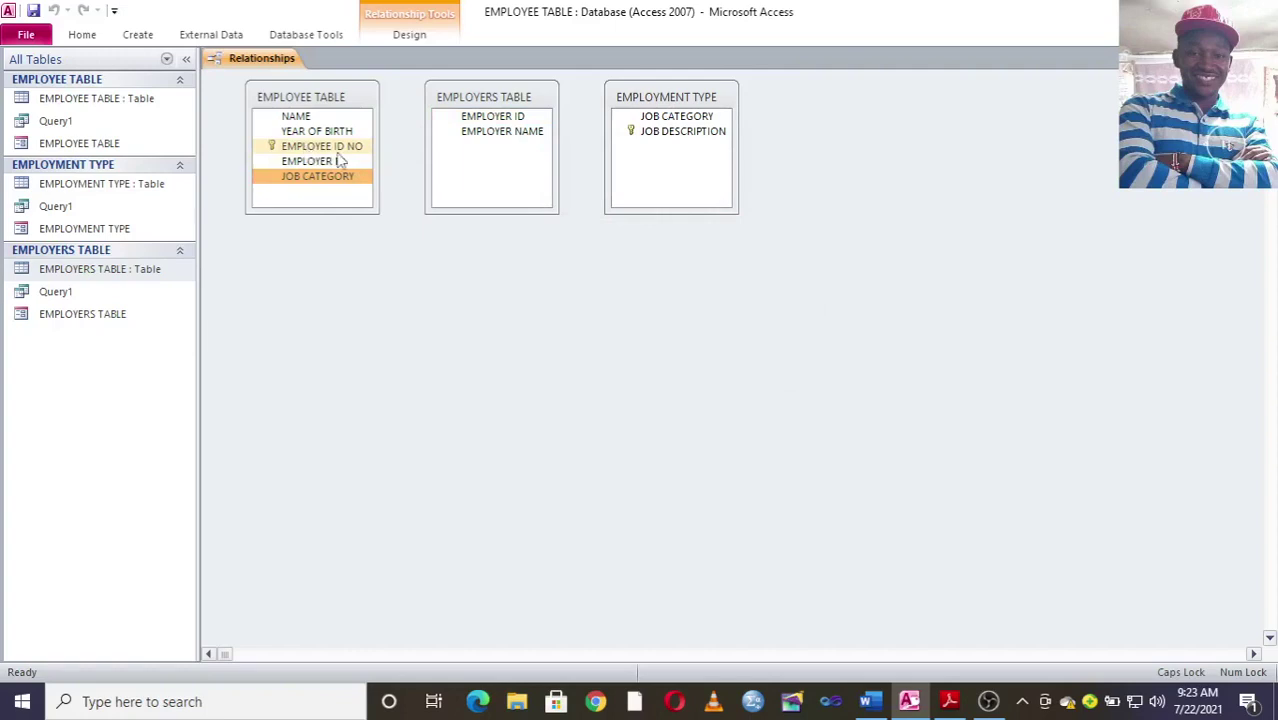
Try to relate EMPLOYEE ID NO to EMPLOYER ID in EMPLOYERS TABLE with referential integrity enforced, and close the relationships layout without saving.
drag(356, 151, 484, 120)
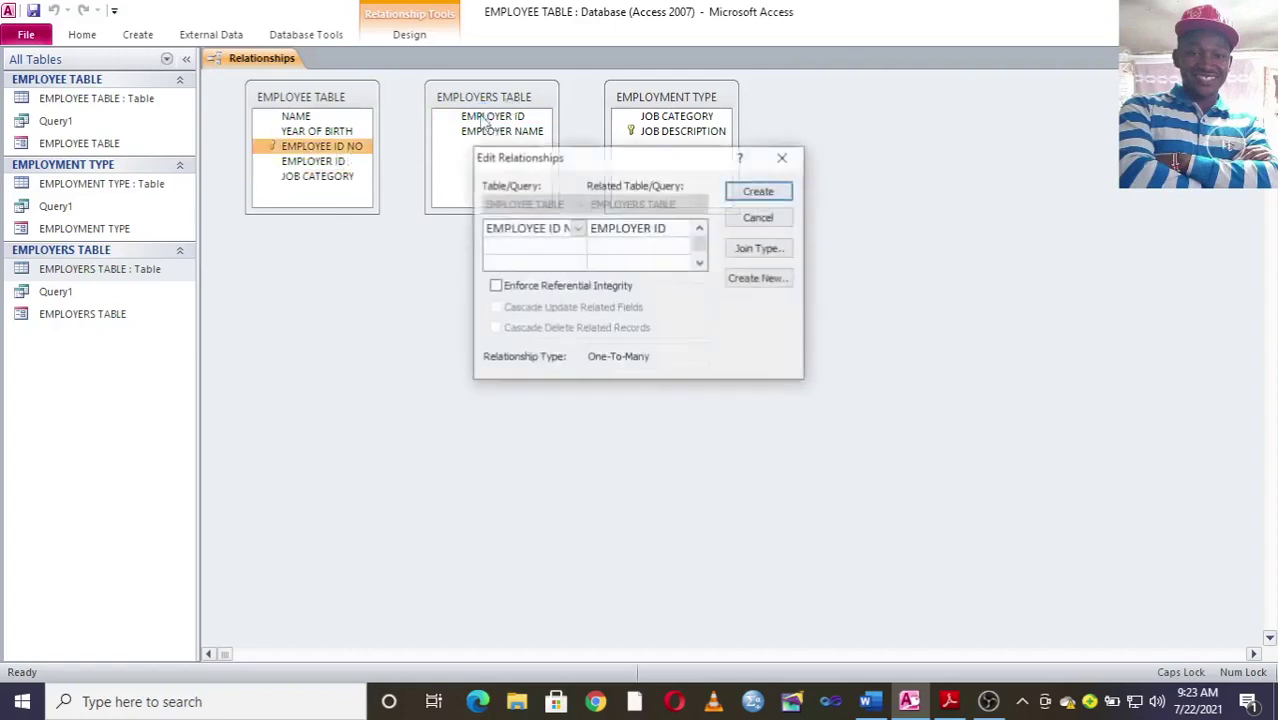
click(545, 288)
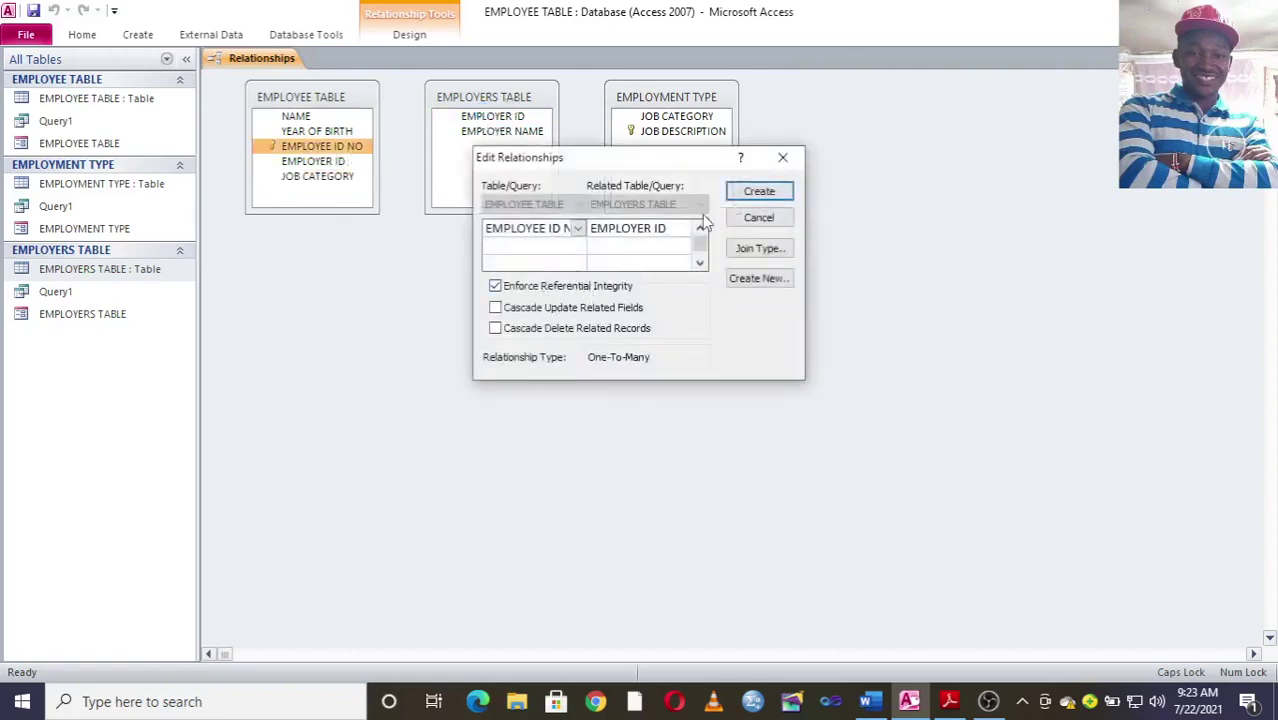
click(741, 194)
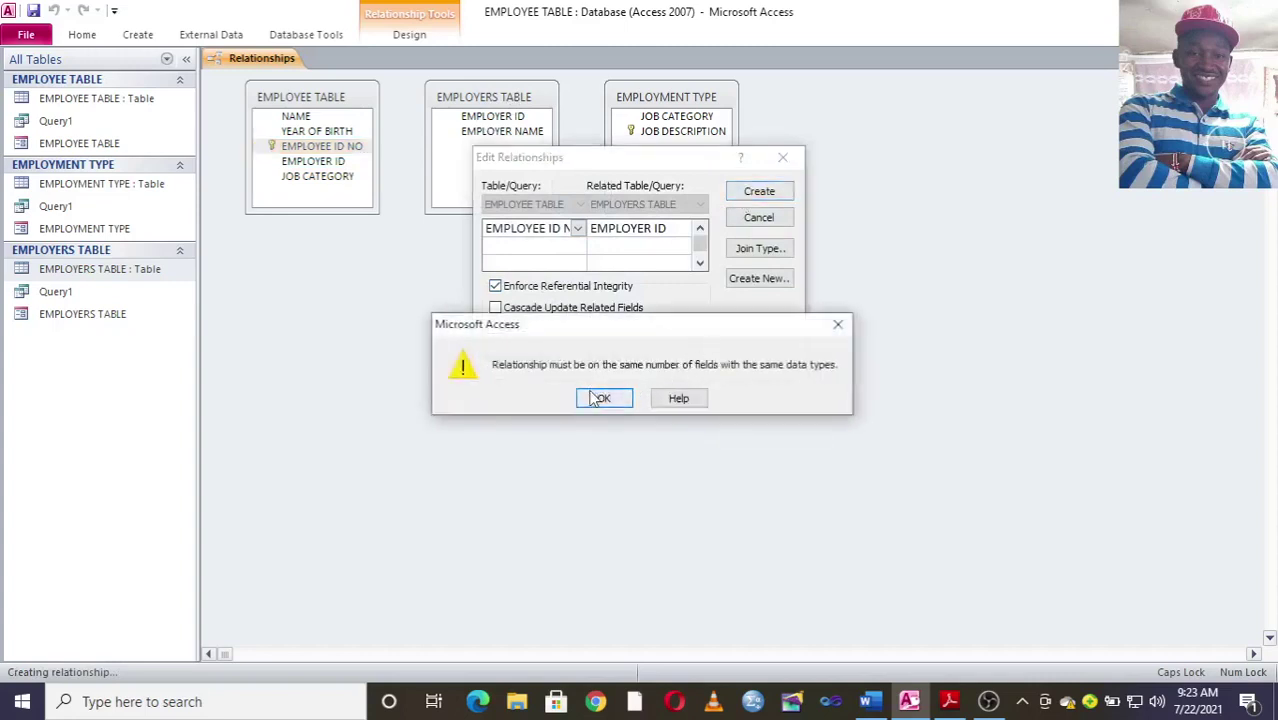
click(600, 398)
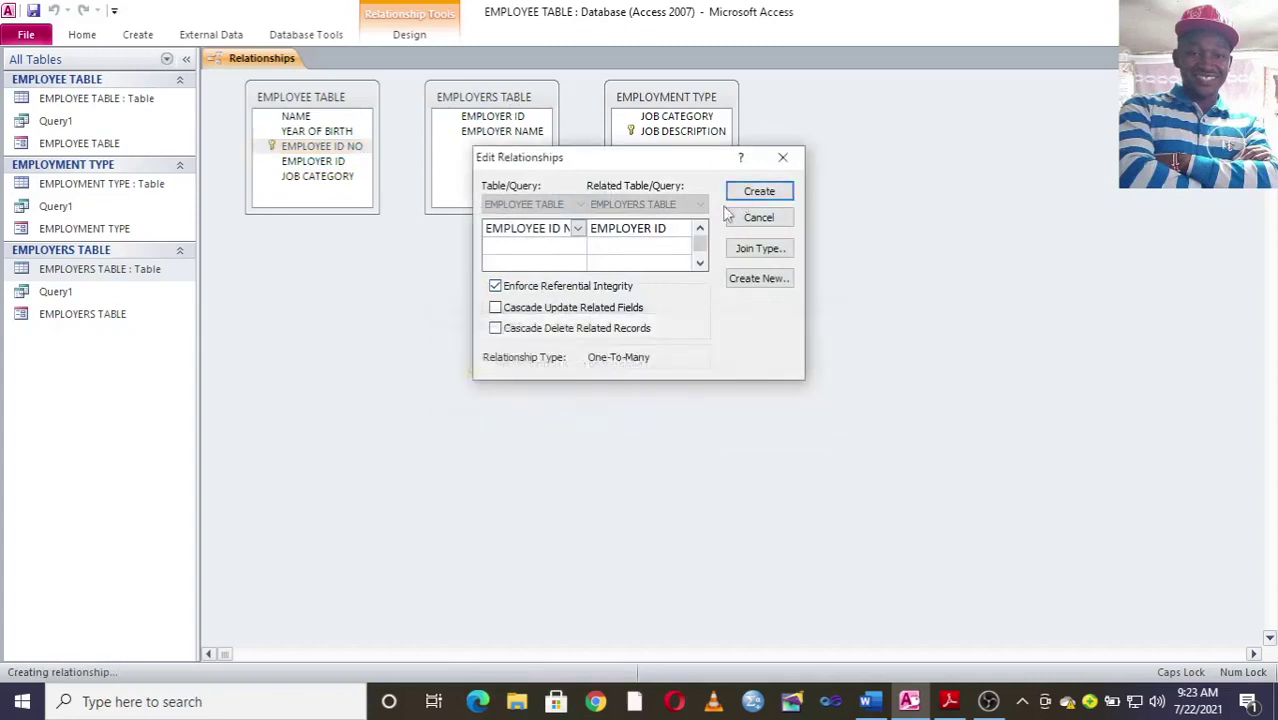
click(782, 157)
click(1269, 58)
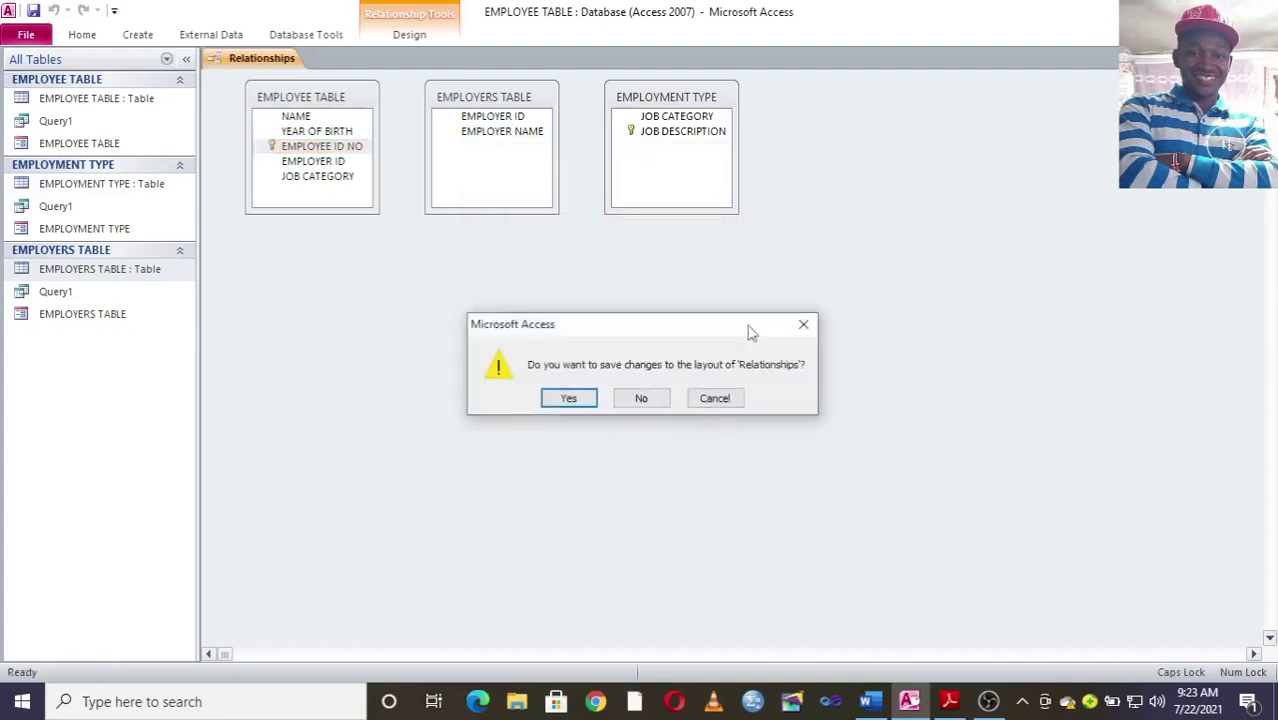
click(639, 394)
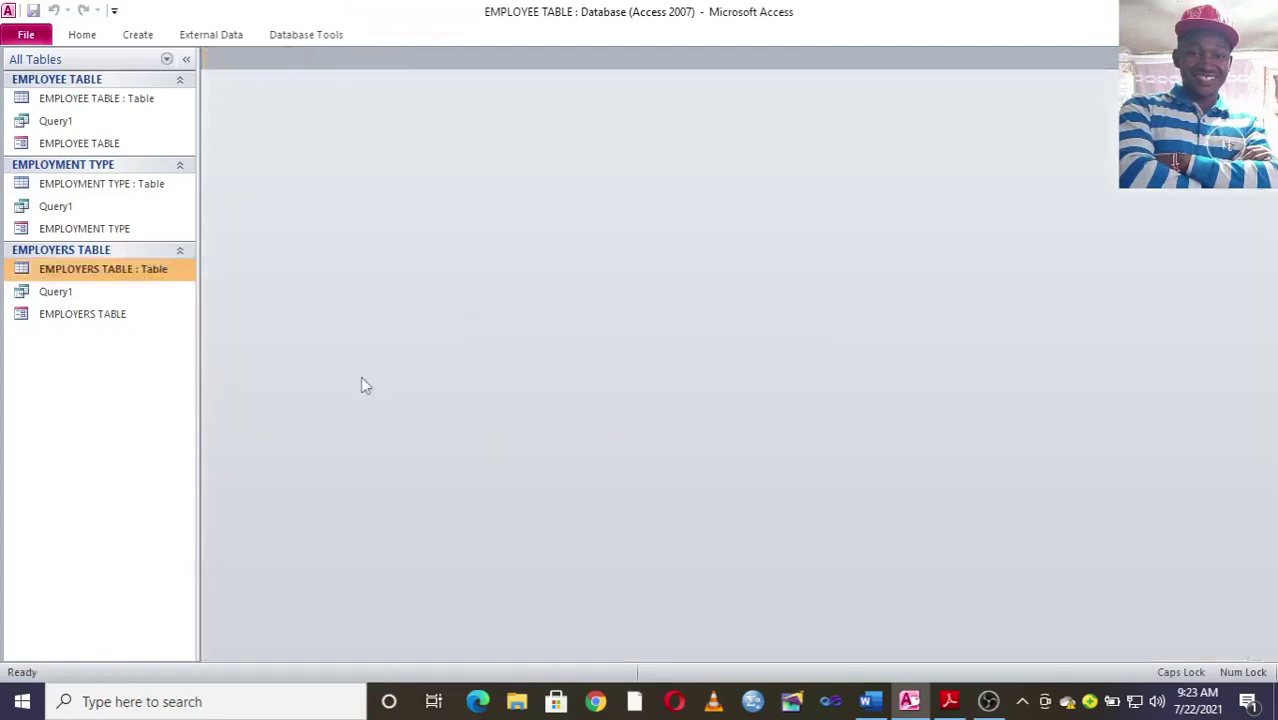
Group the database objects in the navigation list by object type.
click(110, 80)
click(117, 64)
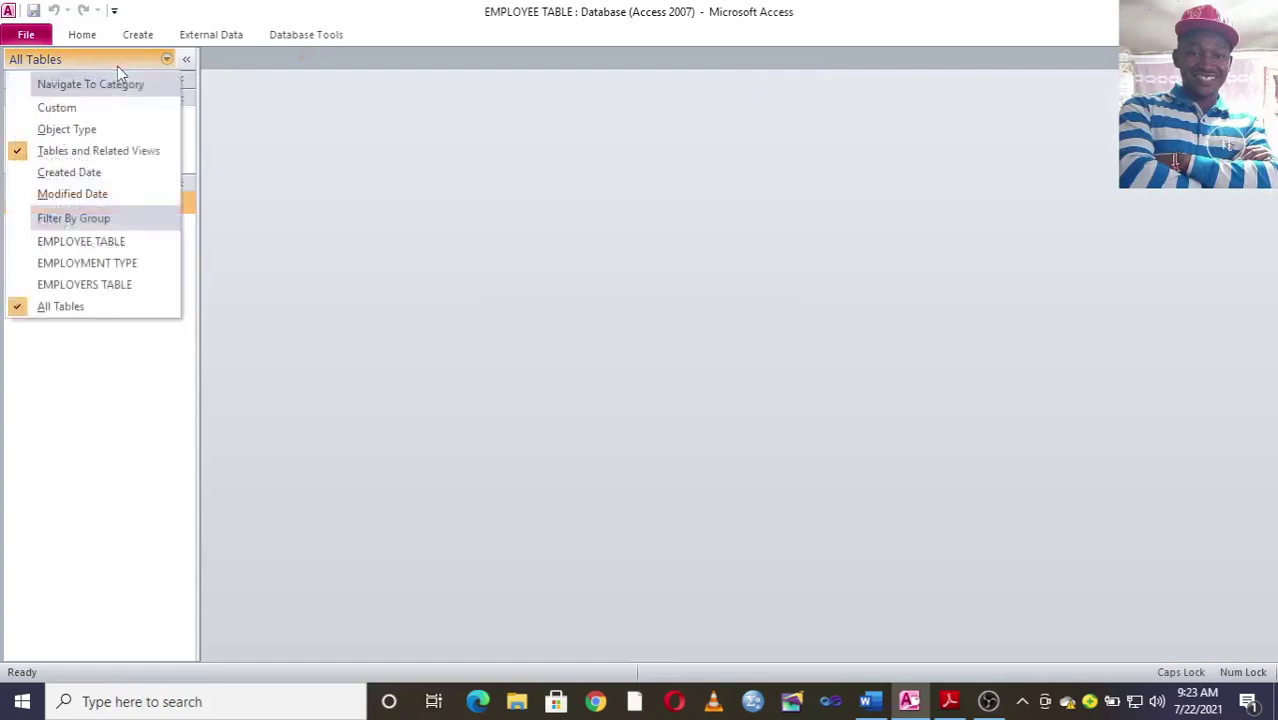
click(100, 128)
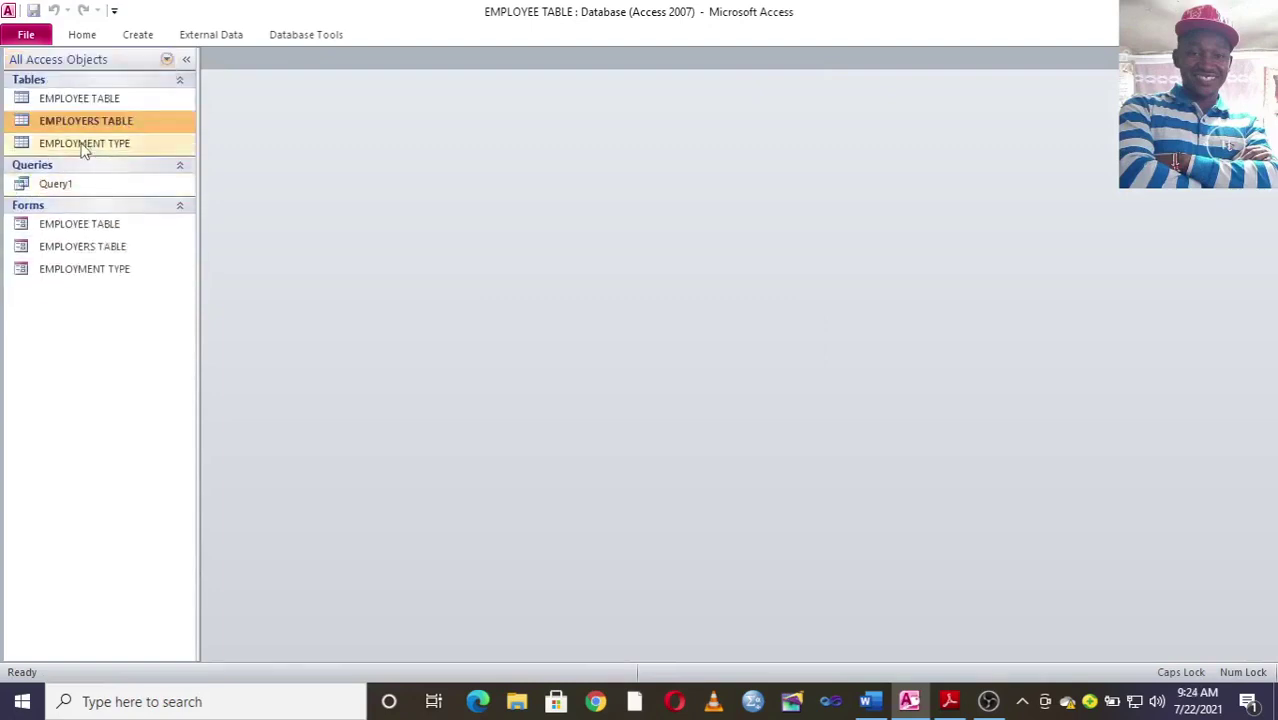
Check the field data types of EMPLOYMENT TYPE and EMPLOYERS TABLE in Design View, closing each table again.
right_click(85, 144)
click(142, 178)
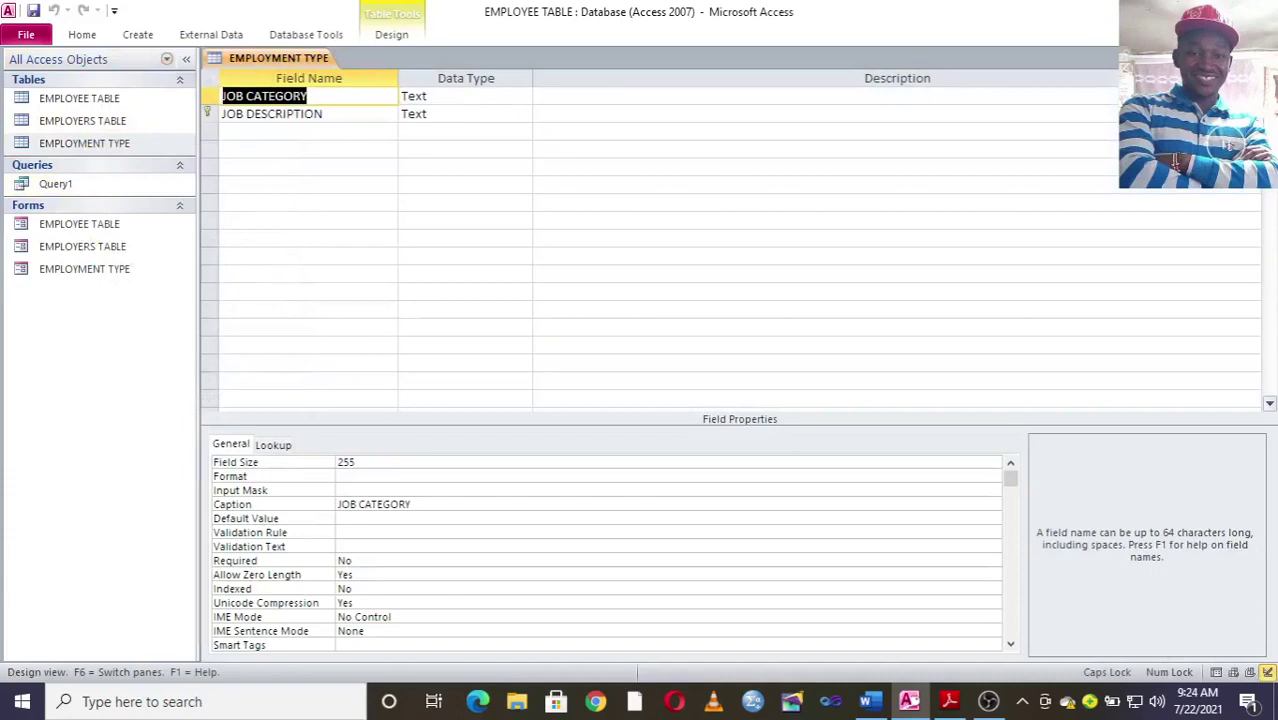
key(ctrl+w)
right_click(106, 124)
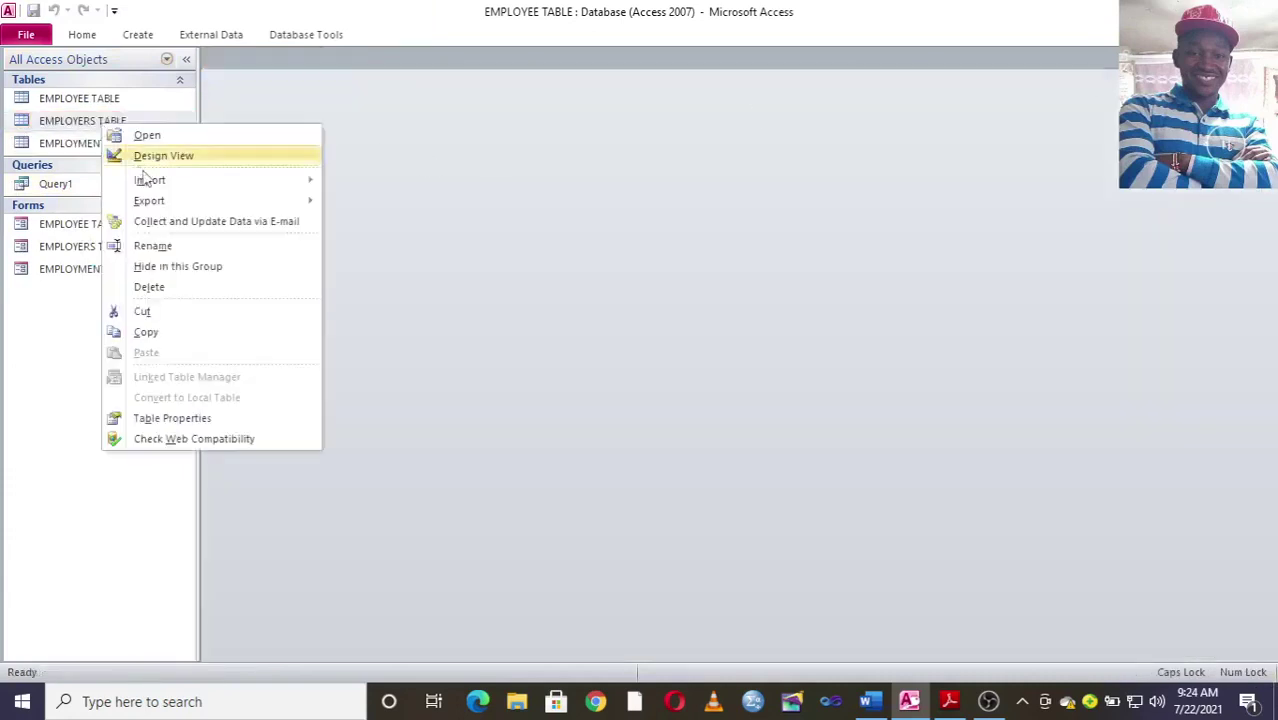
click(168, 158)
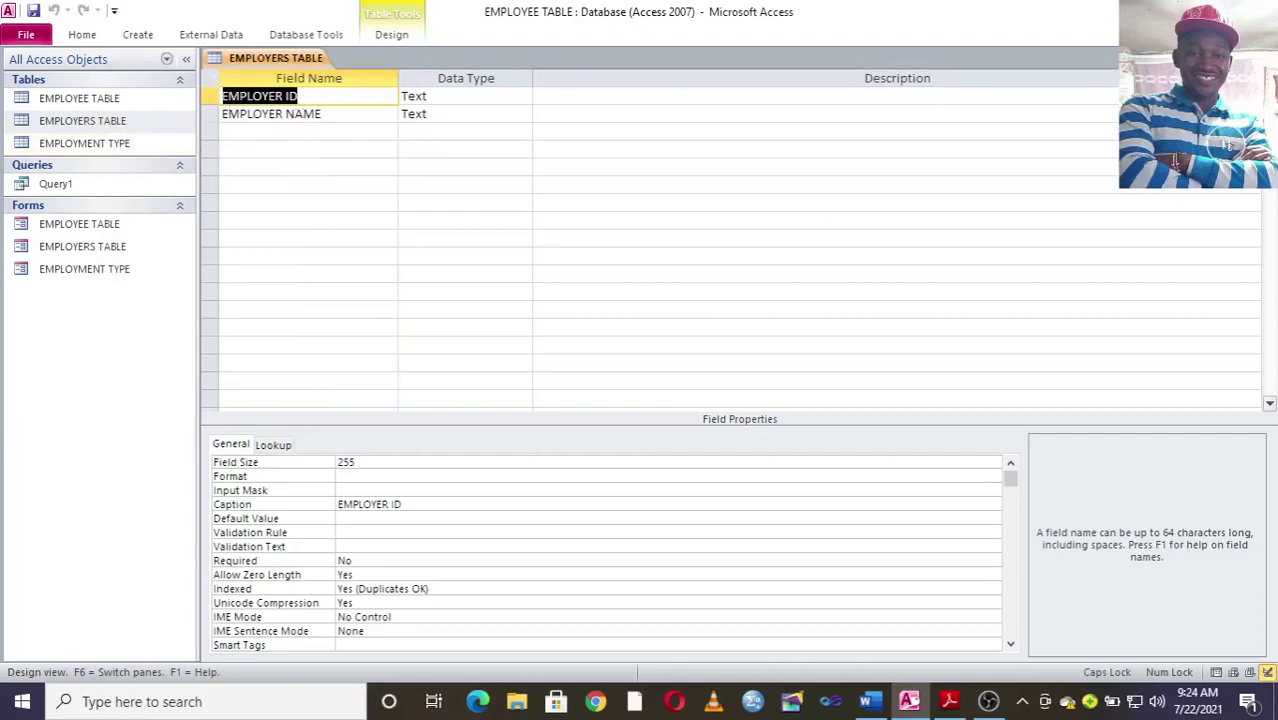
key(ctrl+w)
Set the data type of EMPLOYEE ID NO in EMPLOYEE TABLE to Text and close the table.
right_click(113, 100)
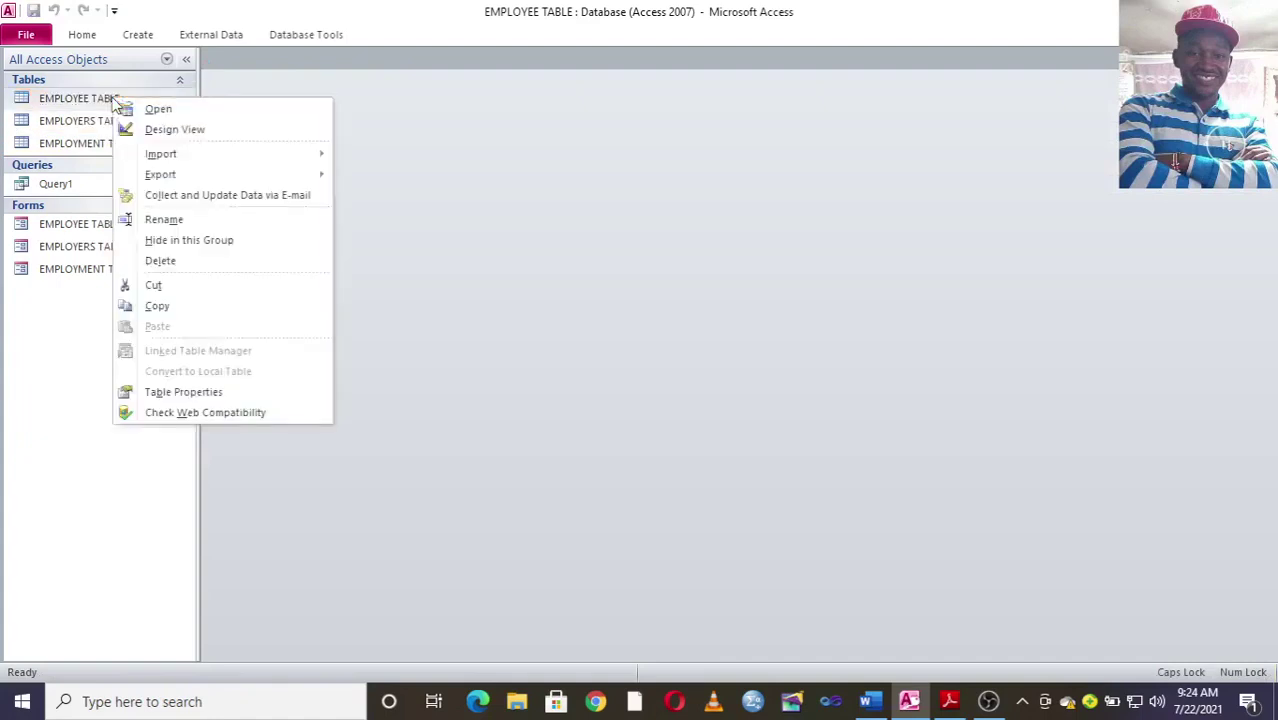
click(165, 129)
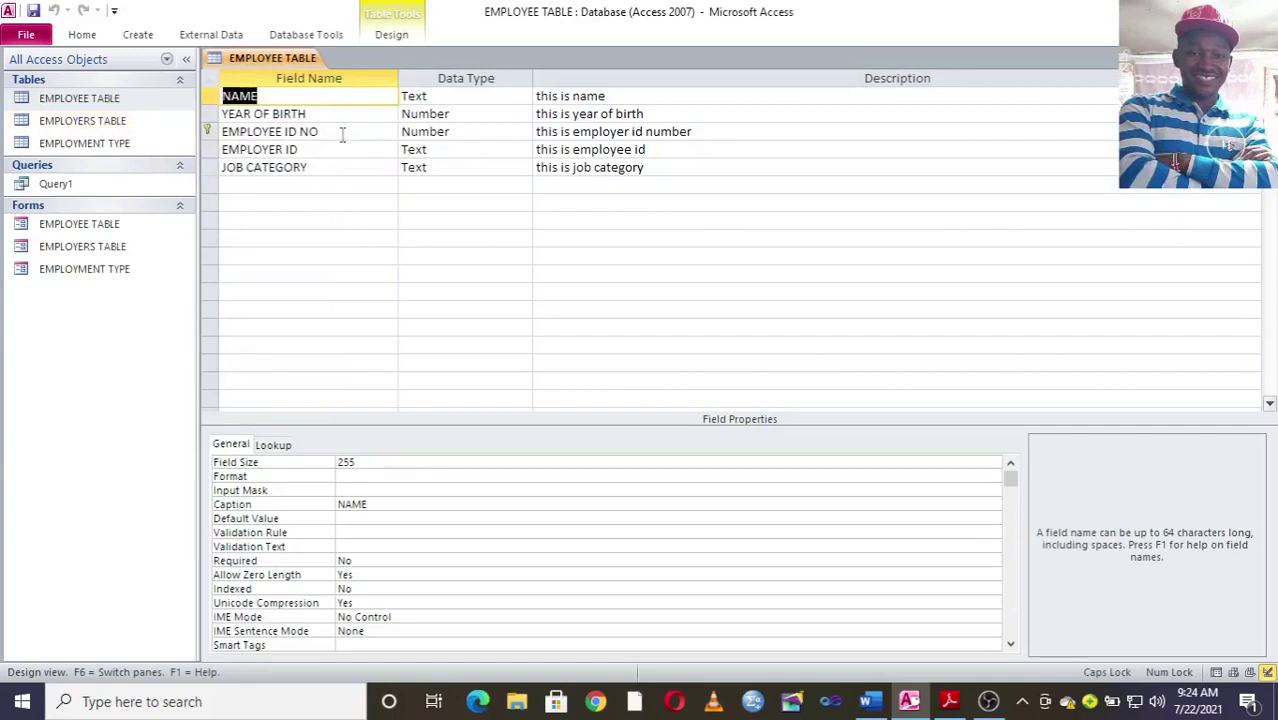
click(452, 133)
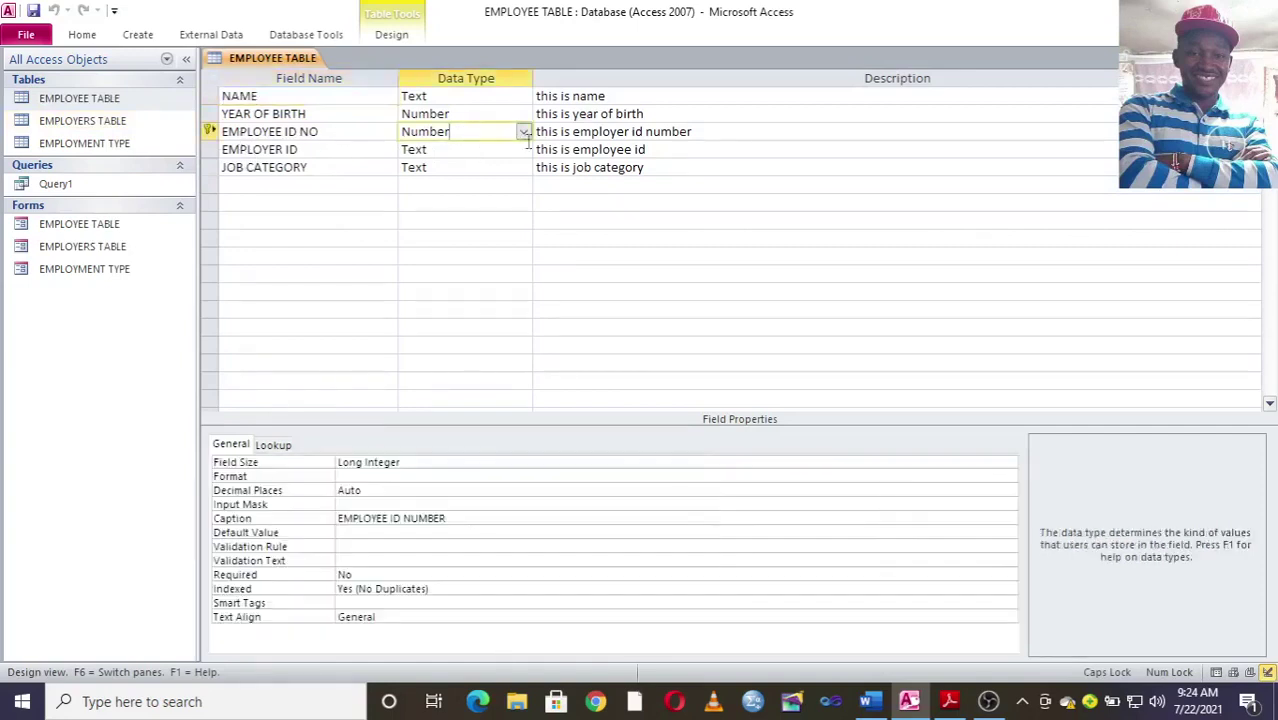
click(523, 131)
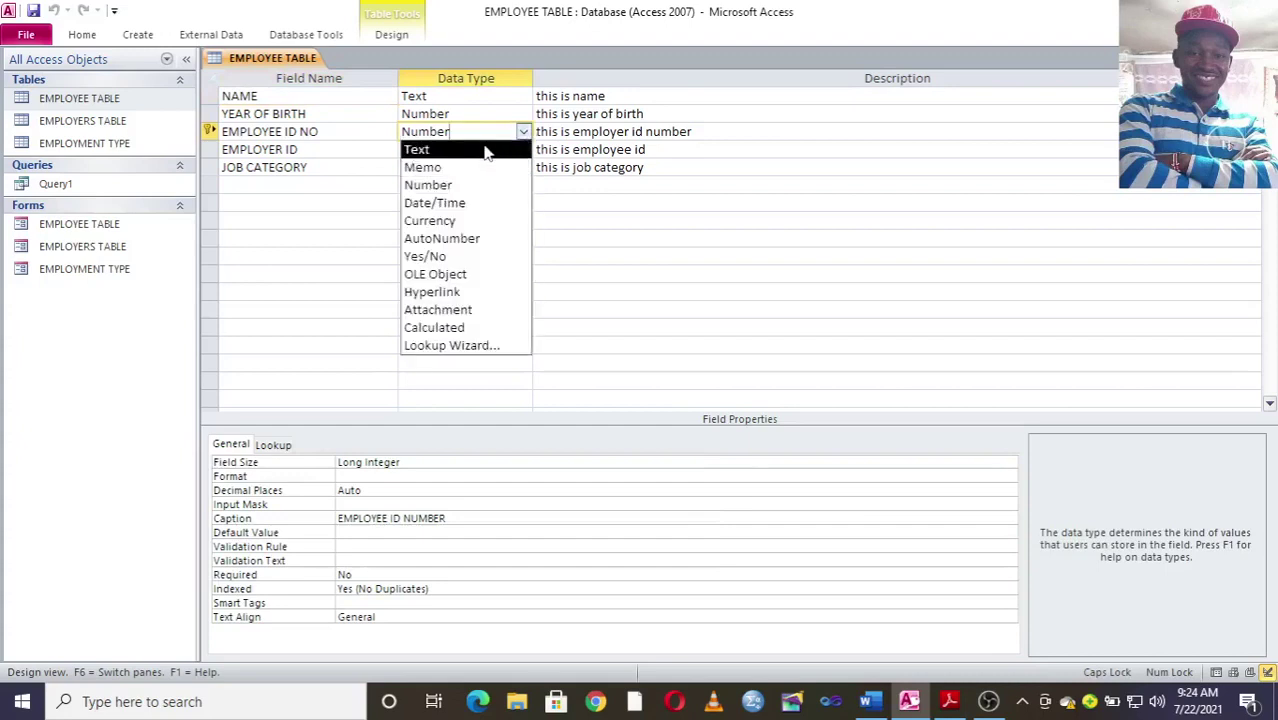
click(488, 148)
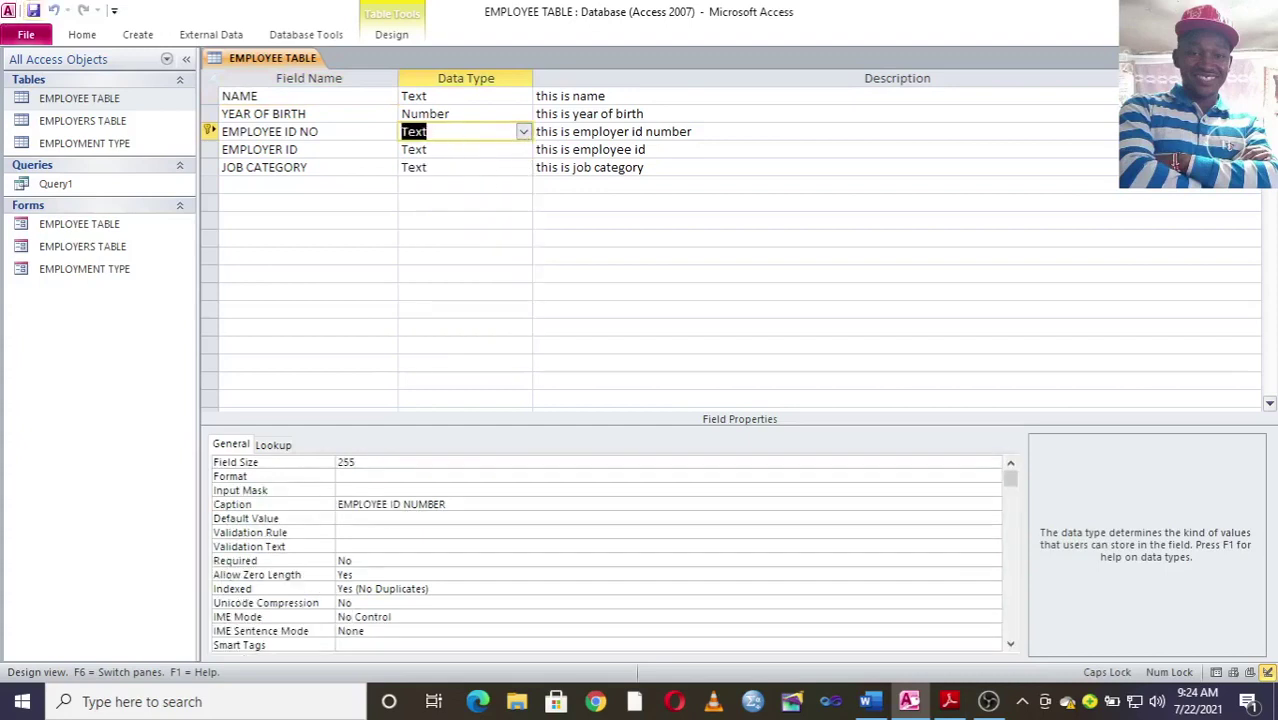
key(ctrl+w)
Reopen the relationships layout and add EMPLOYMENT TYPE, EMPLOYERS TABLE and EMPLOYEE TABLE, in that order.
click(298, 35)
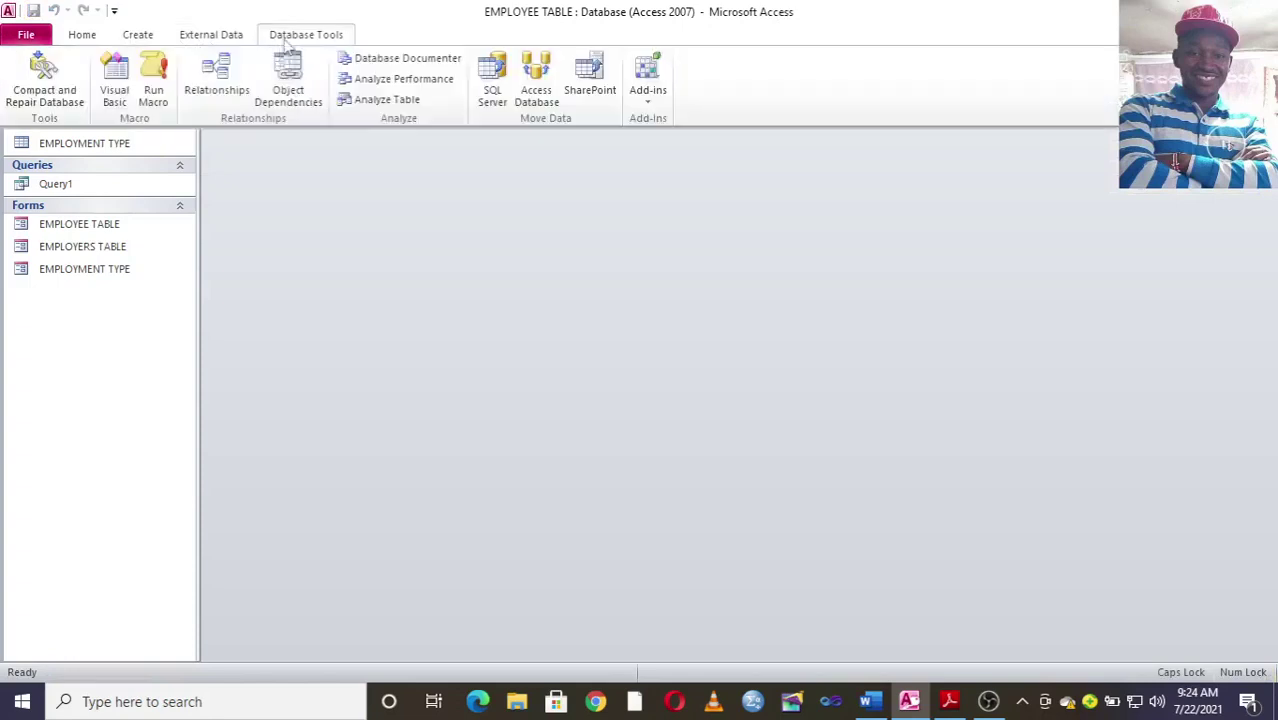
click(190, 88)
double_click(542, 218)
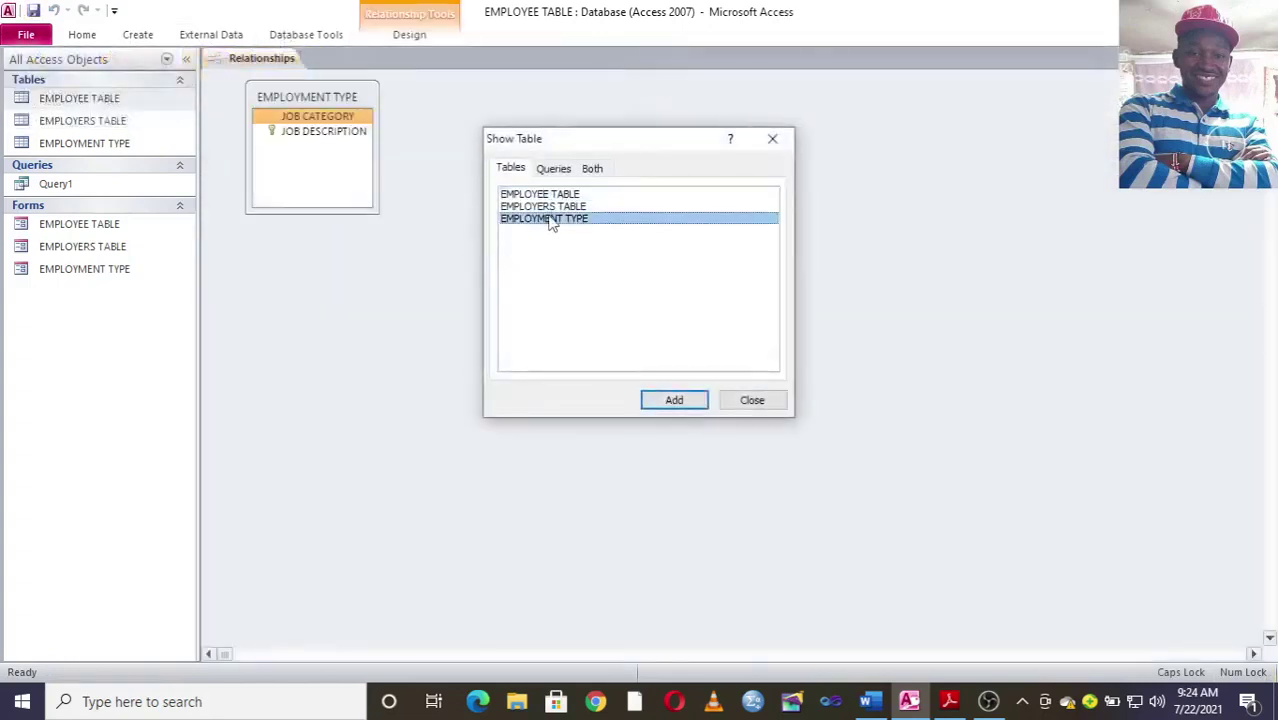
double_click(550, 207)
double_click(555, 195)
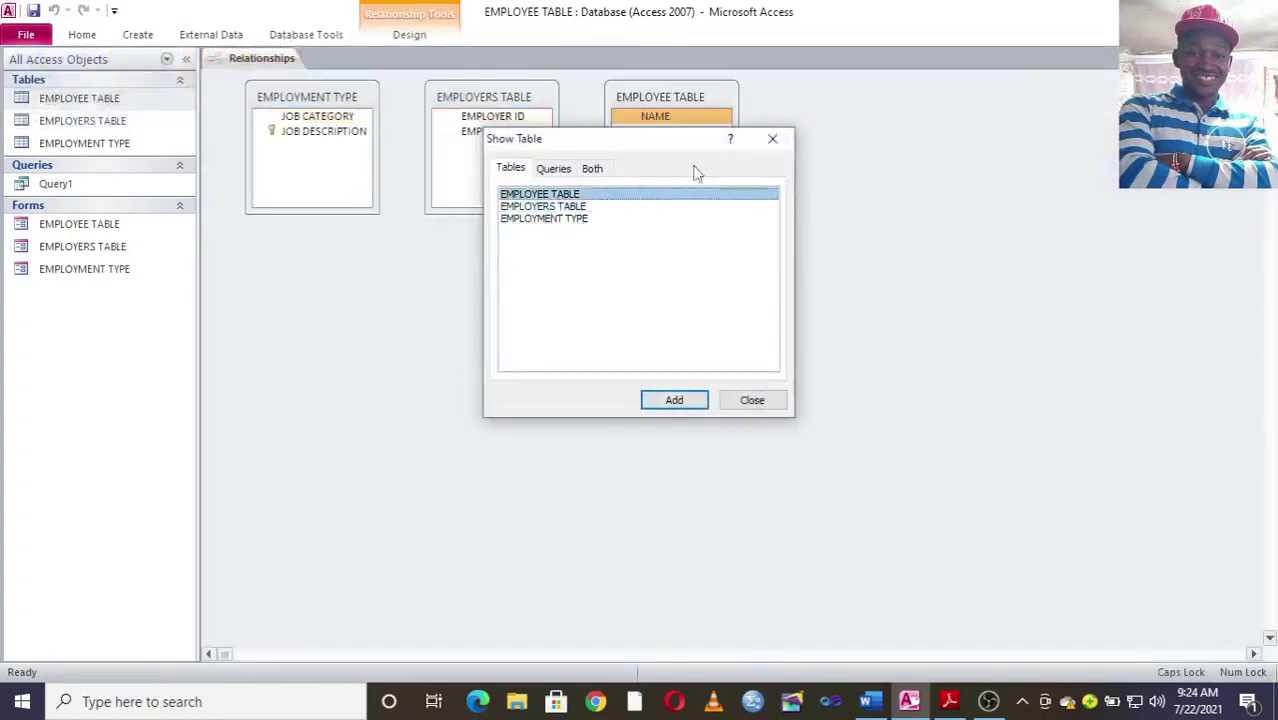
click(772, 138)
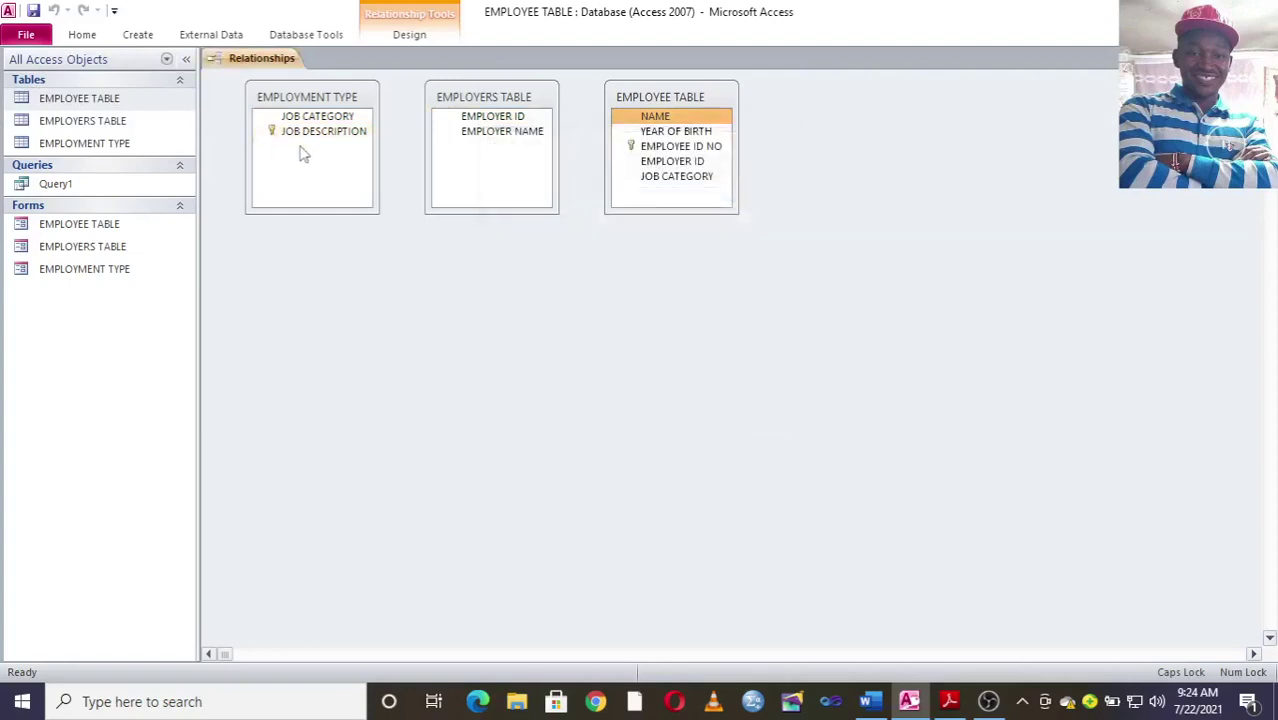
Try to relate EMPLOYER ID in EMPLOYERS TABLE to EMPLOYEE ID NO in EMPLOYEE TABLE with referential integrity enforced, and cancel the relationship.
drag(512, 121, 681, 146)
click(496, 288)
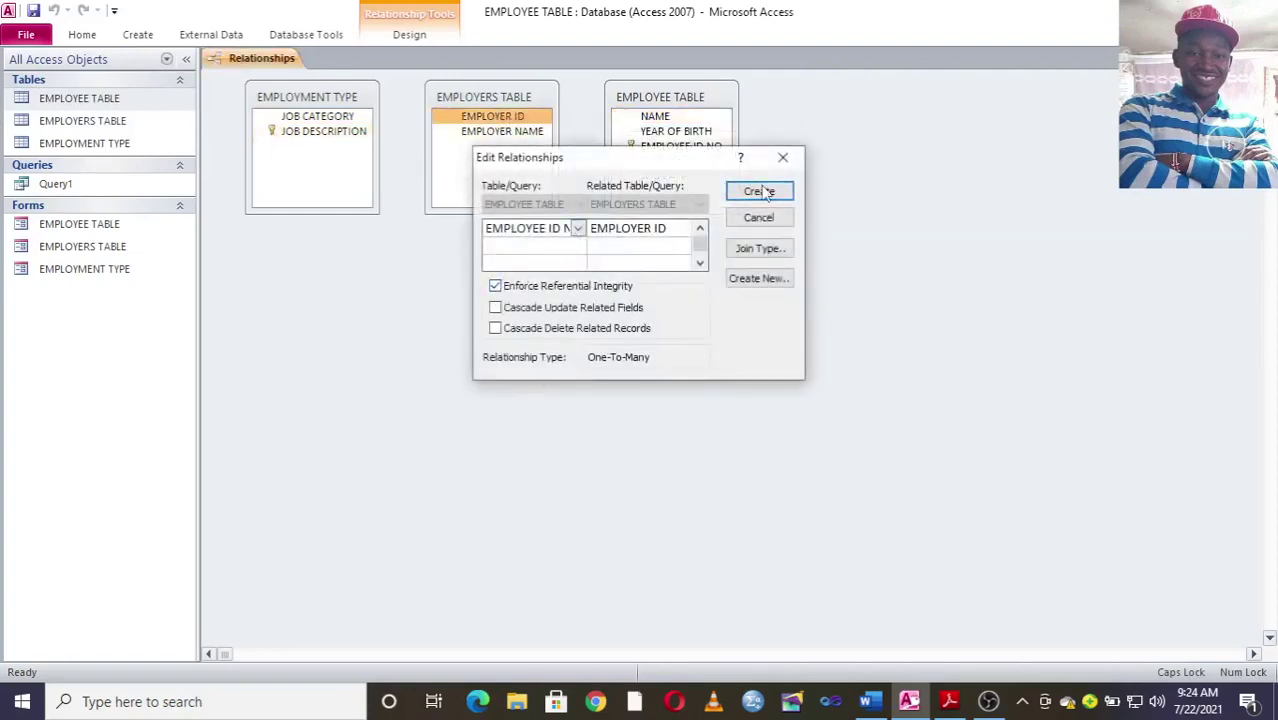
click(762, 191)
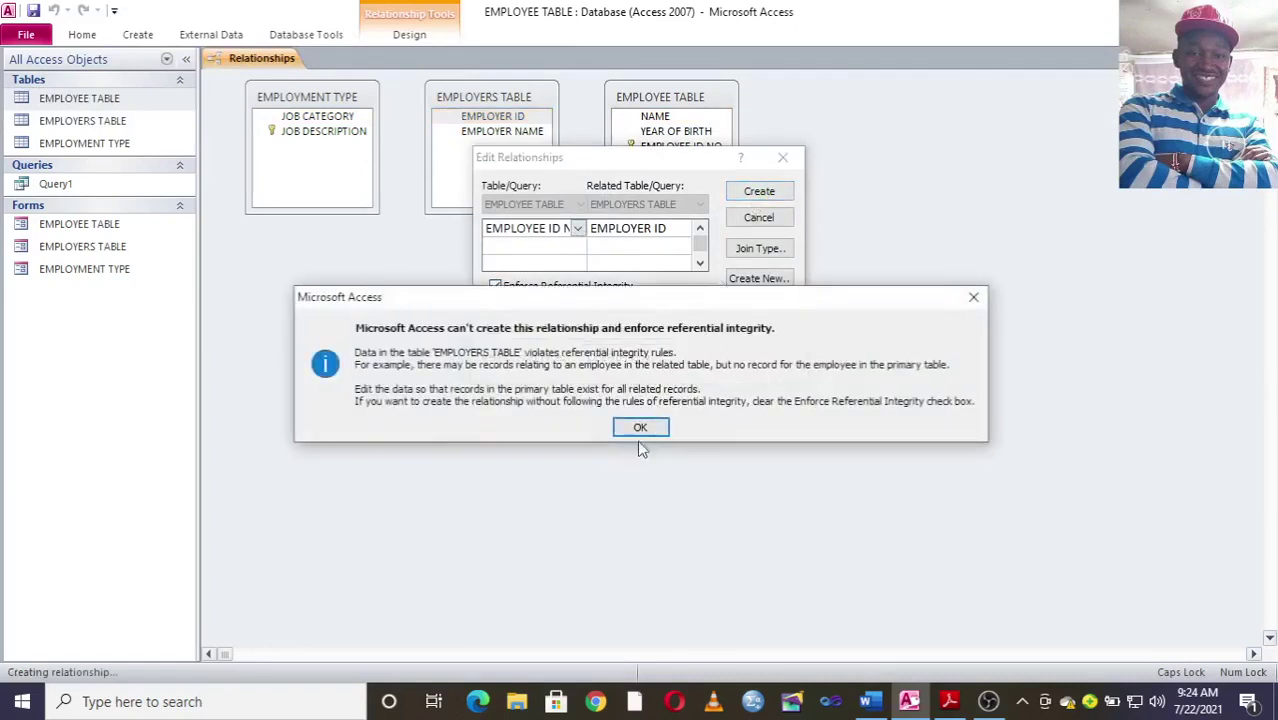
click(640, 427)
click(759, 220)
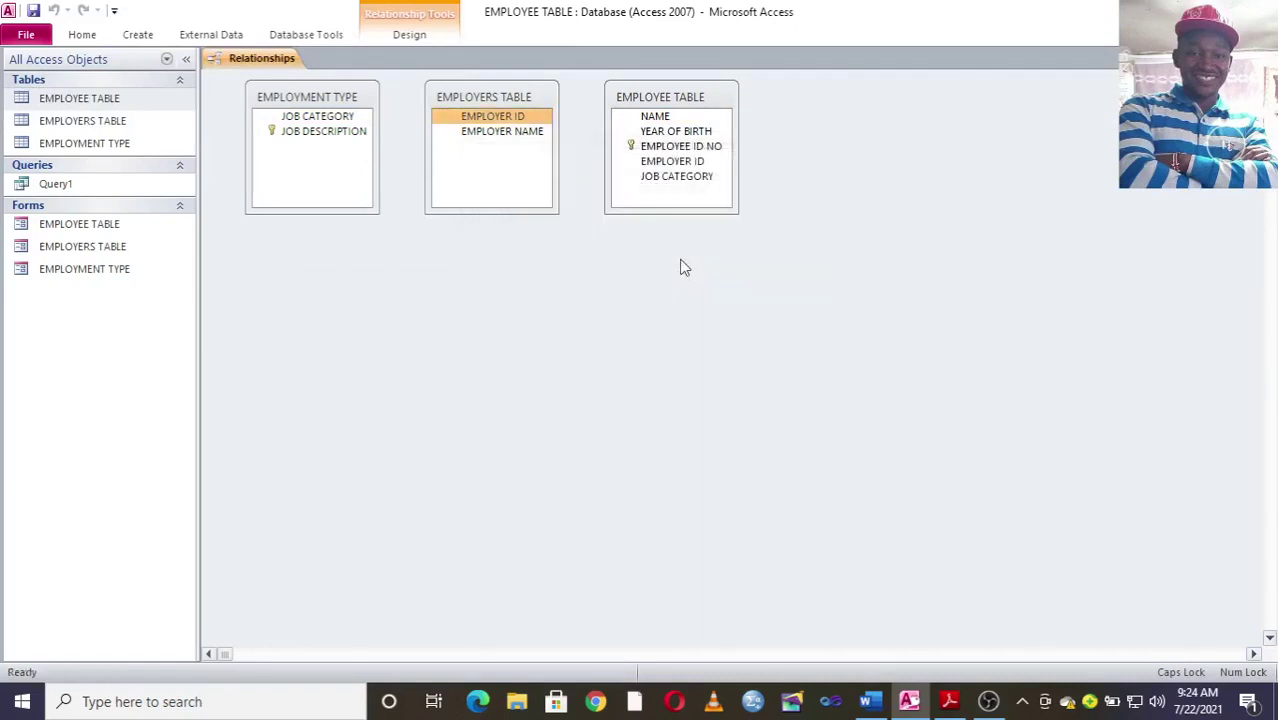
Try linking EMPLOYER ID and JOB CATEGORY to their matching EMPLOYEE TABLE fields, and close the relationships layout without saving it.
drag(492, 118, 680, 168)
key(Escape)
drag(322, 118, 690, 180)
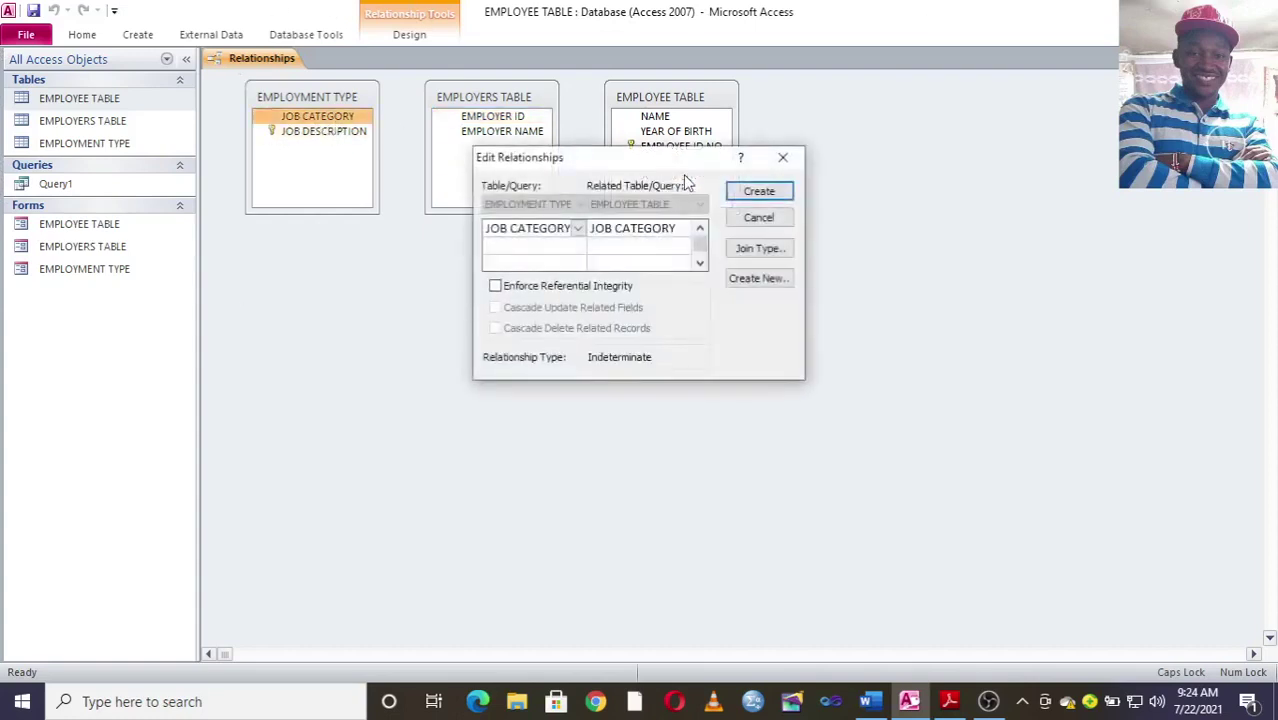
click(783, 157)
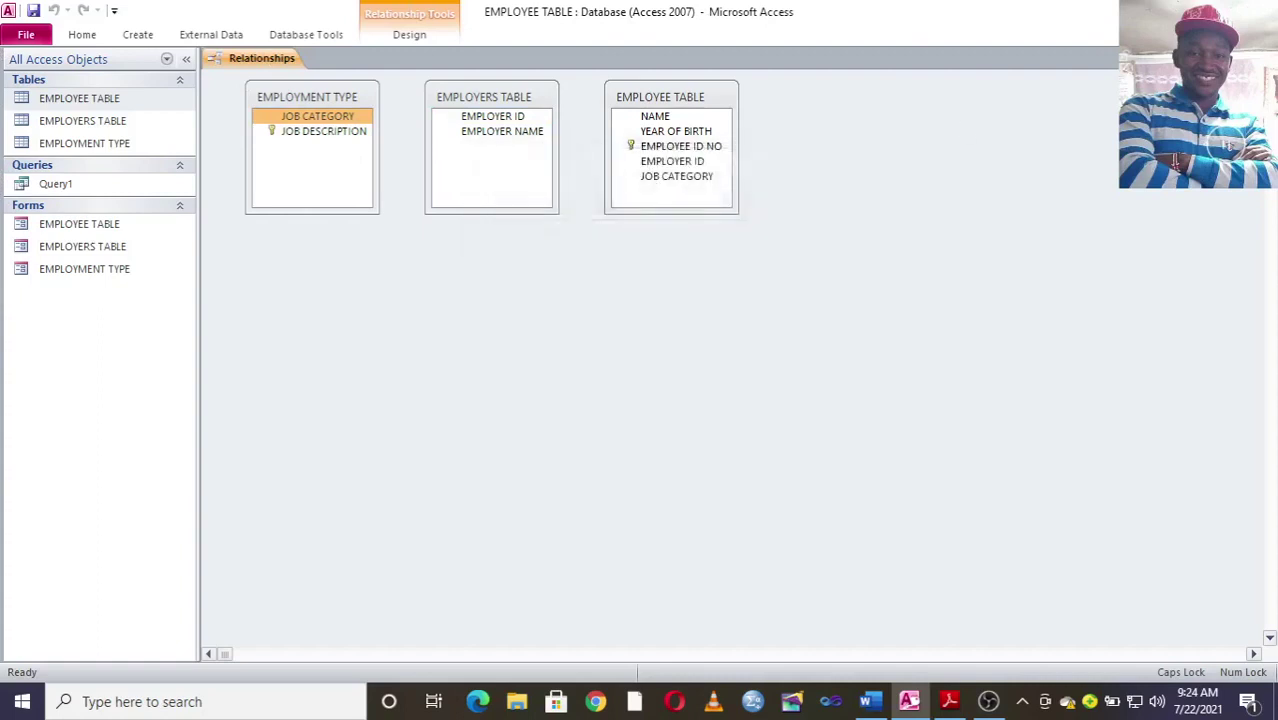
click(1268, 58)
click(620, 398)
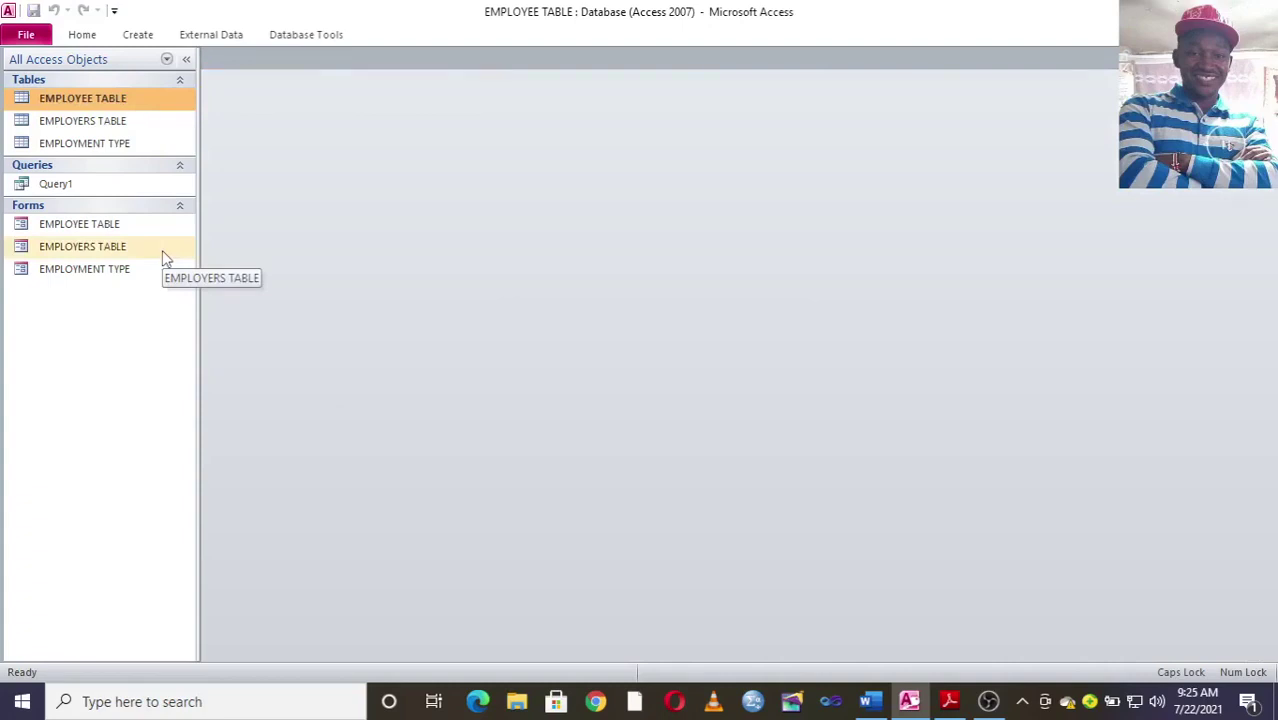
Switch to the exam PDF in Adobe Reader and compare which fields the three tables share.
click(958, 706)
scroll(570, 285, up, 8)
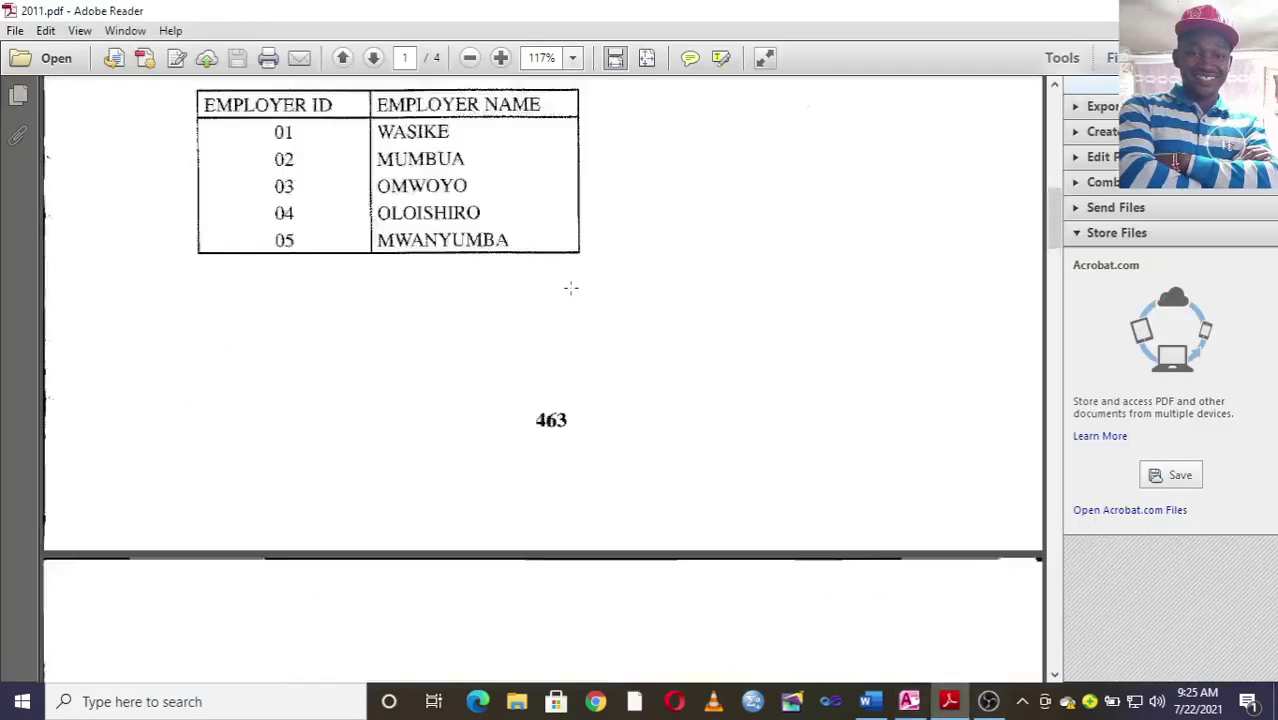
scroll(570, 288, up, 8)
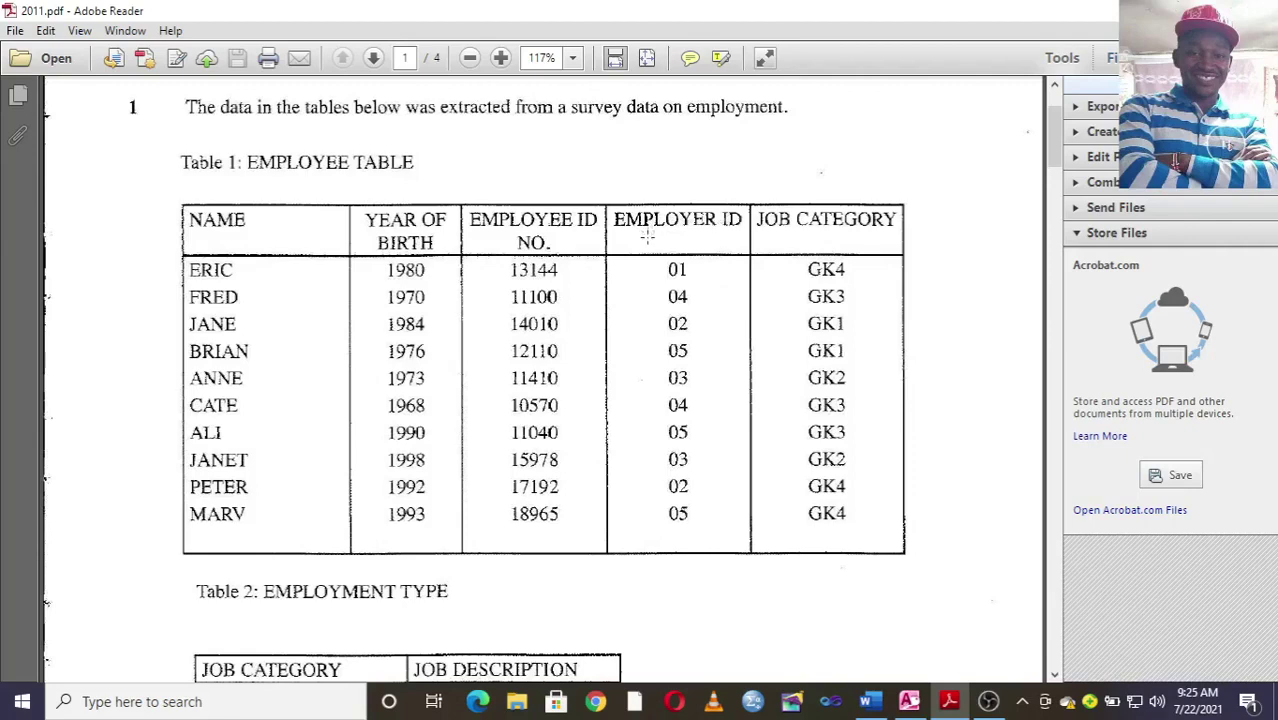
scroll(647, 236, down, 10)
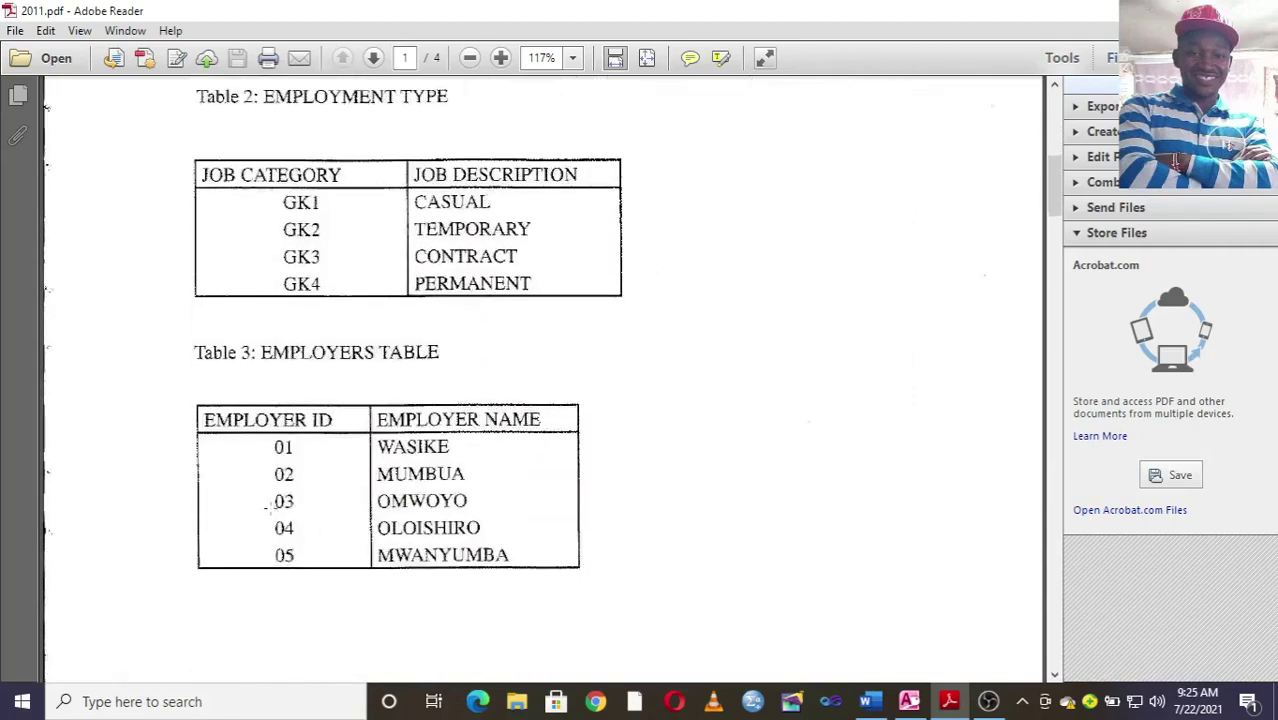
scroll(656, 265, up, 5)
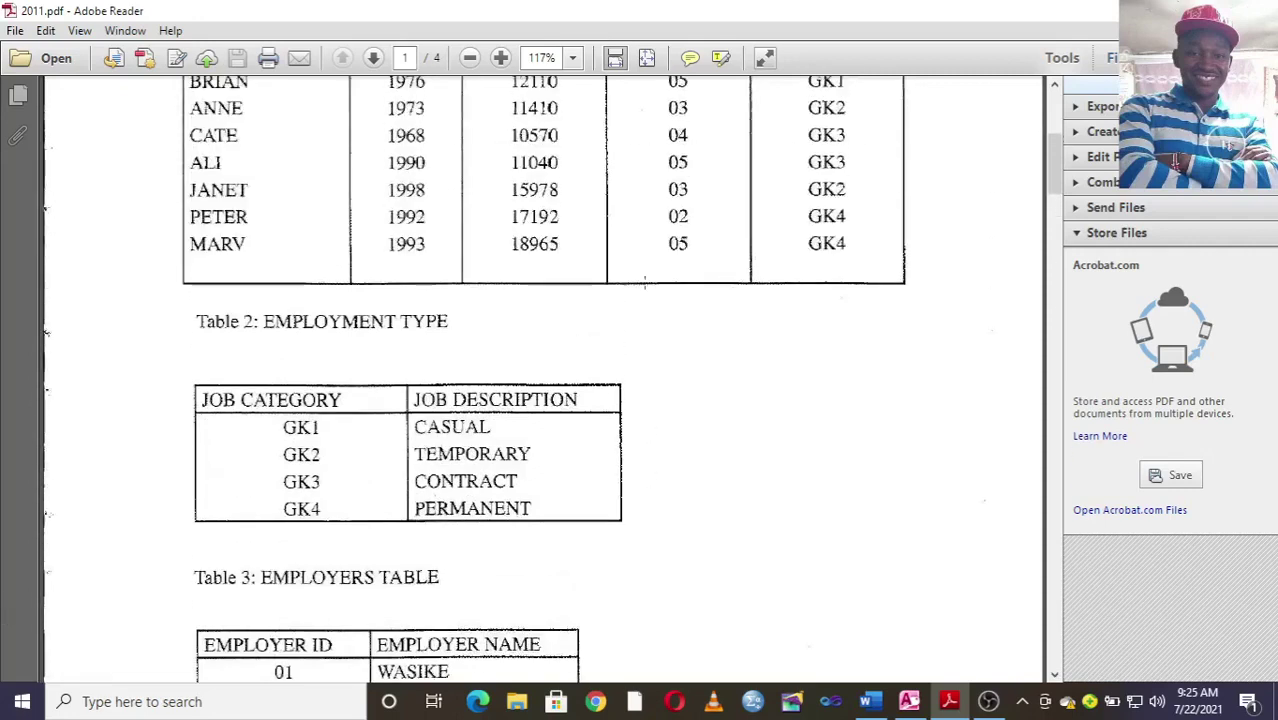
Switch back to Access, open EMPLOYEE TABLE in Design View and start the Lookup Wizard for the EMPLOYER ID field.
click(912, 700)
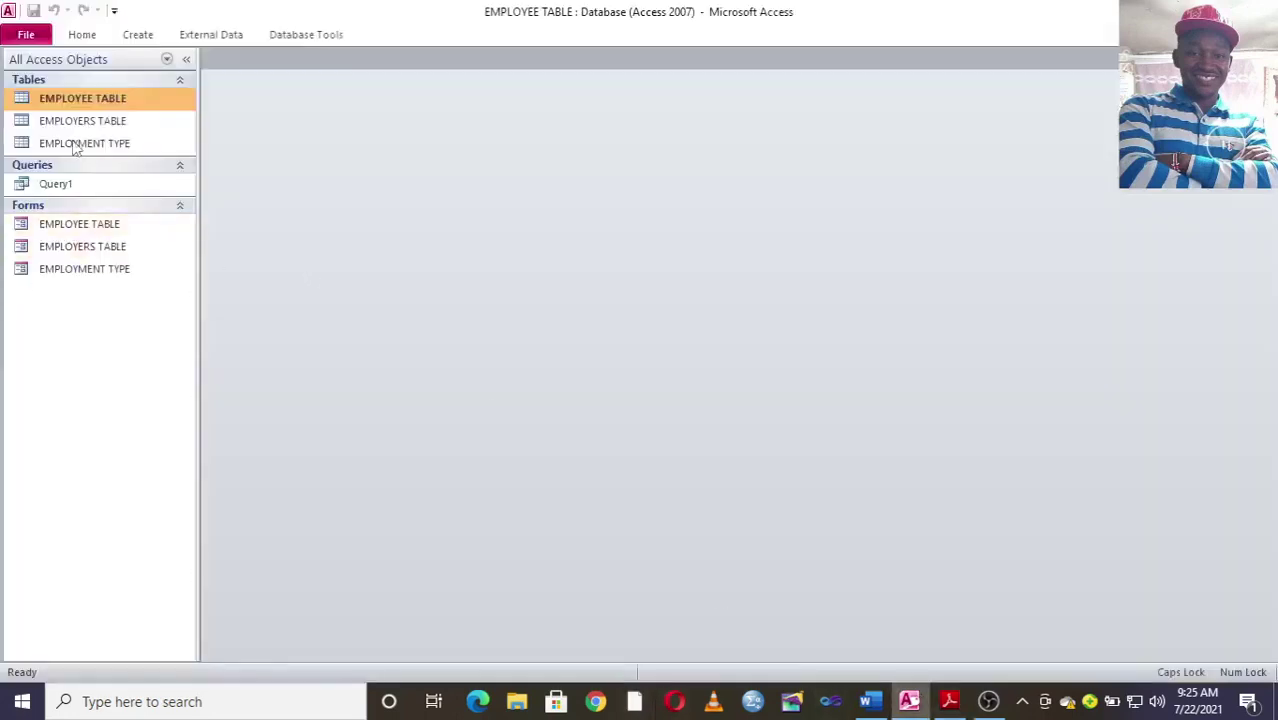
right_click(104, 96)
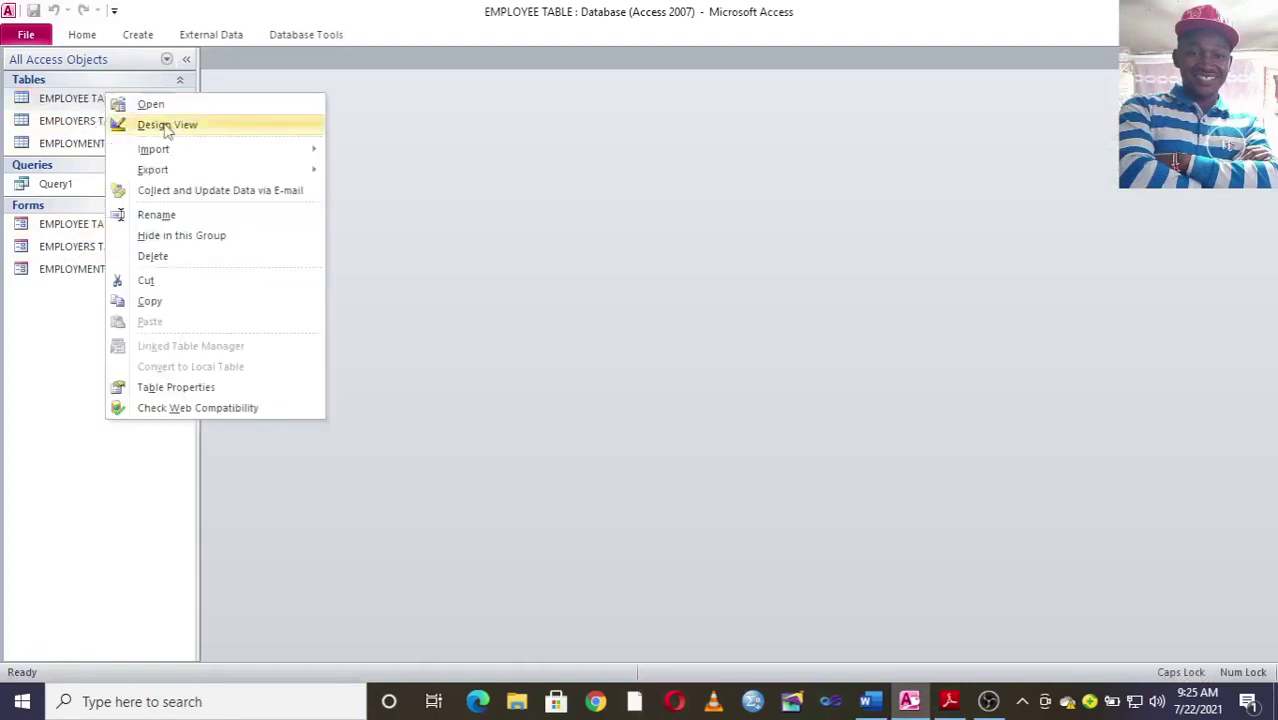
click(165, 122)
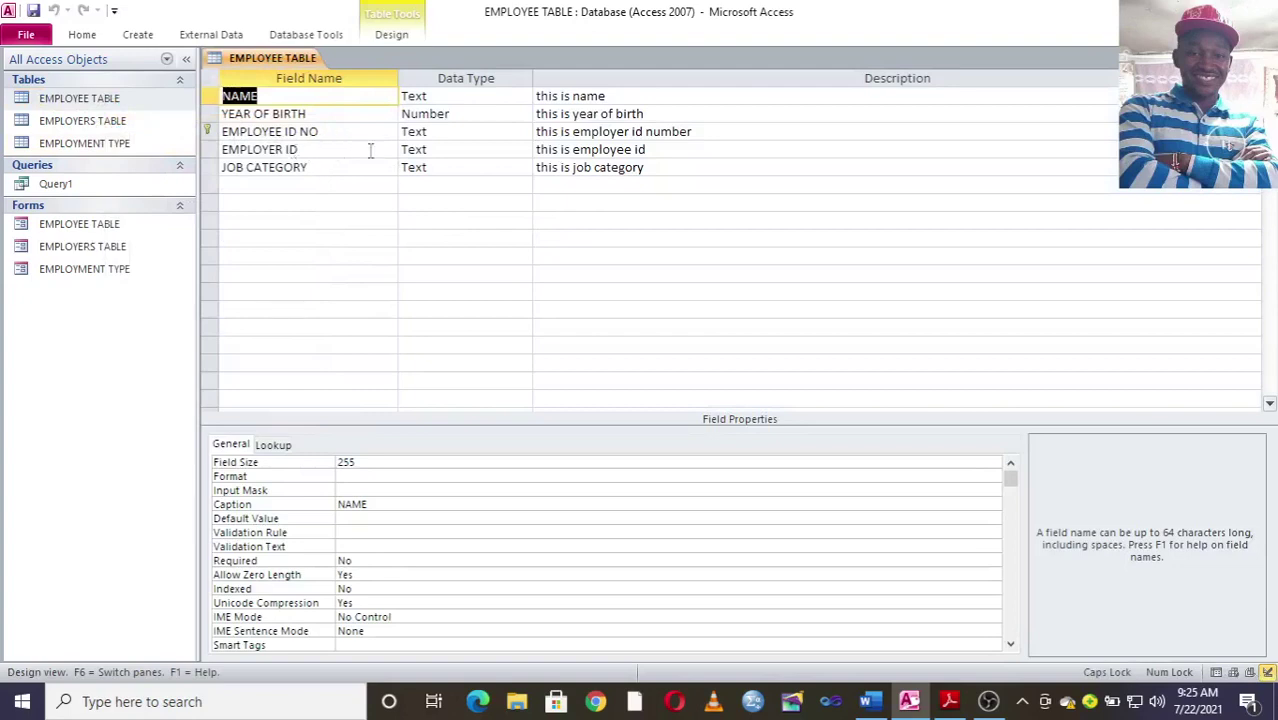
click(459, 150)
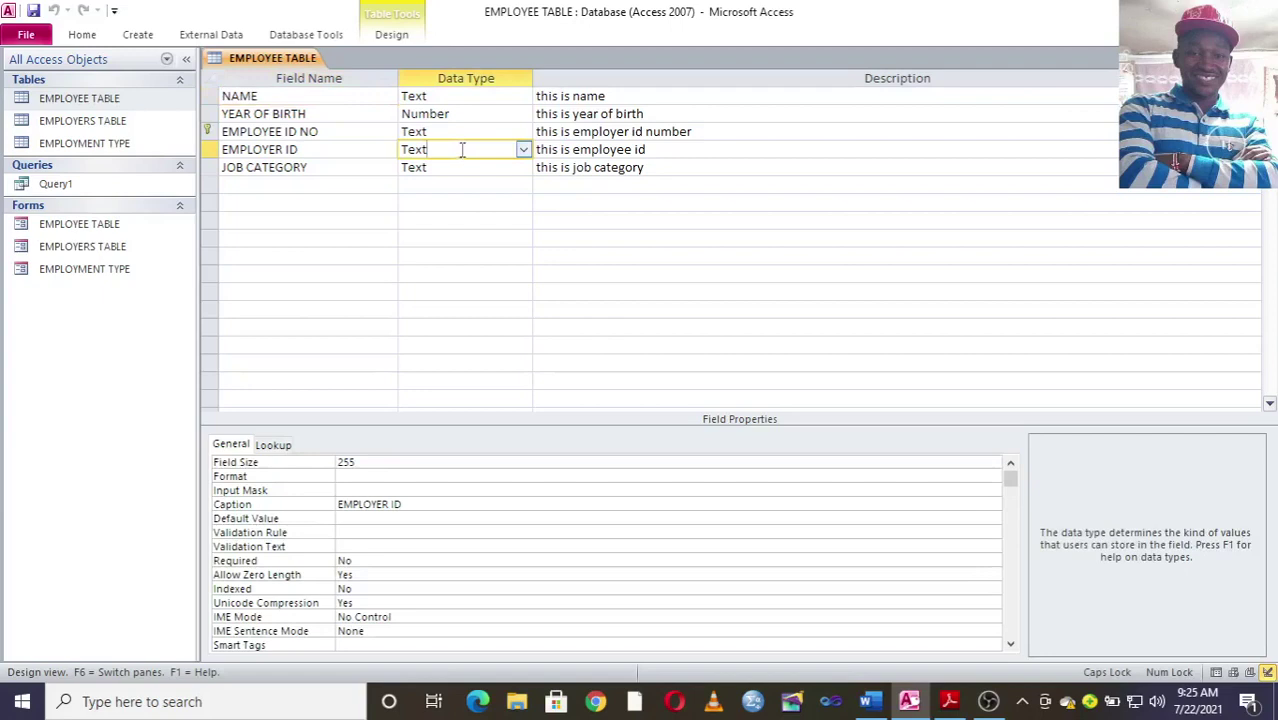
click(523, 149)
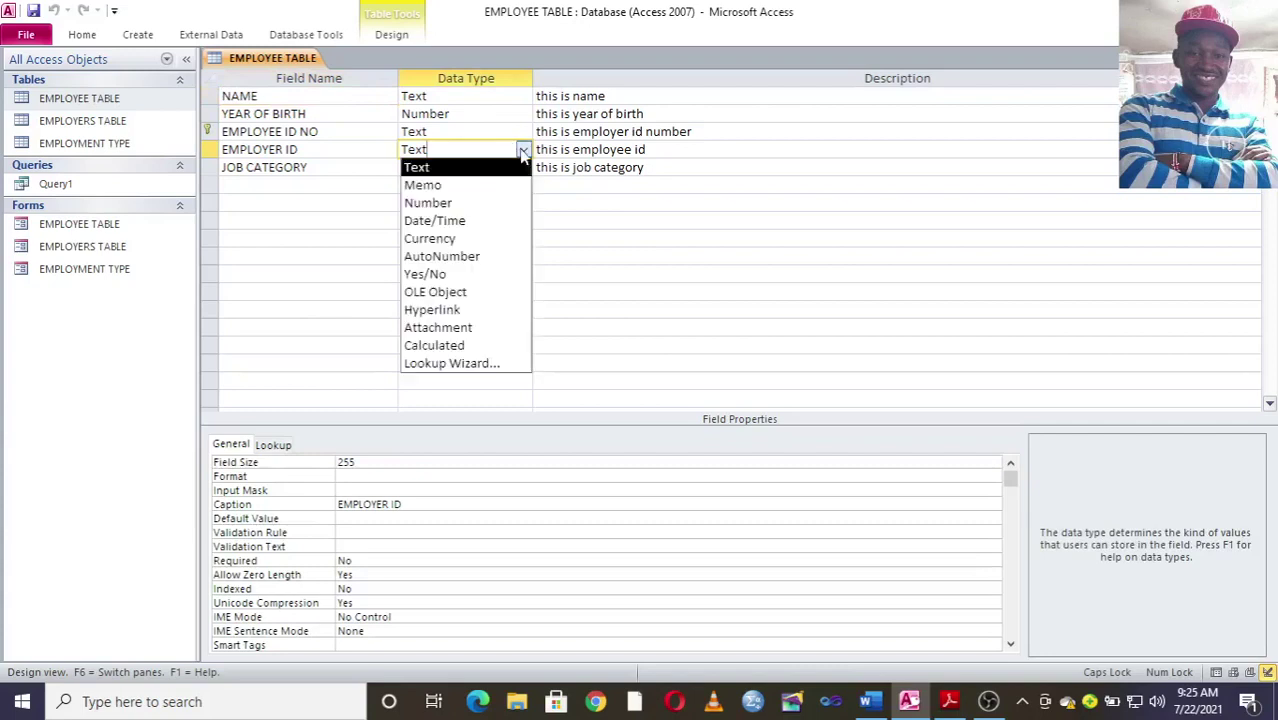
click(470, 361)
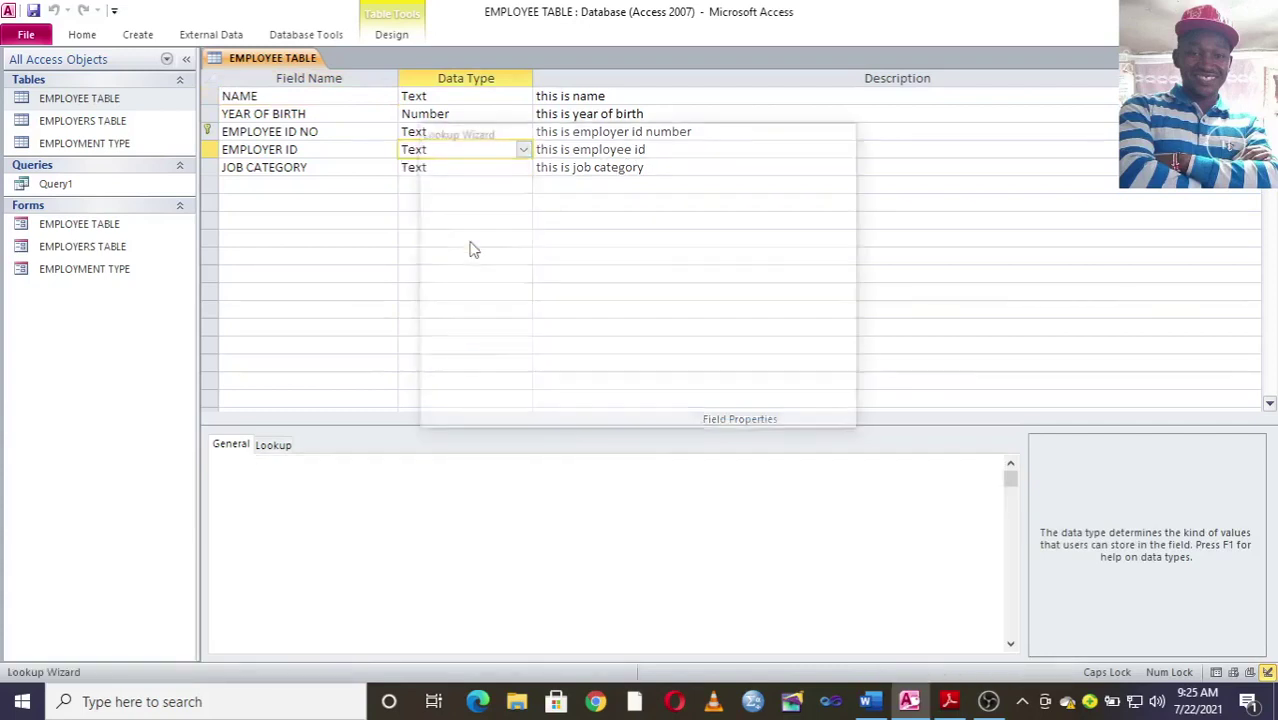
Draw the EMPLOYER ID lookup values from the EMPLOYER ID field of EMPLOYERS TABLE without sorting, finish the wizard and save the table.
click(733, 413)
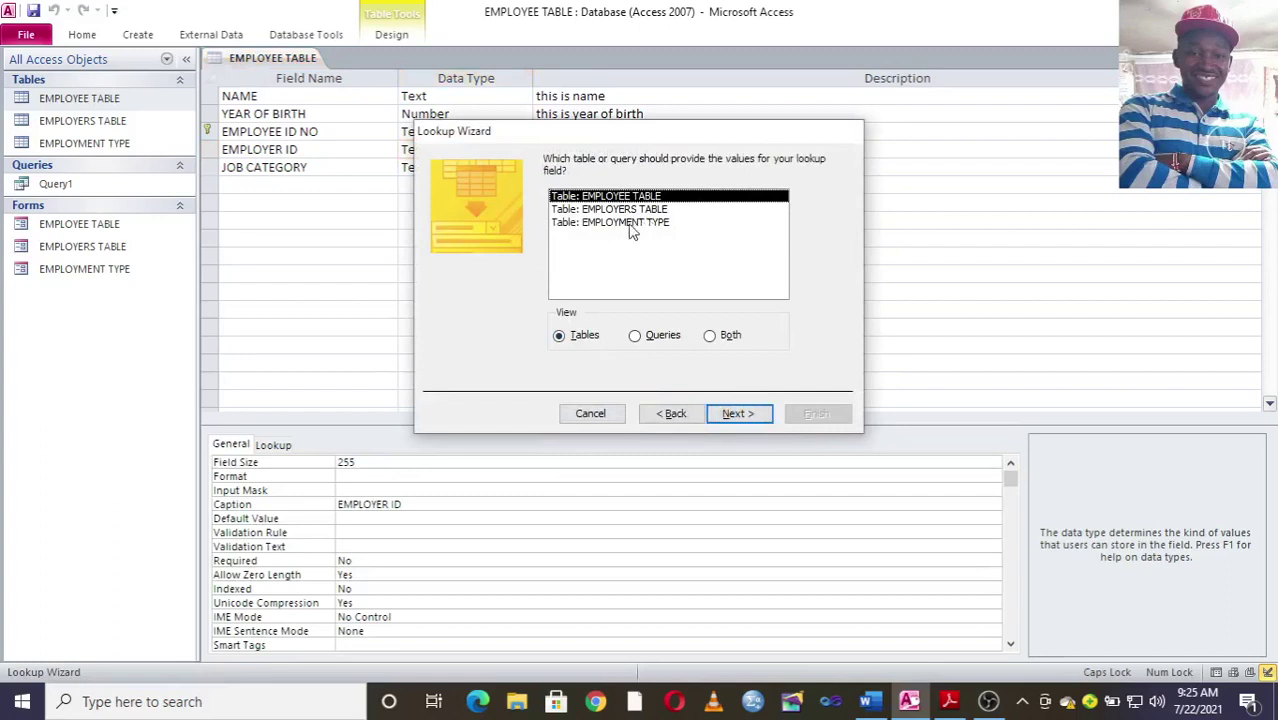
click(640, 209)
click(735, 413)
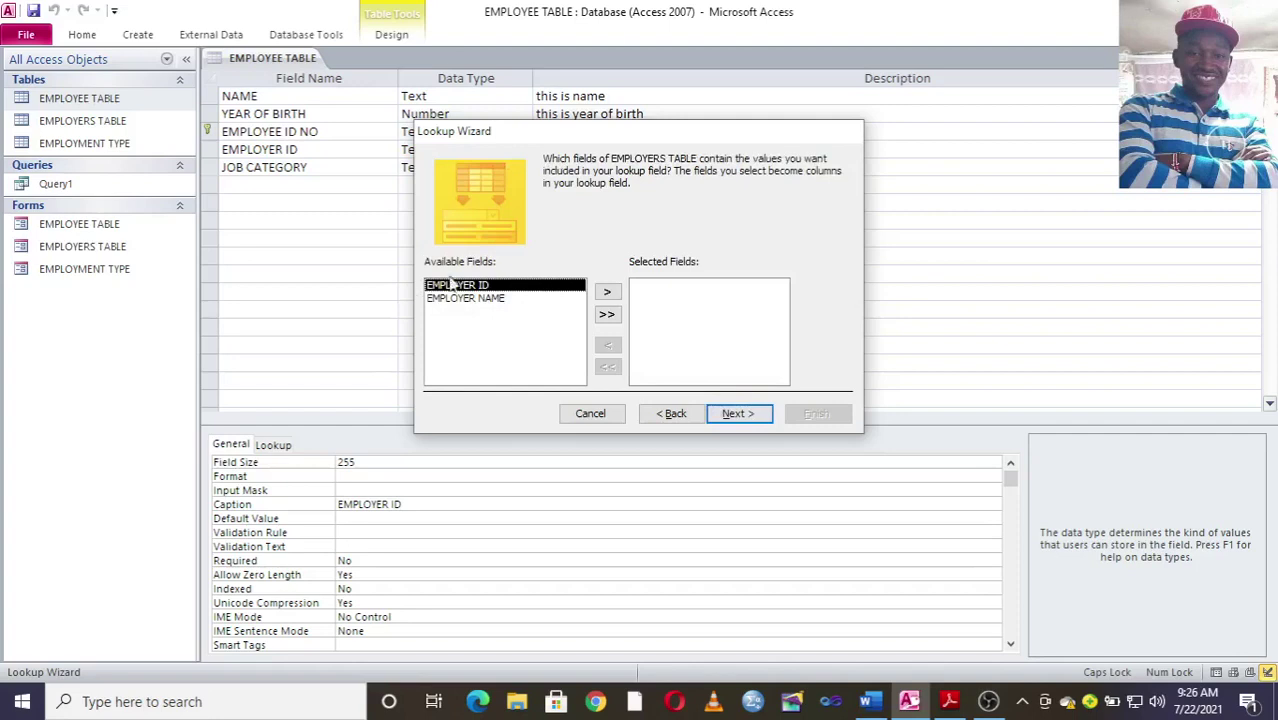
click(607, 291)
click(735, 412)
click(737, 413)
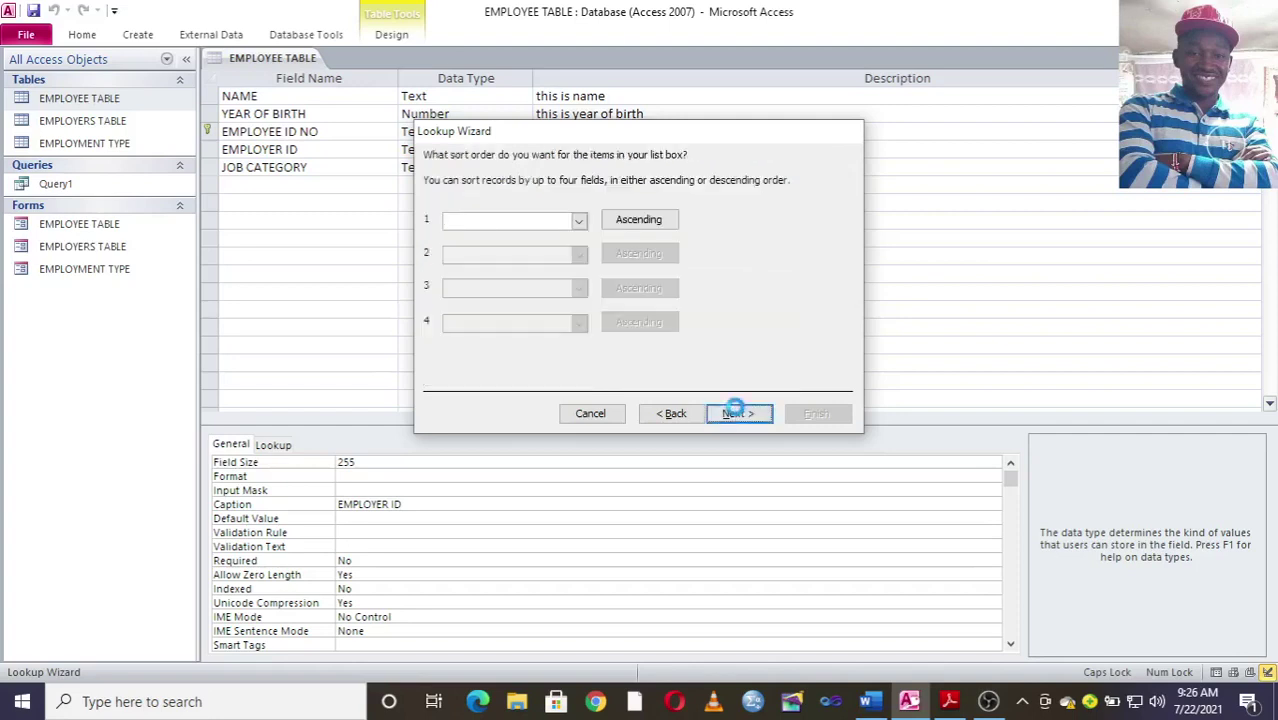
click(737, 413)
click(805, 413)
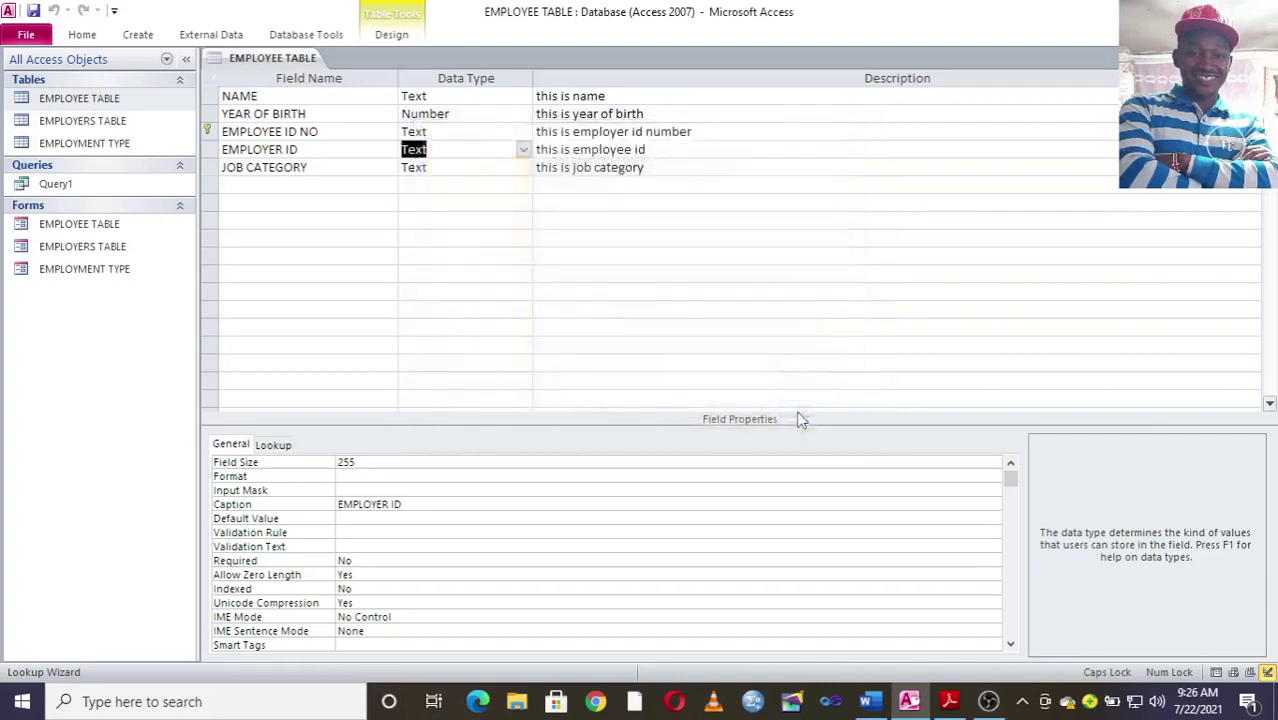
click(604, 398)
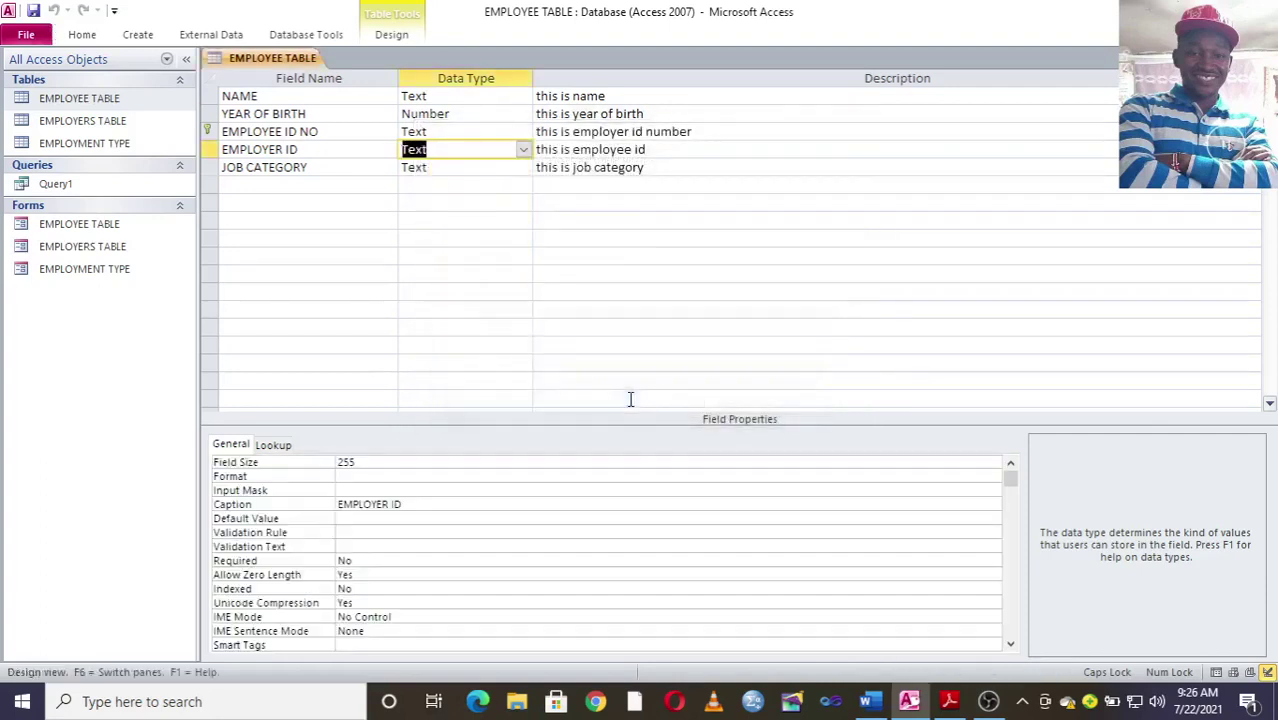
click(33, 12)
Open the relationships layout, move EMPLOYEE TABLE further from EMPLOYERS TABLE, inspect their link, and close the layout with its changes saved.
click(216, 88)
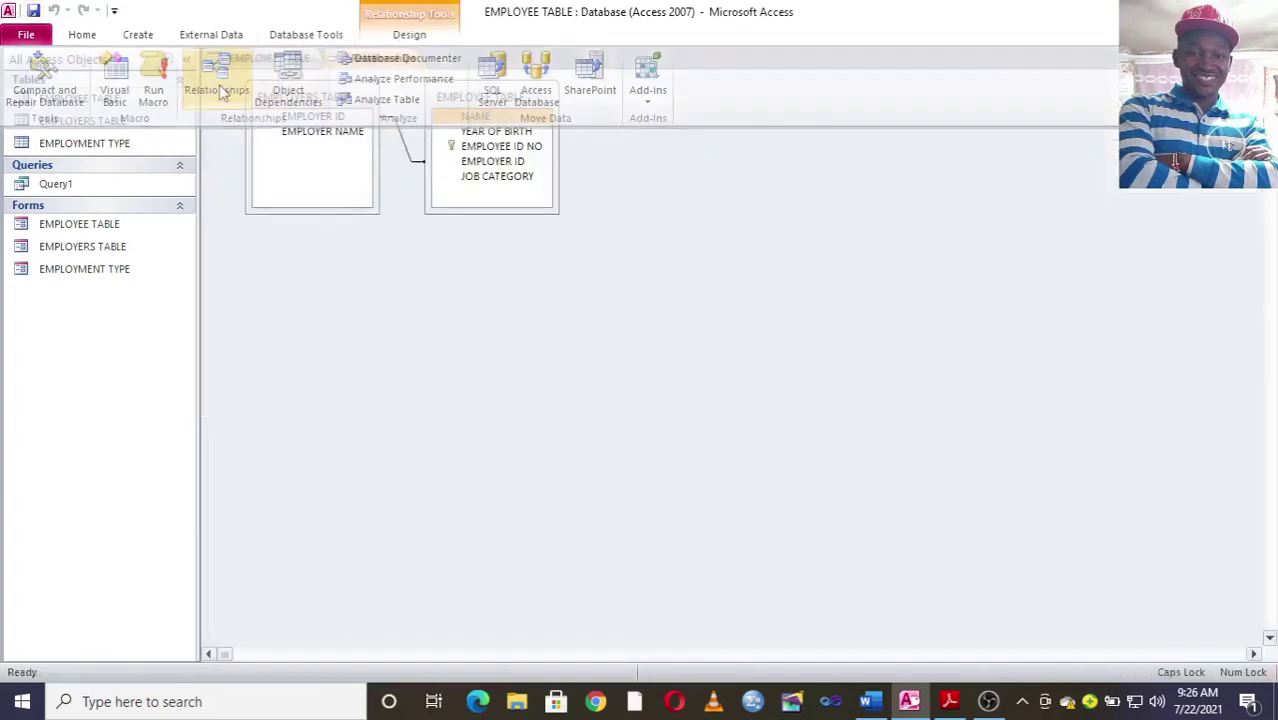
drag(500, 96, 550, 117)
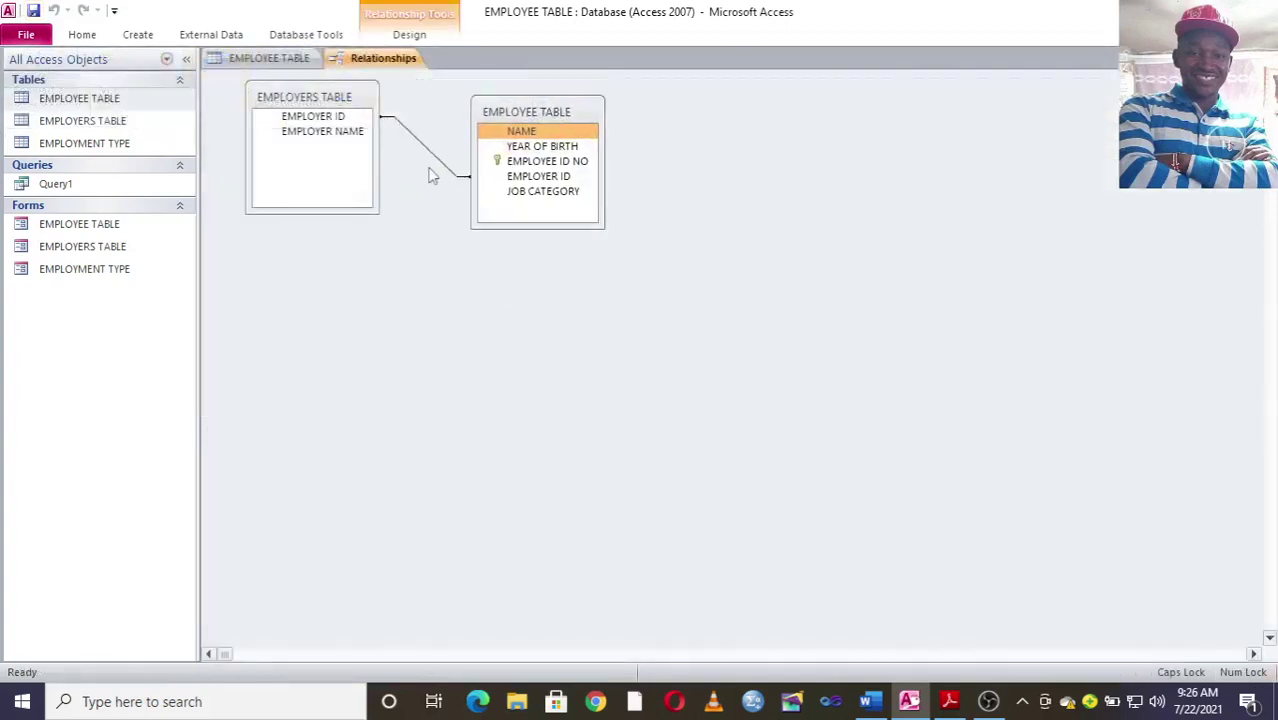
double_click(430, 155)
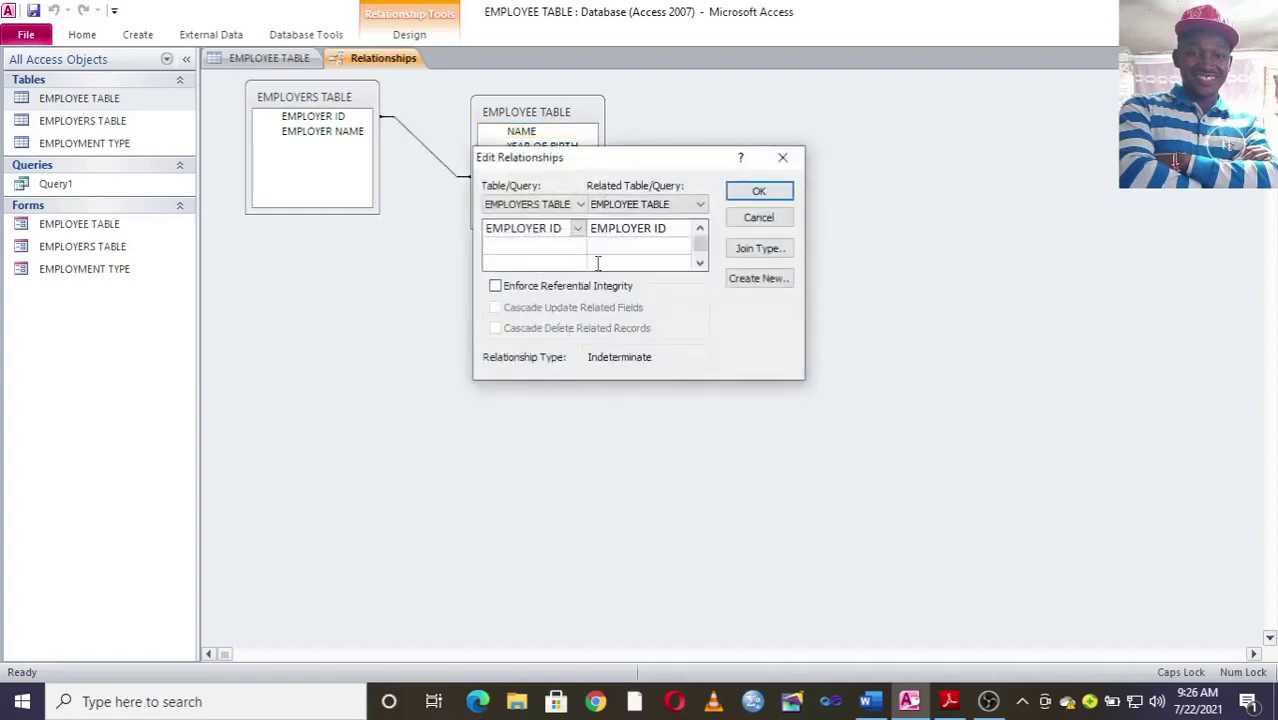
click(800, 157)
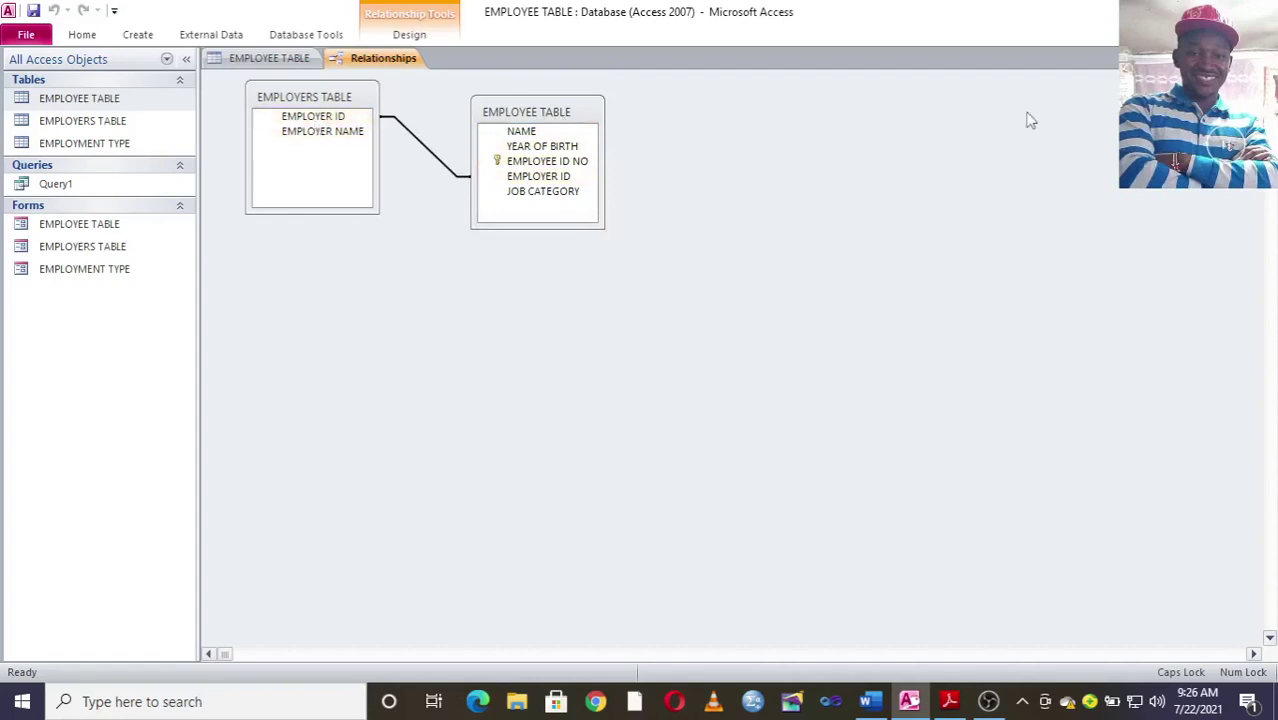
key(ctrl+w)
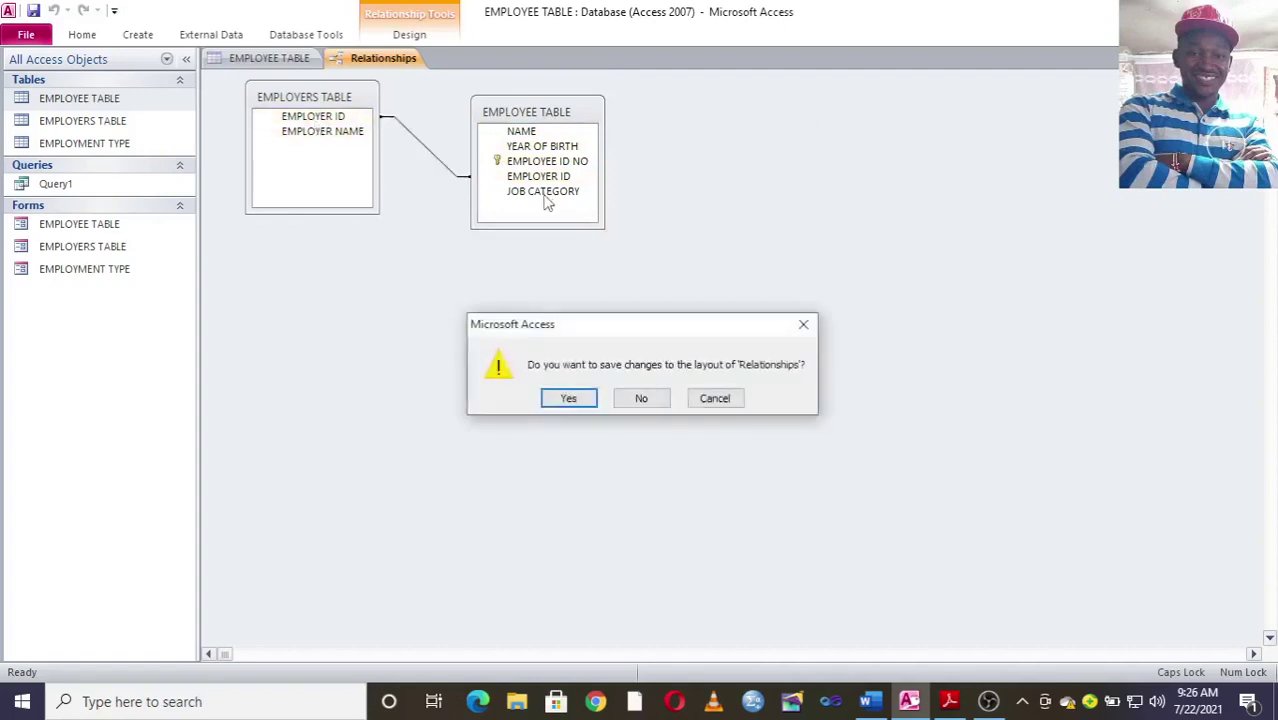
click(570, 397)
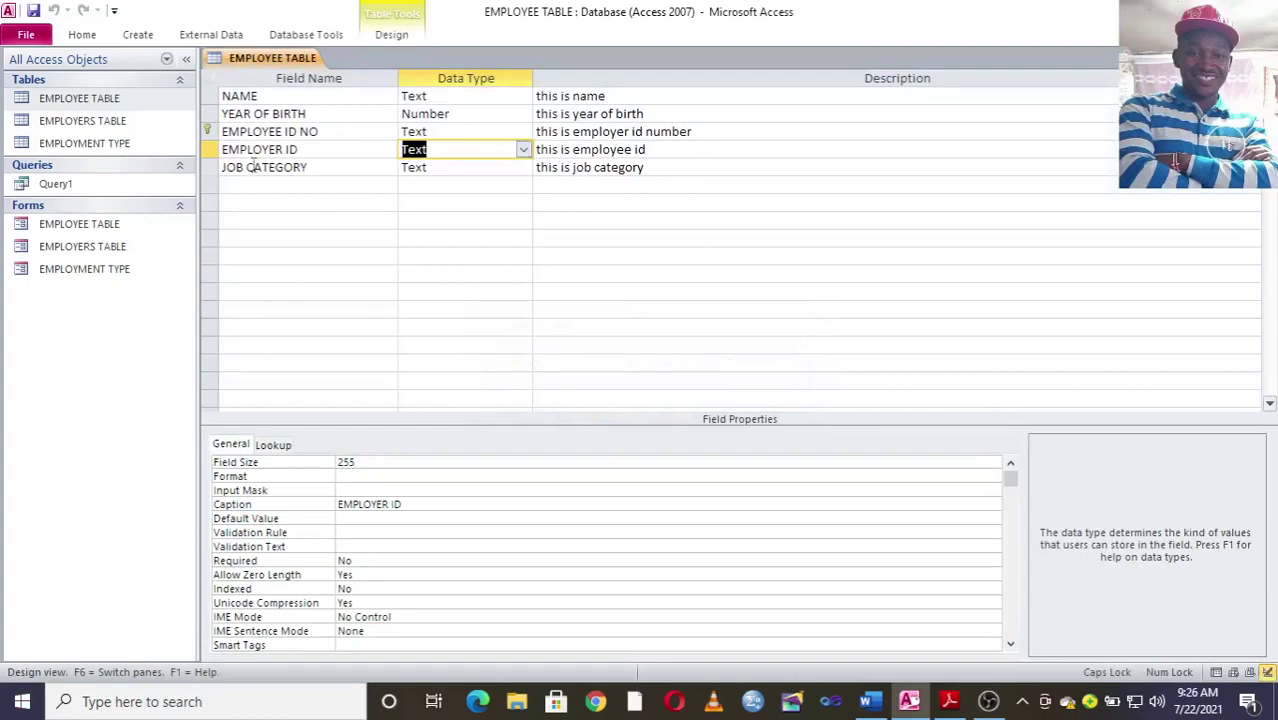
Check the EMPLOYER ID lookup in EMPLOYEE TABLE's Datasheet View by choosing 04 for the first record, and close the table.
click(82, 35)
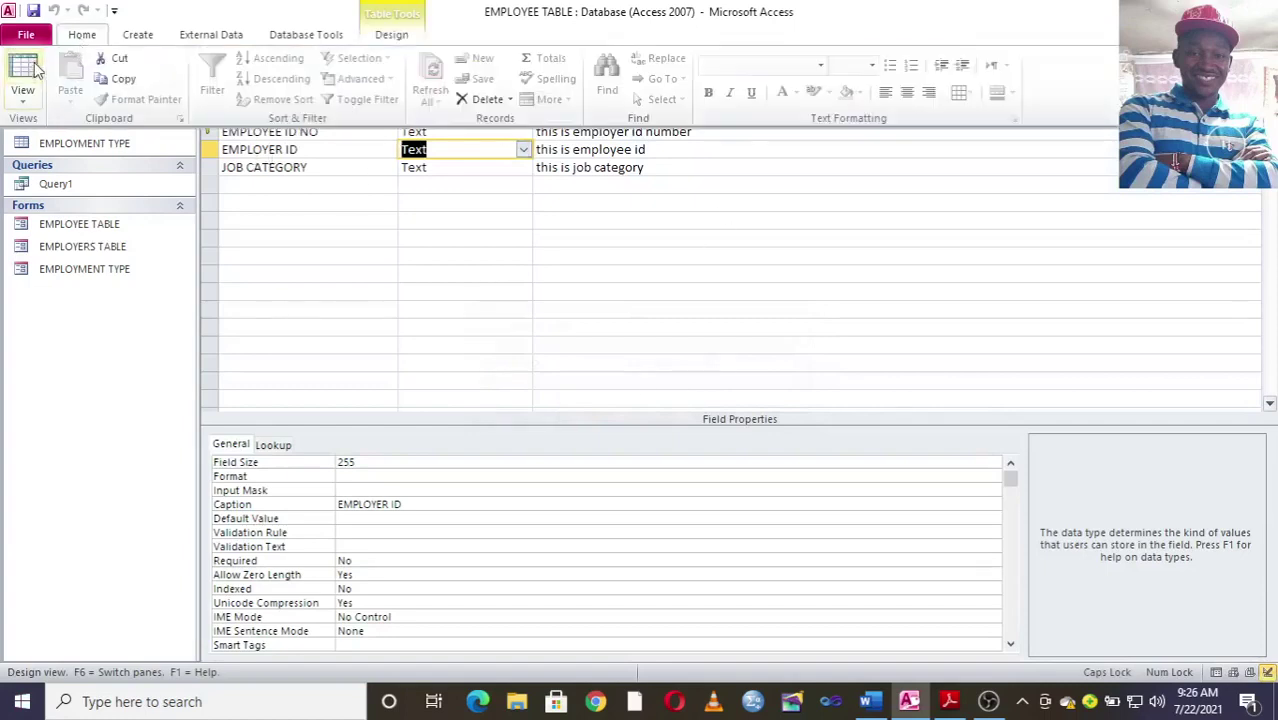
click(23, 80)
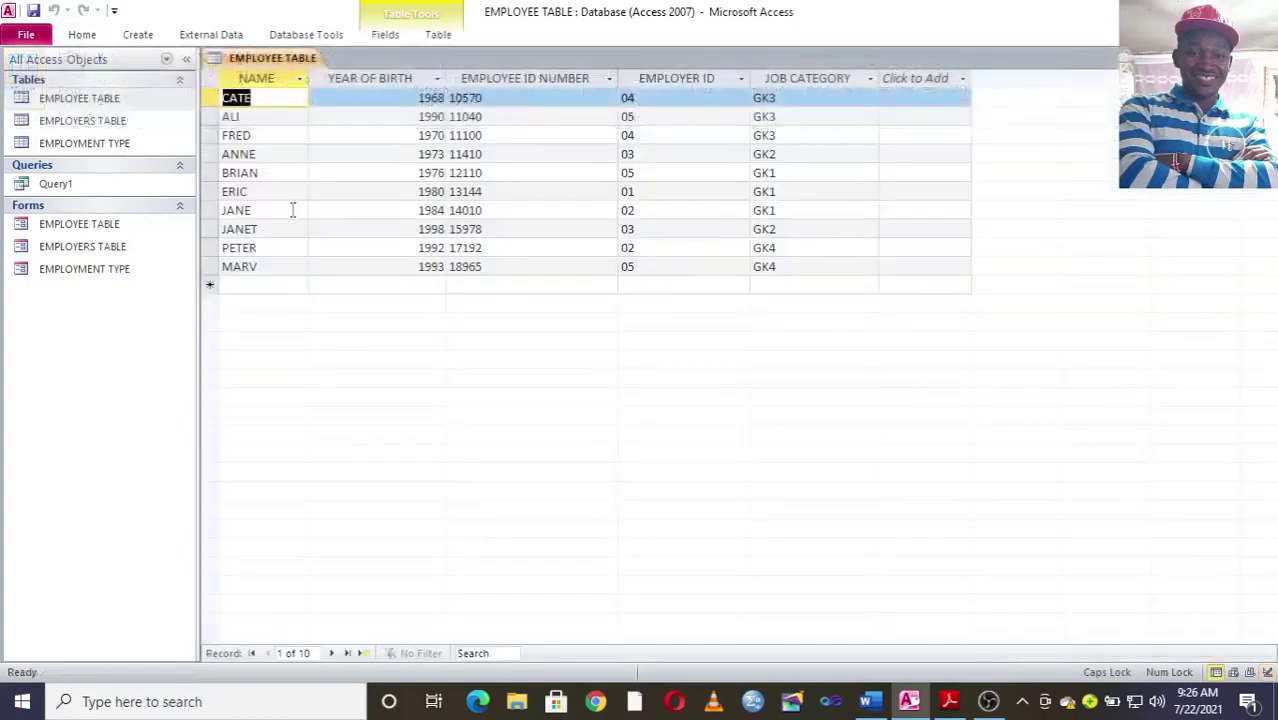
click(679, 97)
click(740, 99)
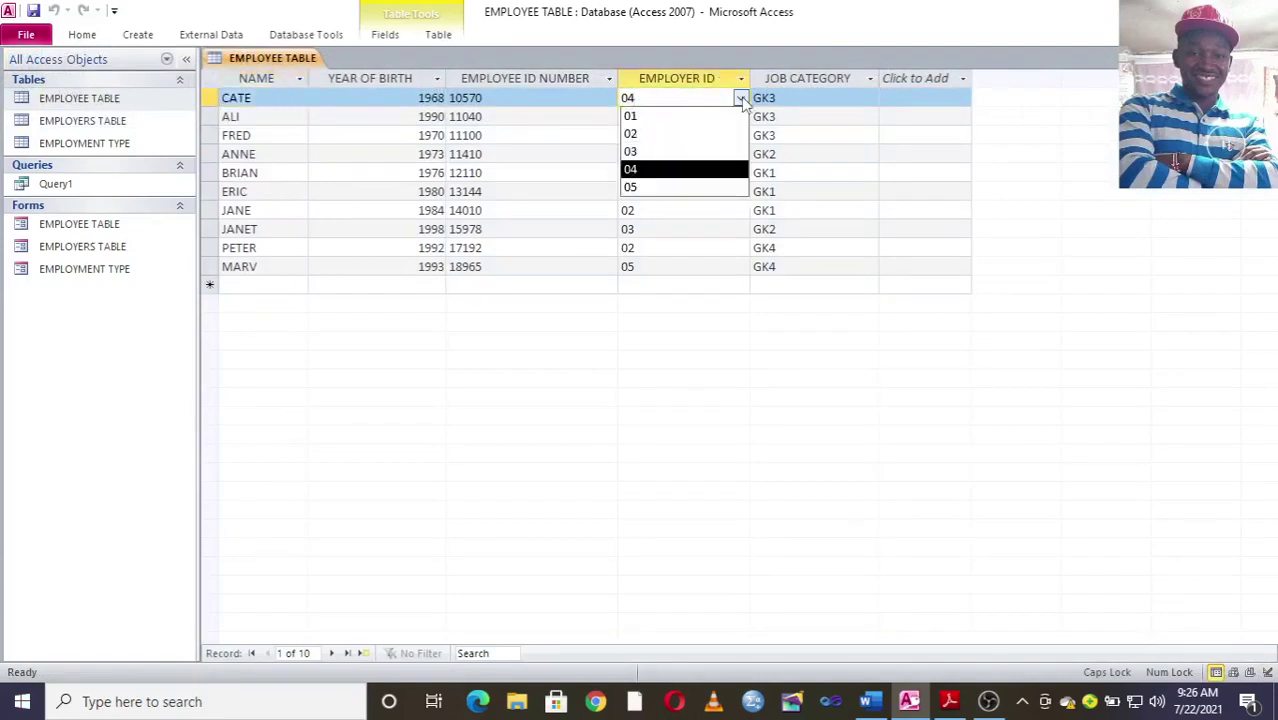
click(687, 170)
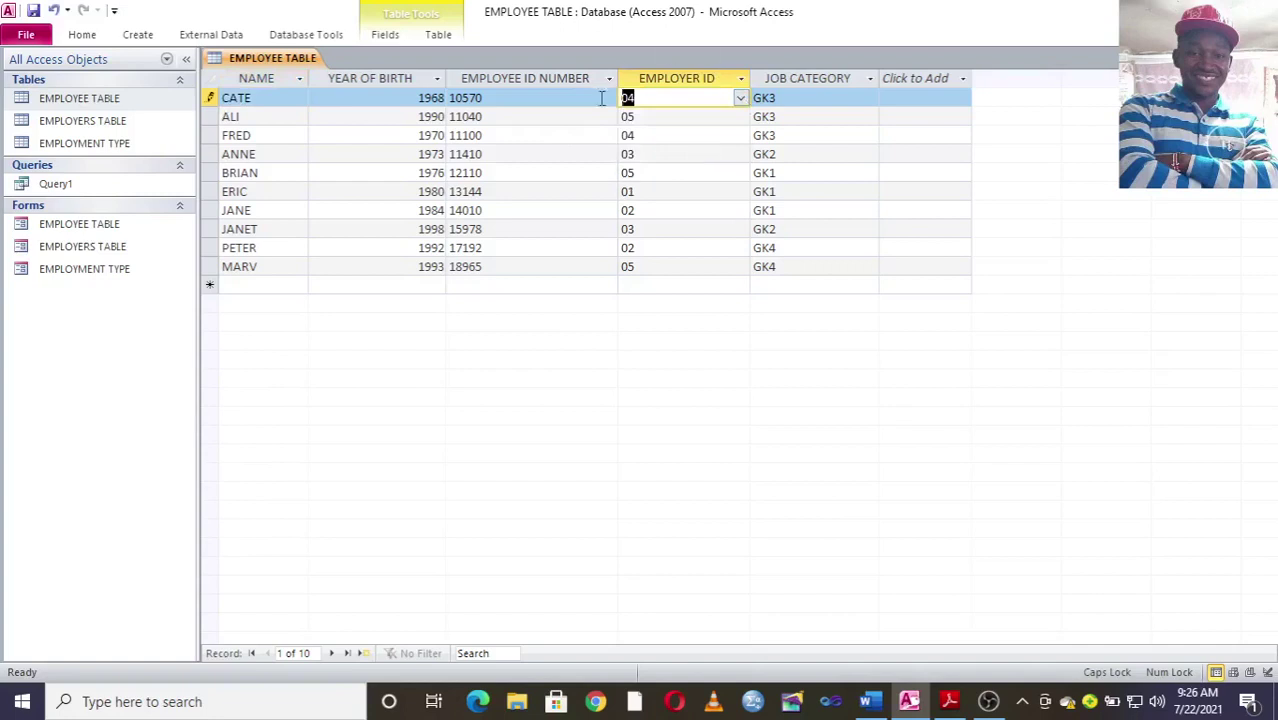
click(1268, 58)
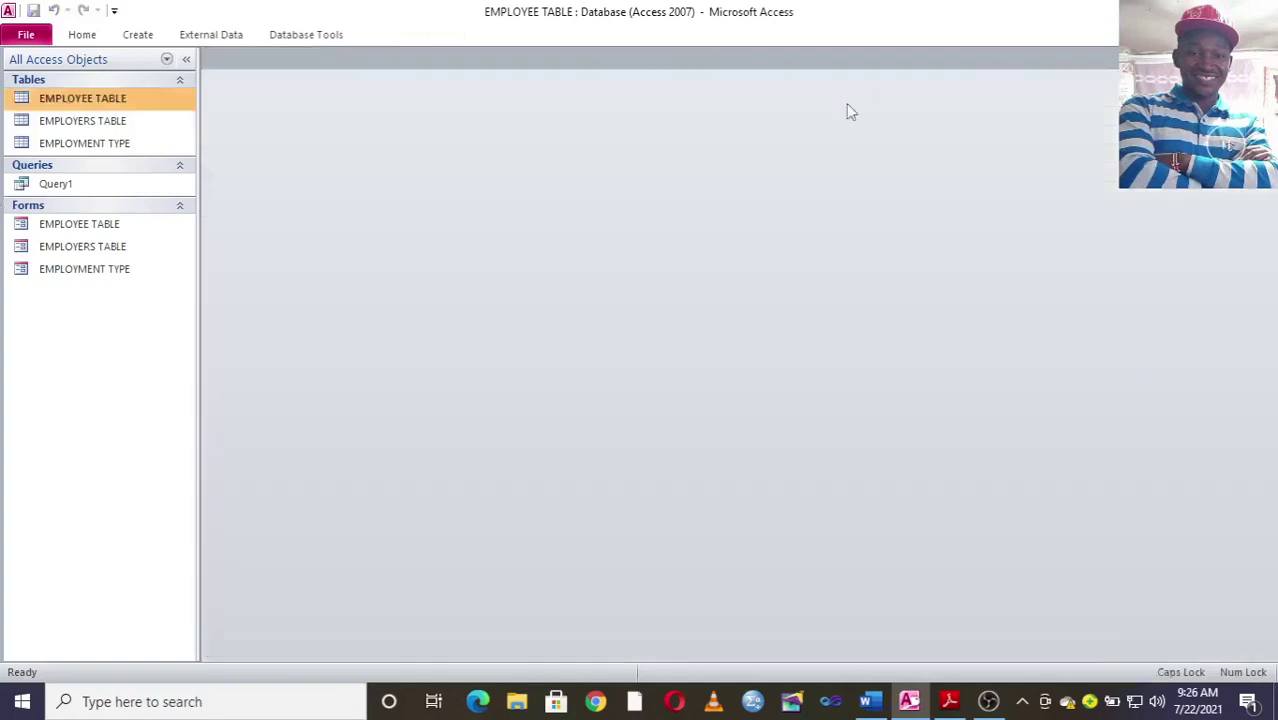
Open Query1 to review its records, close it, and switch to the exam PDF in Adobe Reader.
double_click(90, 186)
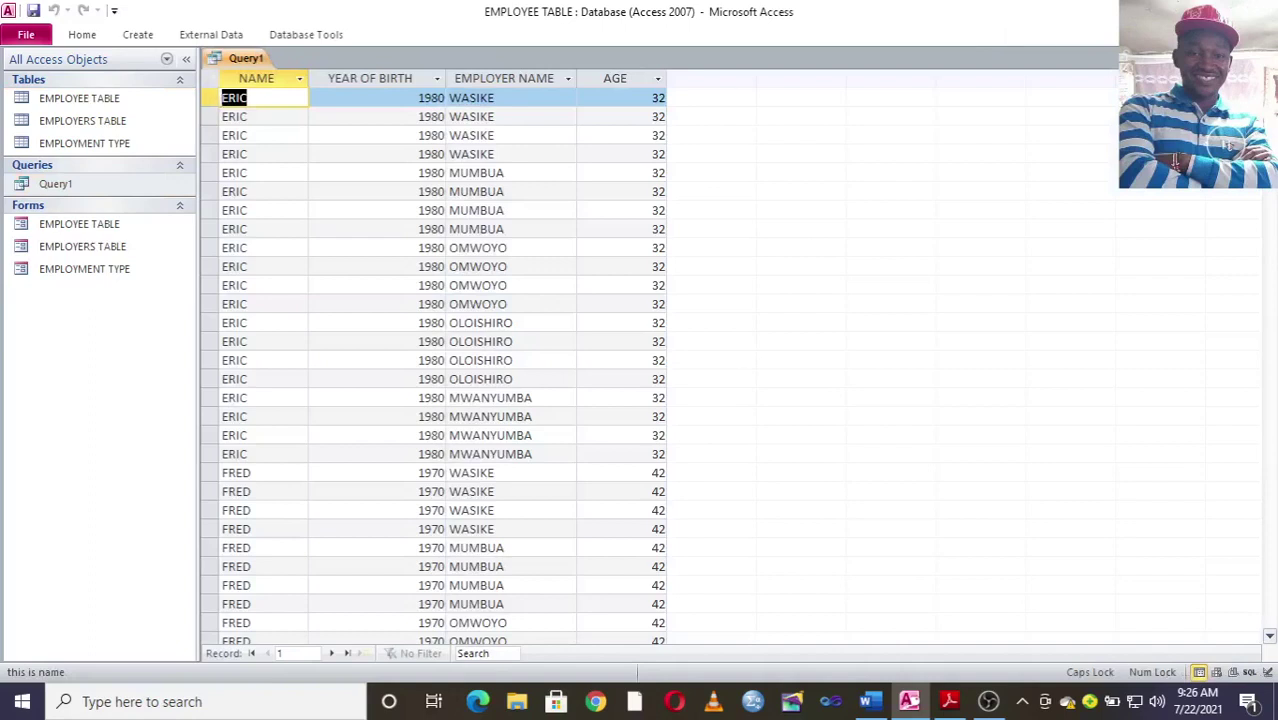
key(ctrl+w)
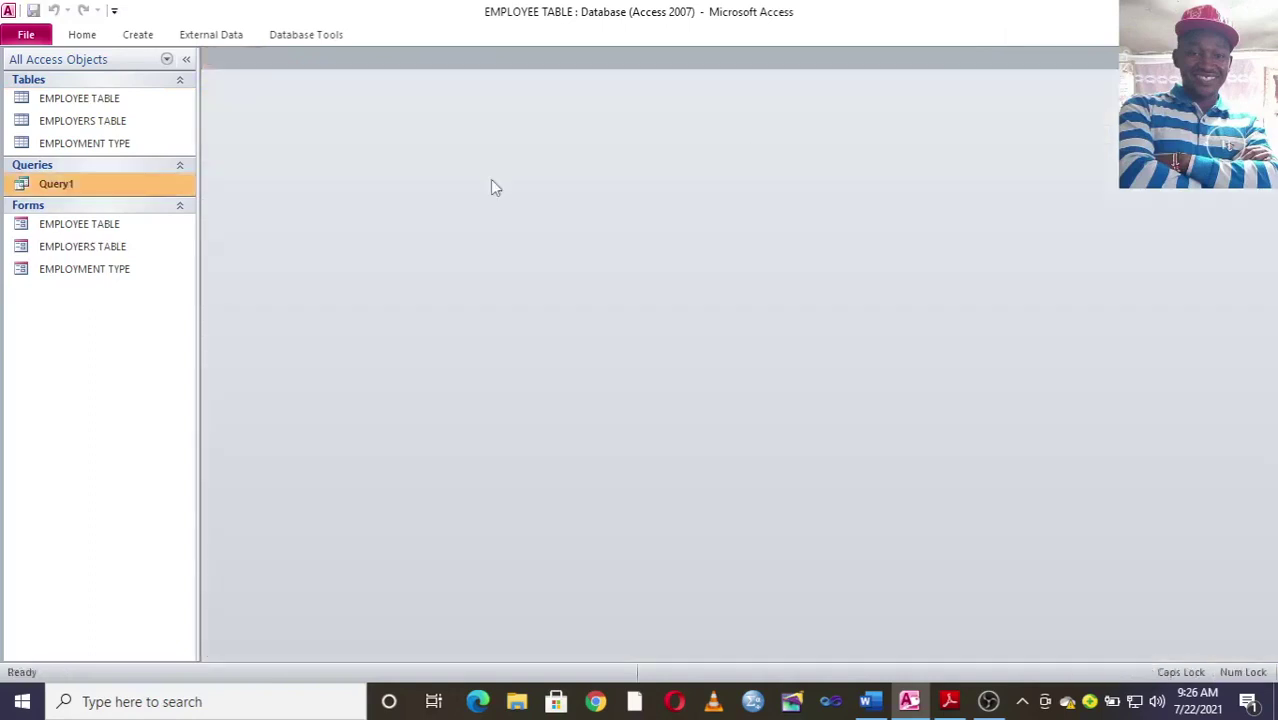
click(949, 701)
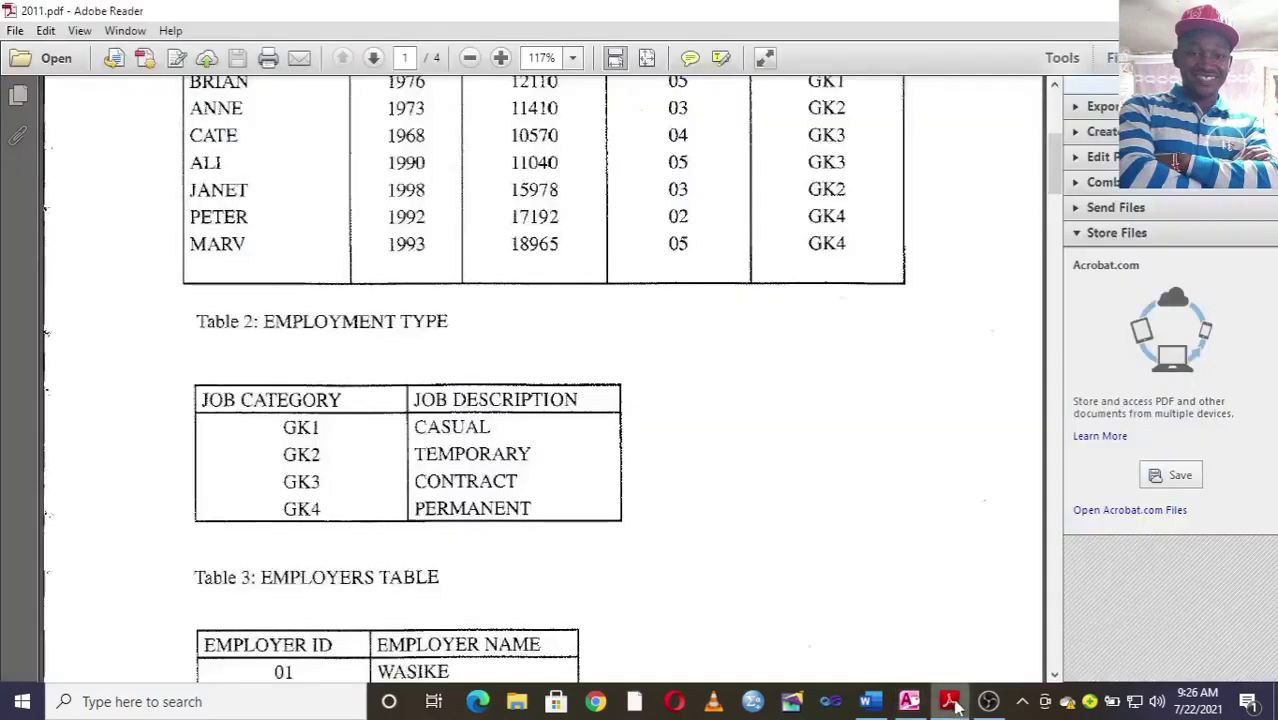
Review the exam's tasks (a) to (d), switch to Access, and start a Report Wizard report using all fields of Query1.
scroll(583, 313, down, 5)
scroll(583, 313, down, 10)
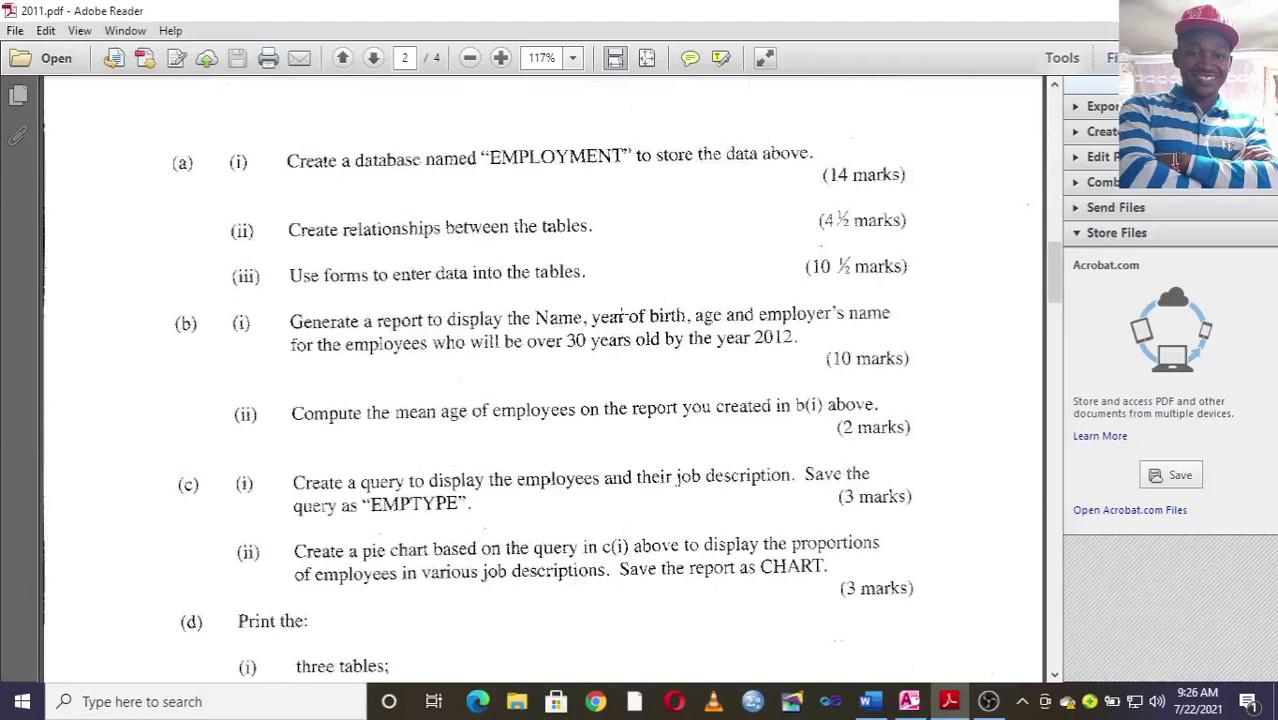
scroll(408, 300, down, 2)
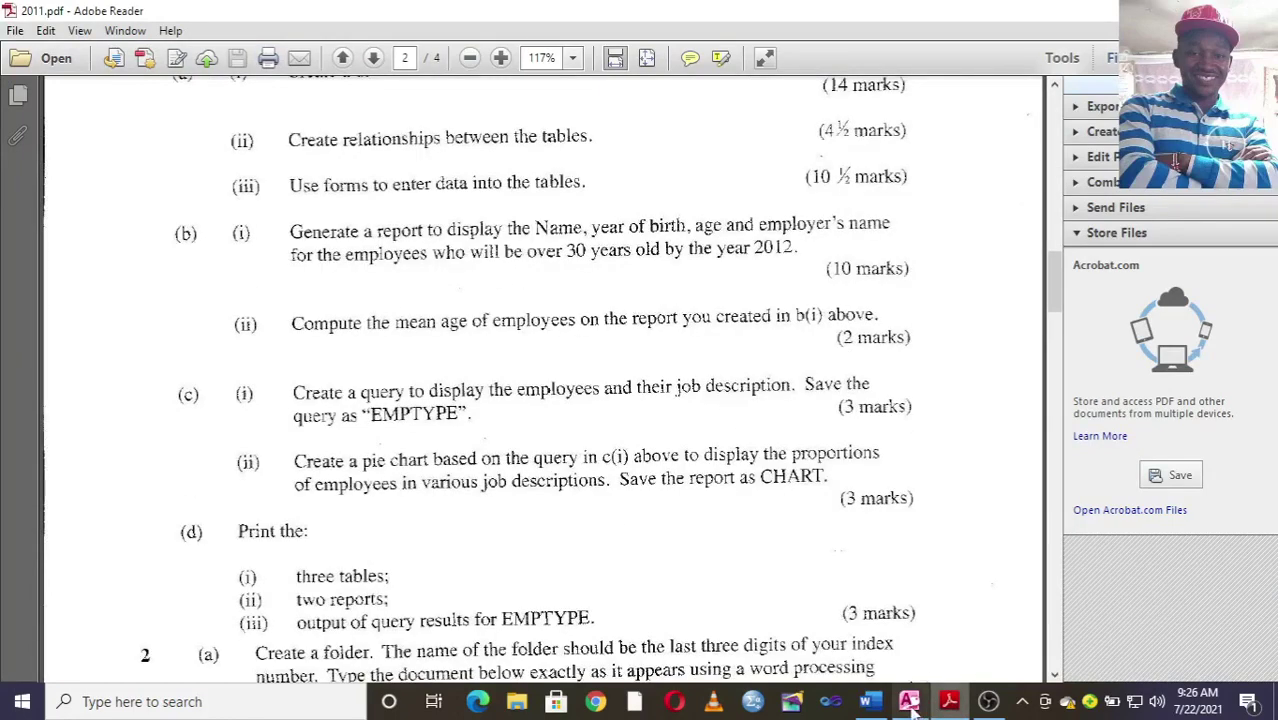
click(909, 701)
click(137, 35)
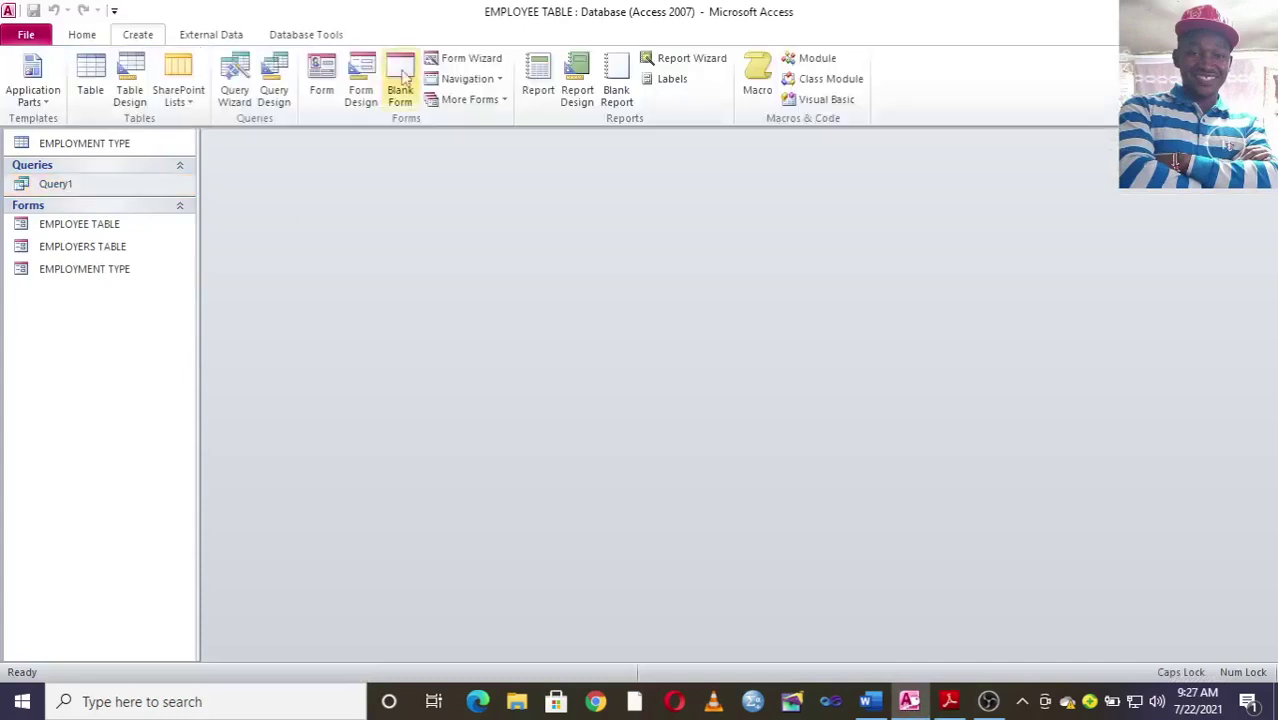
click(692, 58)
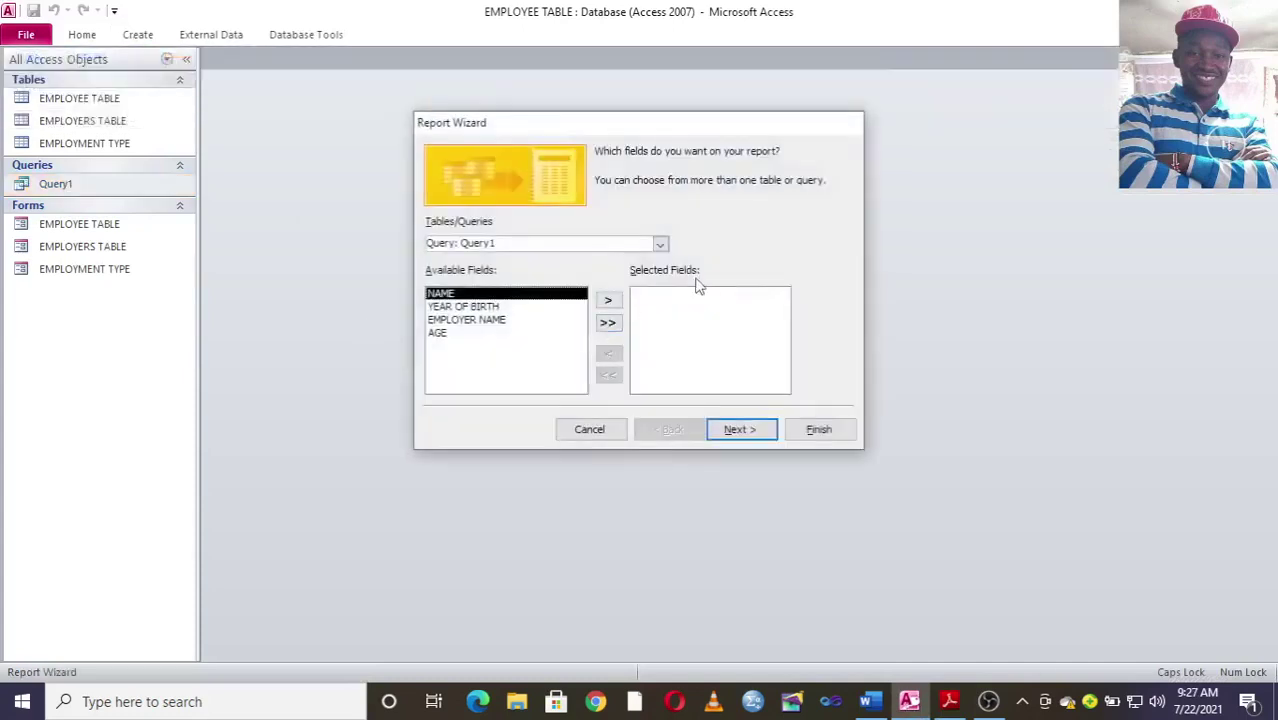
click(609, 324)
click(755, 430)
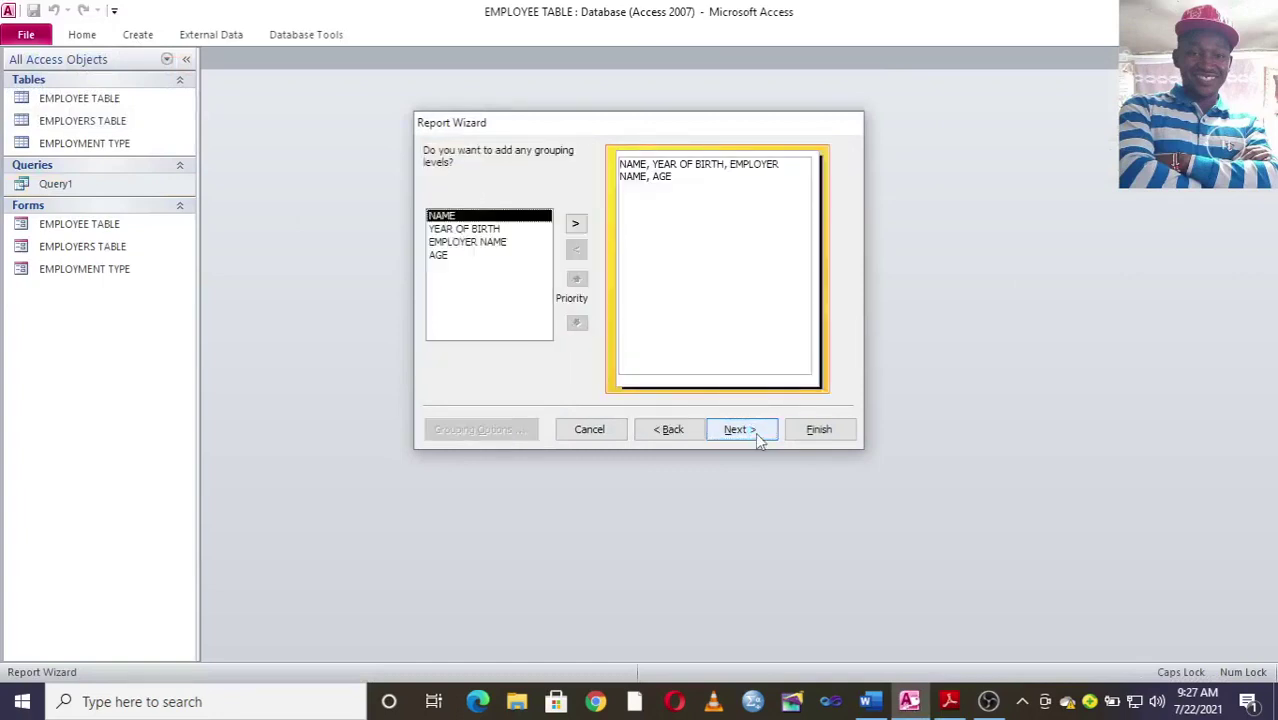
Keep the report ungrouped and unsorted in tabular portrait layout, title it AGE, and finish the wizard with a preview.
click(755, 430)
click(745, 432)
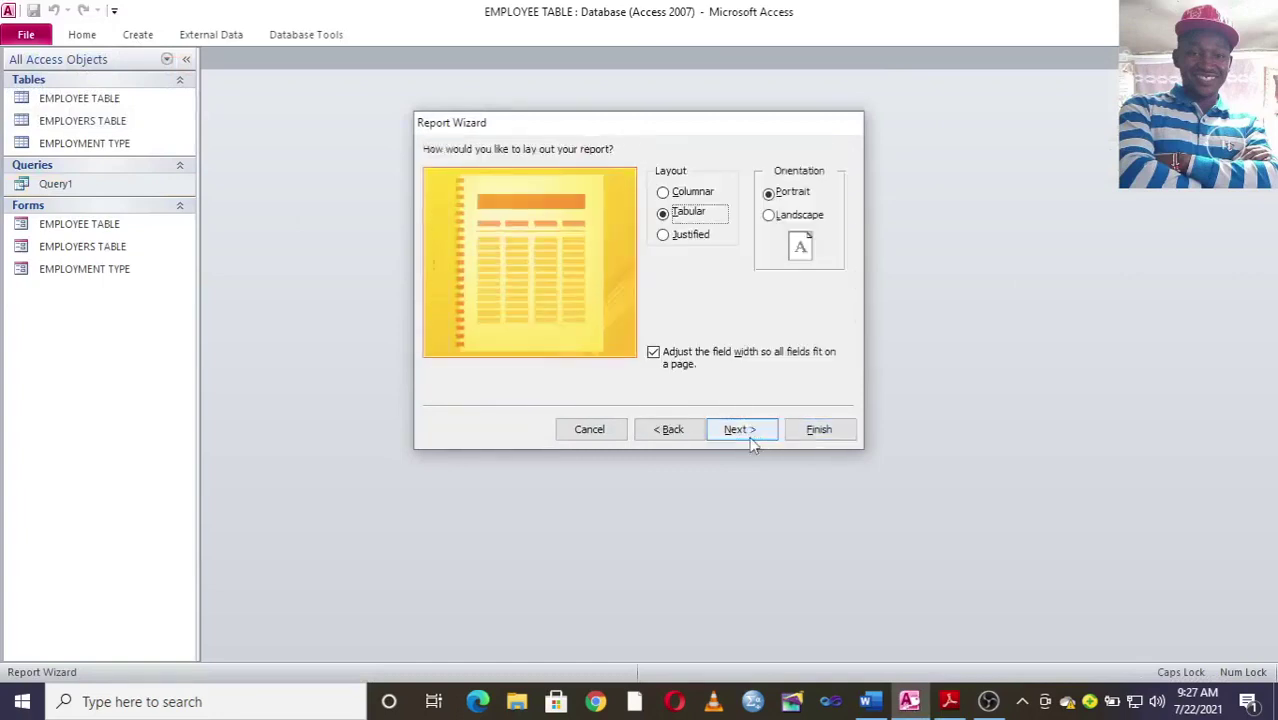
click(740, 429)
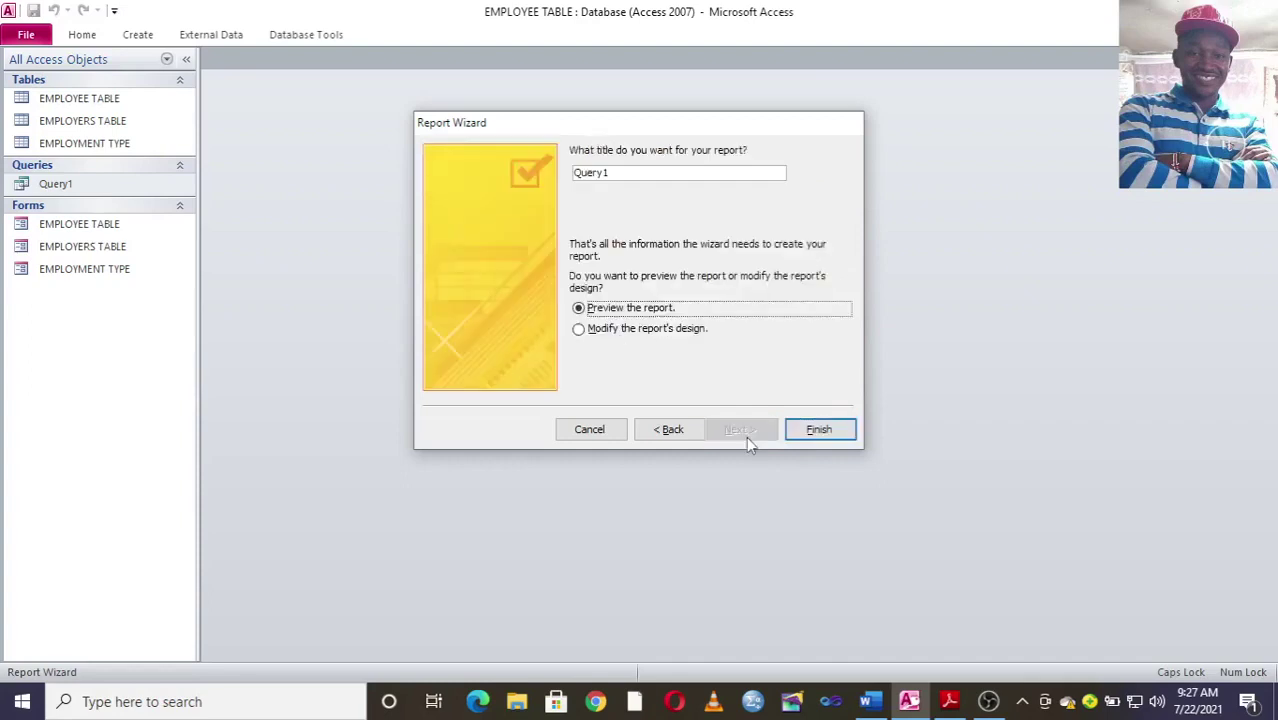
double_click(641, 179)
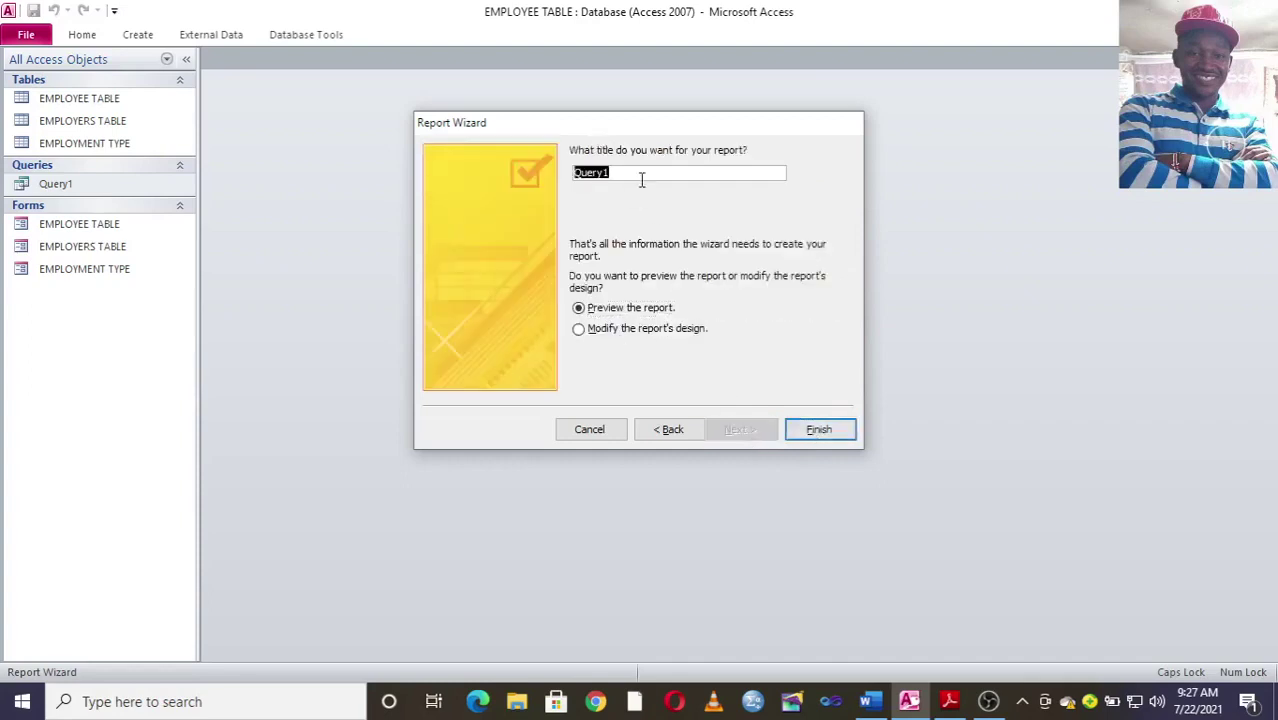
text(AGE)
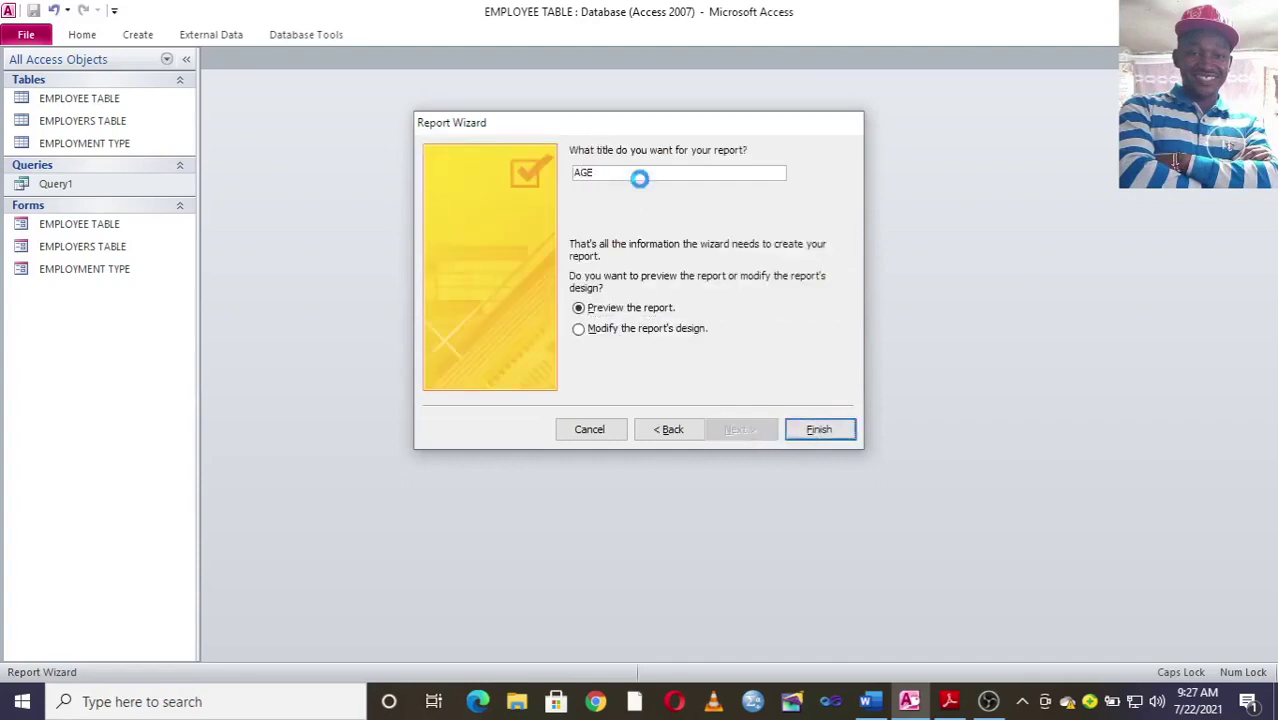
key(Return)
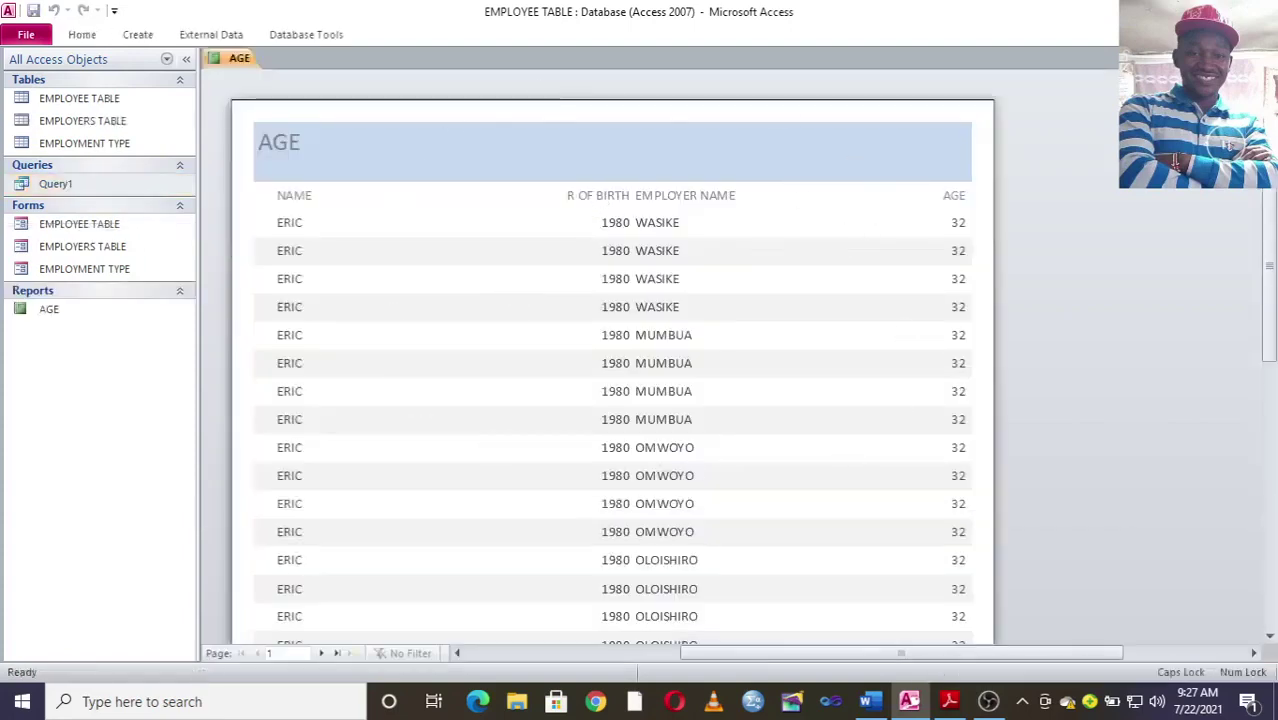
Close the report, open Query1 in Design View, and set the AGE column's criterion to >30, checking the exam wording.
key(ctrl+w)
right_click(74, 180)
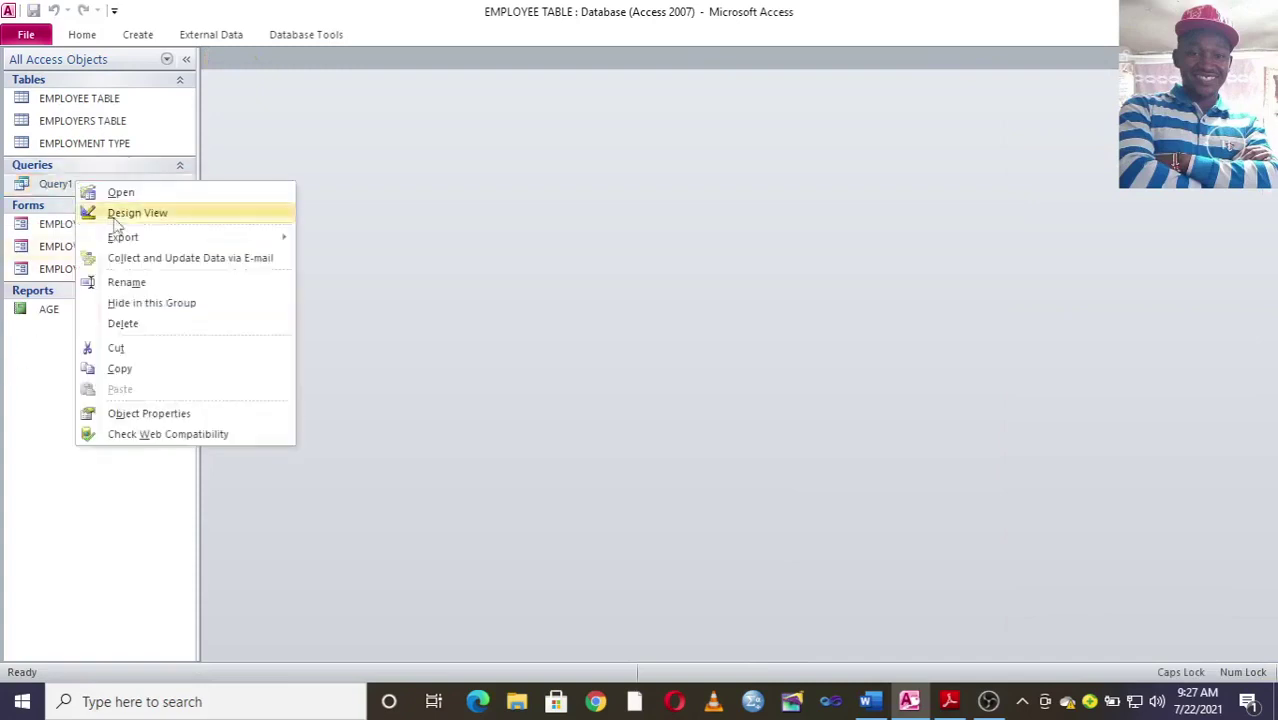
click(136, 214)
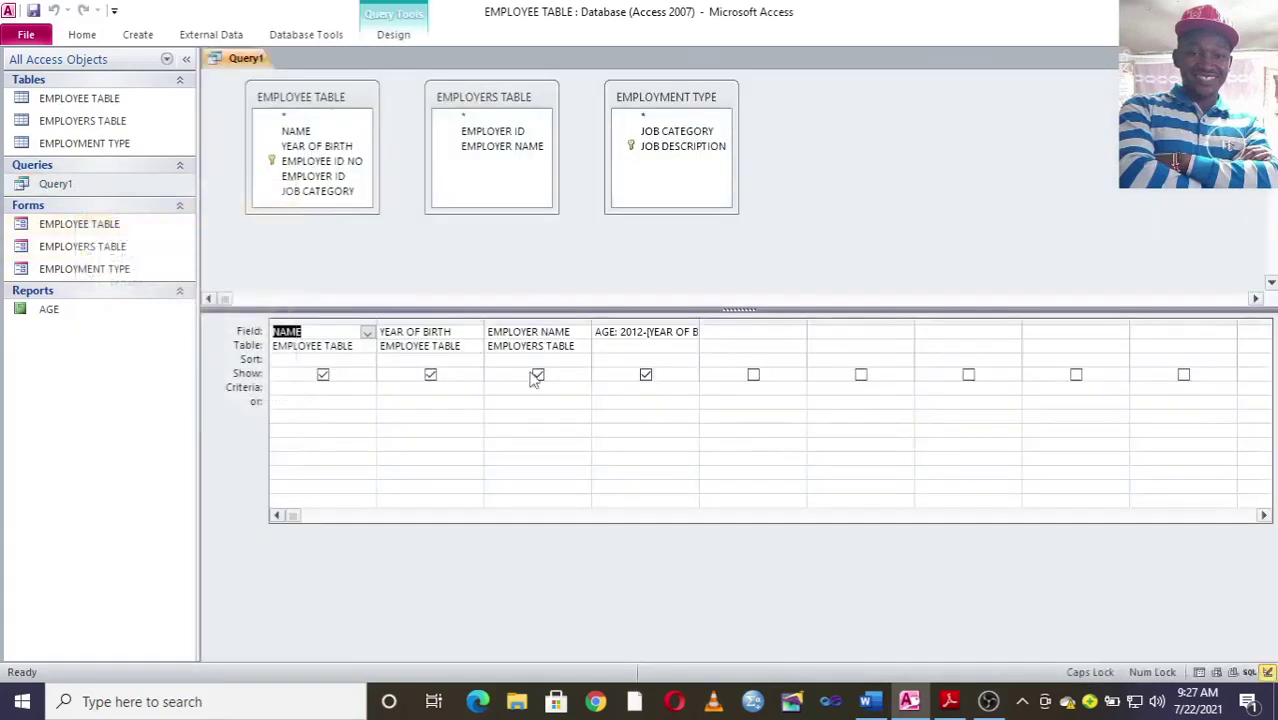
click(610, 388)
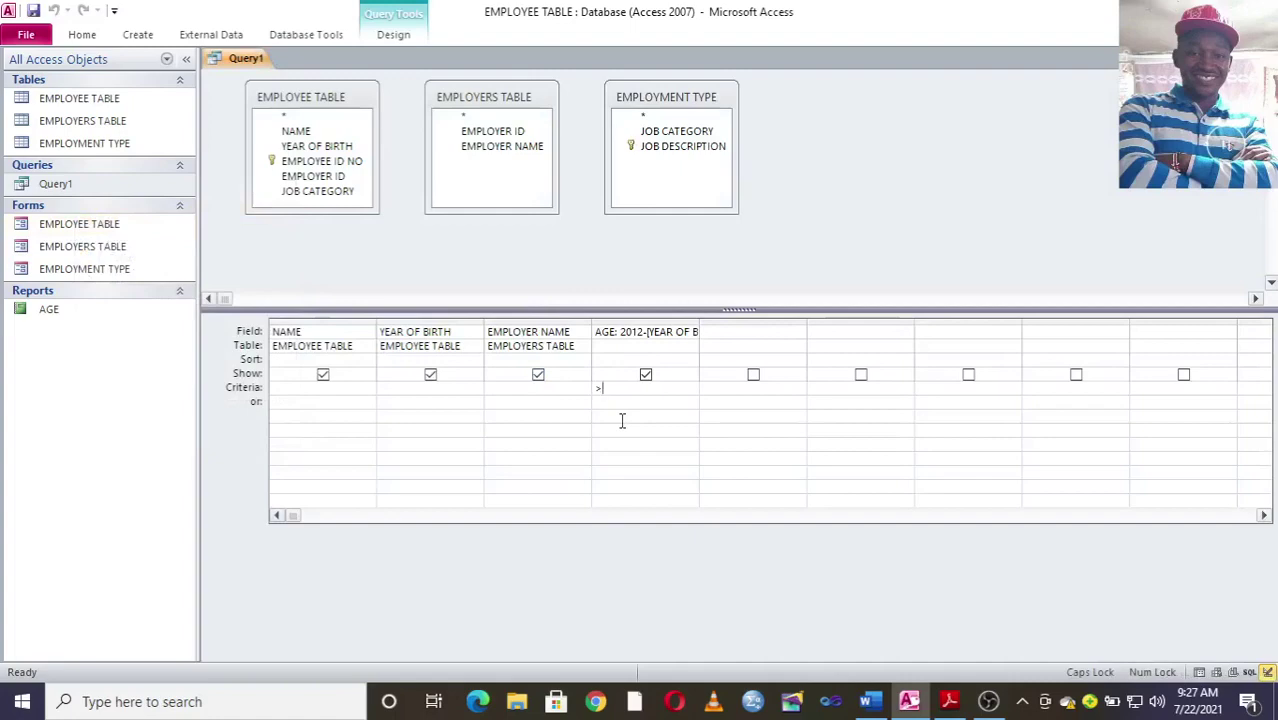
click(950, 701)
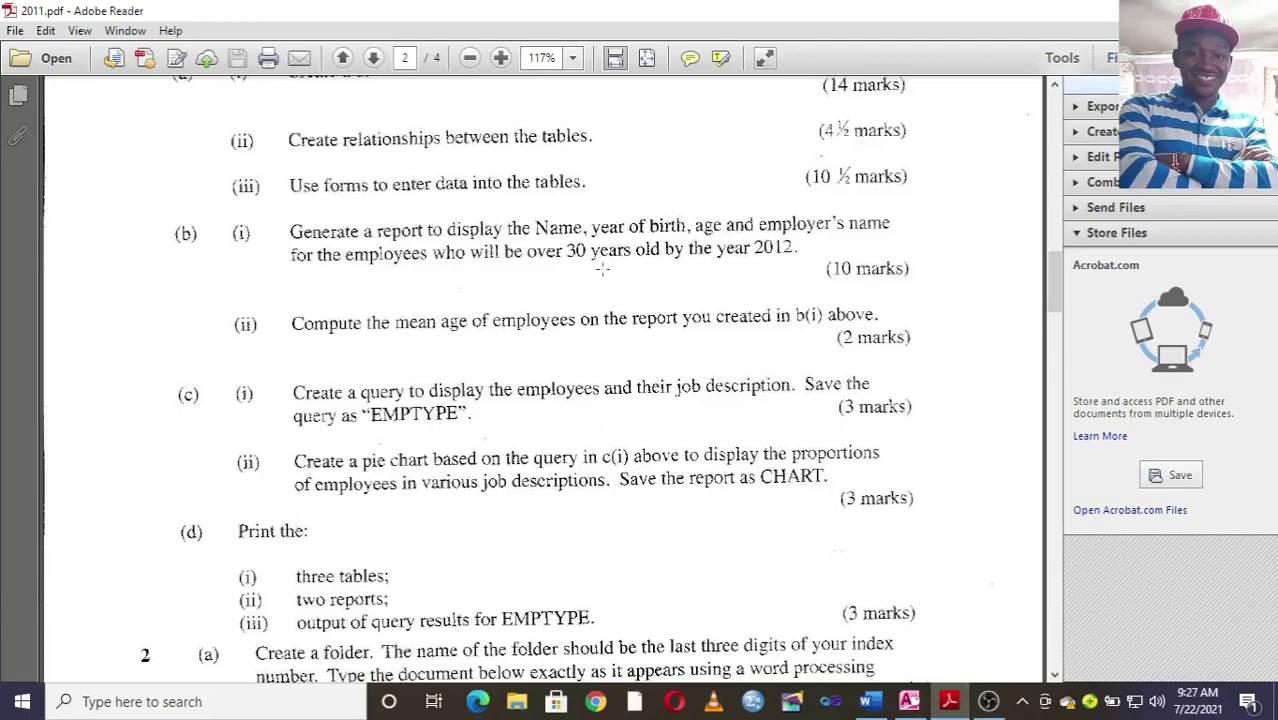
click(909, 701)
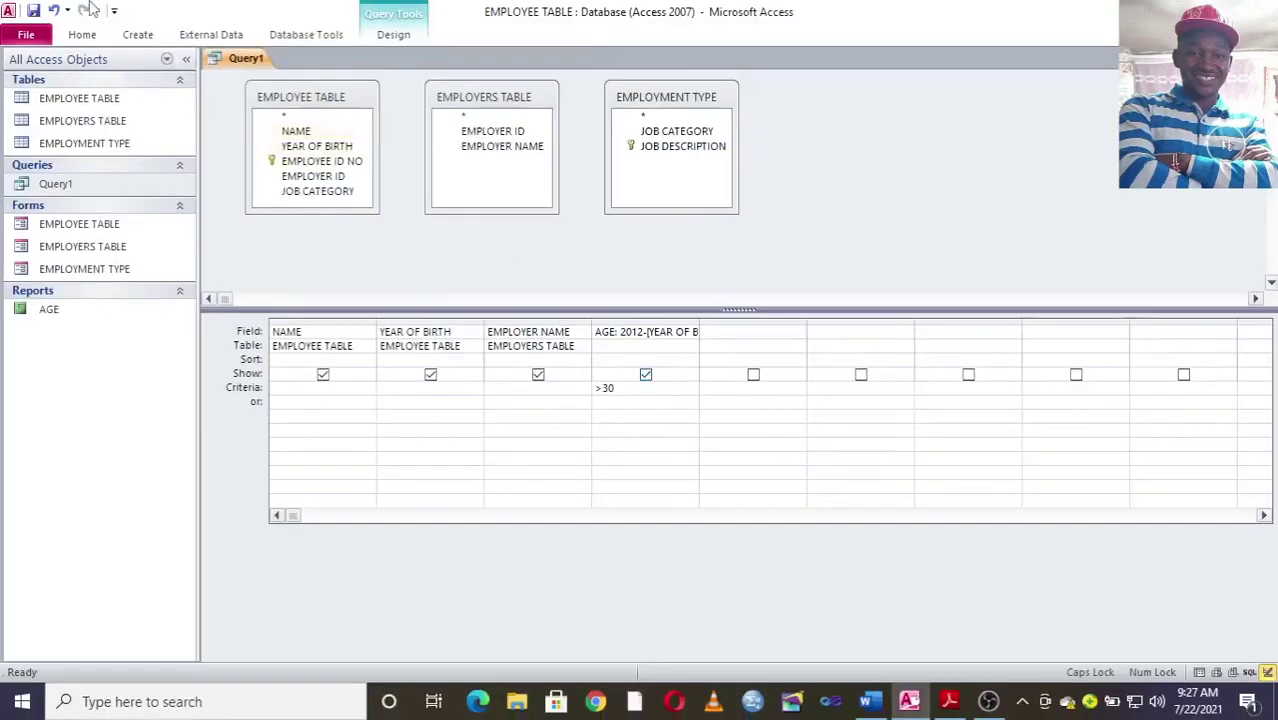
Run Query1 with the age criterion, save it, and close it.
click(390, 38)
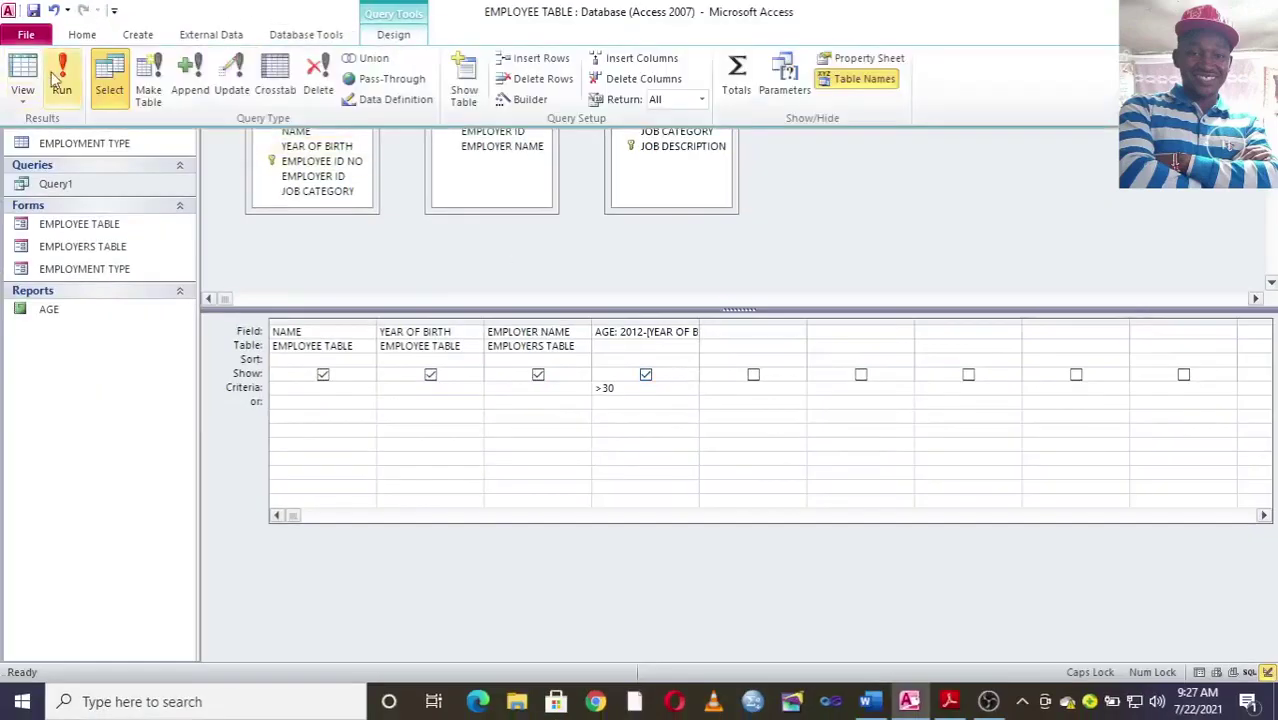
click(60, 88)
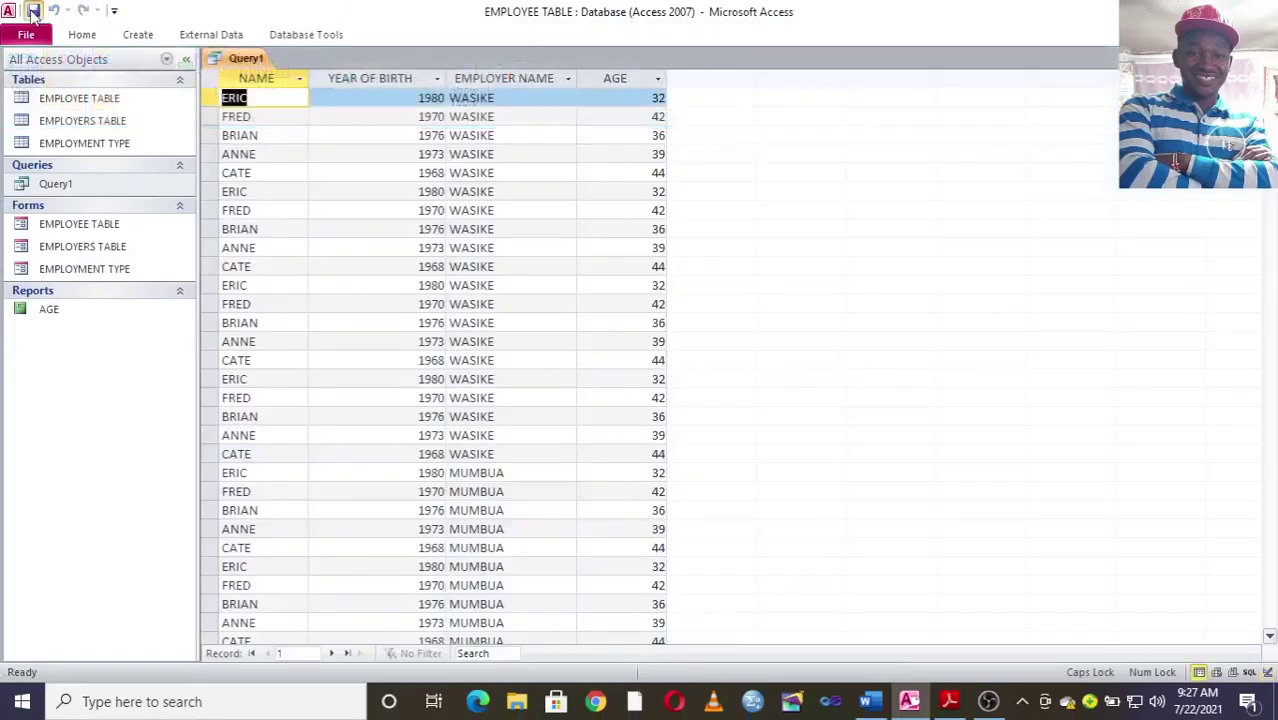
key(ctrl+w)
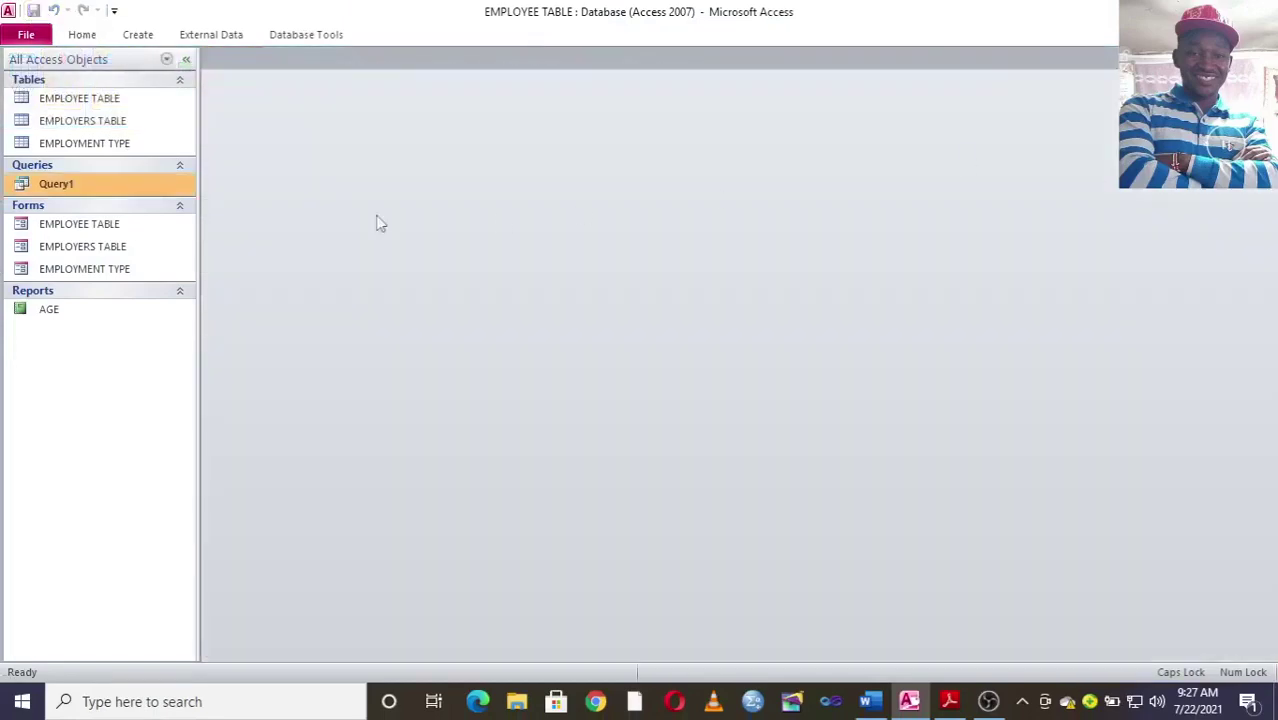
Open the AGE report to check its records, close it, and consult the exam's mean age task before returning to Access.
double_click(48, 309)
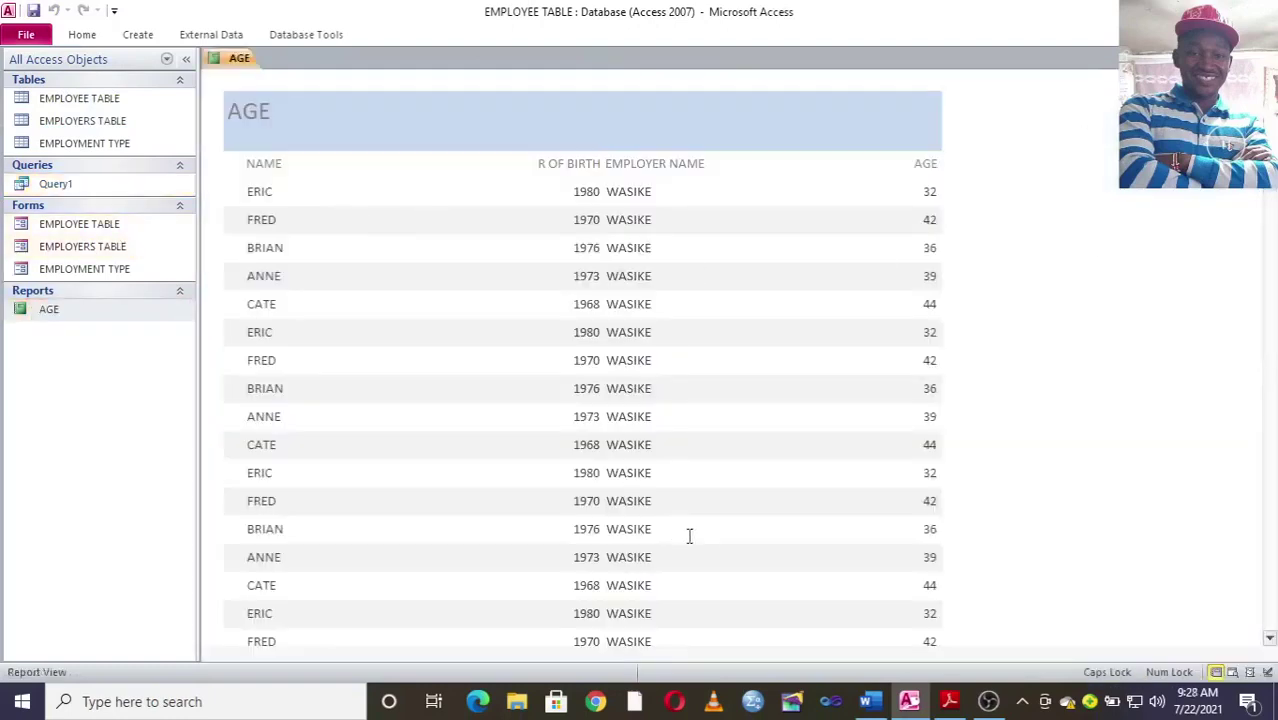
key(ctrl+w)
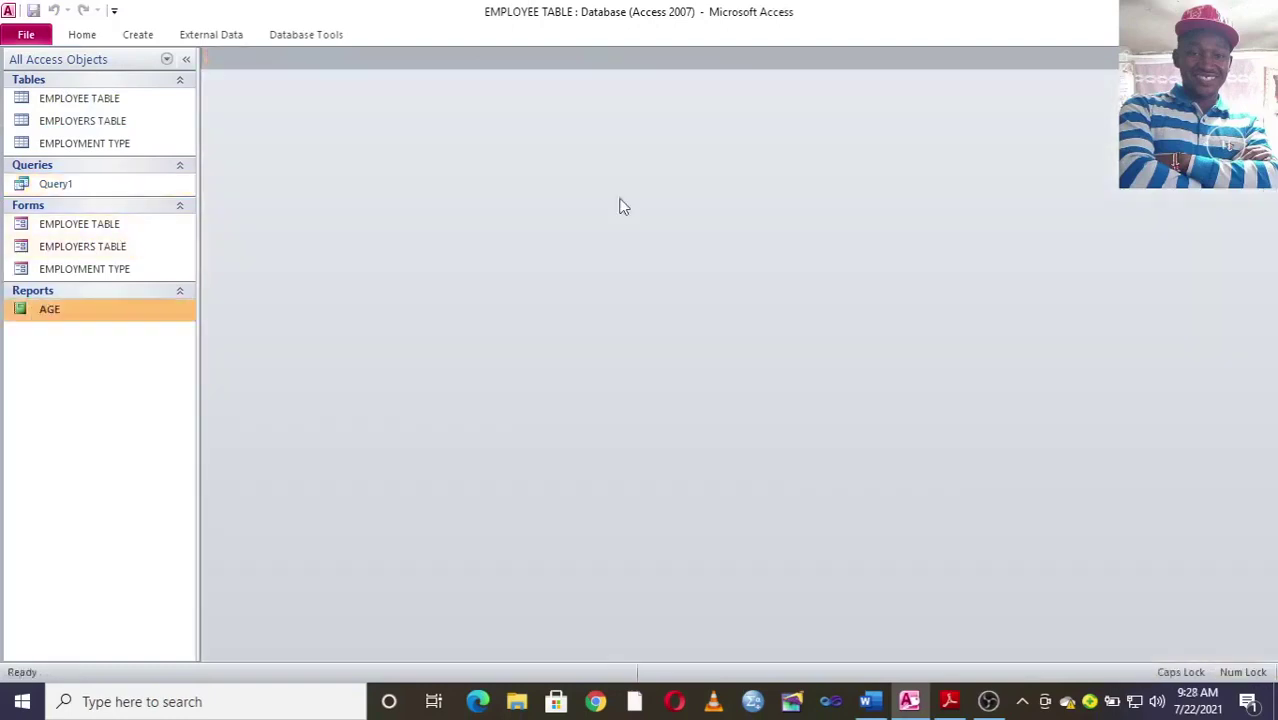
click(949, 701)
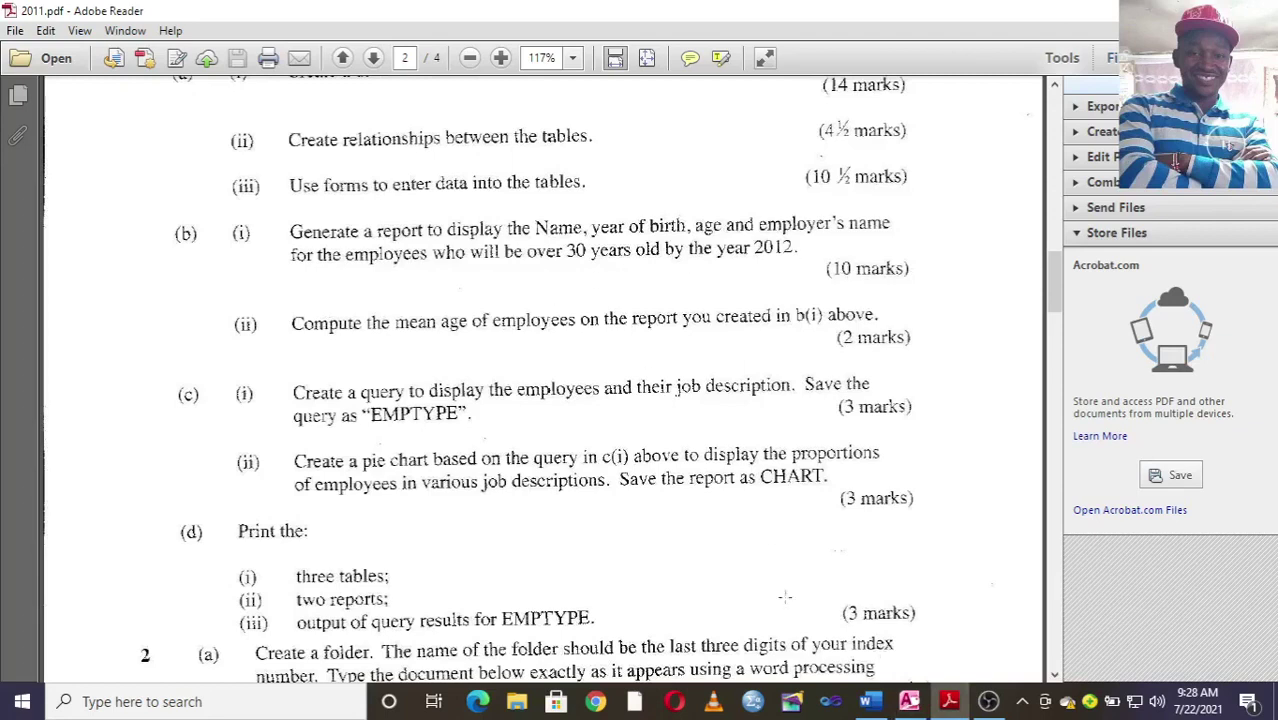
click(909, 701)
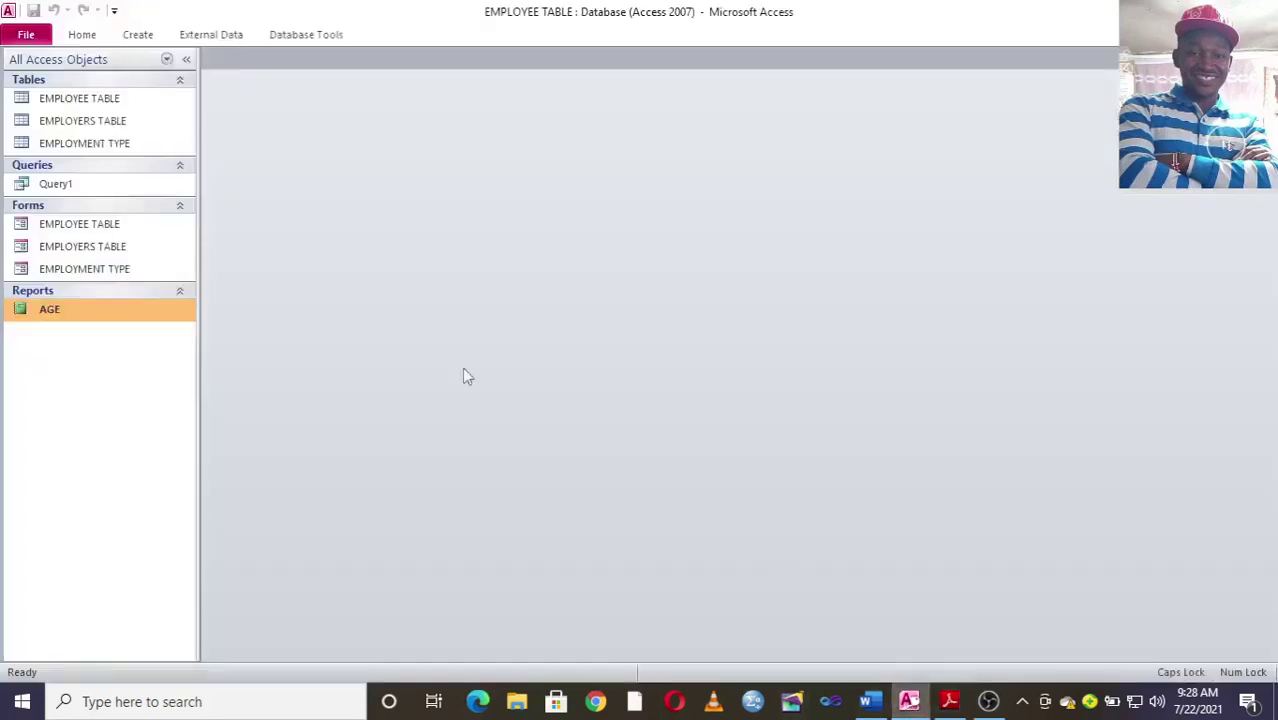
Open the AGE report in Design View, extend its Report Footer to about 0.75 inch, and draw a text box about 2 inches wide there.
right_click(88, 313)
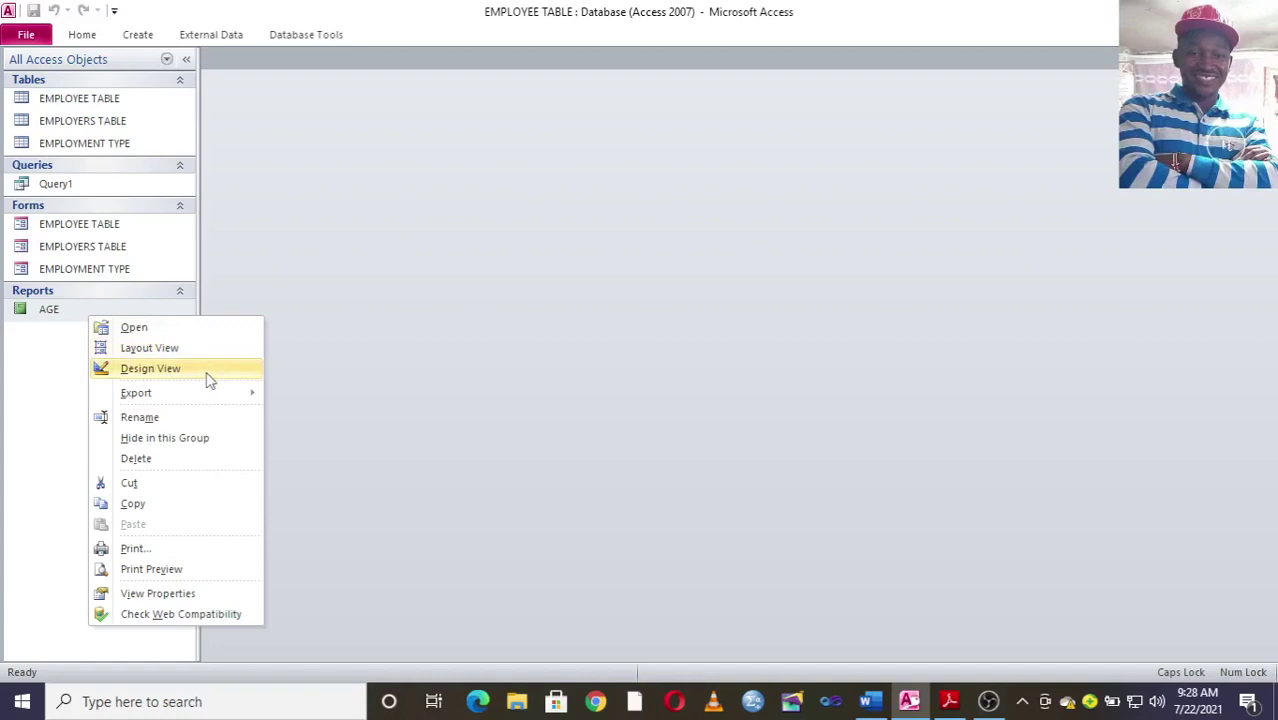
click(160, 368)
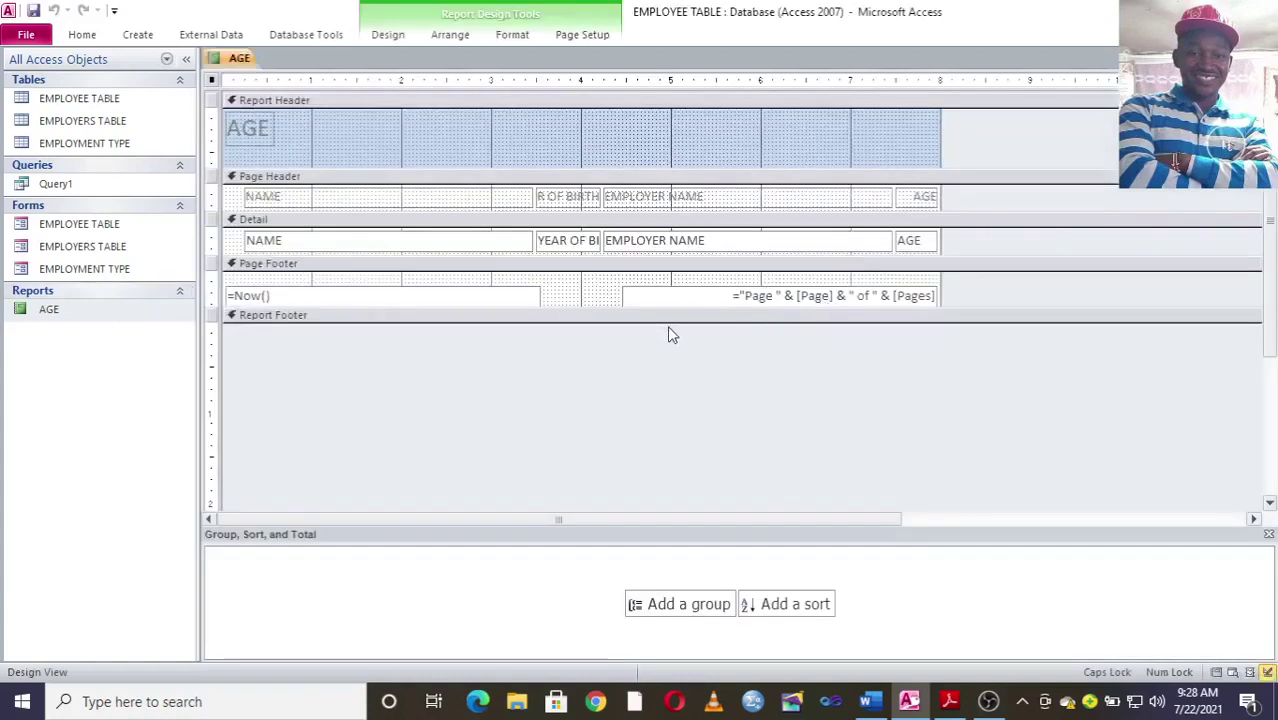
drag(670, 321, 671, 383)
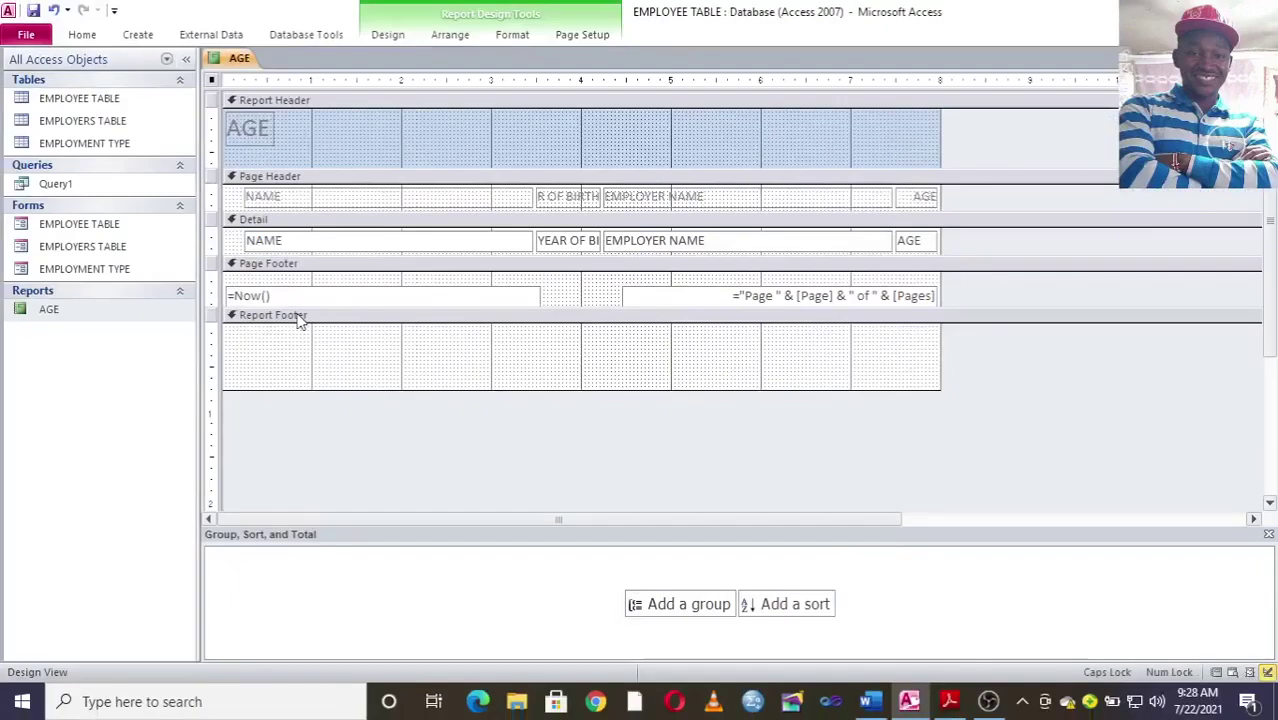
click(388, 35)
click(350, 76)
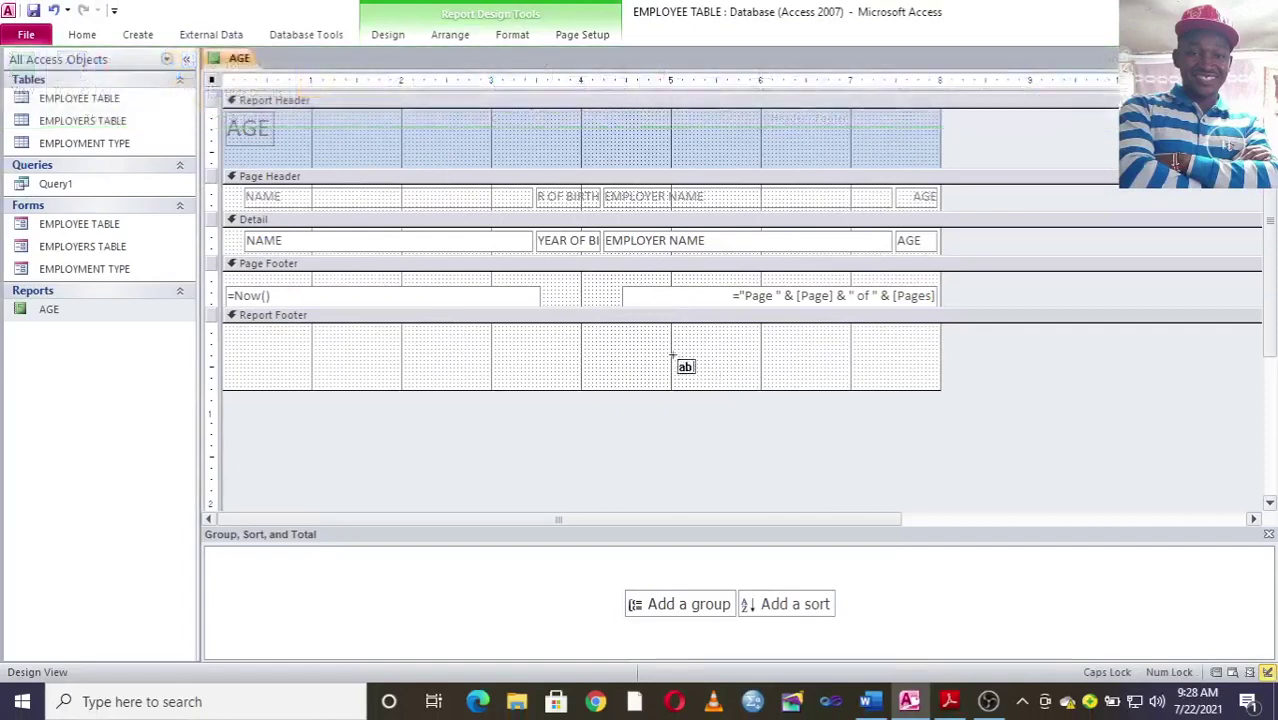
drag(630, 335, 810, 370)
Enter the expression =Avg([AGE]) in the Report Footer's text box to compute the mean age.
click(650, 353)
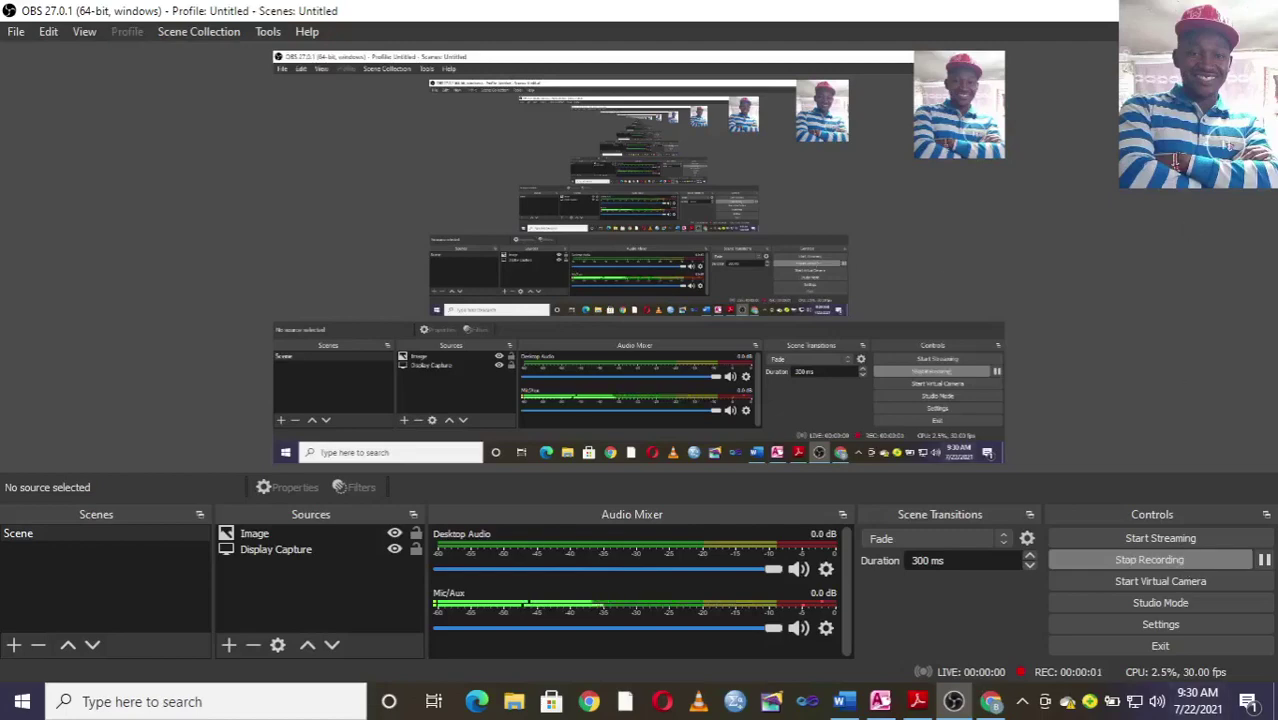
key(alt+Tab)
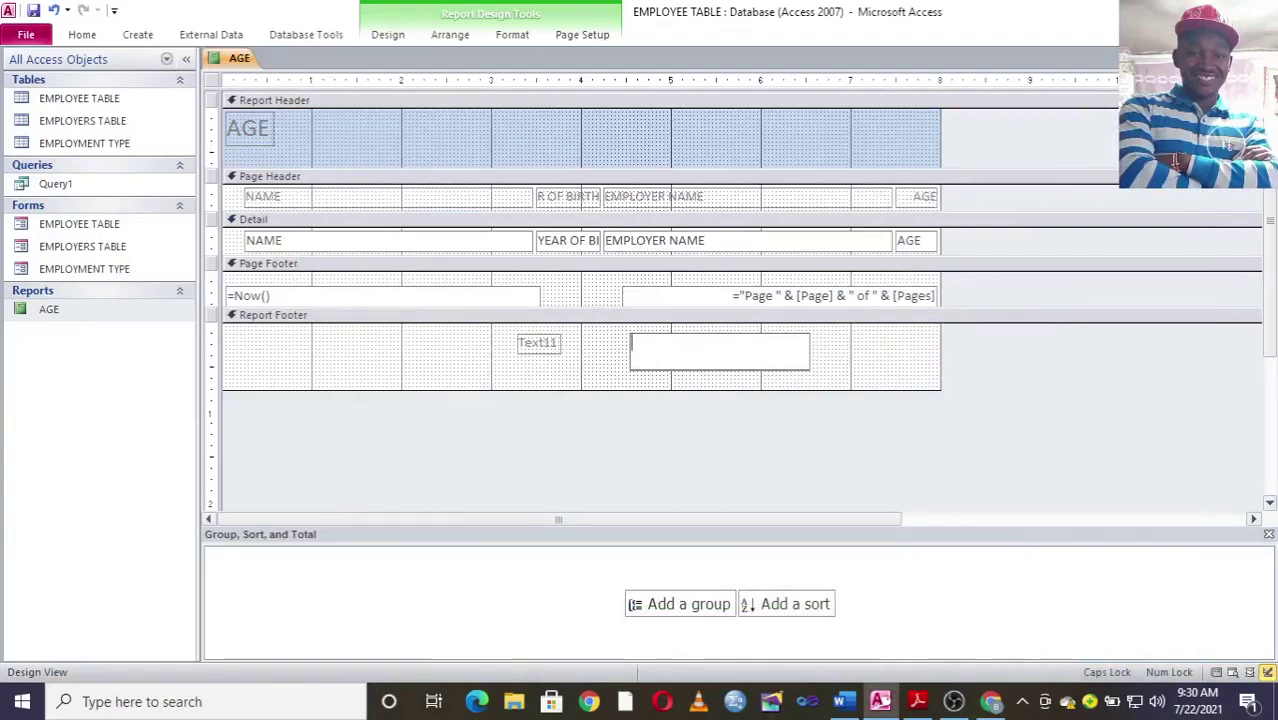
text(=AVG()
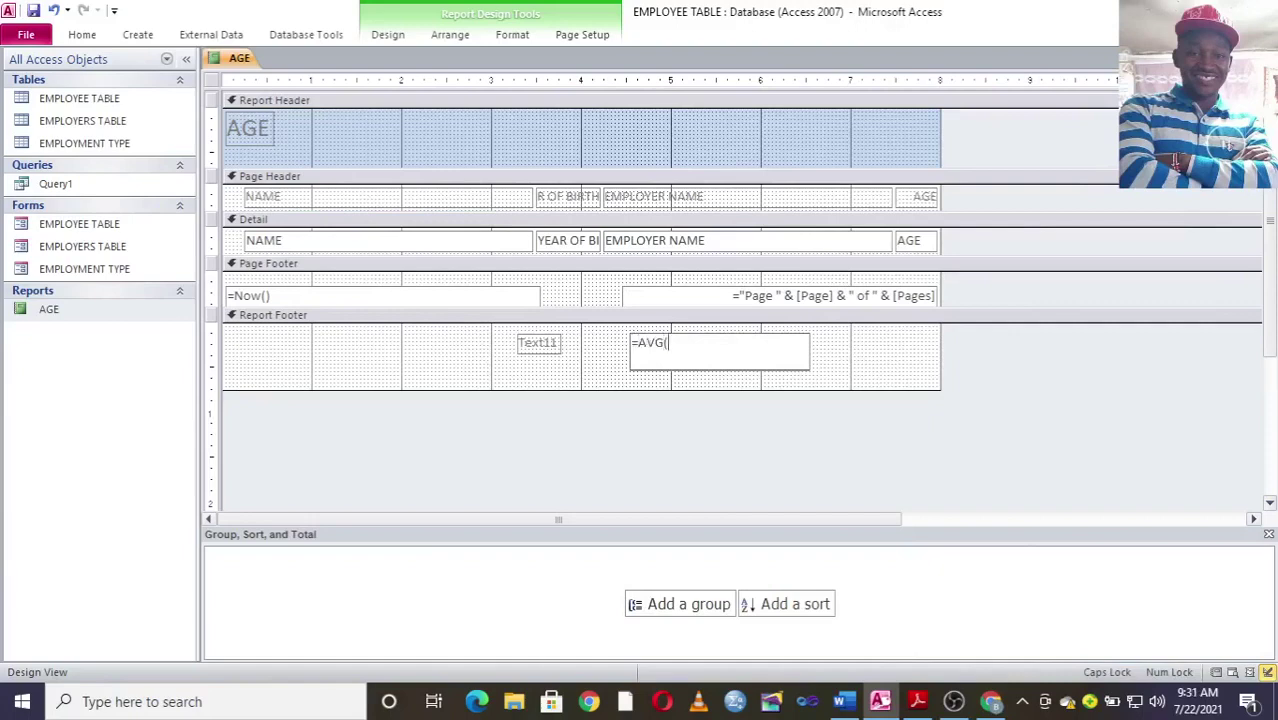
text(AGE)
click(849, 366)
Italicize the mean age text box in the Report Footer and apply a font colour to it.
click(740, 362)
click(510, 34)
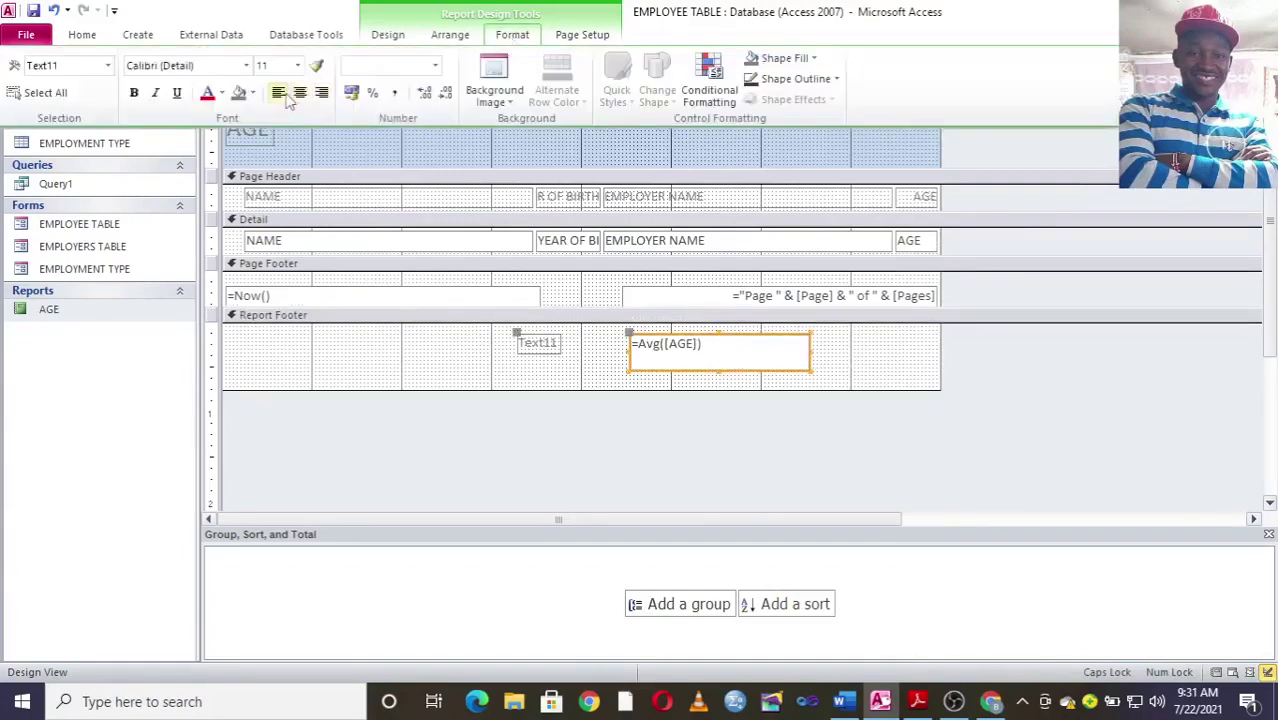
click(155, 92)
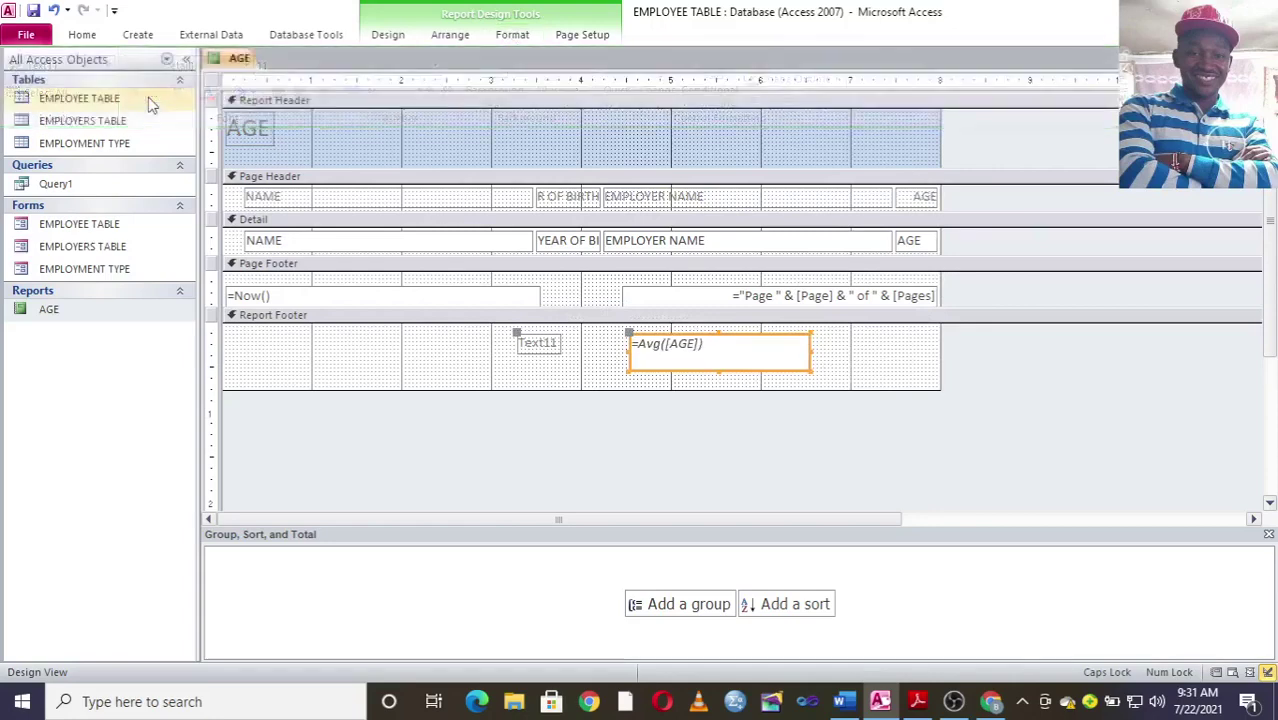
click(512, 34)
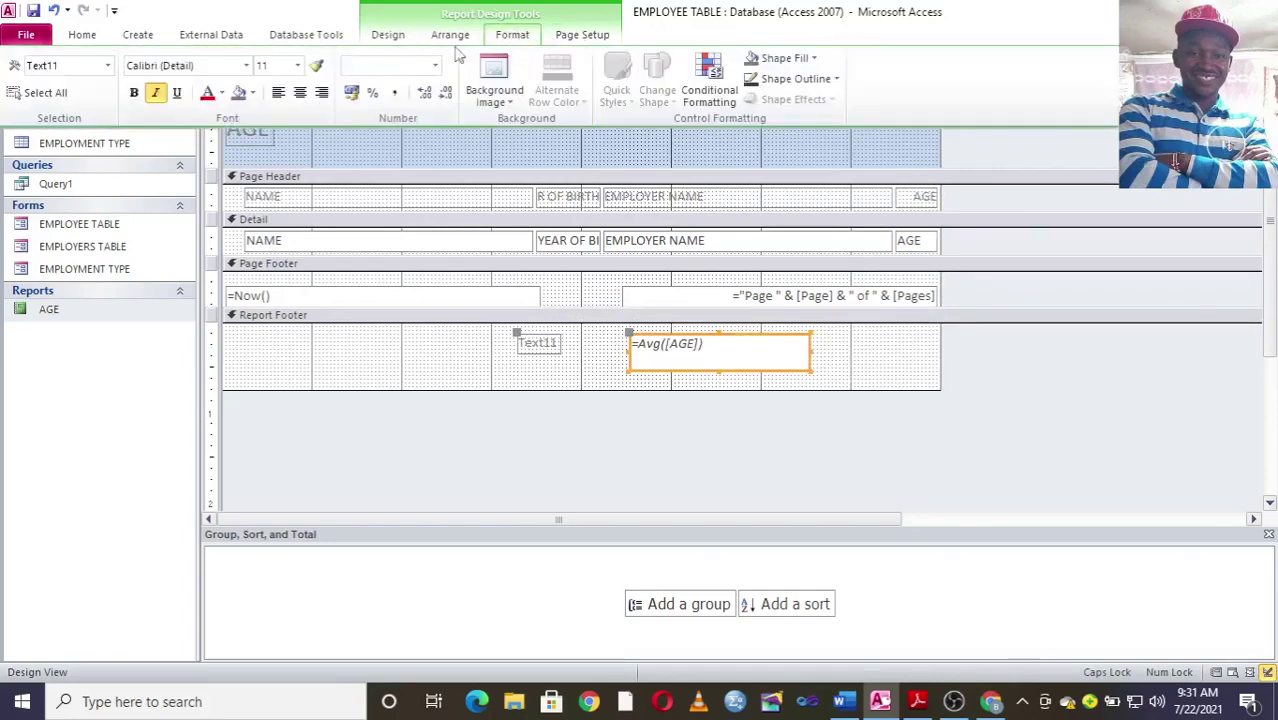
click(221, 93)
click(225, 120)
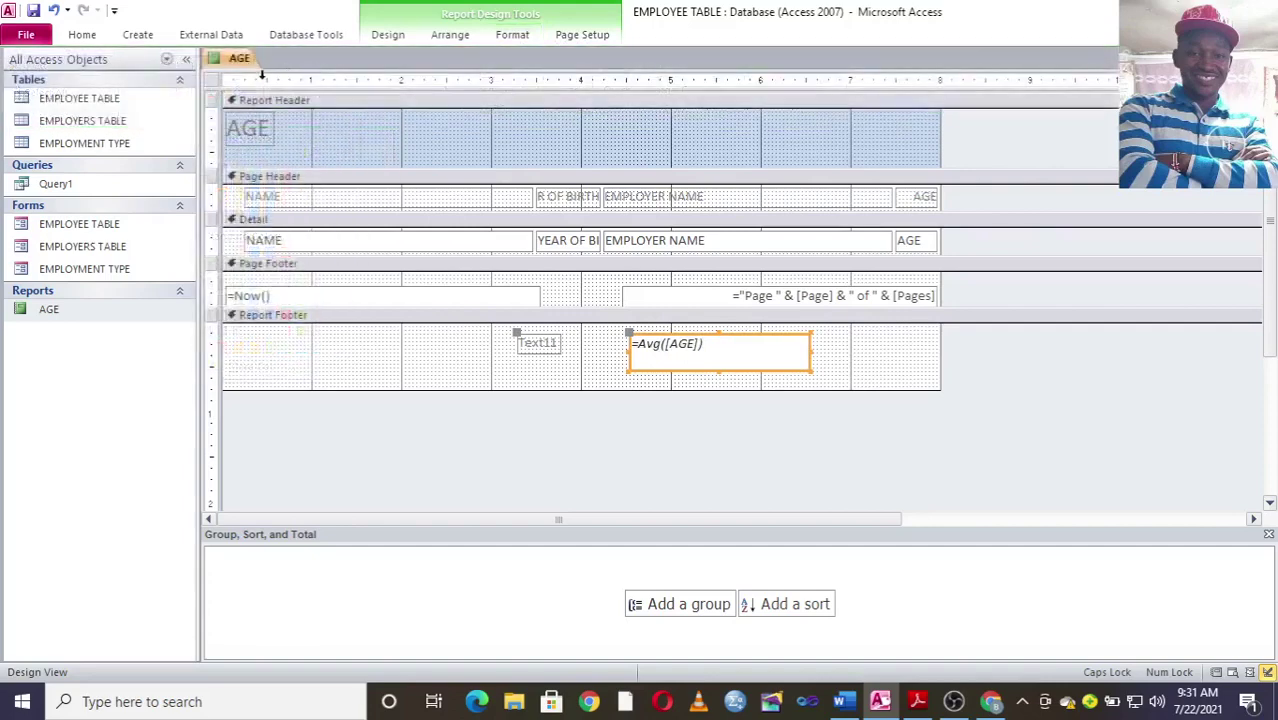
Set the mean age text box's font size to 26 and delete its attached label from the Report Footer.
click(388, 34)
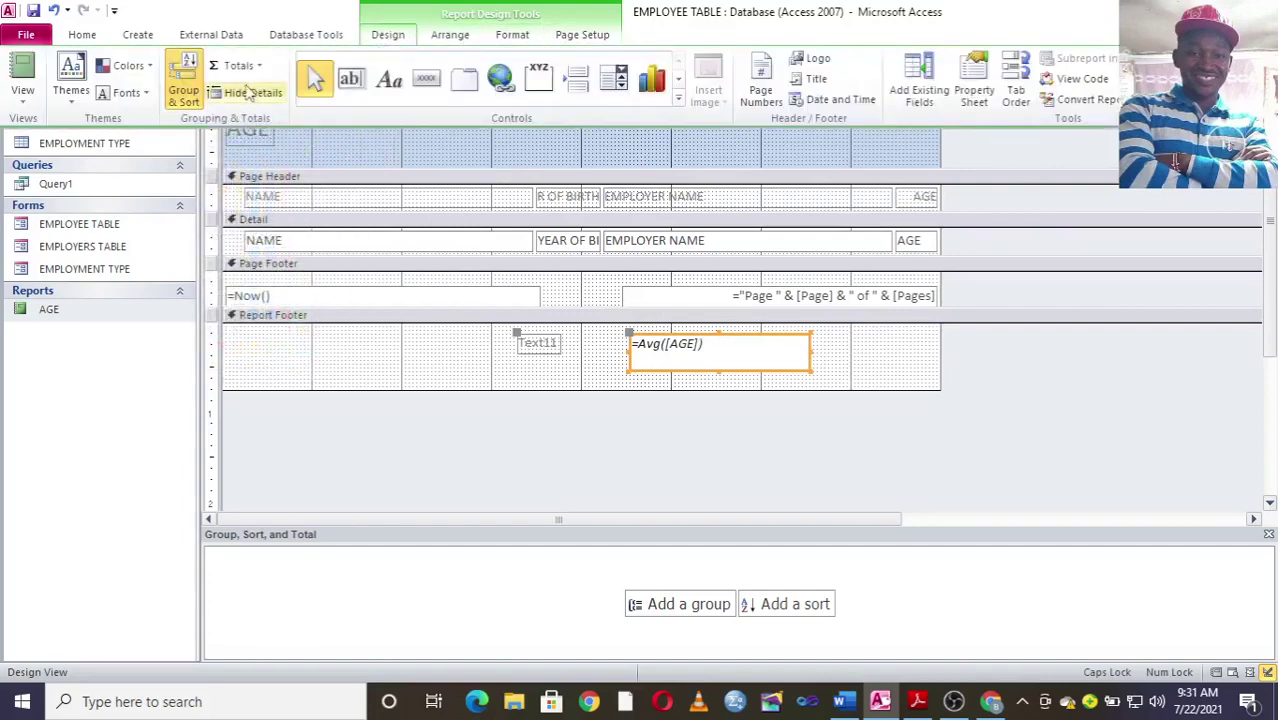
click(388, 34)
click(450, 34)
click(512, 34)
click(297, 65)
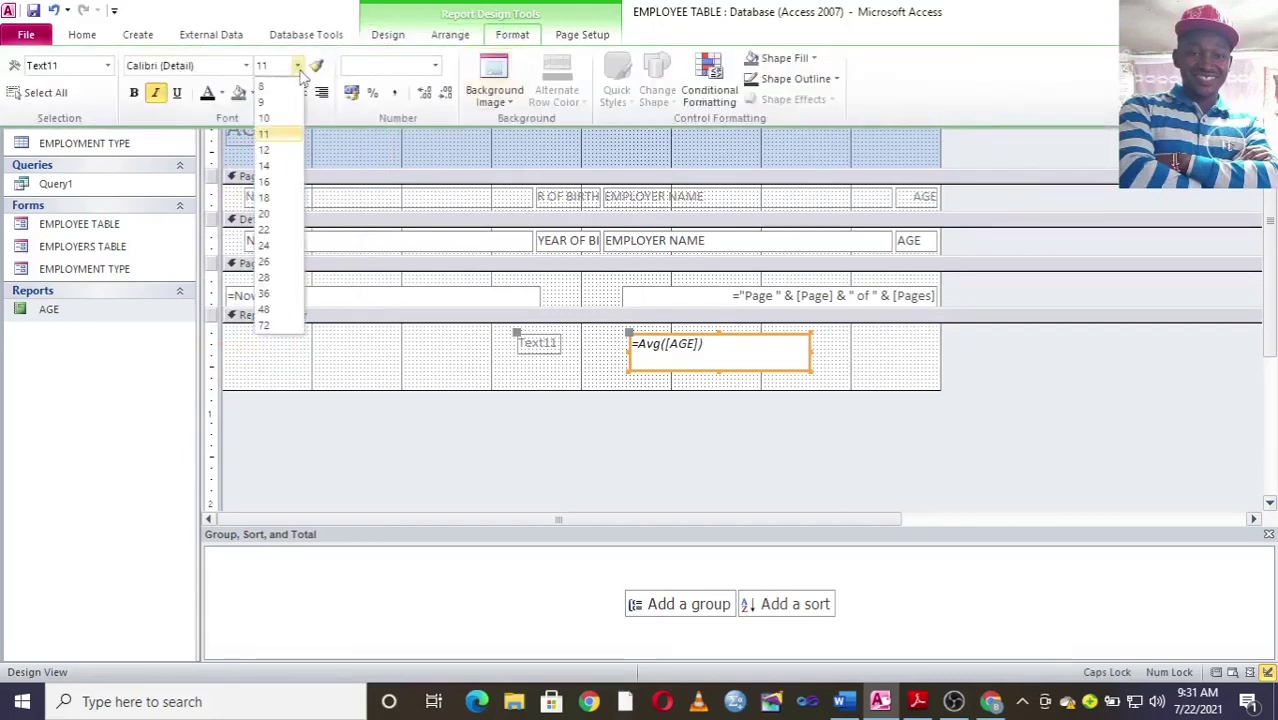
click(264, 262)
click(550, 340)
key(Delete)
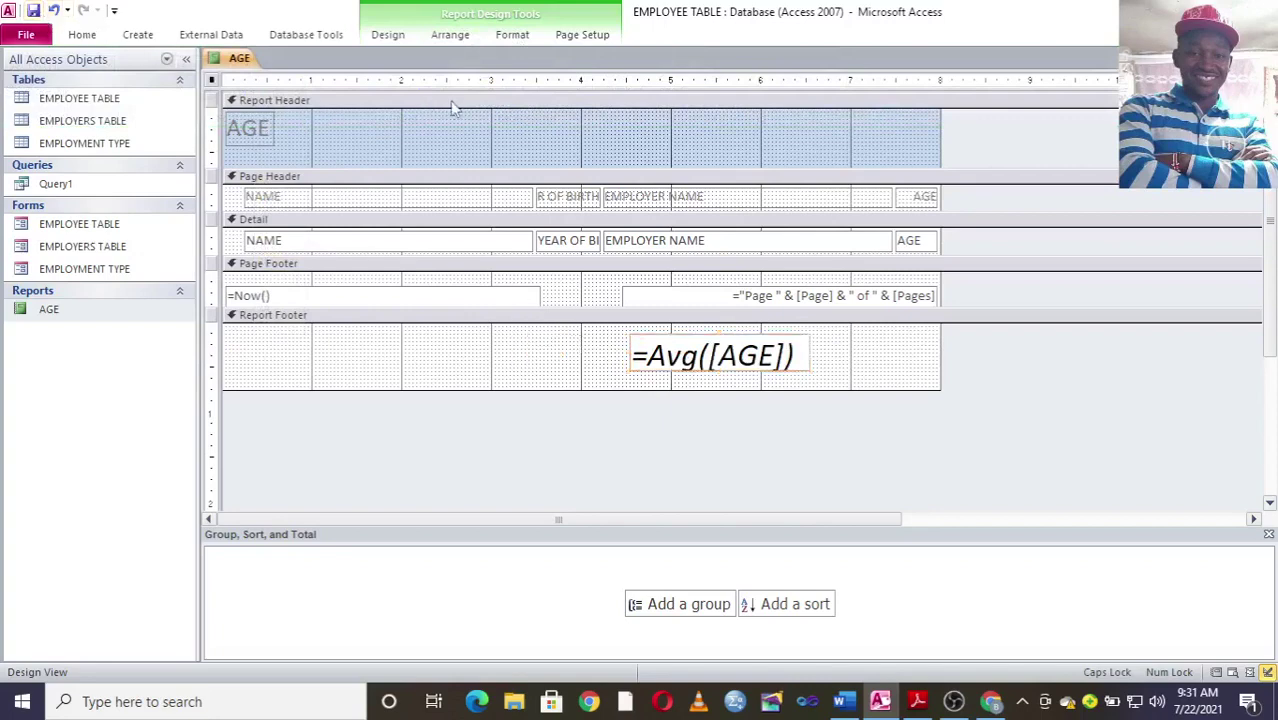
Display the AGE report in Report View, check the mean age at its end, and close the report.
click(389, 36)
click(20, 70)
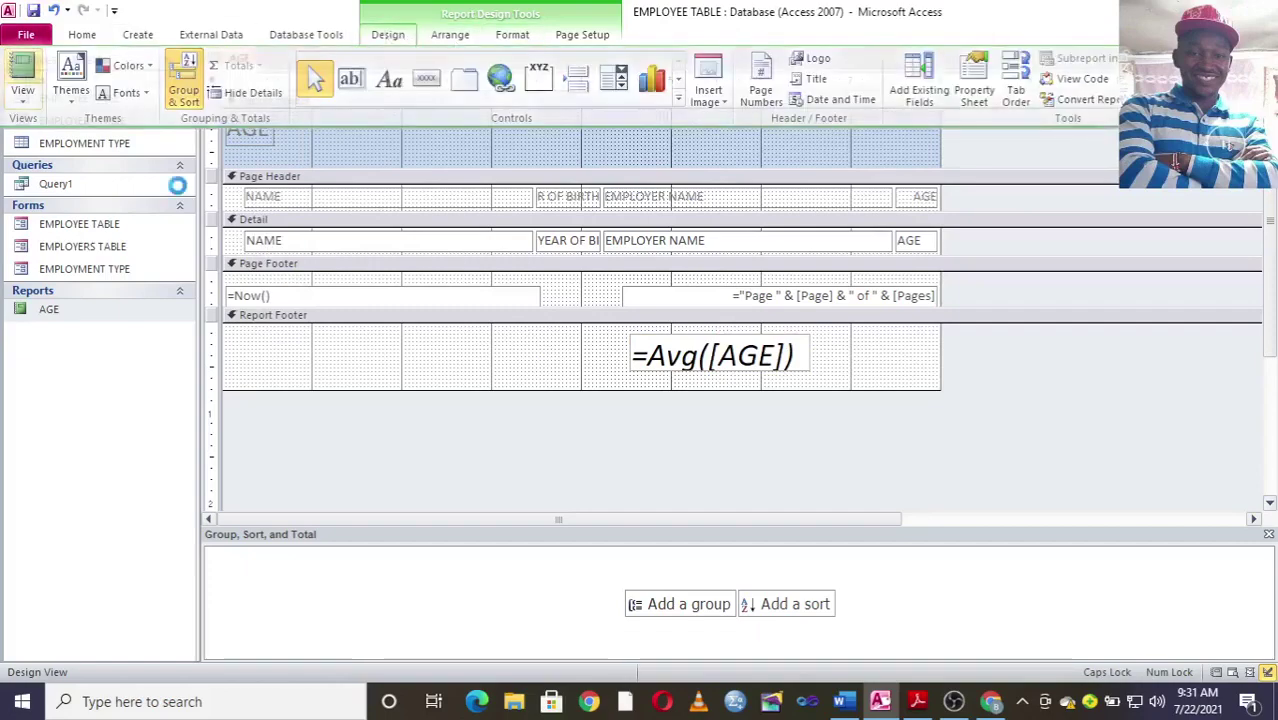
scroll(847, 180, down, 3)
scroll(912, 205, down, 15)
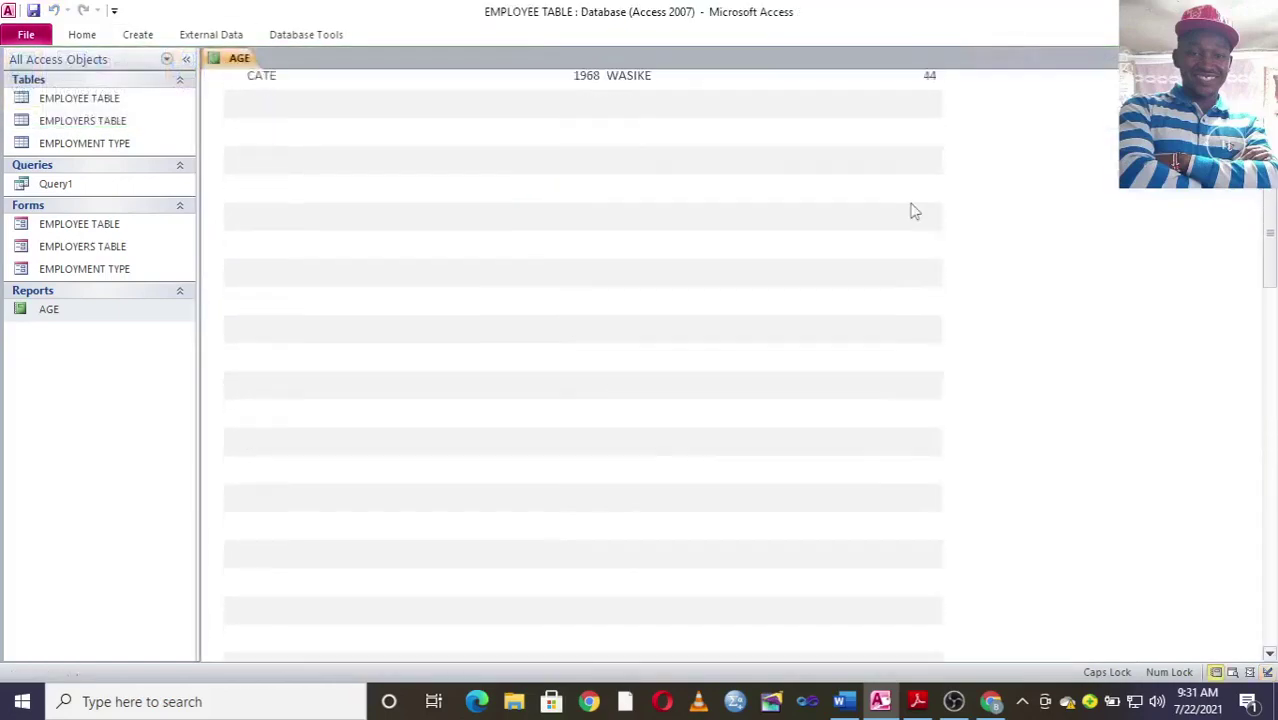
scroll(912, 215, down, 15)
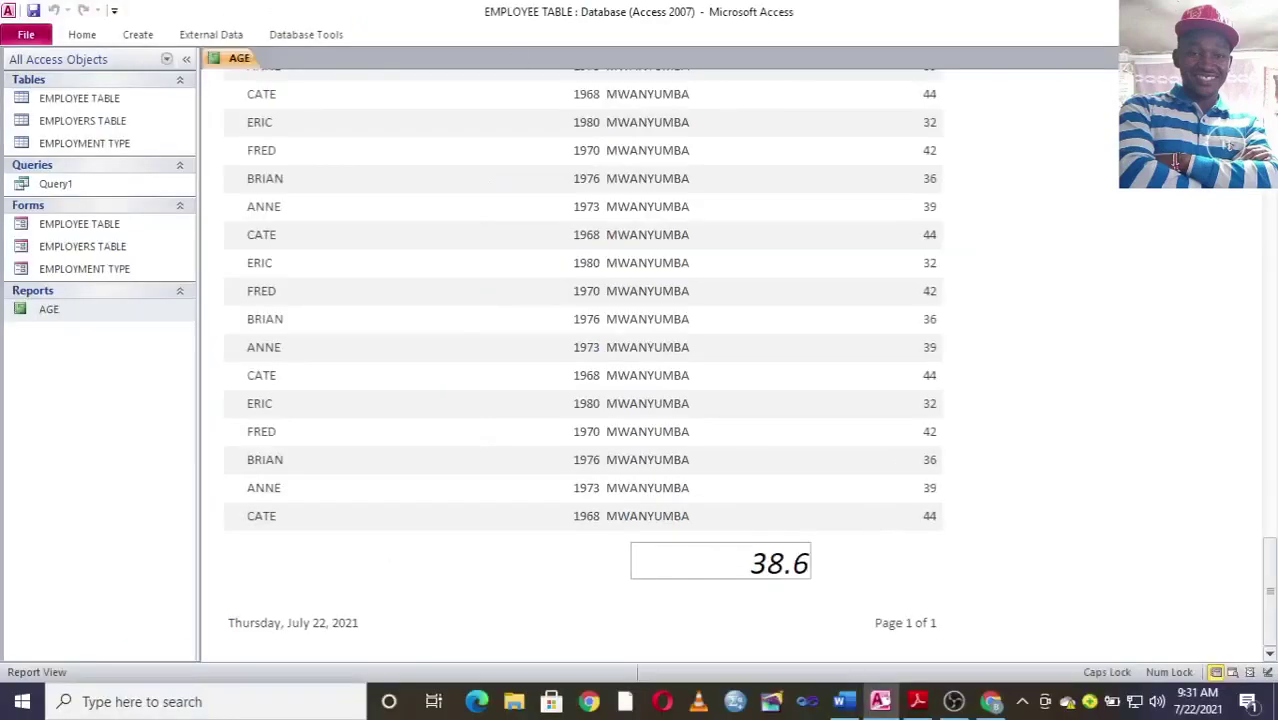
key(ctrl+w)
Switch to the exam PDF, read the EMPTYPE query task in question (c)(i), and return to Access.
click(917, 701)
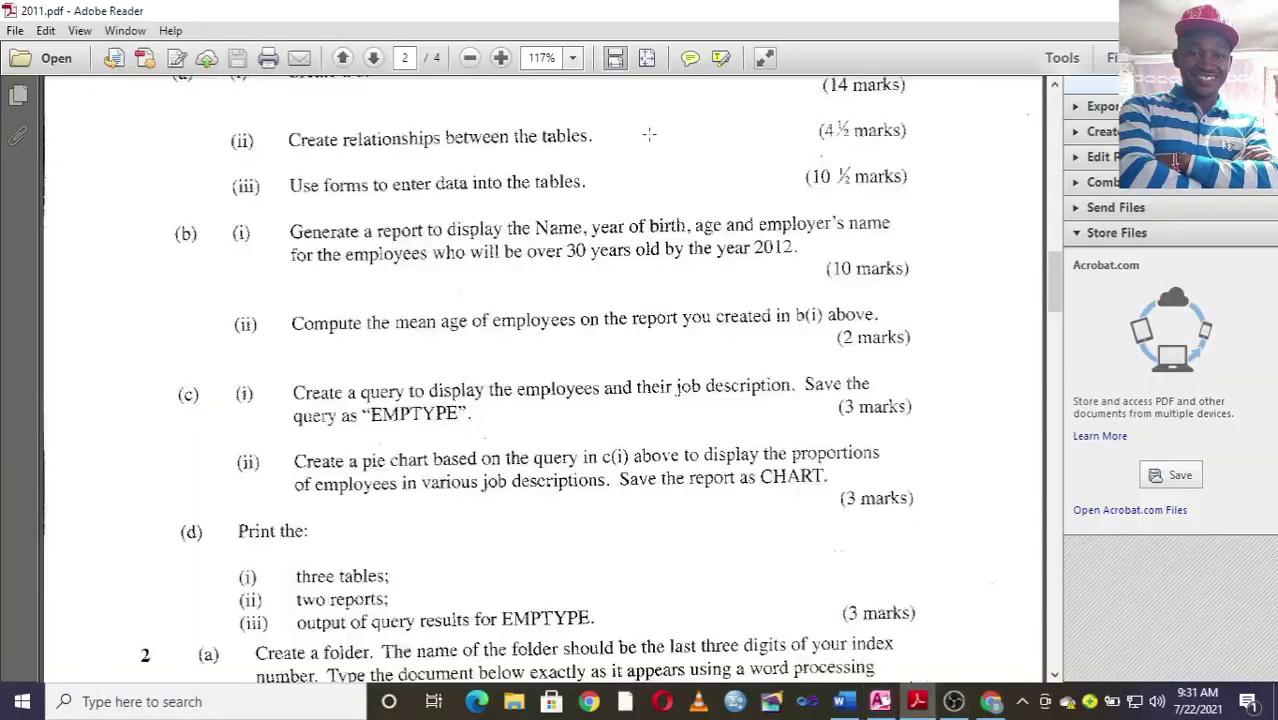
scroll(550, 380, down, 1)
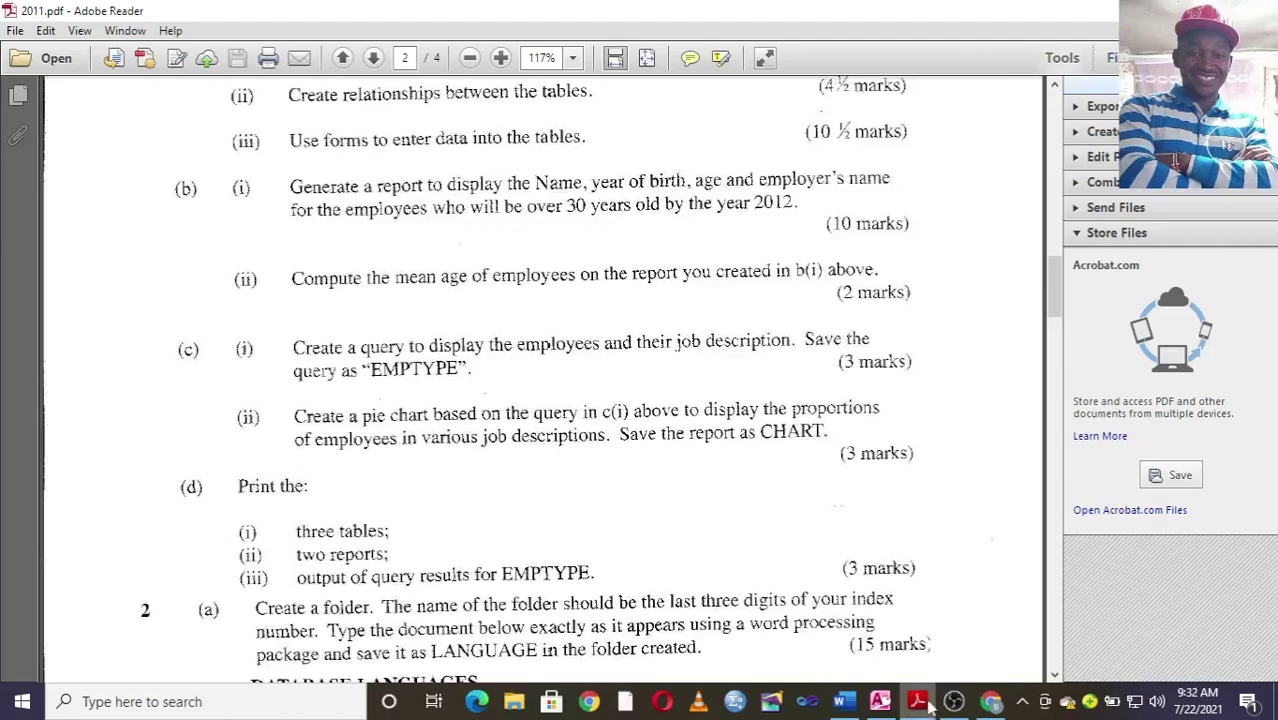
click(880, 701)
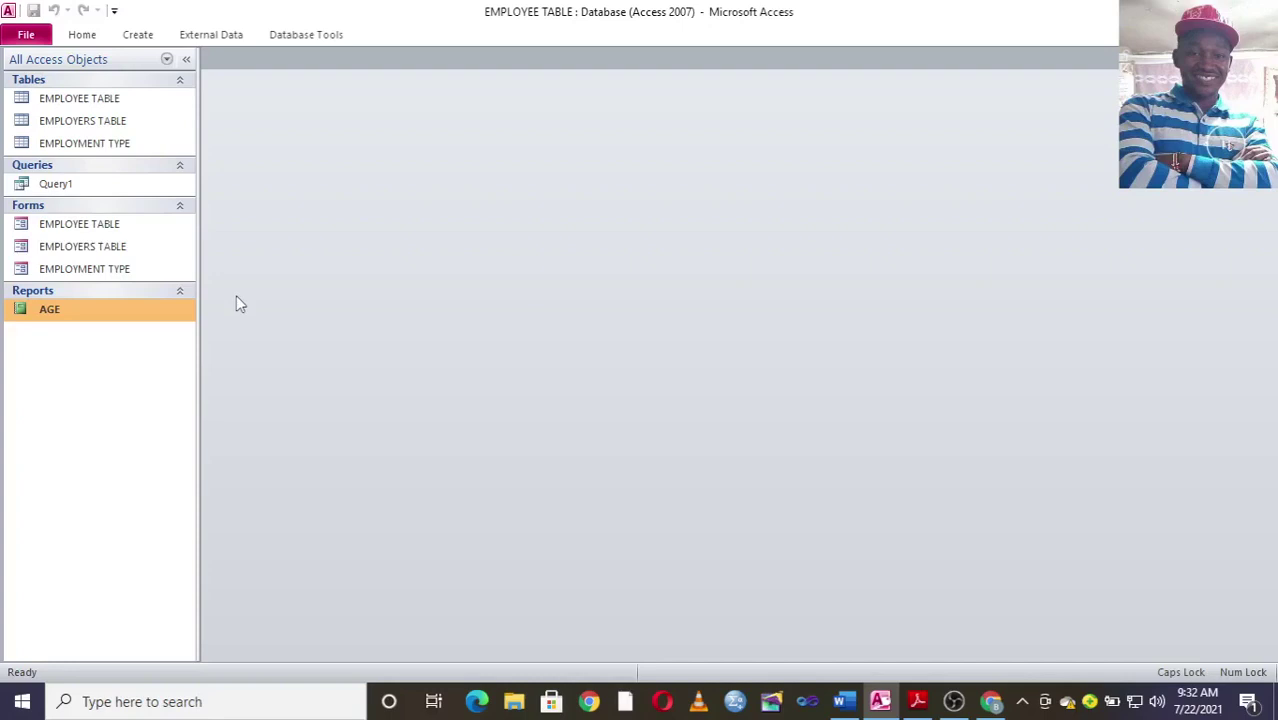
Create a query in Design View with EMPLOYEE TABLE, EMPLOYERS TABLE and EMPLOYMENT TYPE, and enlarge its design grid.
click(138, 34)
click(282, 104)
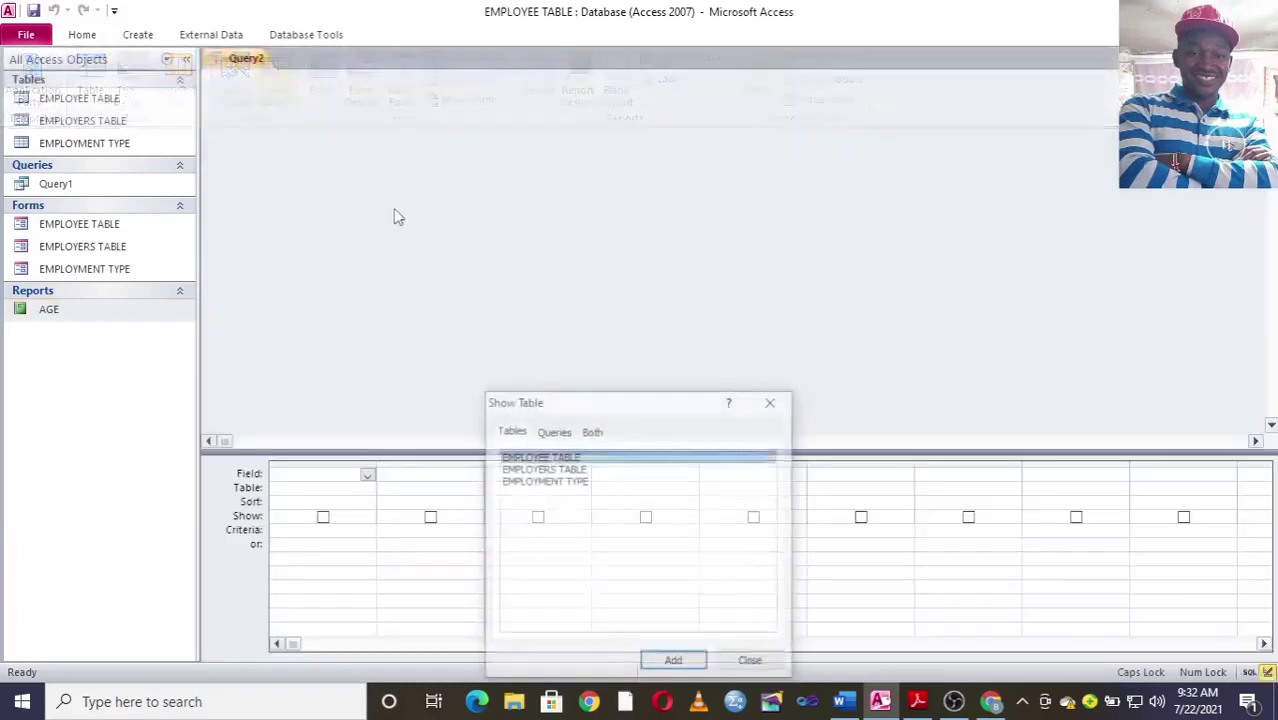
double_click(553, 458)
double_click(558, 468)
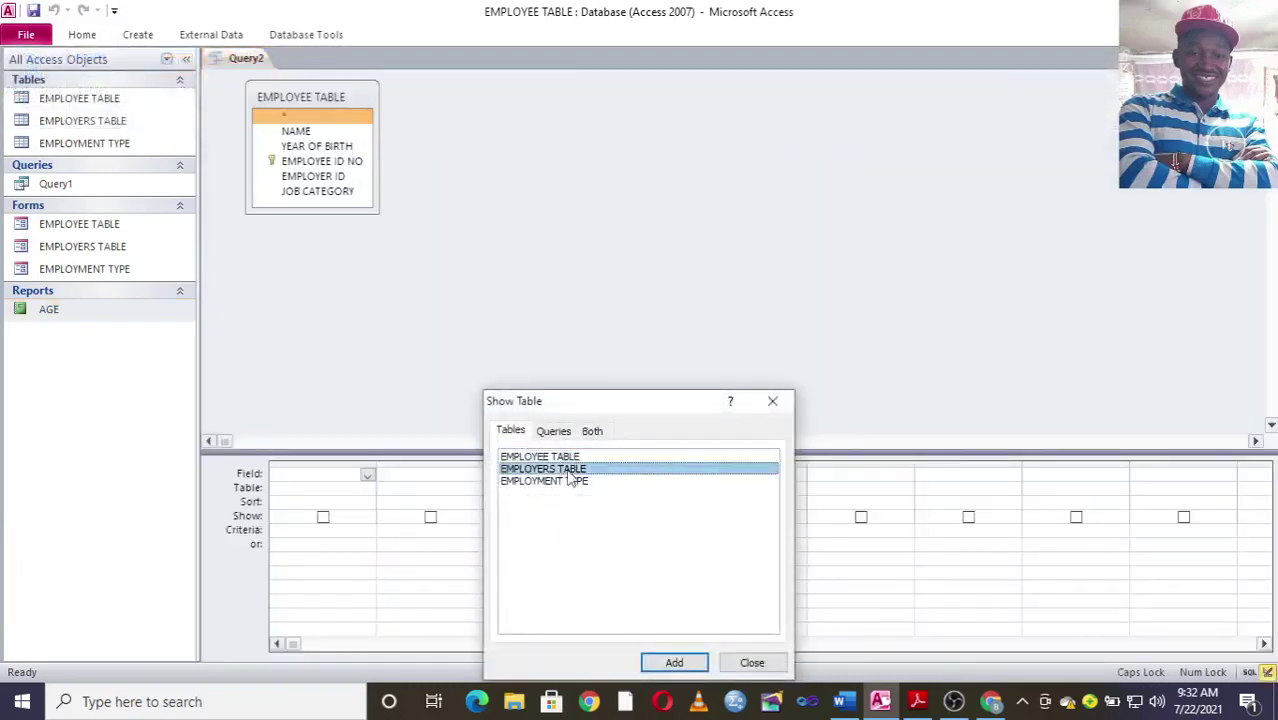
double_click(580, 481)
click(772, 401)
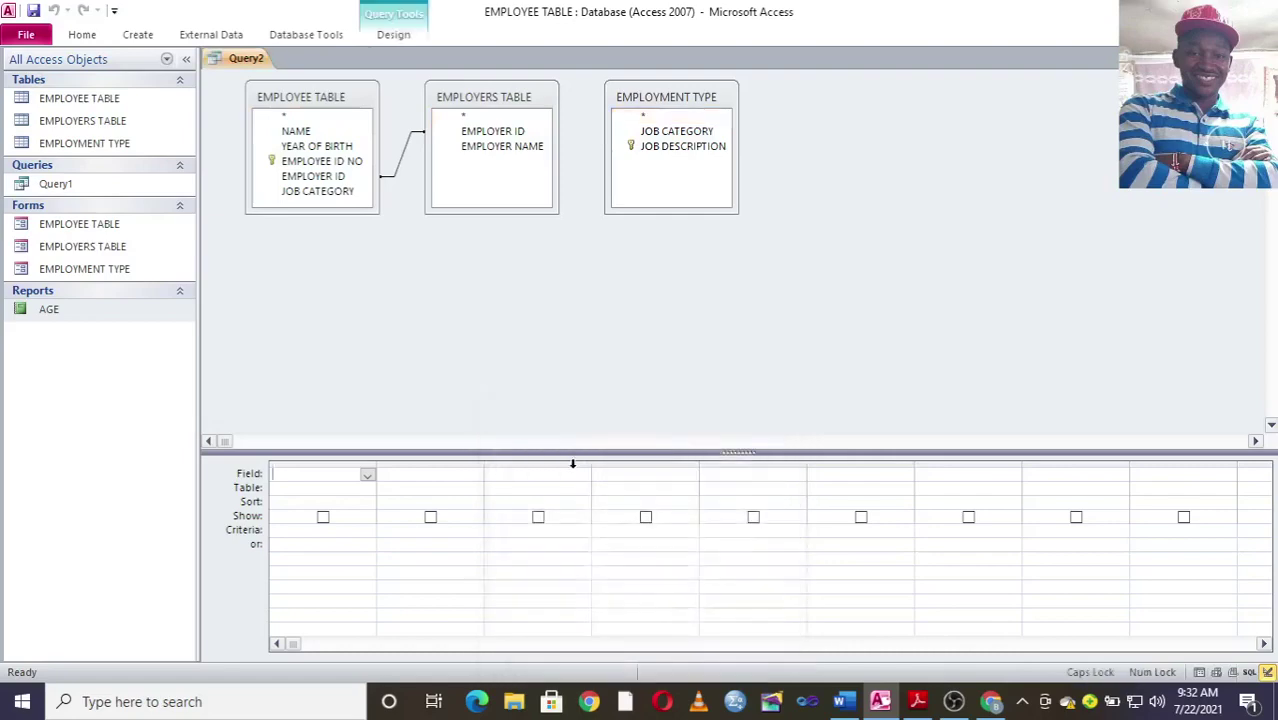
drag(573, 450, 552, 267)
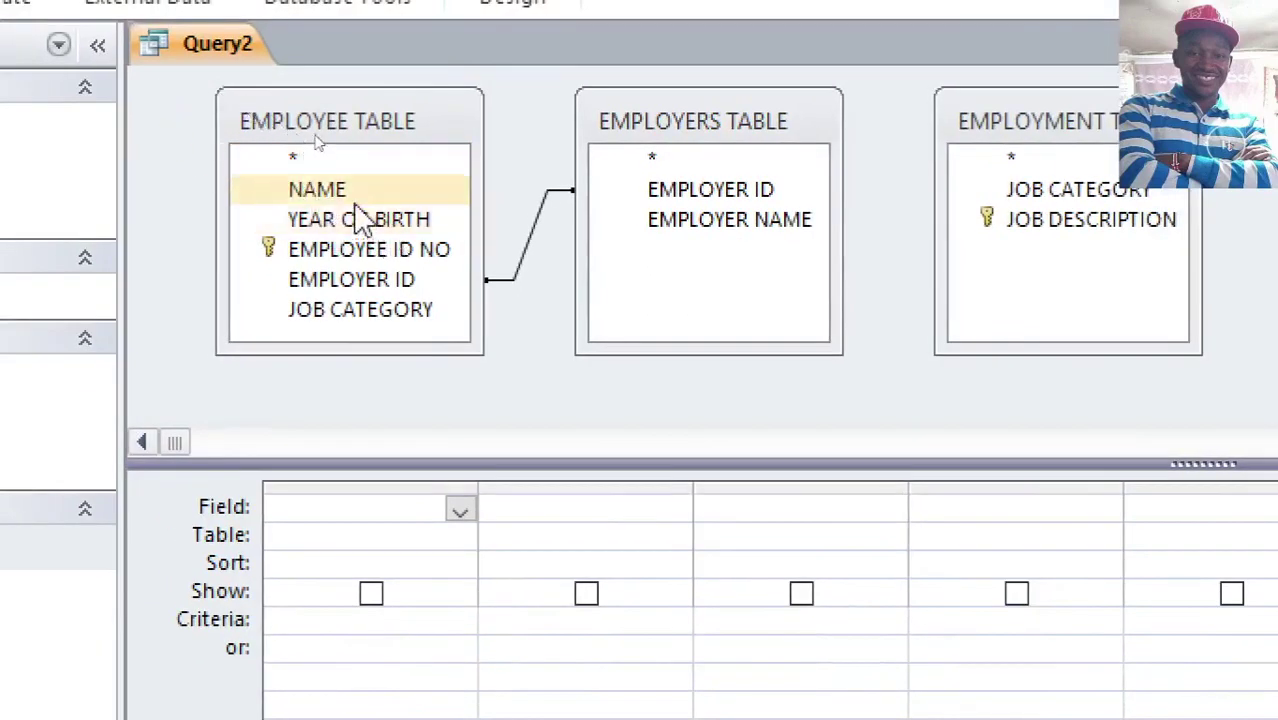
Add NAME from EMPLOYEE TABLE and JOB DESCRIPTION from EMPLOYMENT TYPE to the query and save it as EMPTYPE.
double_click(354, 188)
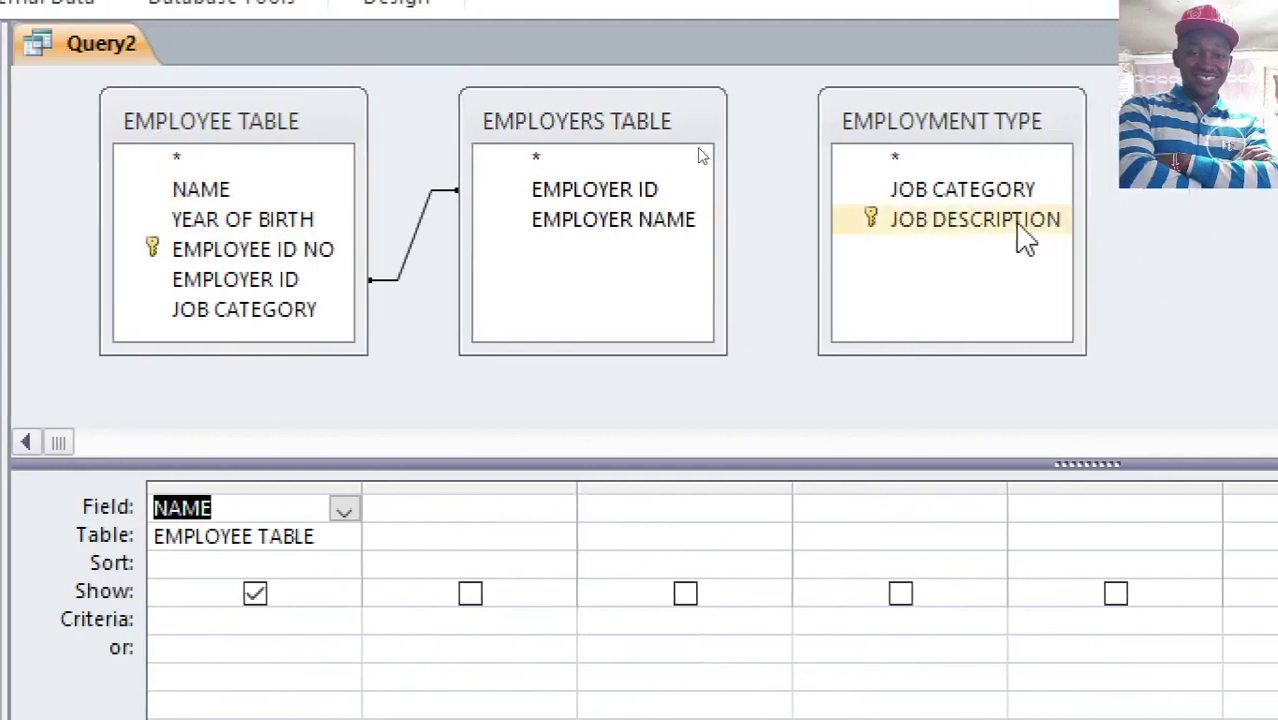
double_click(1006, 224)
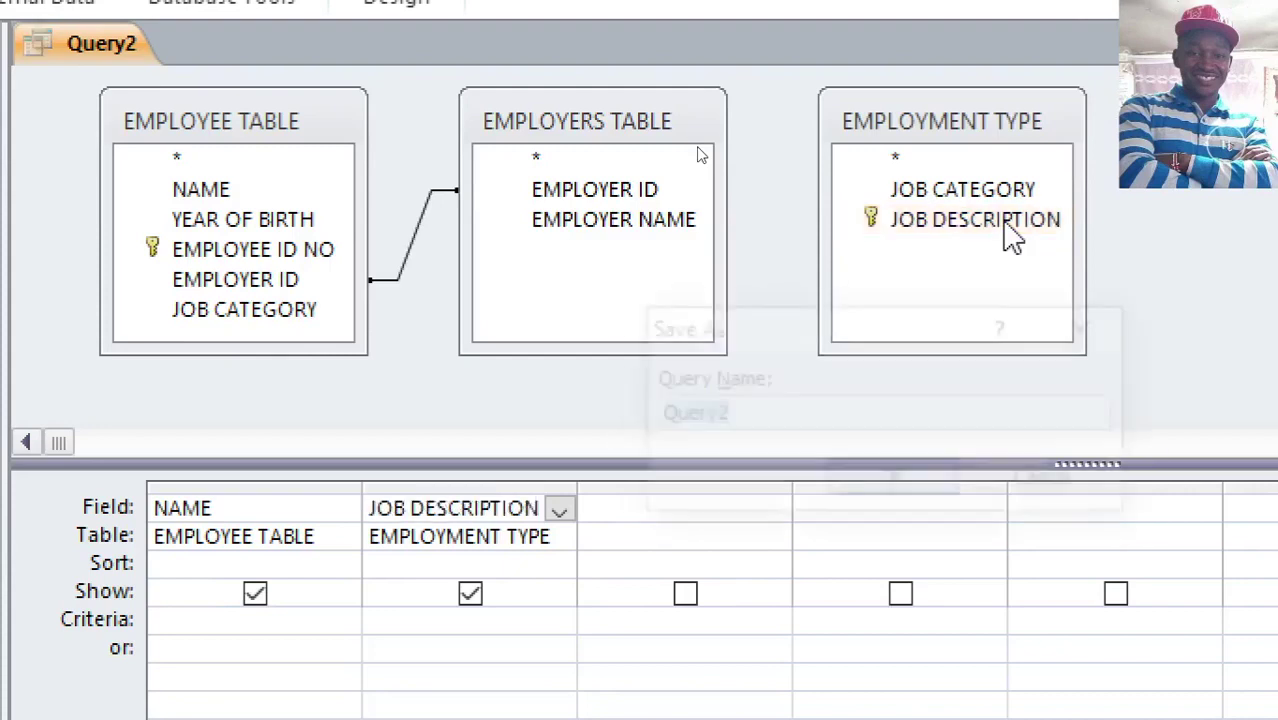
key(ctrl+s)
text(EMPTYPE)
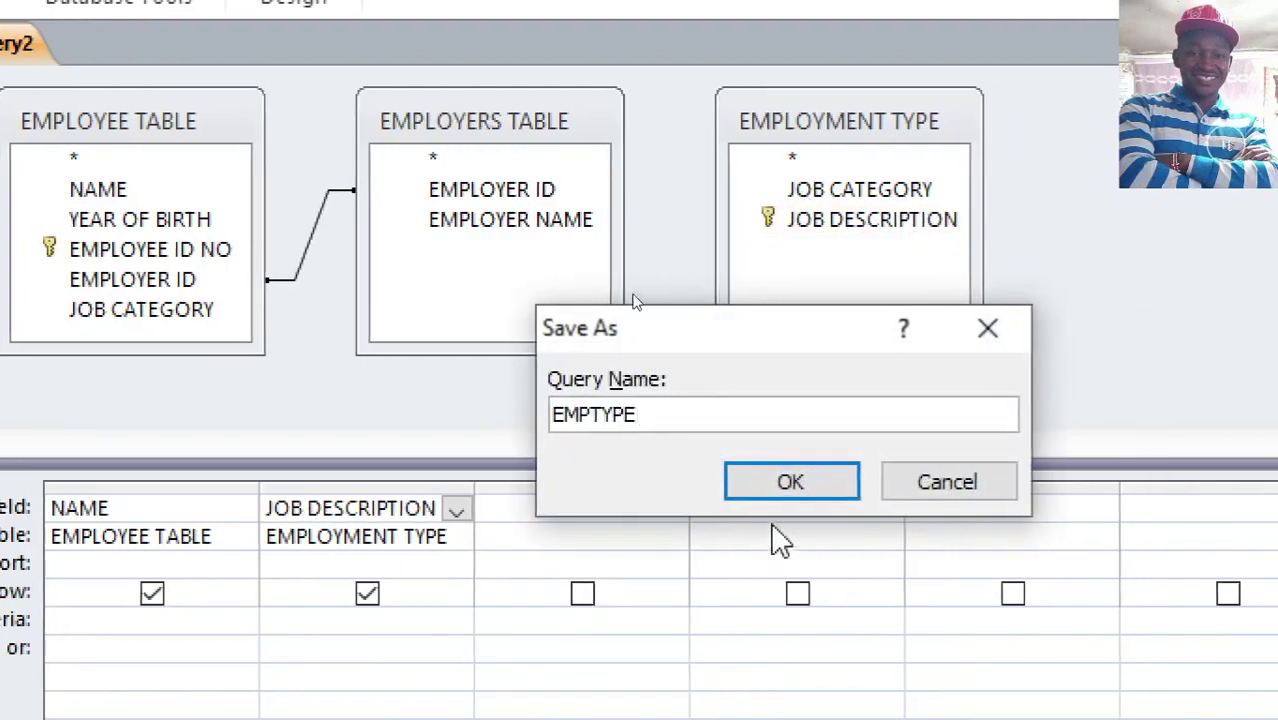
click(790, 492)
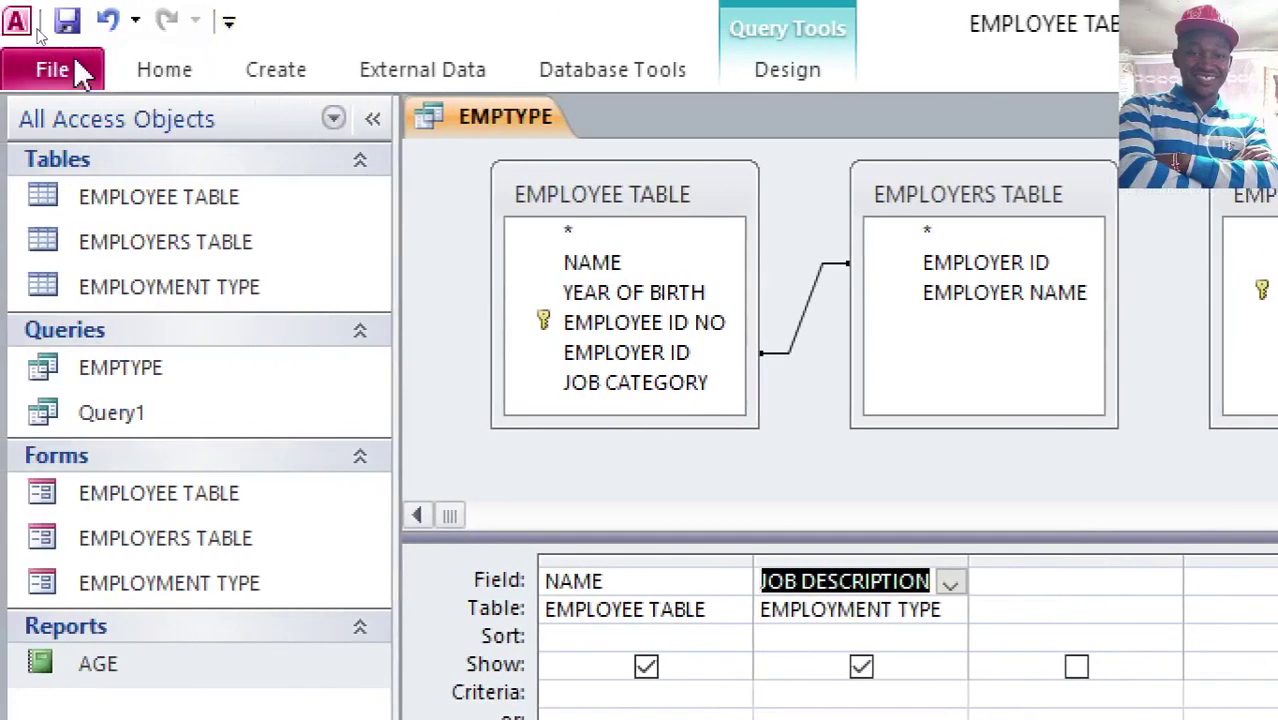
Display the EMPTYPE query's results in Datasheet View to check them, and close the query.
click(150, 70)
click(49, 131)
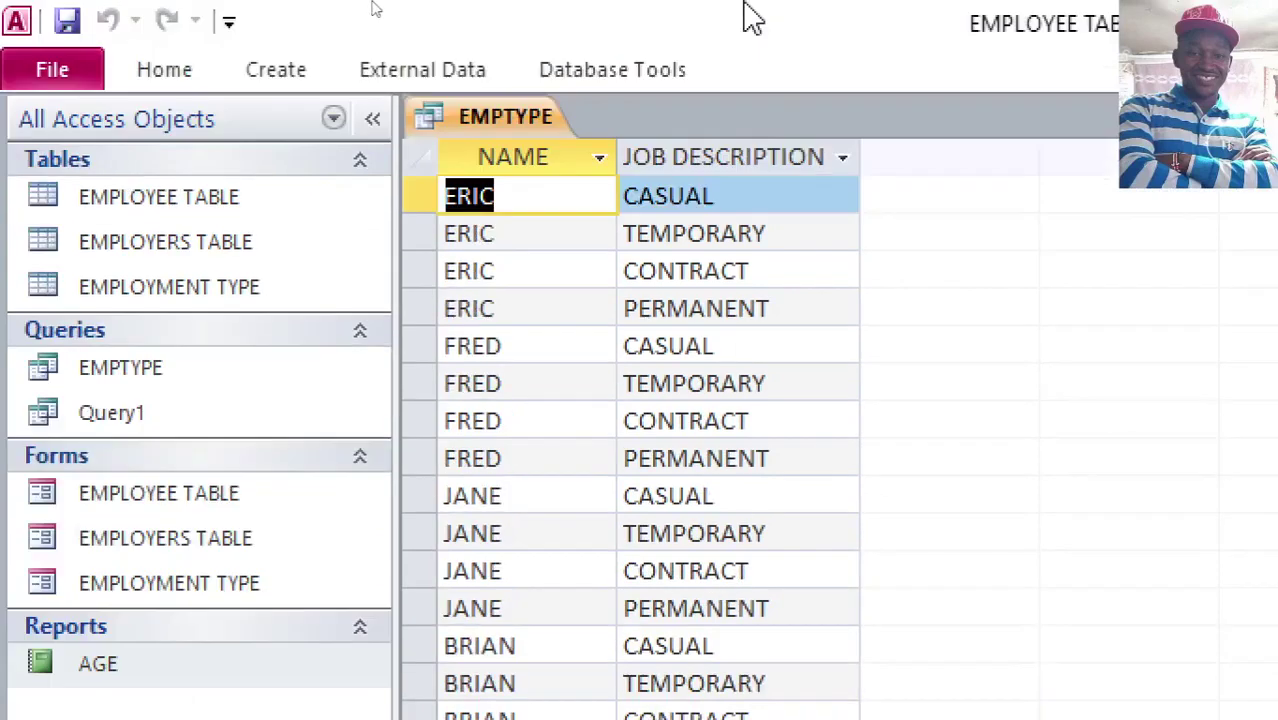
right_click(548, 116)
click(638, 183)
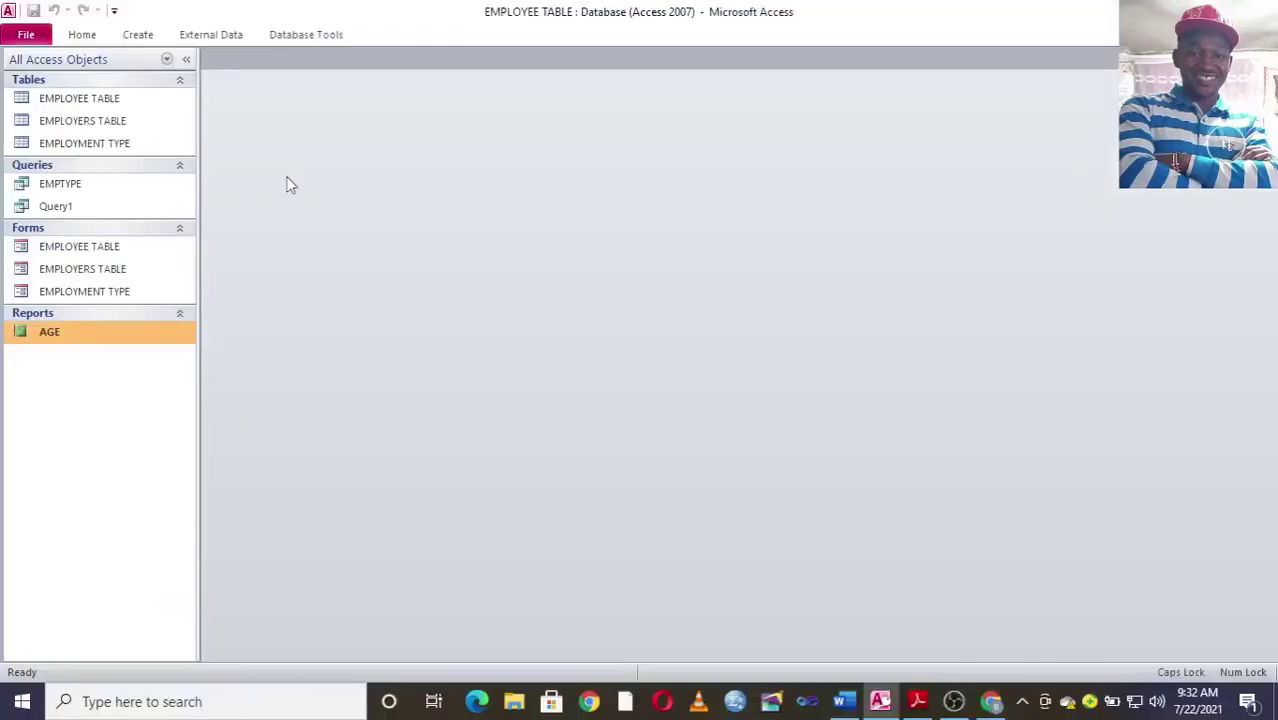
Switch to the exam PDF, read the pie chart task in question (c)(ii), and return to Access.
click(917, 701)
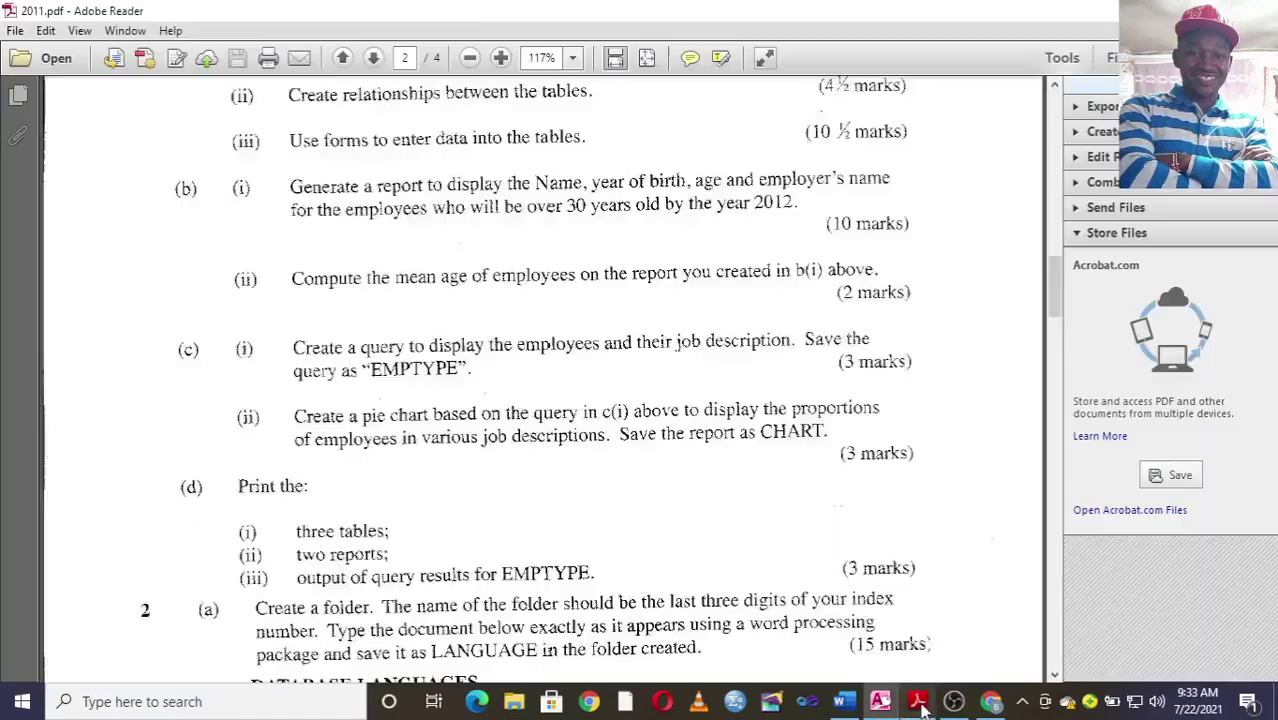
scroll(443, 437, down, 1)
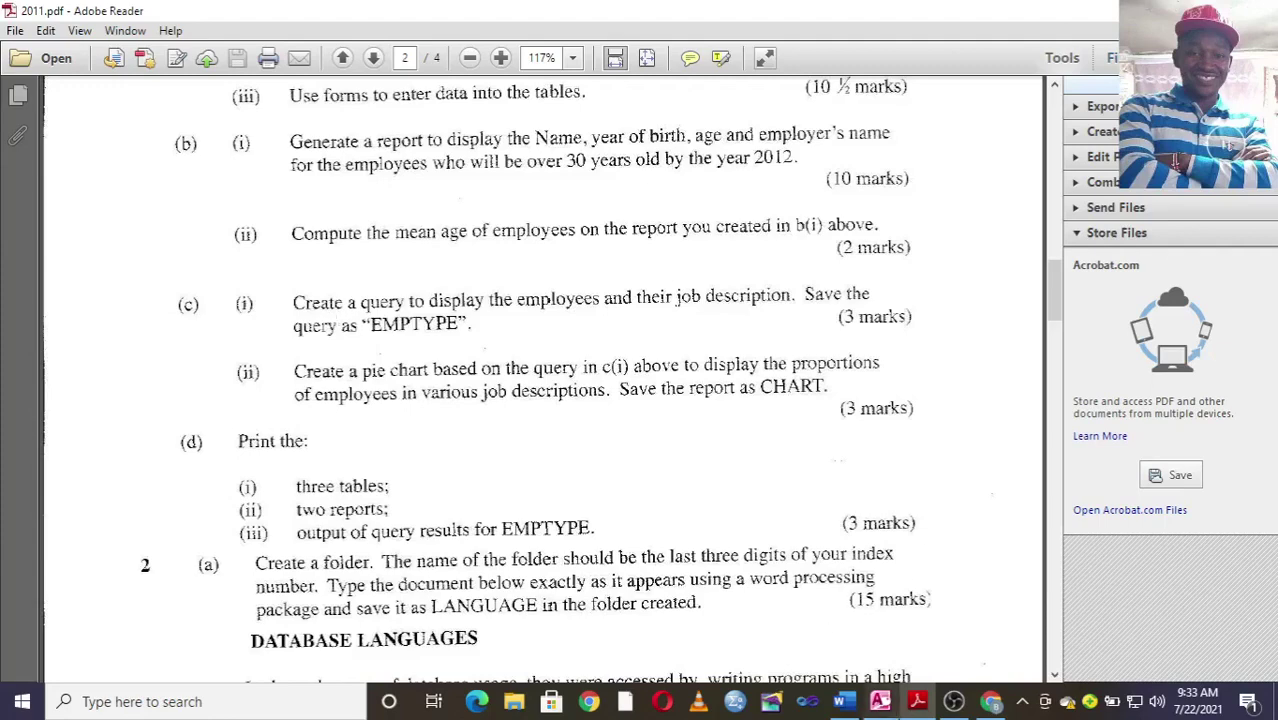
click(880, 701)
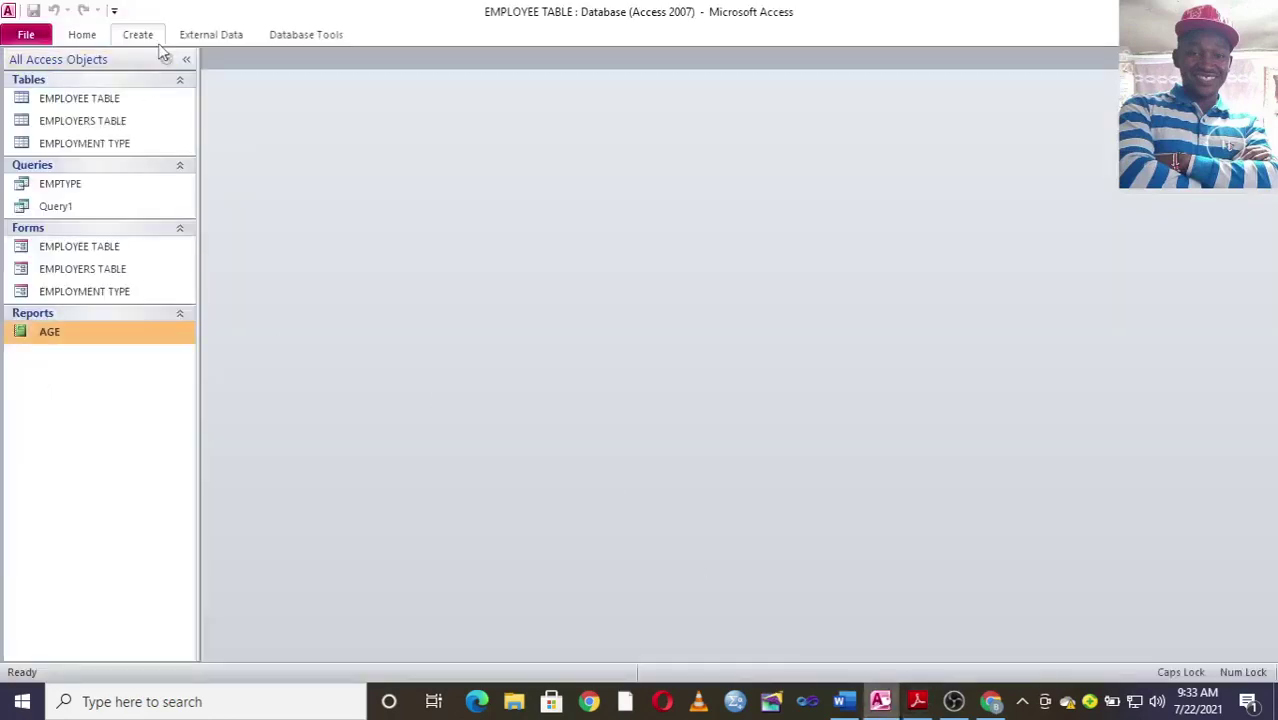
Create a report in Design View and draw a chart about 3.8 inches wide and 3 inches high in its Detail section.
click(145, 36)
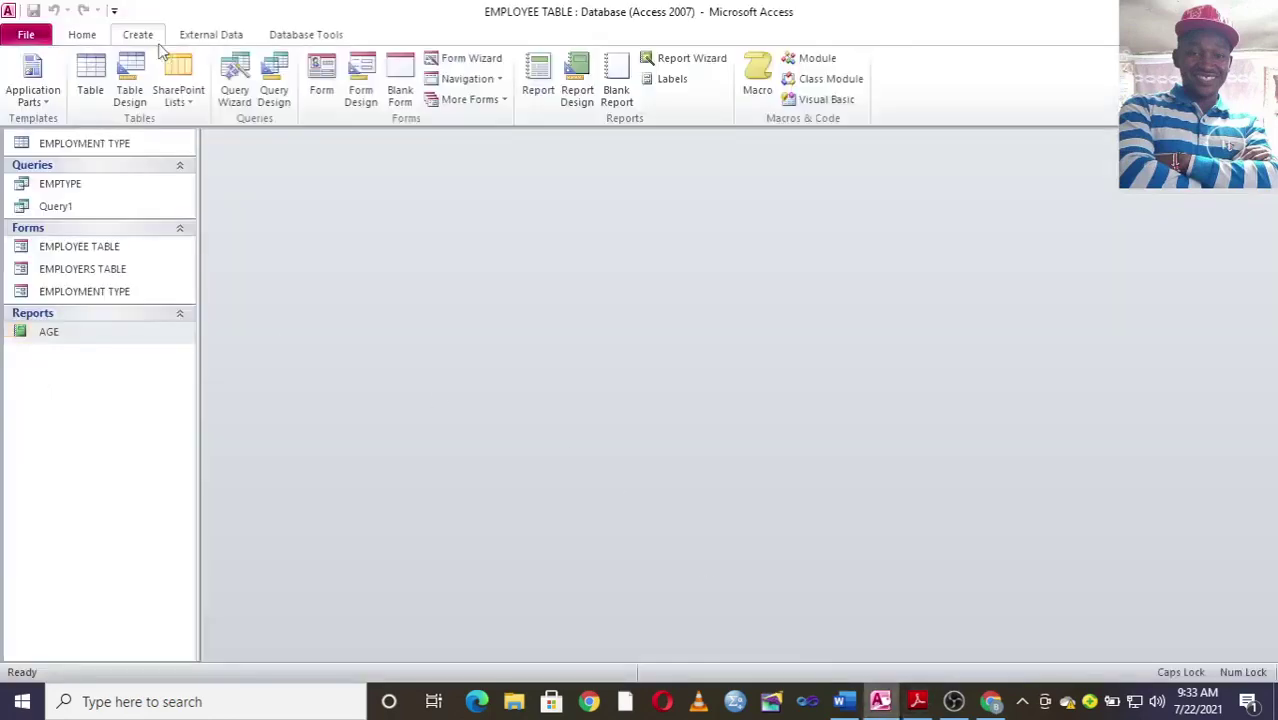
click(575, 95)
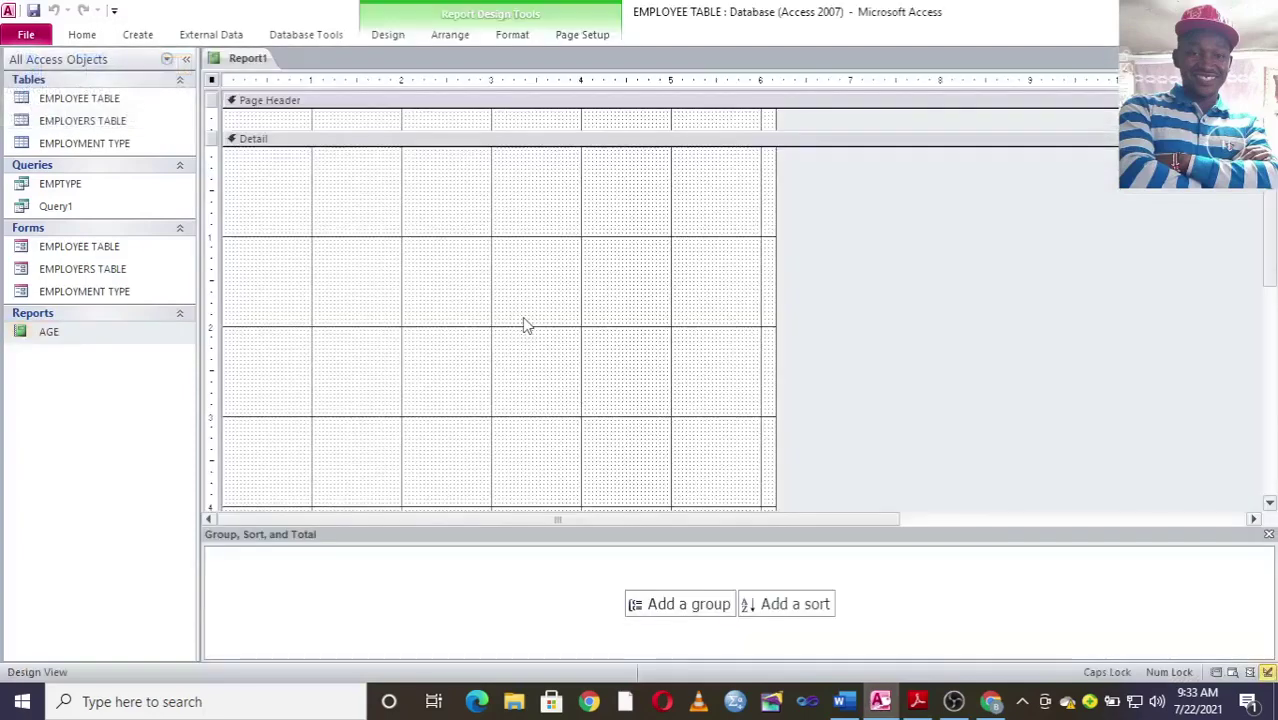
click(387, 40)
click(614, 80)
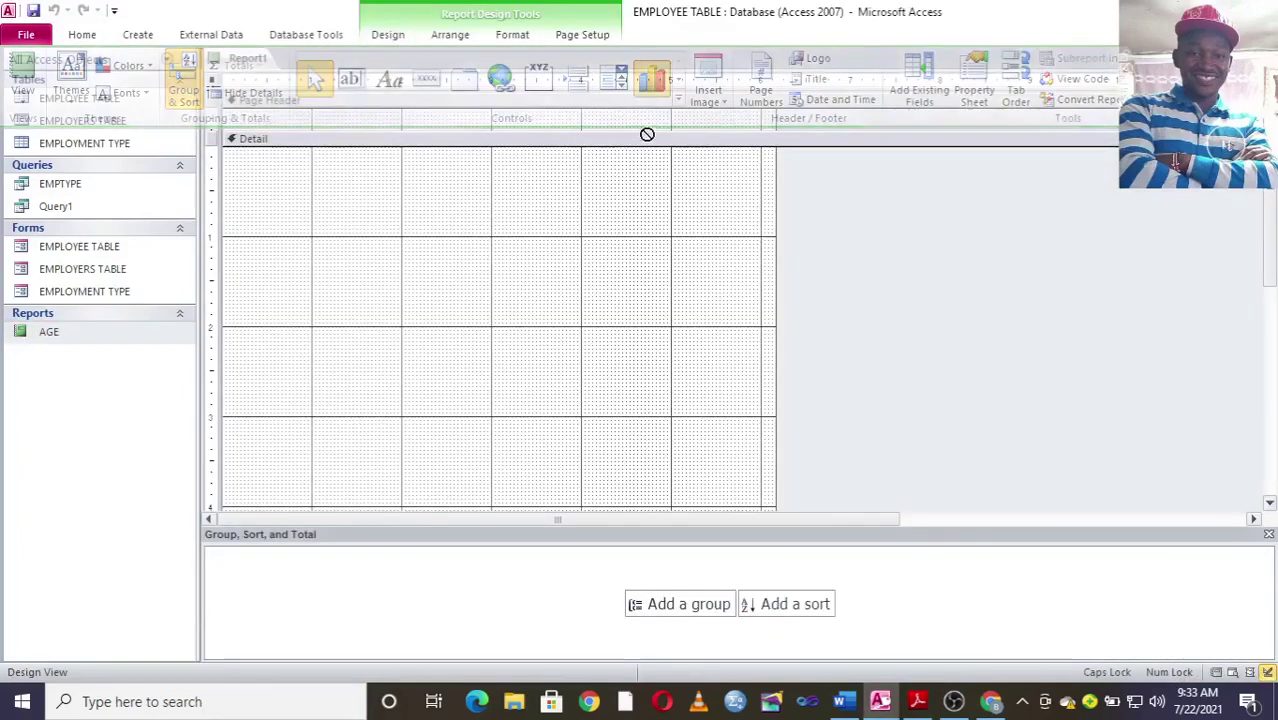
drag(374, 194, 716, 461)
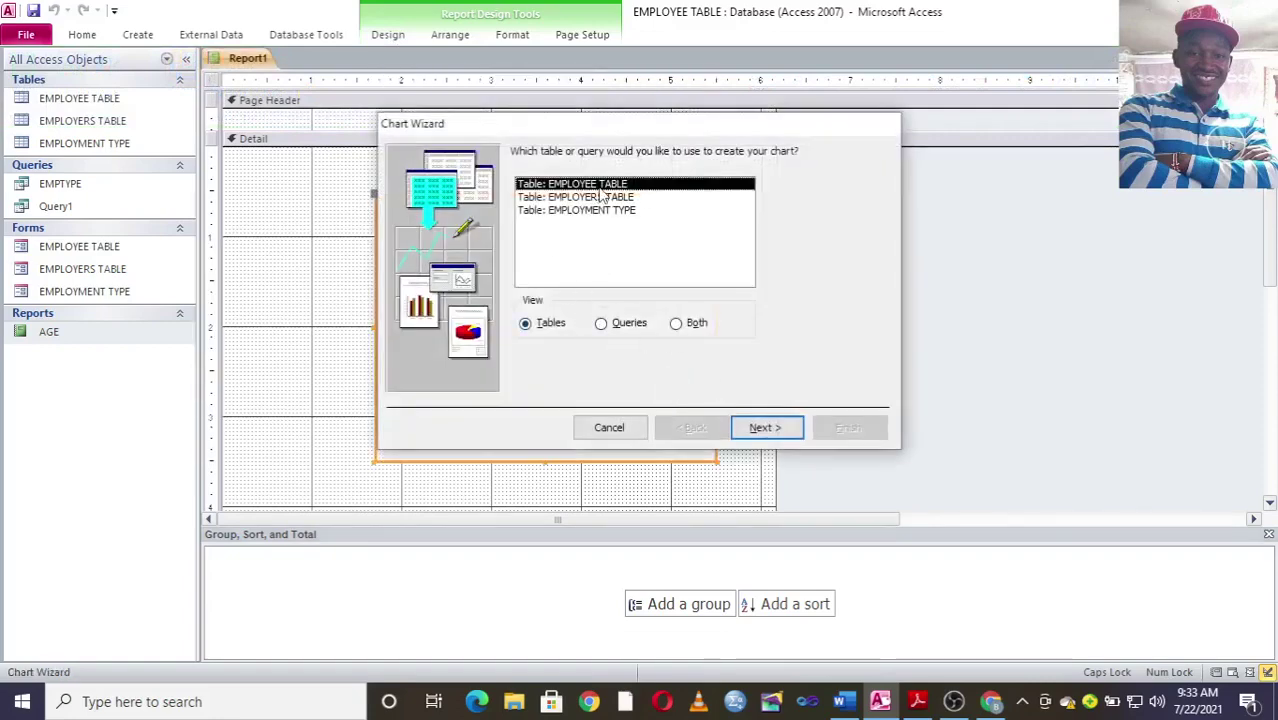
Base the chart on the EMPTYPE query and include its NAME and JOB DESCRIPTION fields.
click(603, 325)
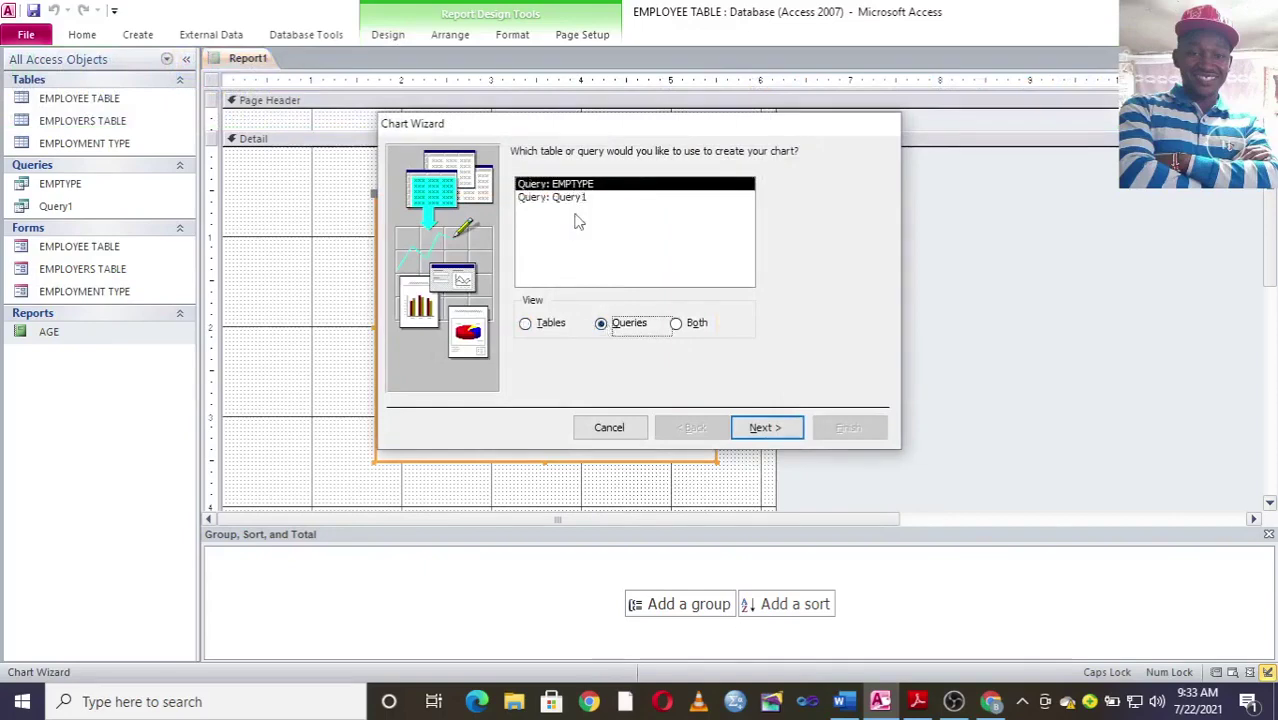
click(762, 428)
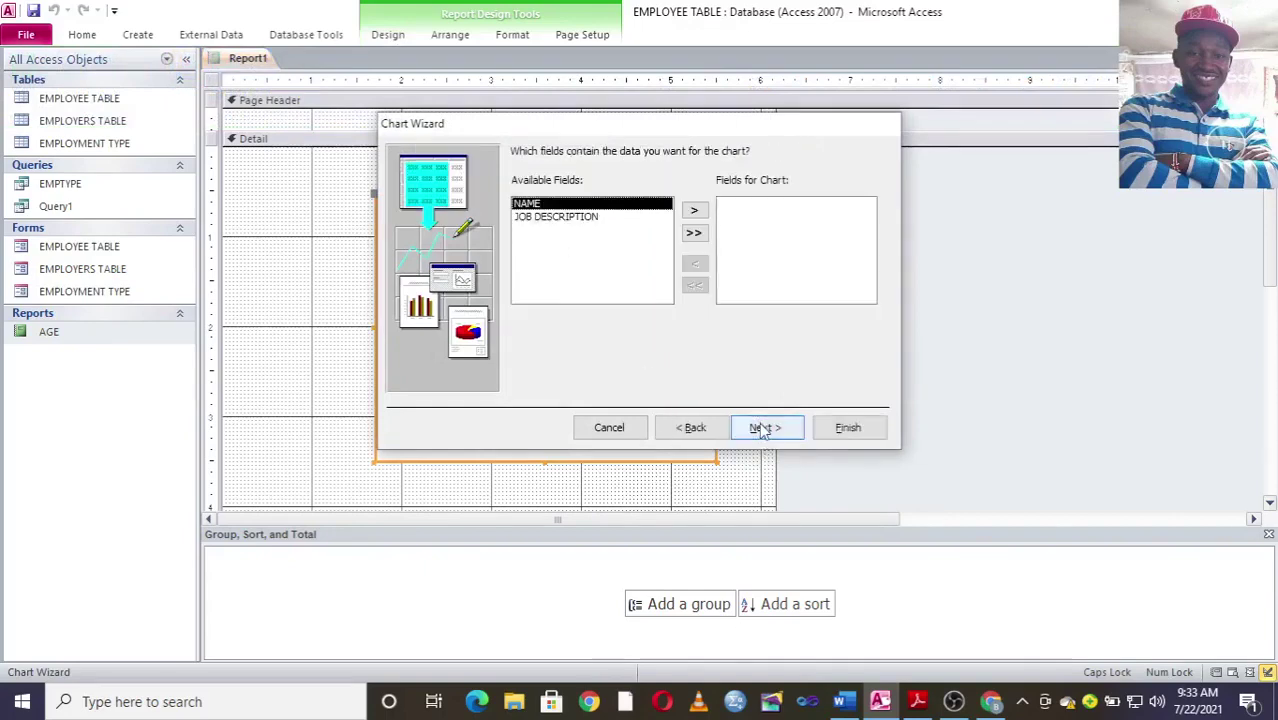
click(694, 210)
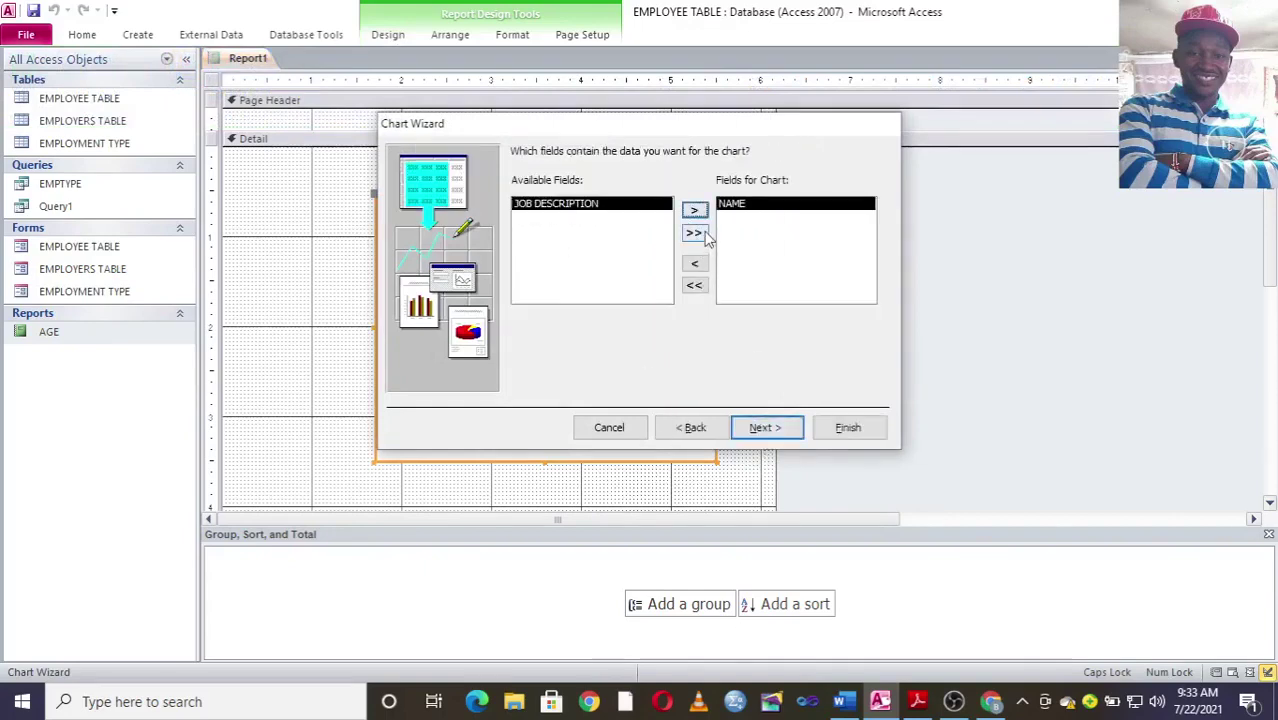
click(700, 233)
click(760, 428)
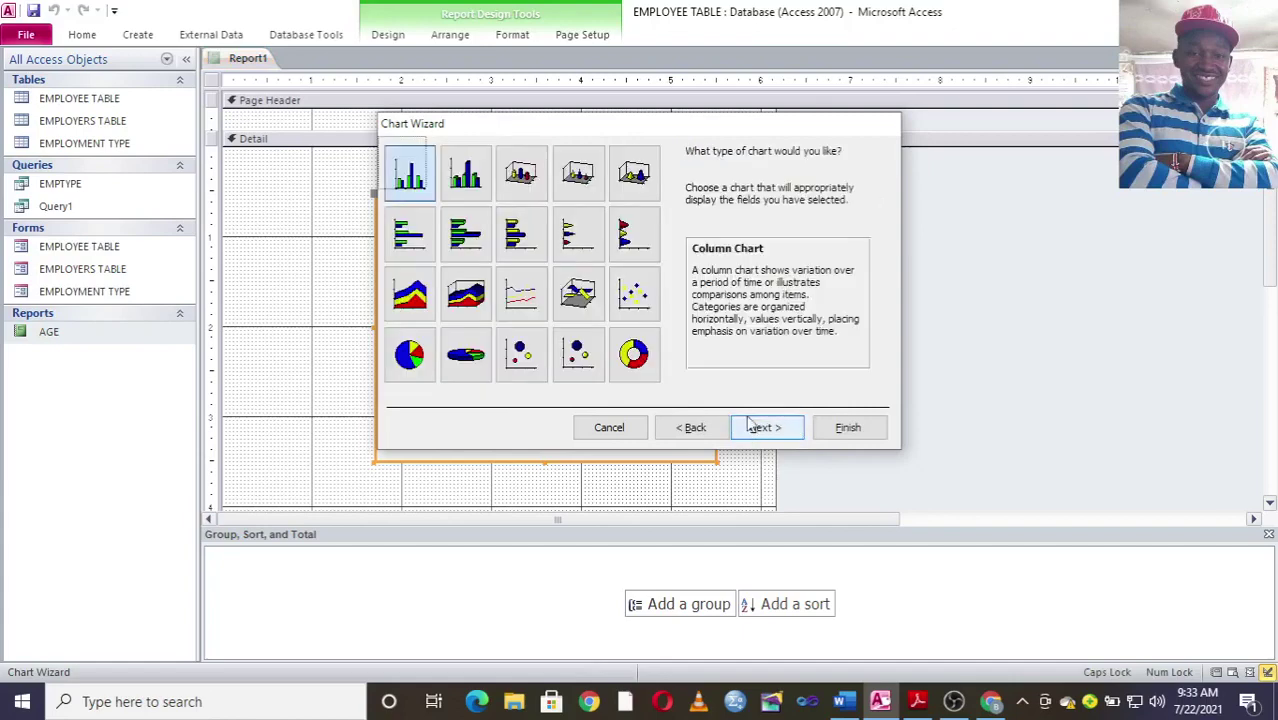
Make the chart a 3-D pie chart with the proposed data layout, title it CHART with a legend displayed, and finish it.
click(645, 363)
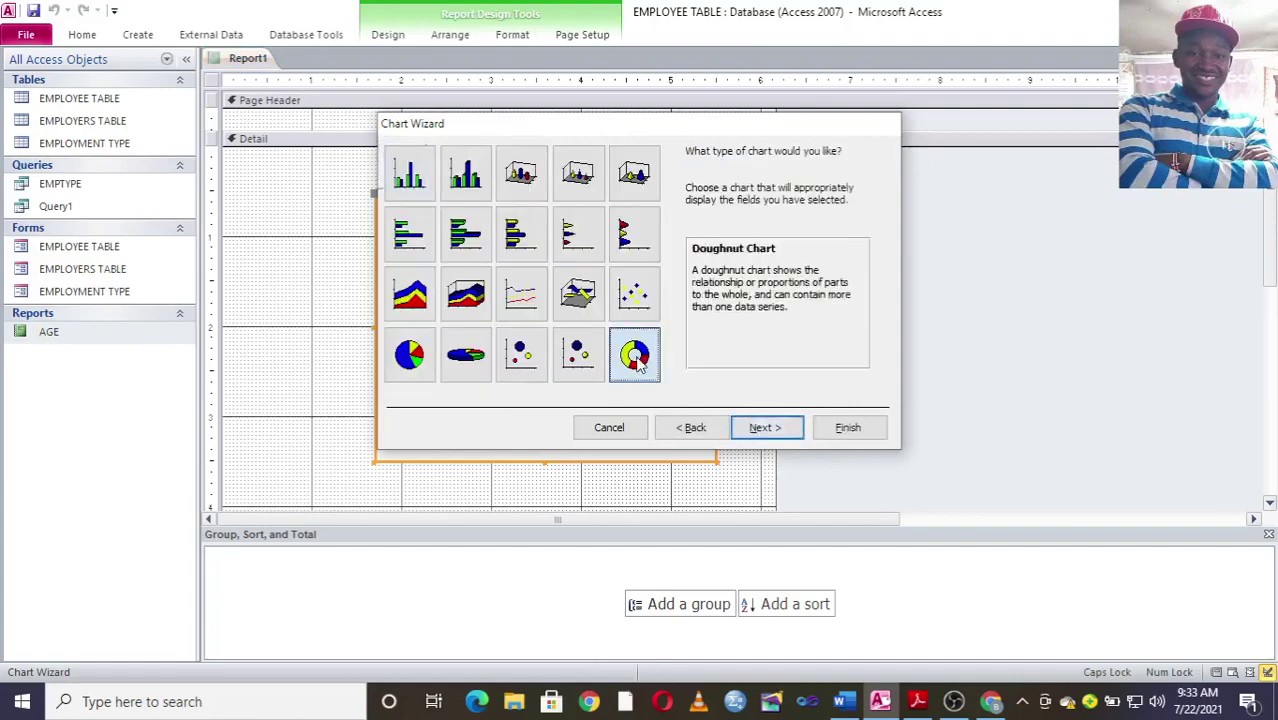
click(424, 362)
click(460, 360)
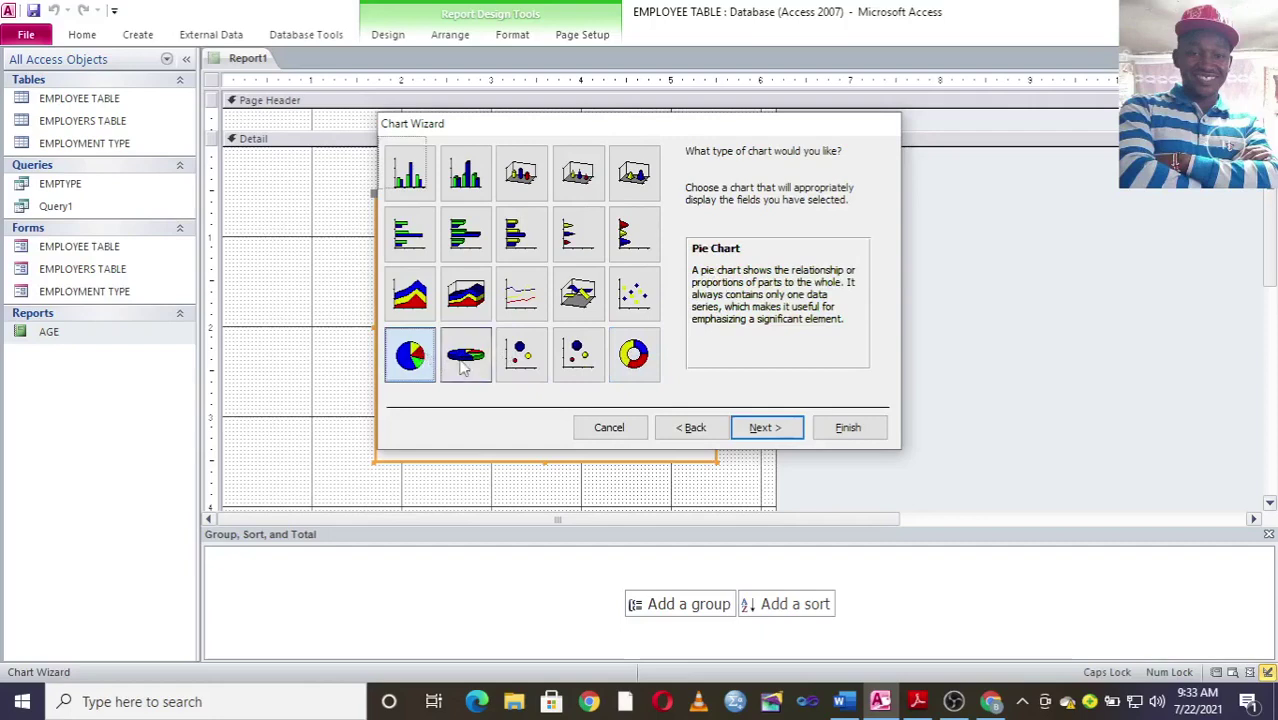
click(765, 427)
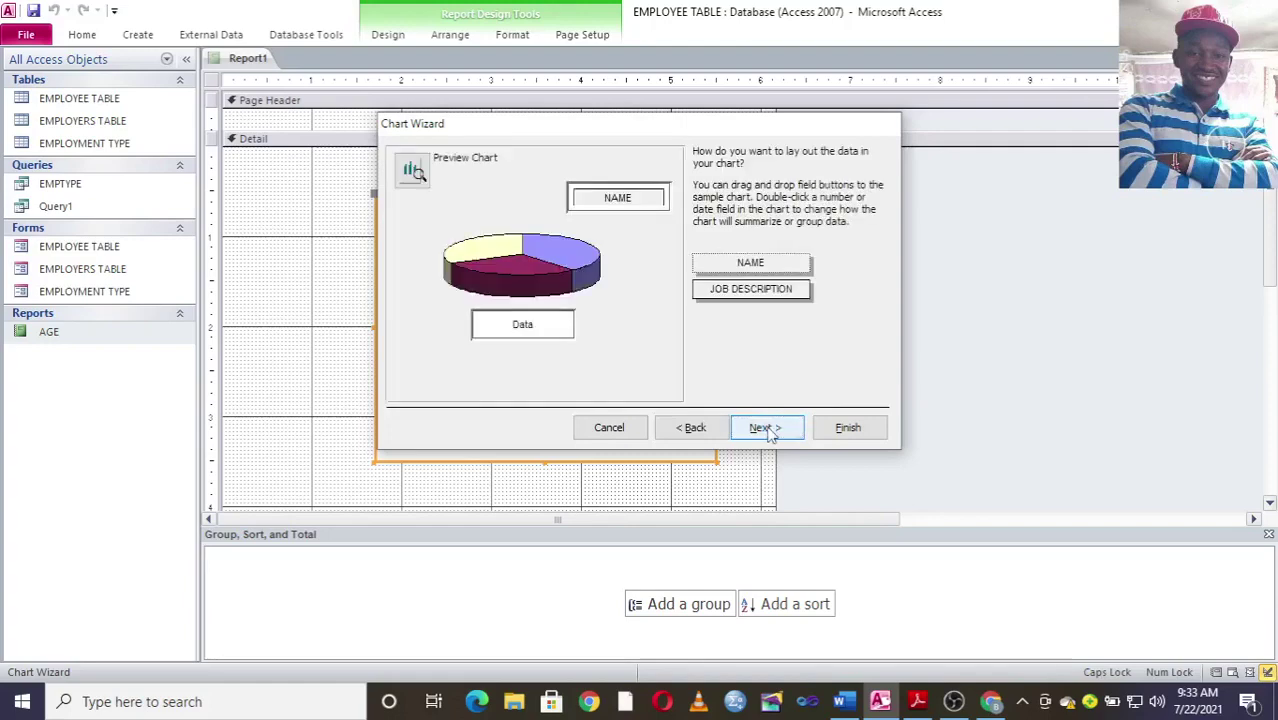
click(765, 427)
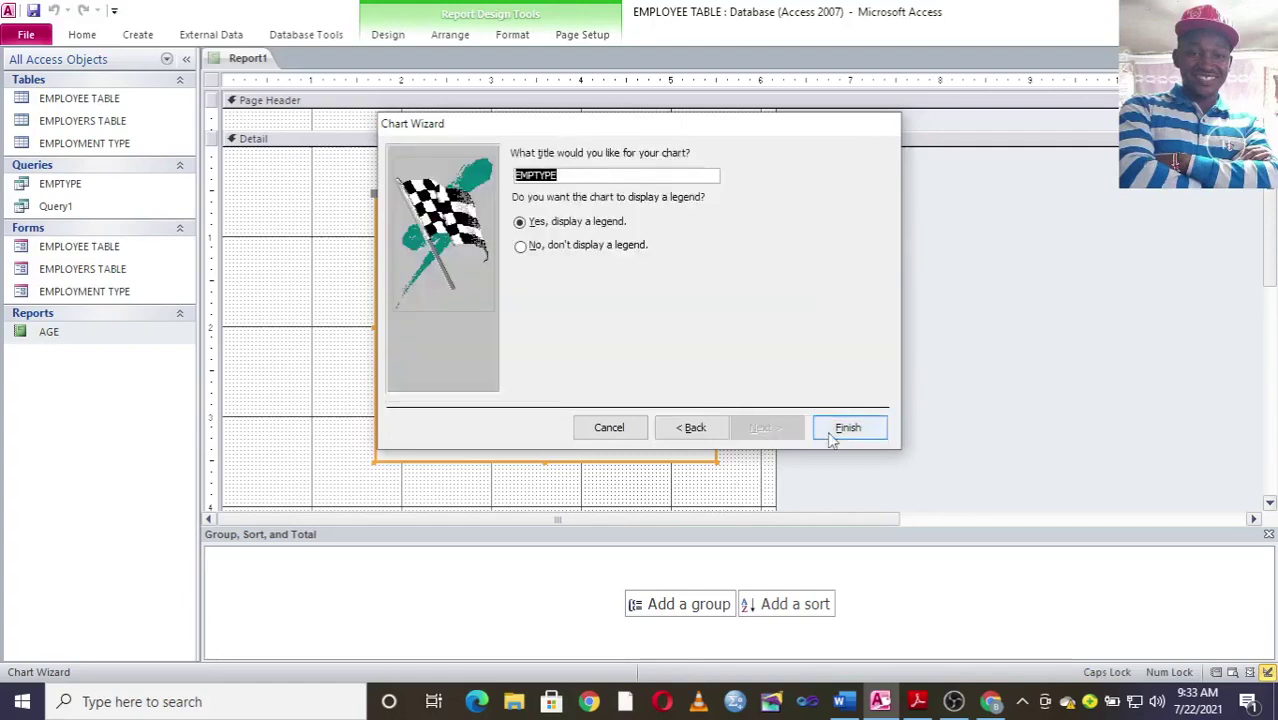
text(CHART)
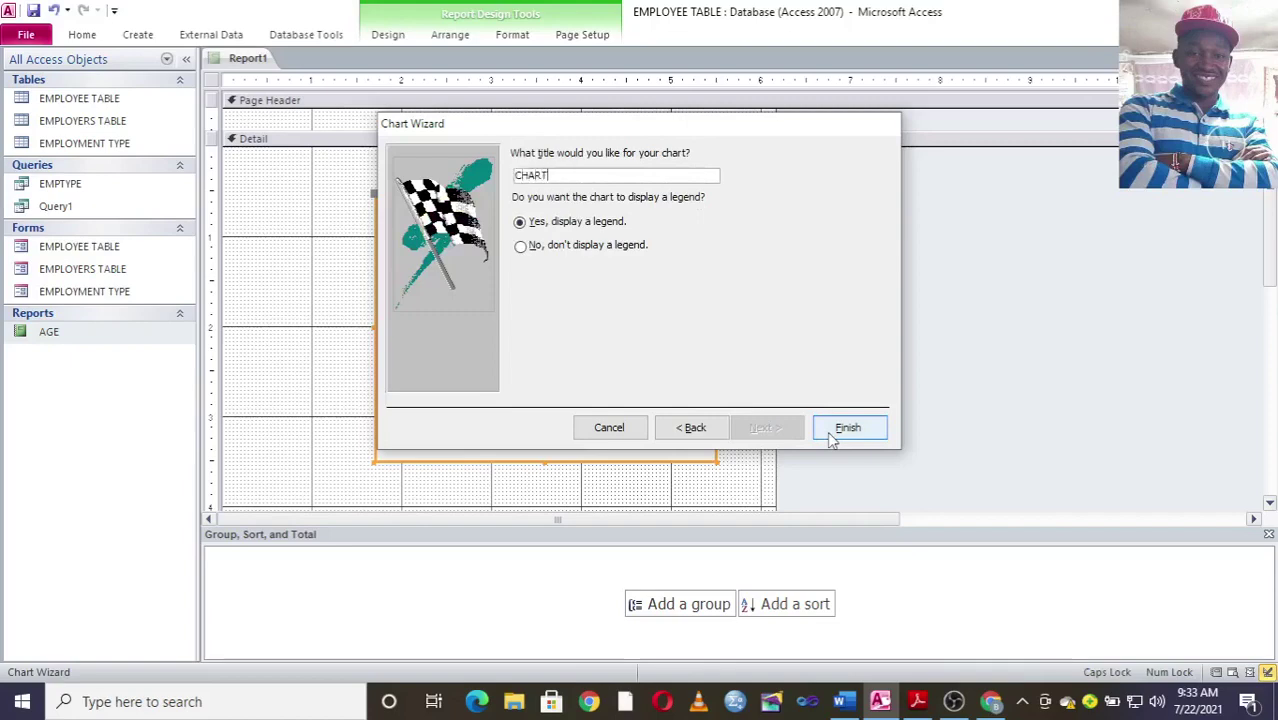
click(832, 437)
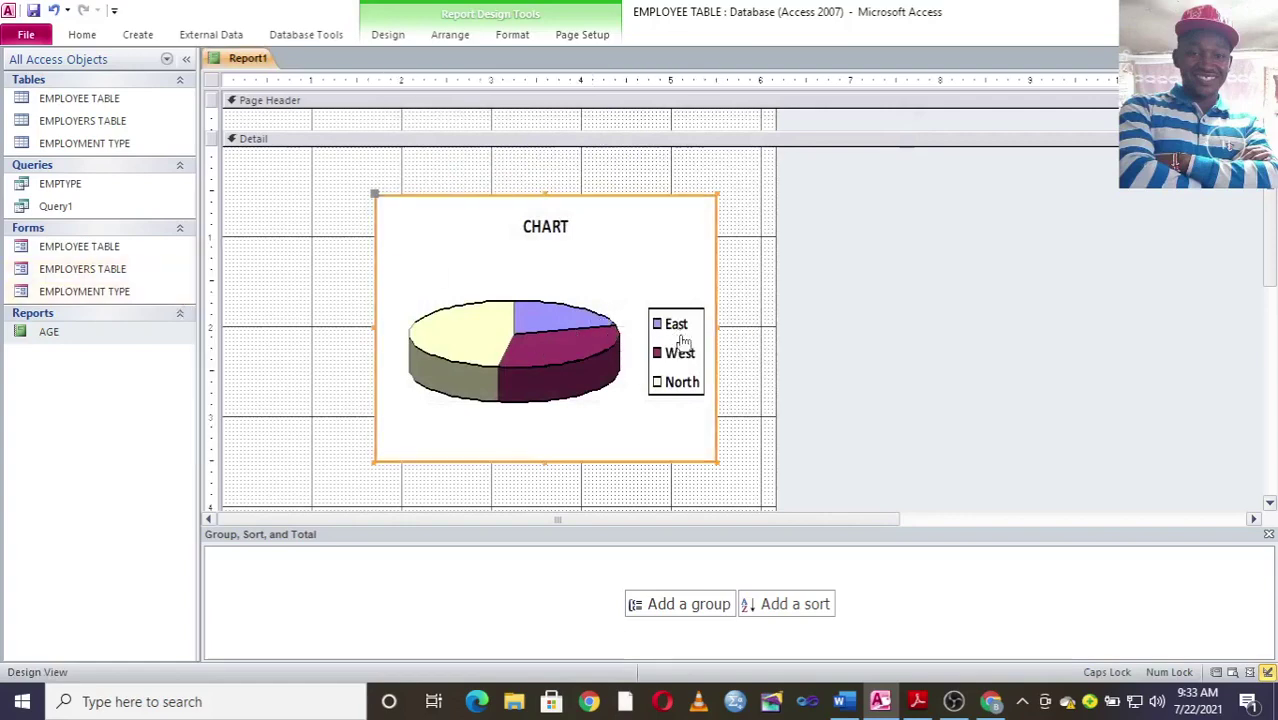
click(55, 334)
click(86, 290)
click(87, 272)
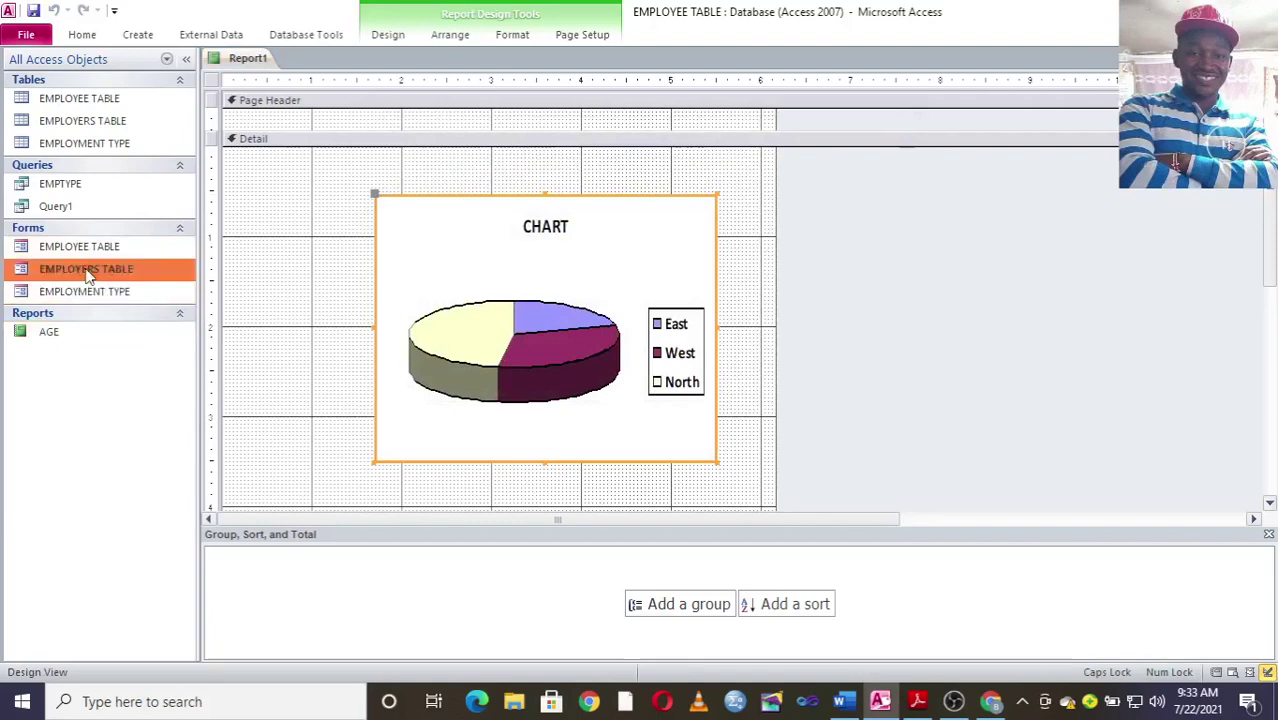
click(85, 143)
Save the pie chart report as CHART and close it.
right_click(244, 62)
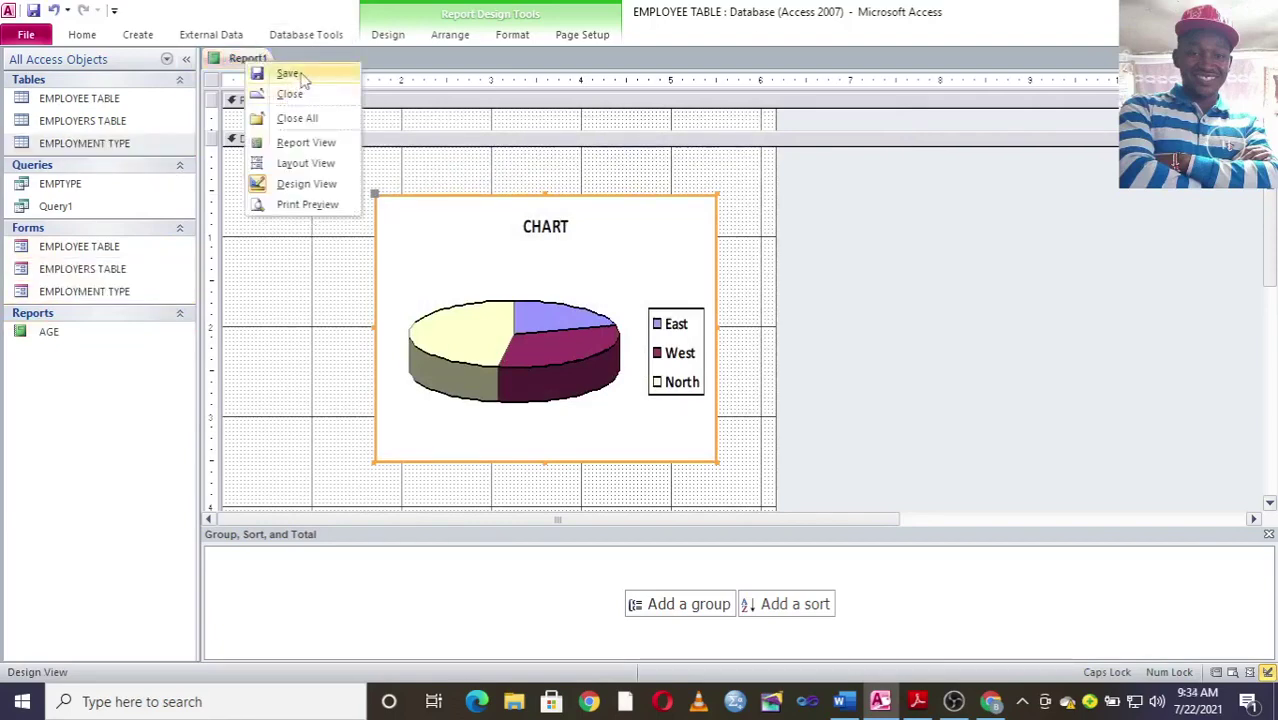
click(284, 73)
text(CHART)
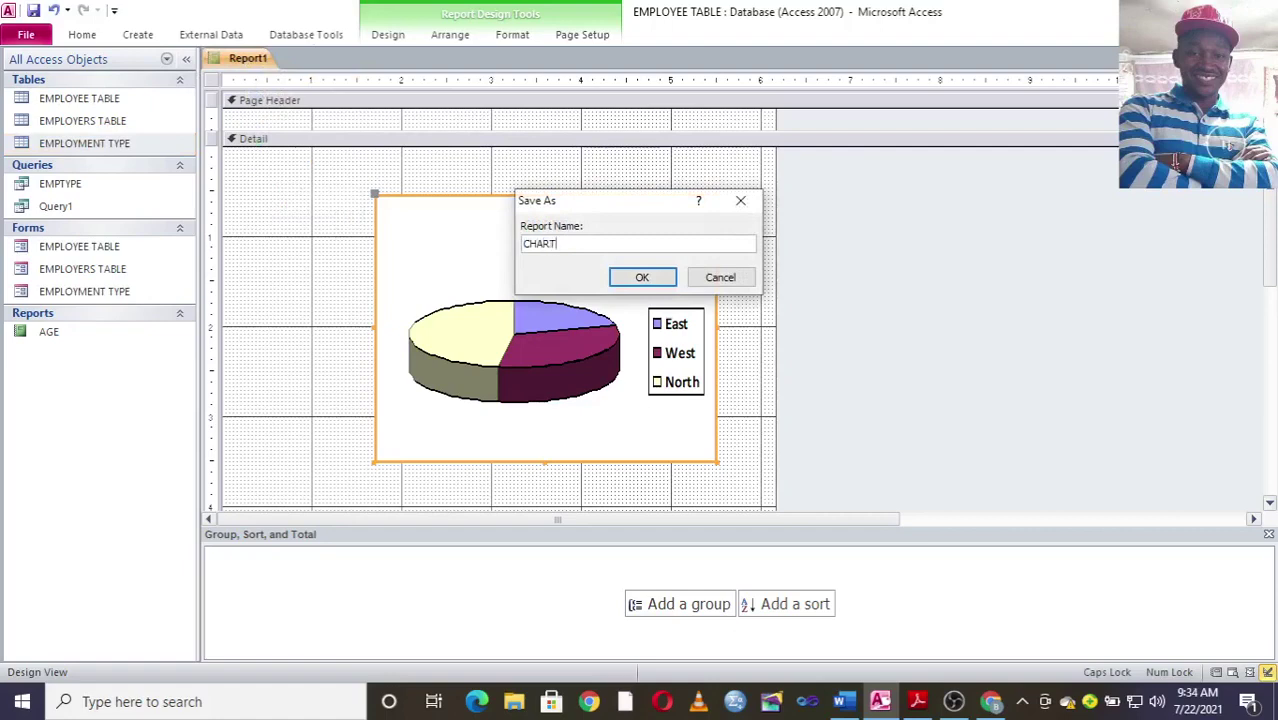
key(Return)
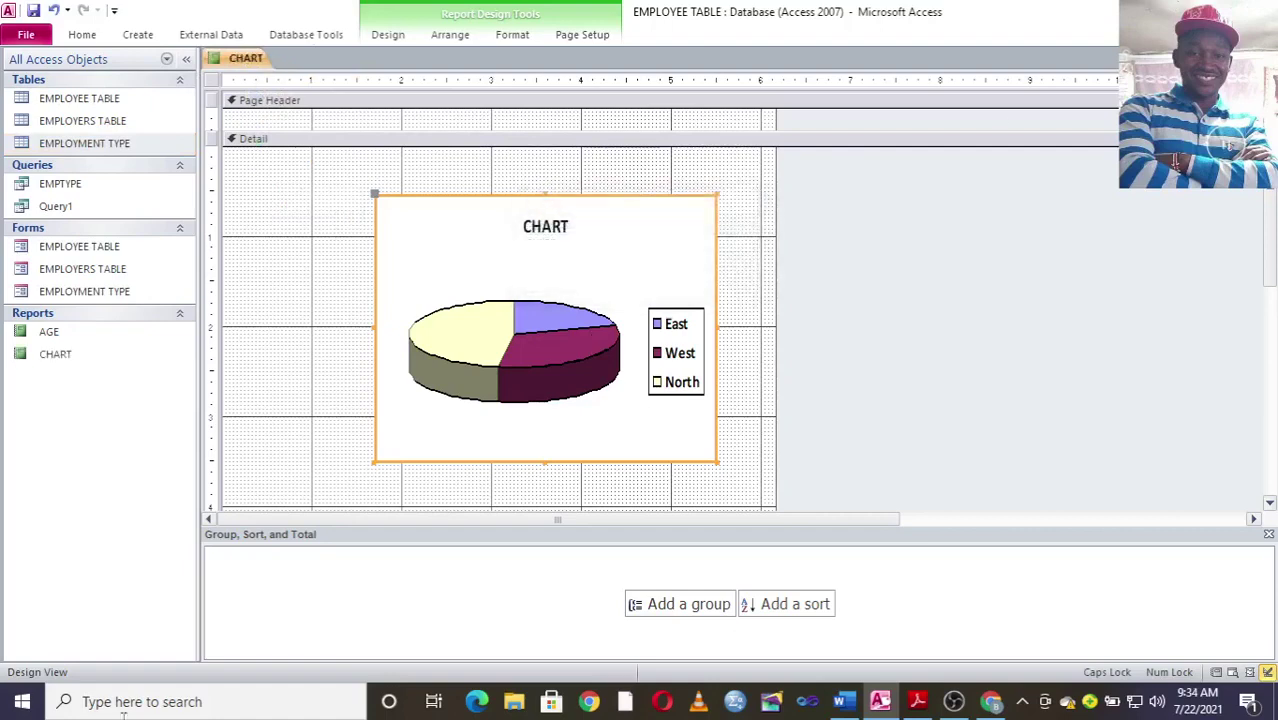
click(1268, 58)
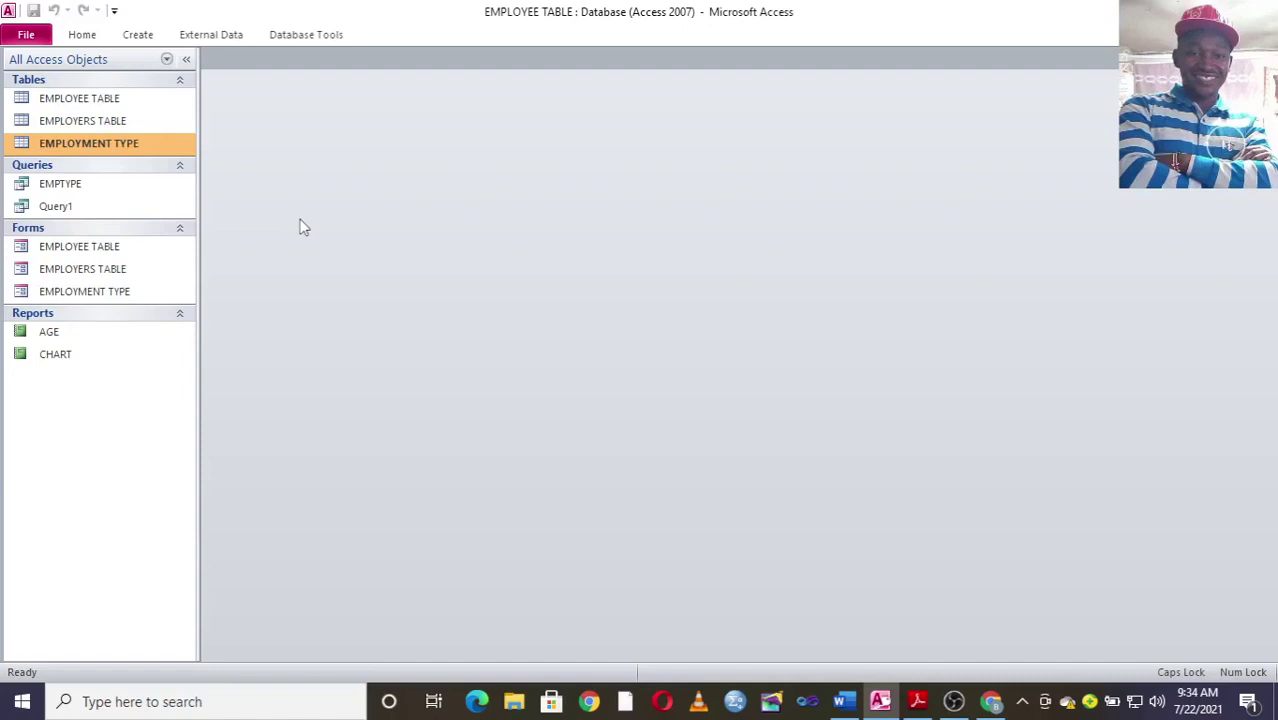
Open EMPLOYEE TABLE and EMPLOYERS TABLE to review their records, and read questions 1(d) and 2(a) in the exam PDF.
double_click(80, 98)
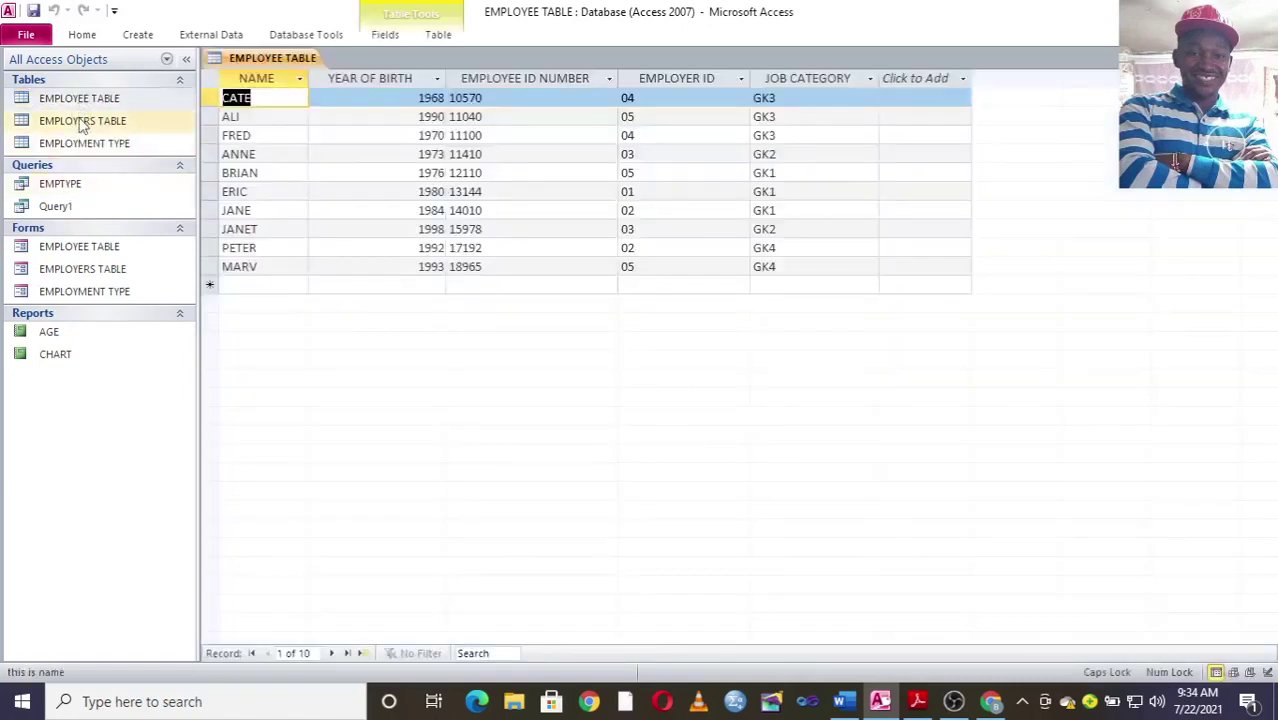
double_click(82, 120)
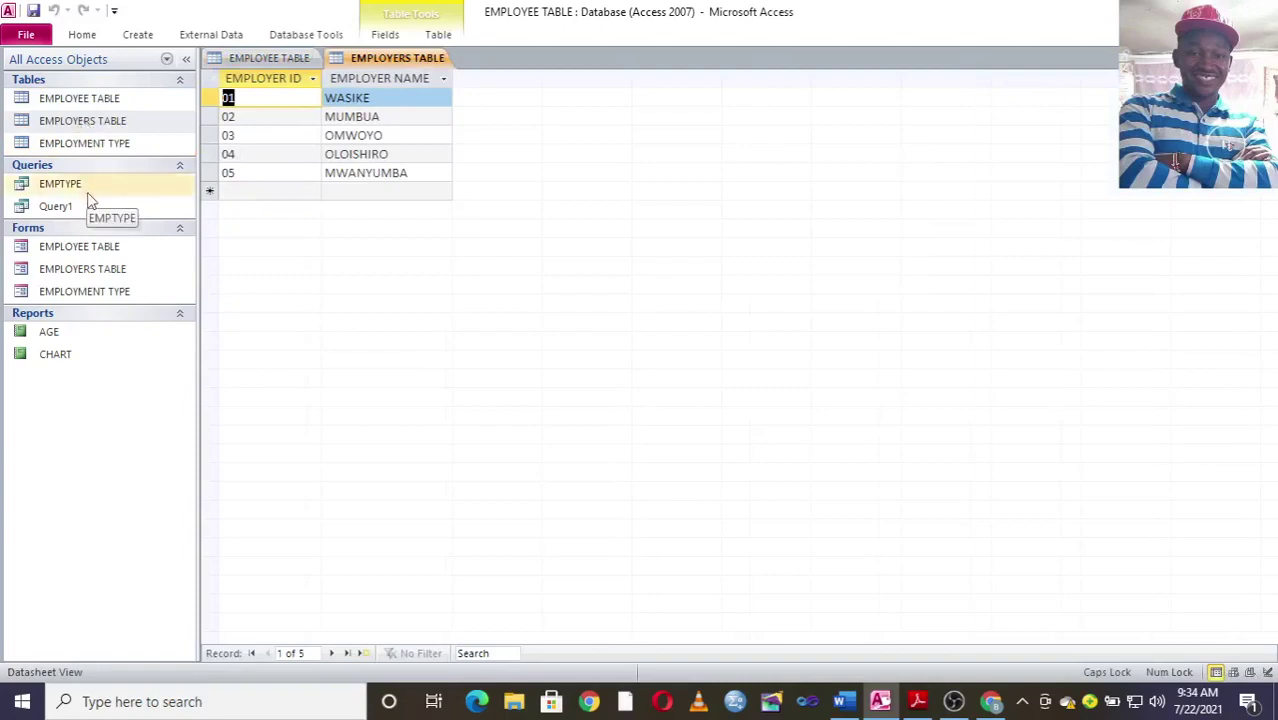
click(917, 701)
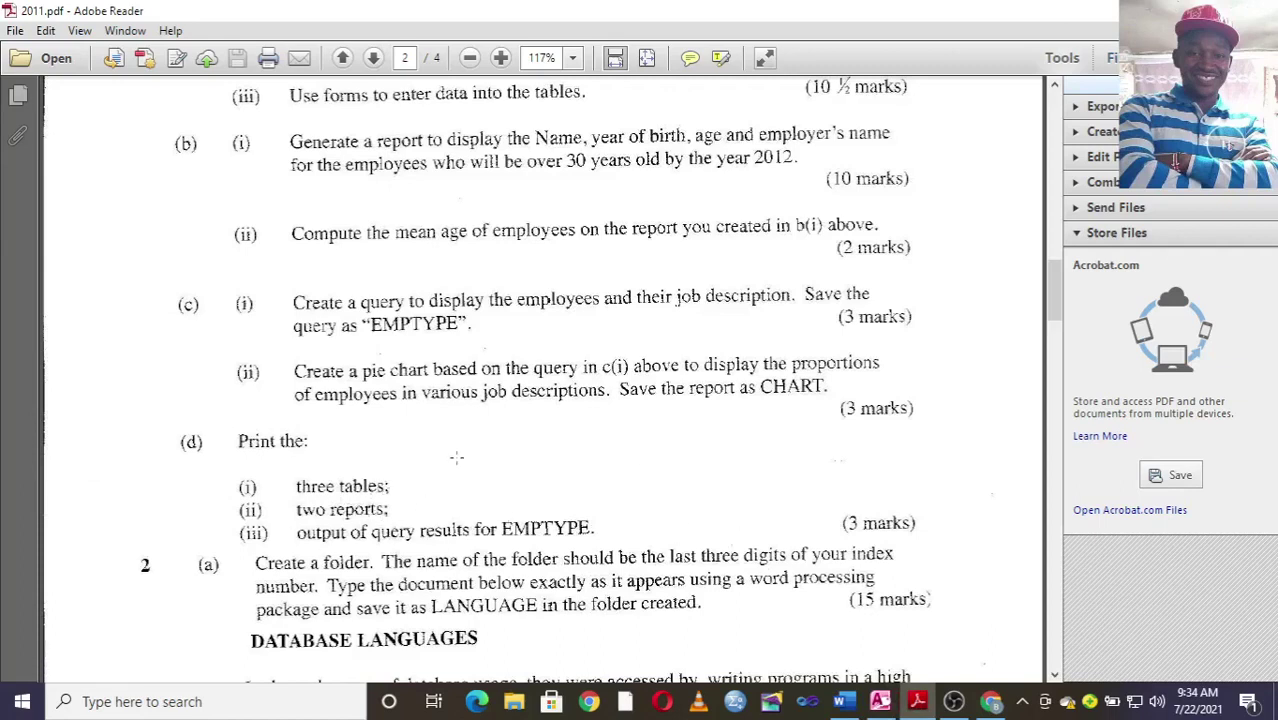
scroll(505, 369, down, 6)
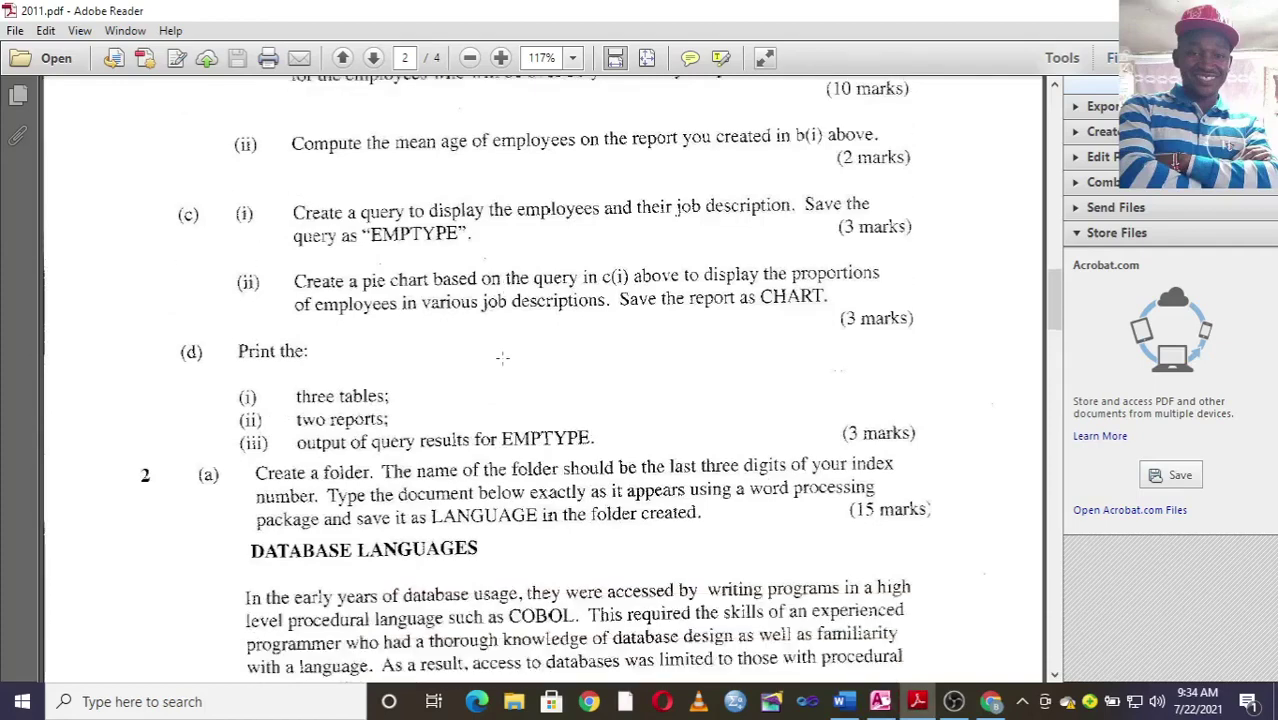
scroll(503, 362, down, 1)
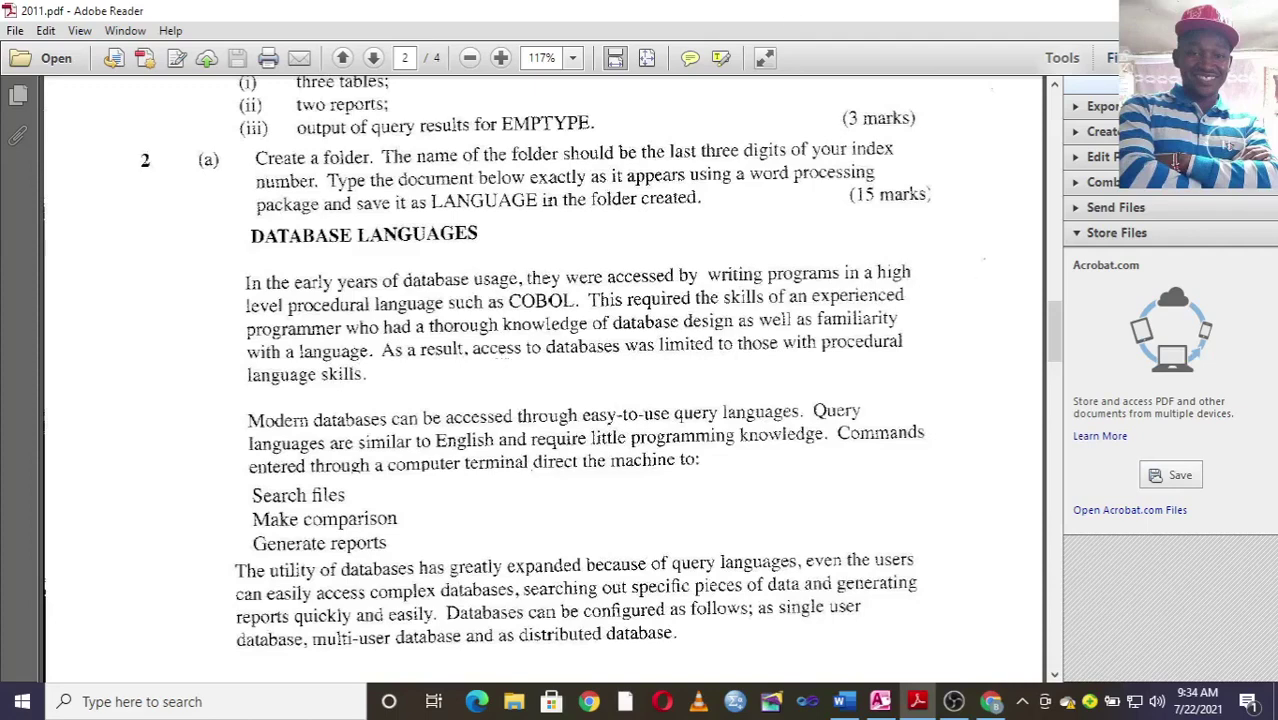
Switch to the desktop, create a new folder named 009 there, and open it.
key(alt+Tab)
key(alt+Tab)
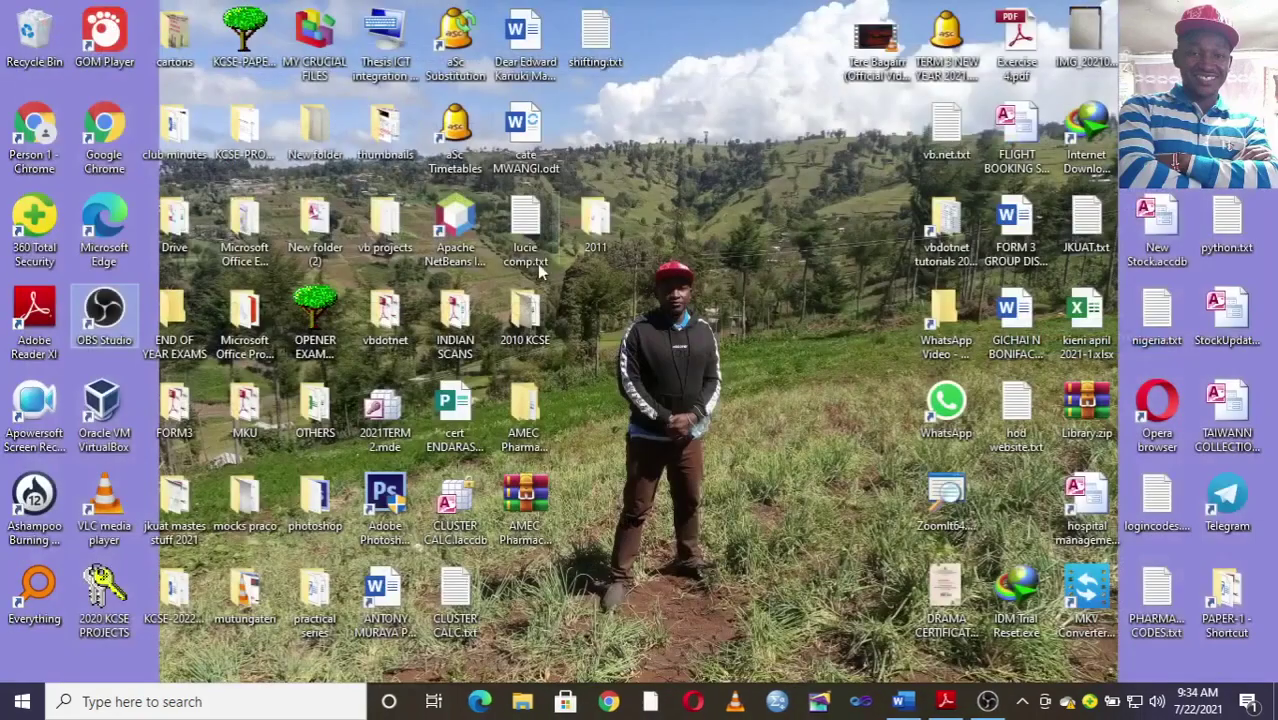
right_click(584, 324)
mouse_move(768, 560)
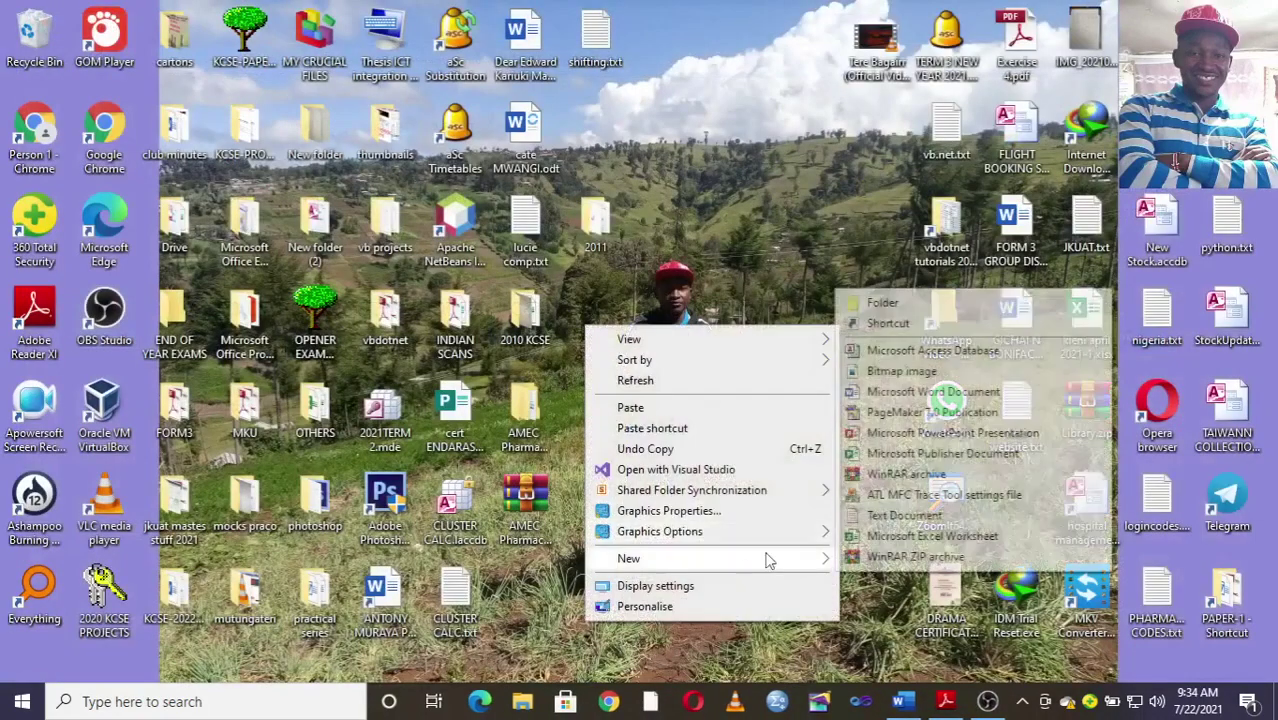
click(852, 301)
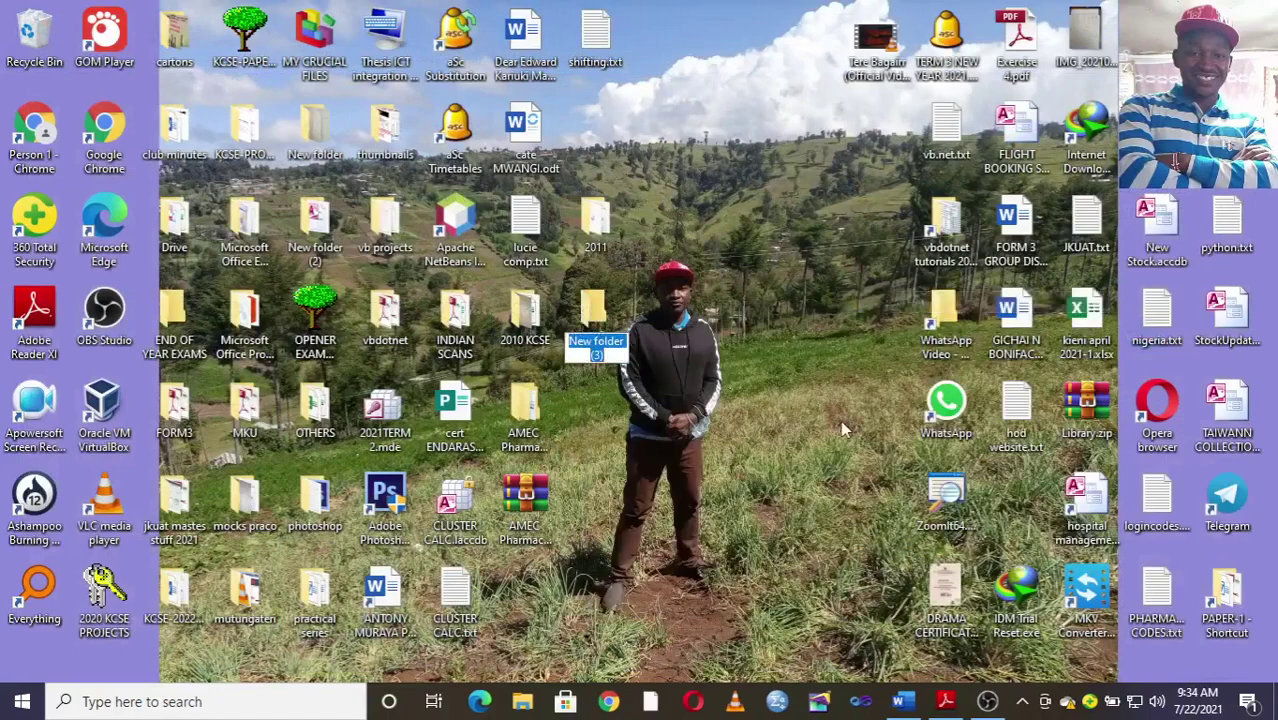
text(009)
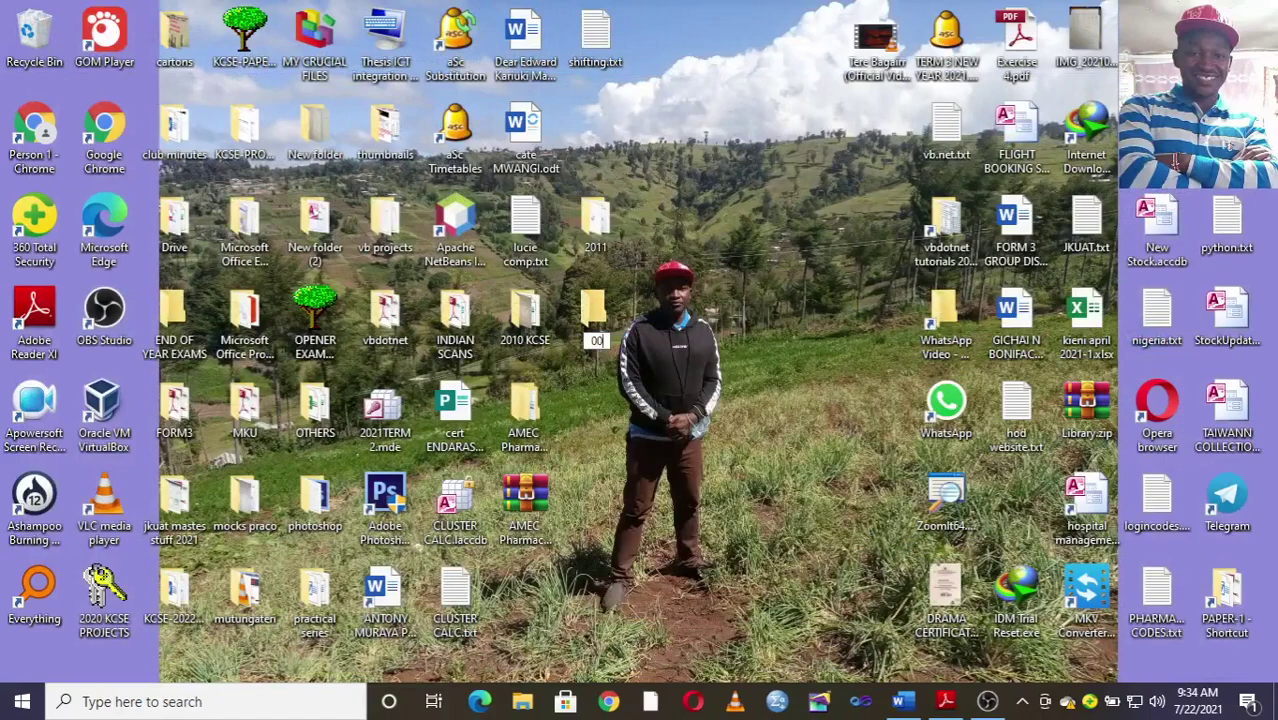
click(595, 320)
double_click(595, 320)
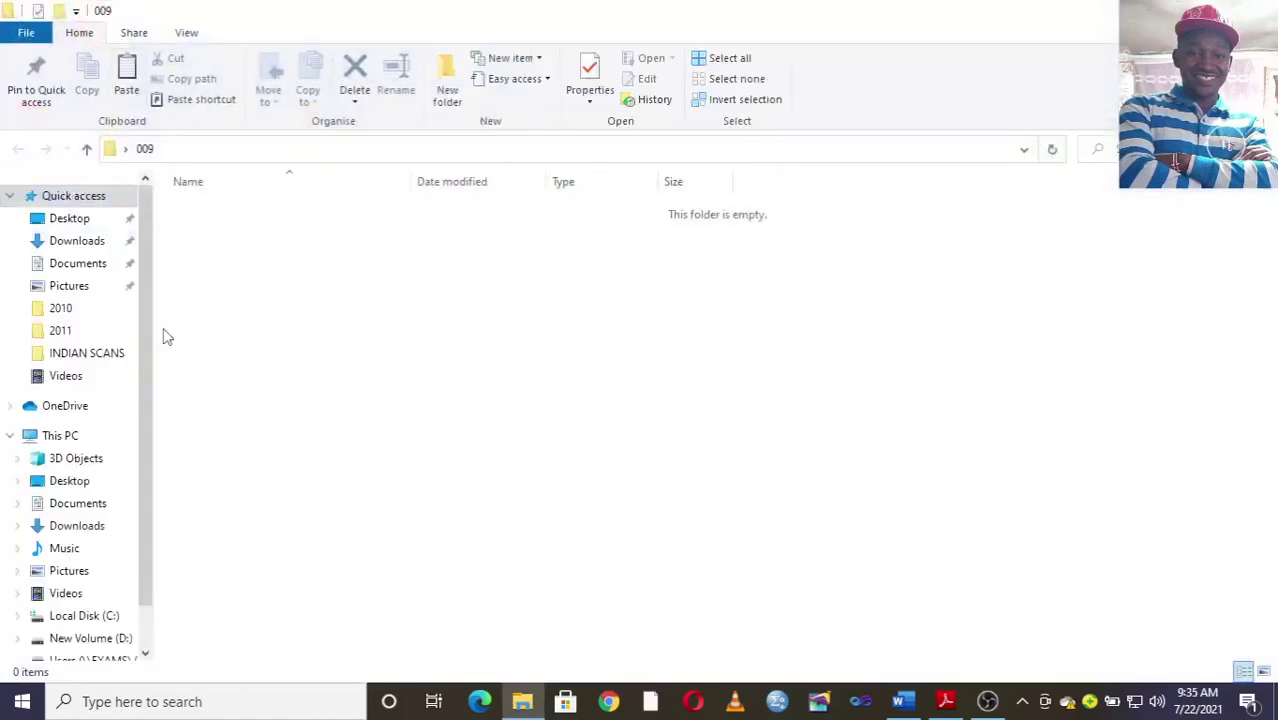
Switch to Word and save LANGUAGE.docx as a Word Document in the 009 folder on the Desktop, accepting the file format upgrade.
click(903, 701)
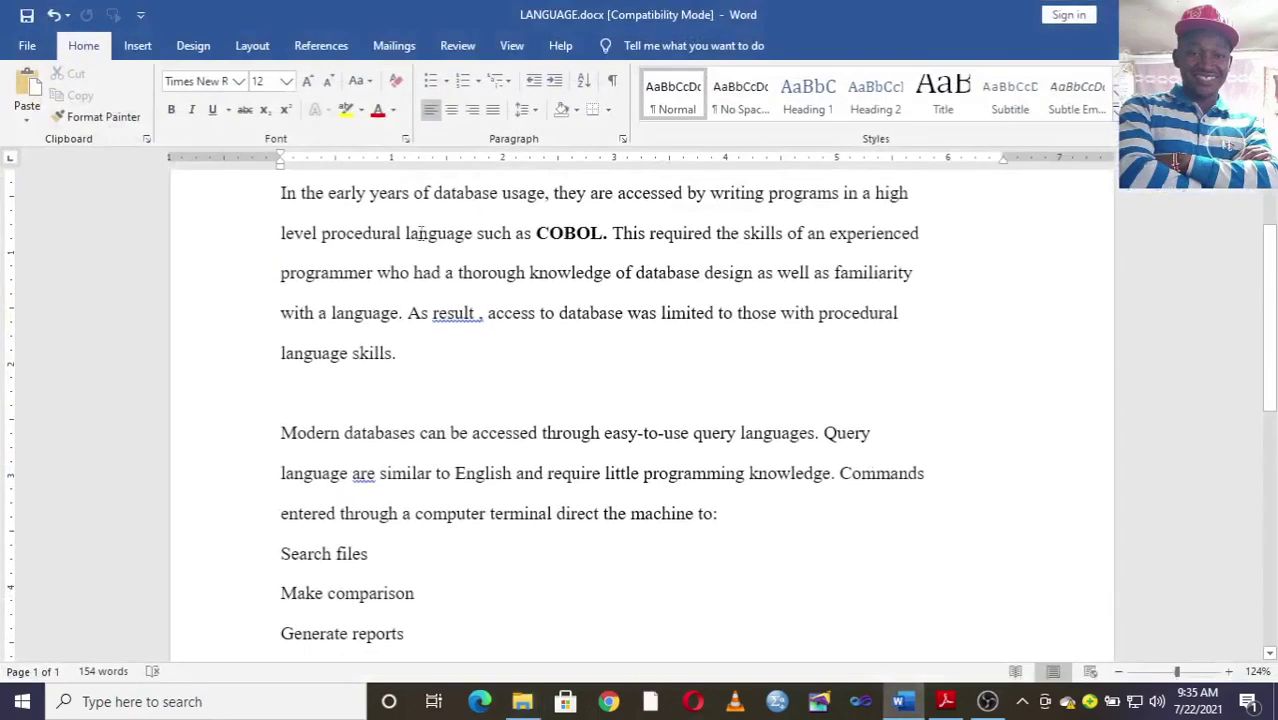
scroll(294, 194, up, 3)
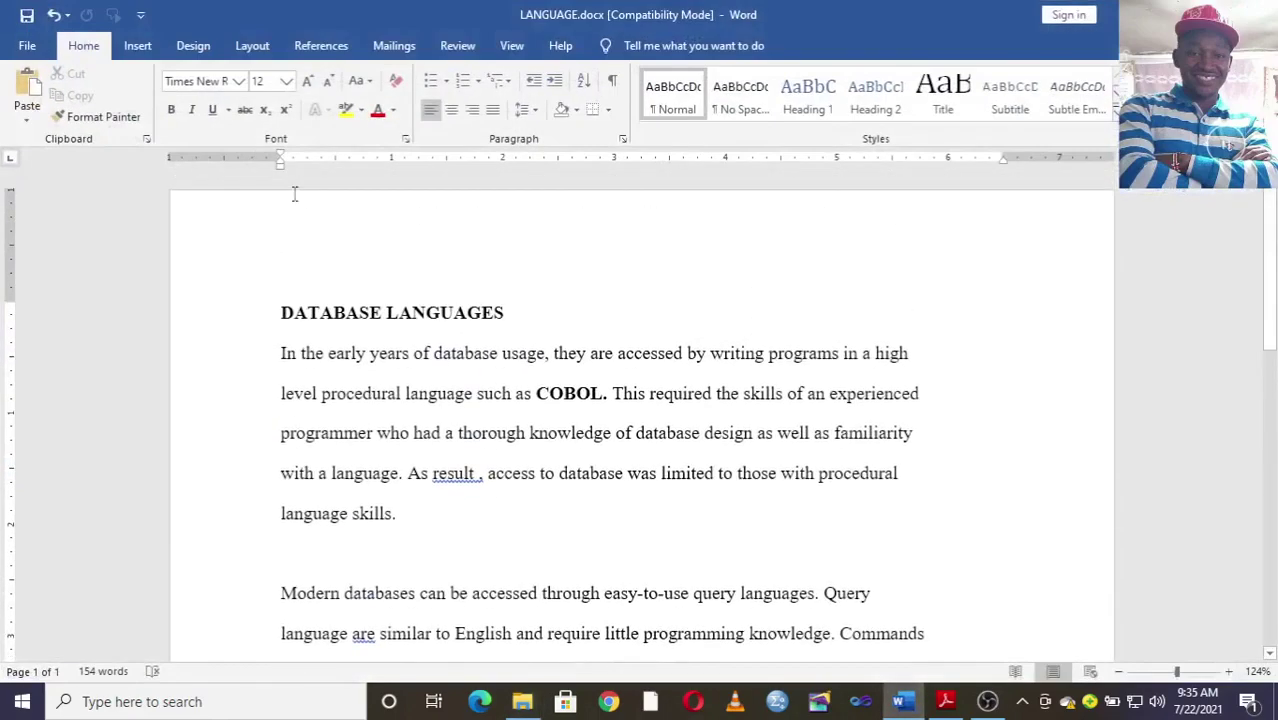
click(27, 46)
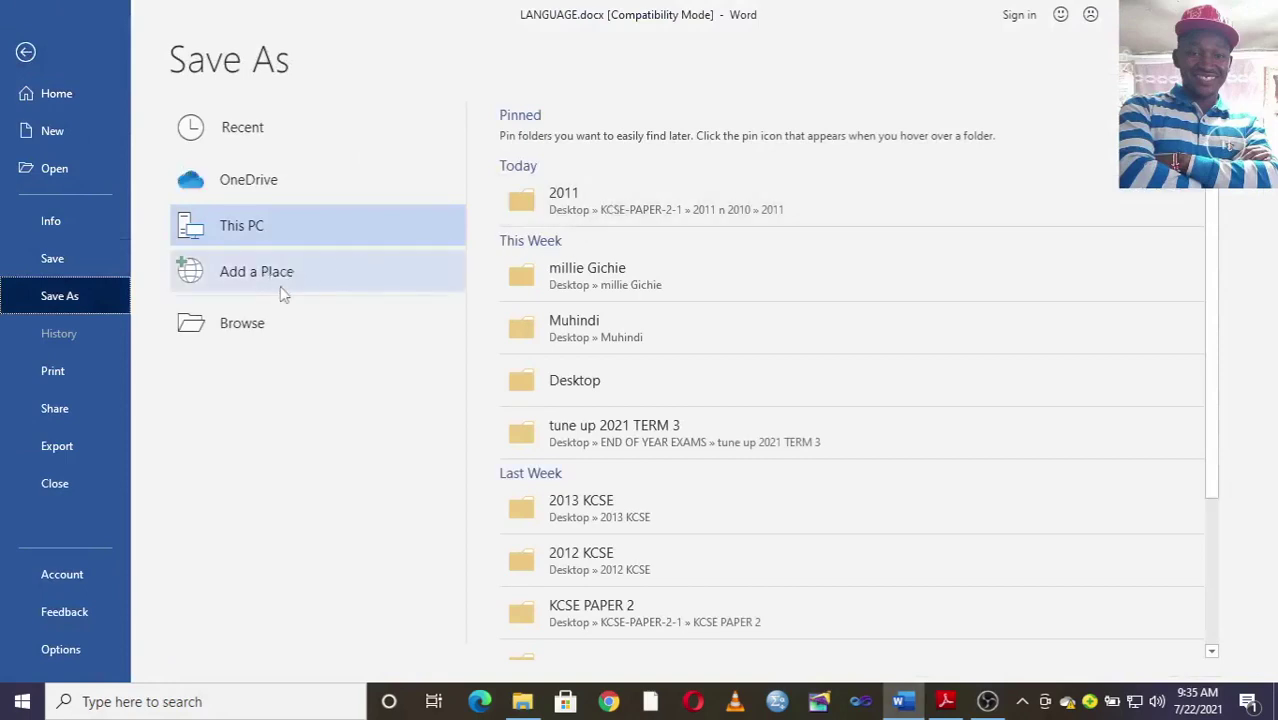
click(574, 385)
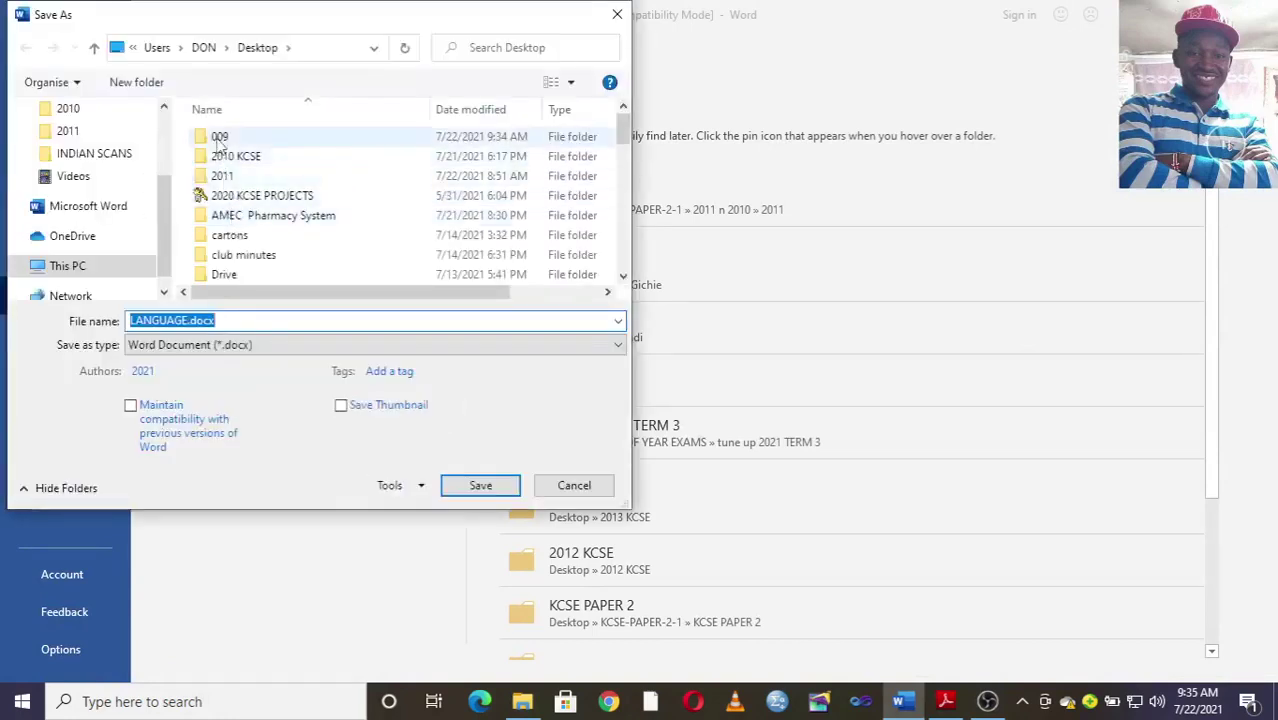
double_click(220, 138)
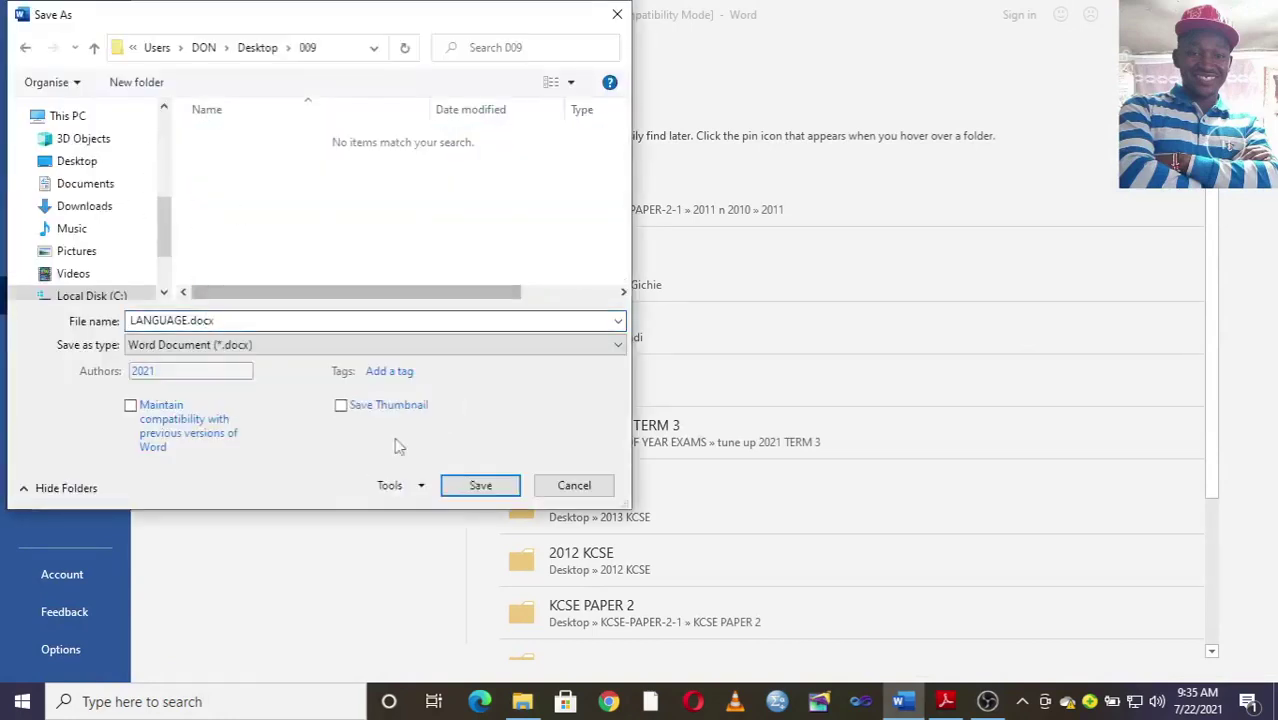
click(480, 487)
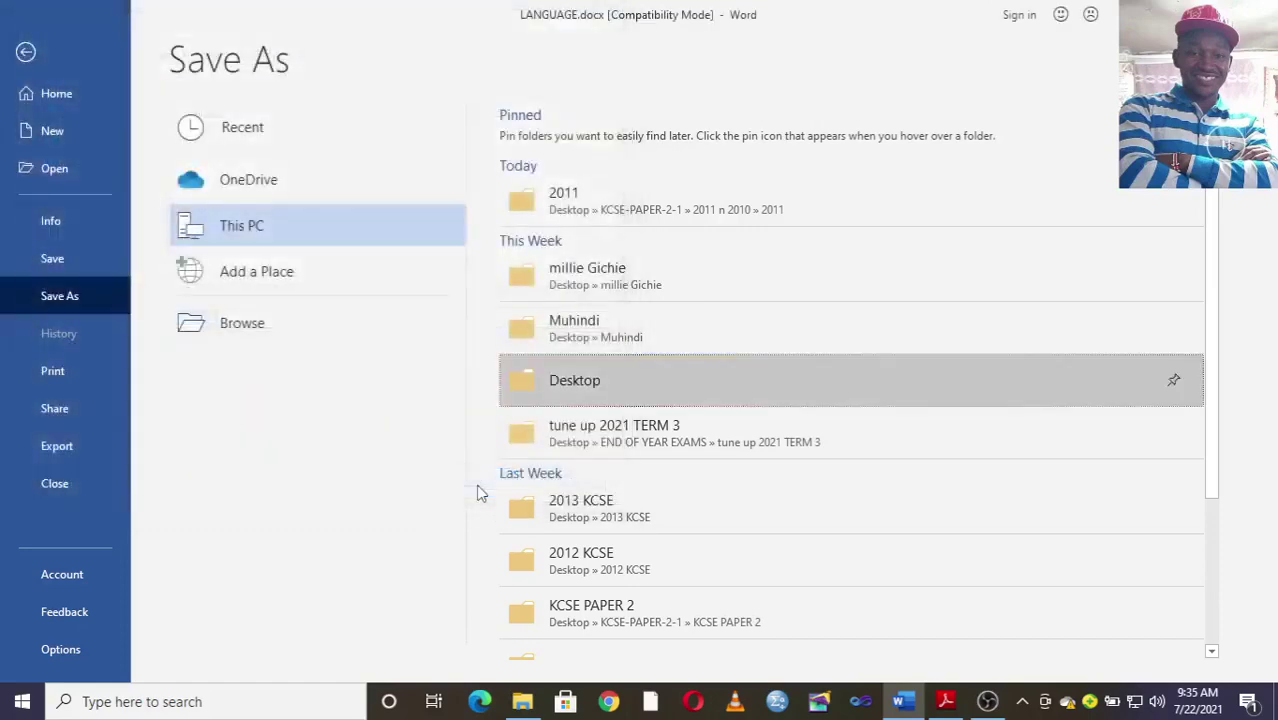
click(683, 391)
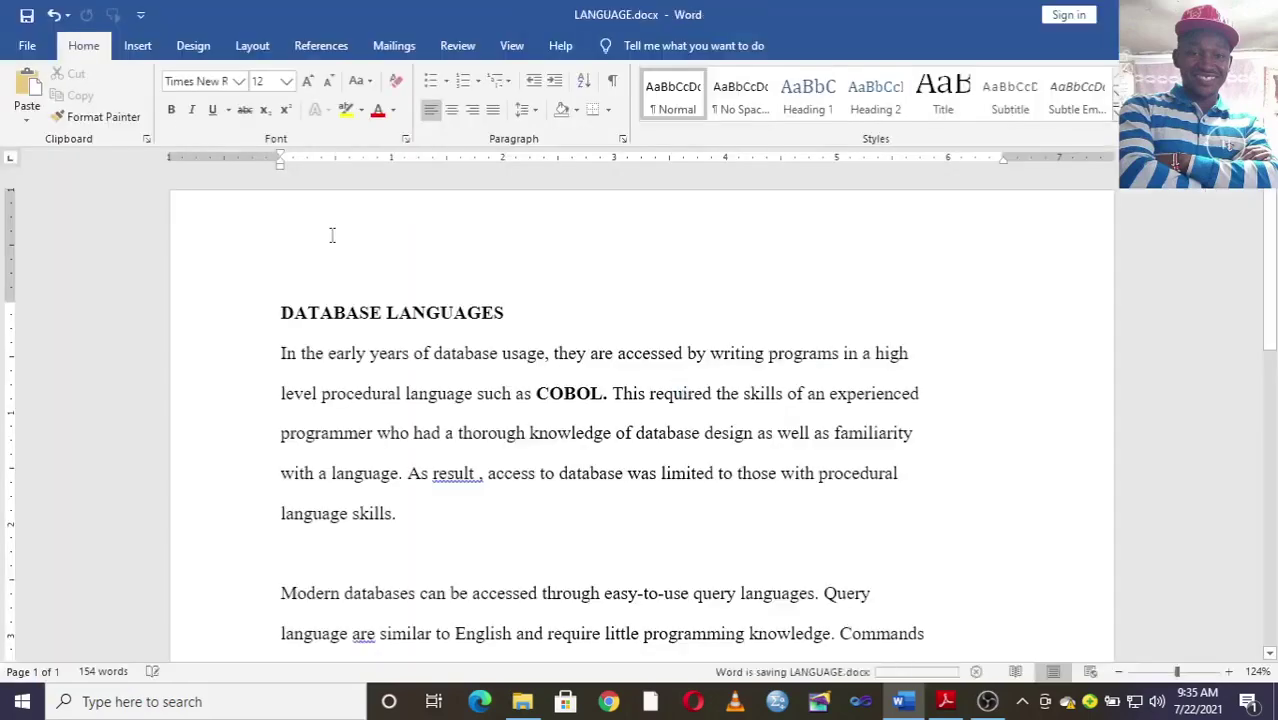
Check folder 009 for the saved document and return to LANGUAGE.docx in Word.
key(alt+Tab)
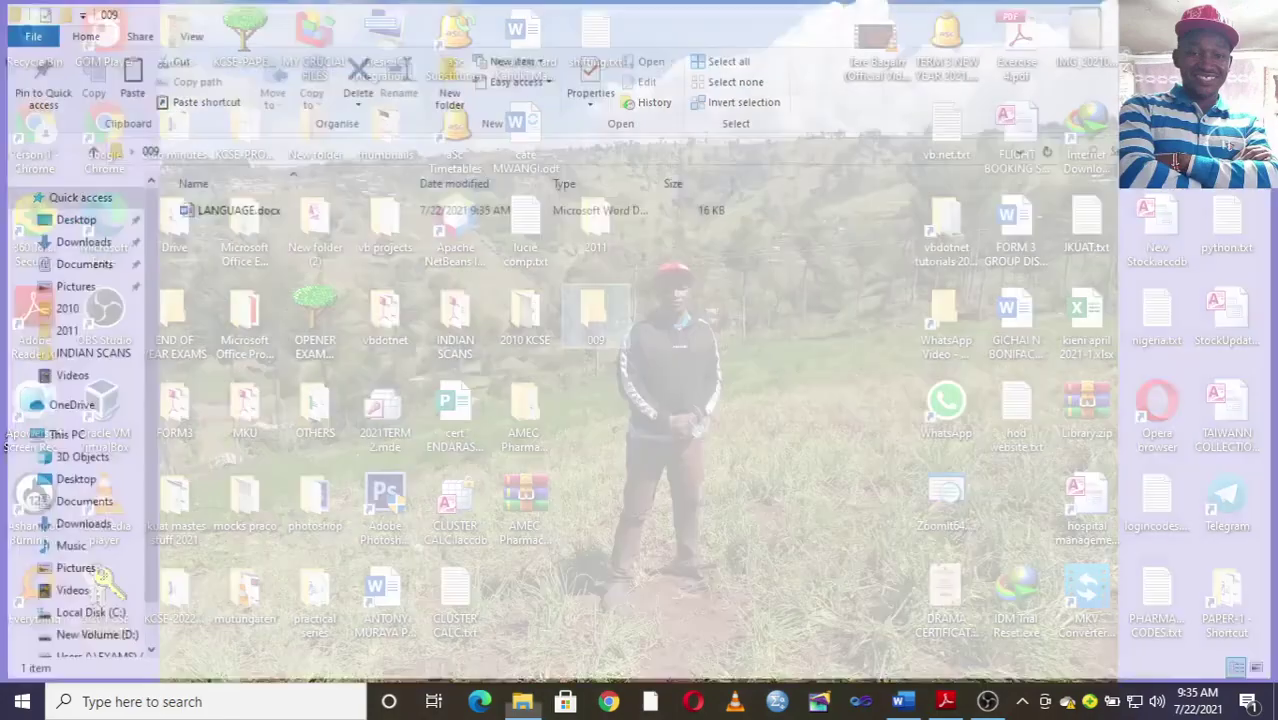
key(super+d)
click(901, 701)
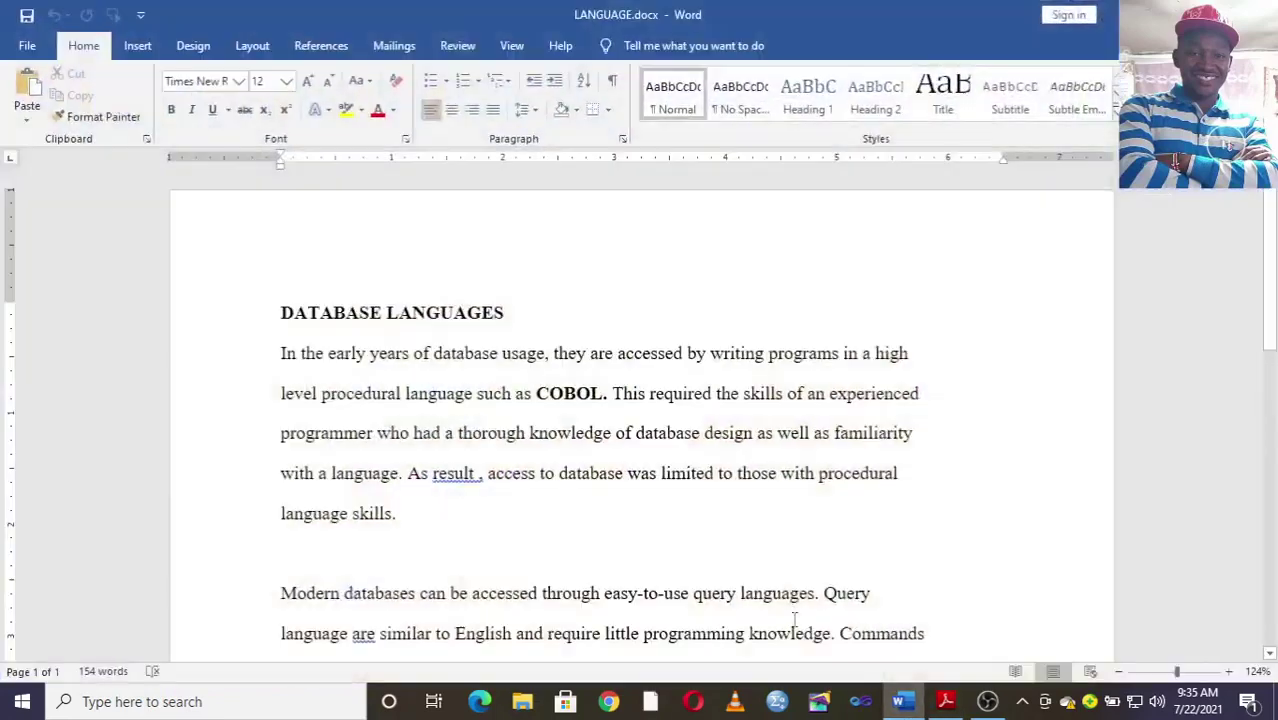
scroll(365, 413, down, 1)
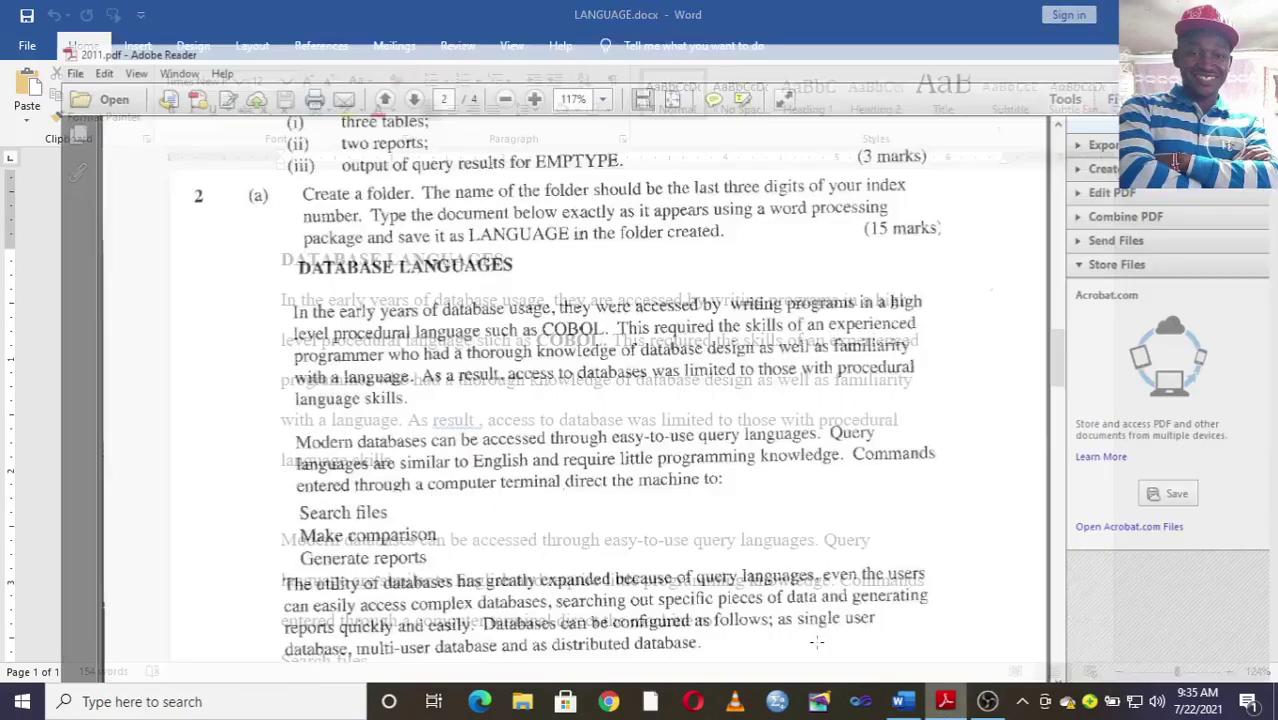
Switch to the exam PDF and examine the DATABASE LANGUAGES text and the distributed configuration diagram in question 2(a).
click(945, 701)
scroll(551, 380, down, 1)
scroll(308, 375, down, 4)
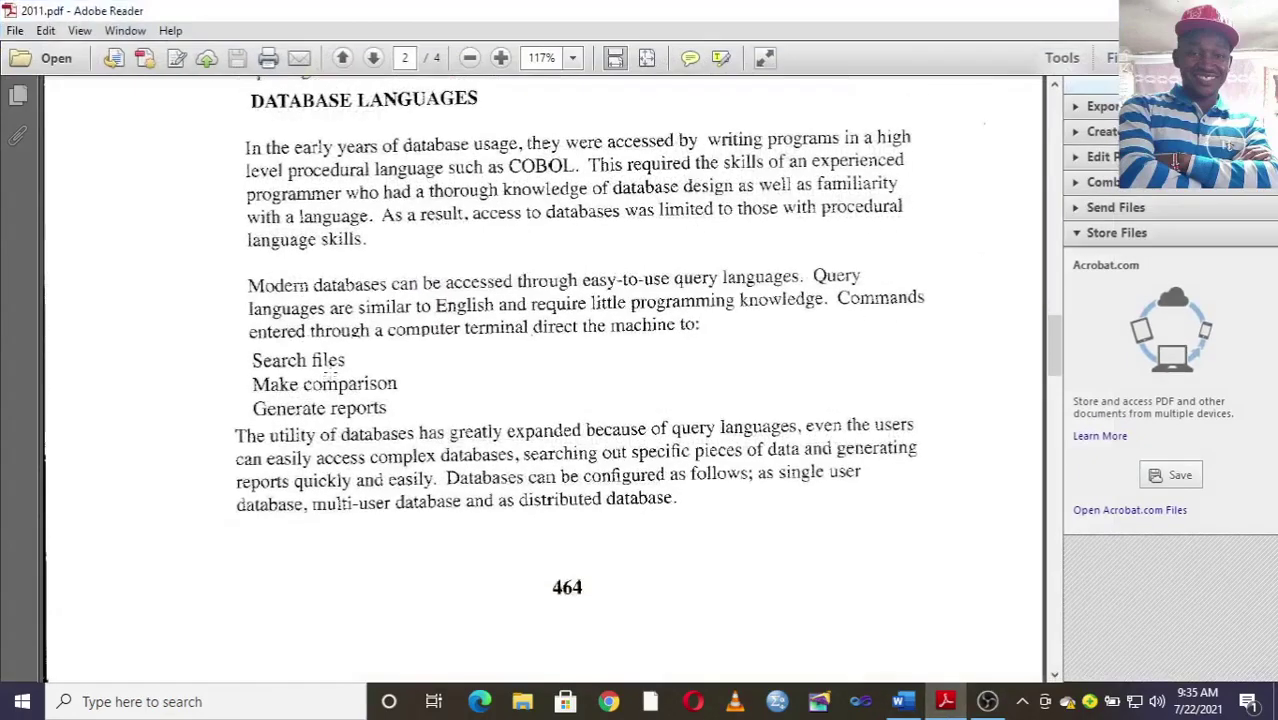
scroll(549, 300, up, 5)
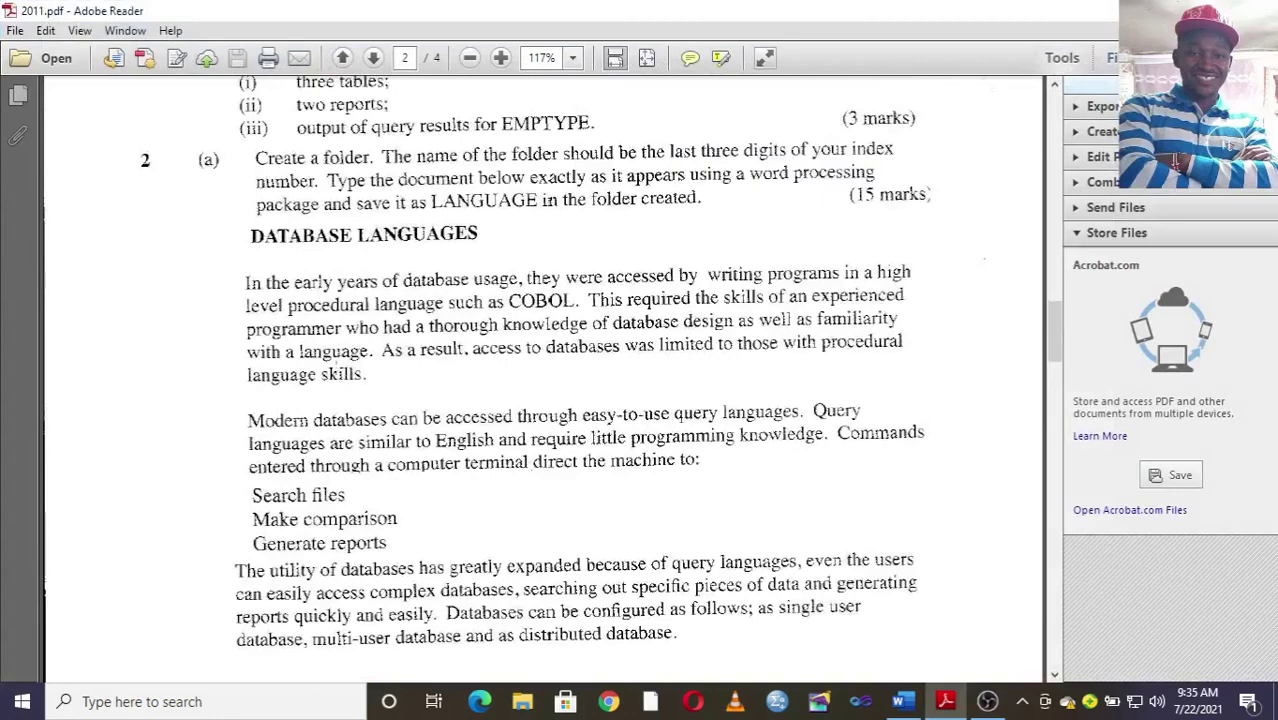
scroll(549, 300, down, 20)
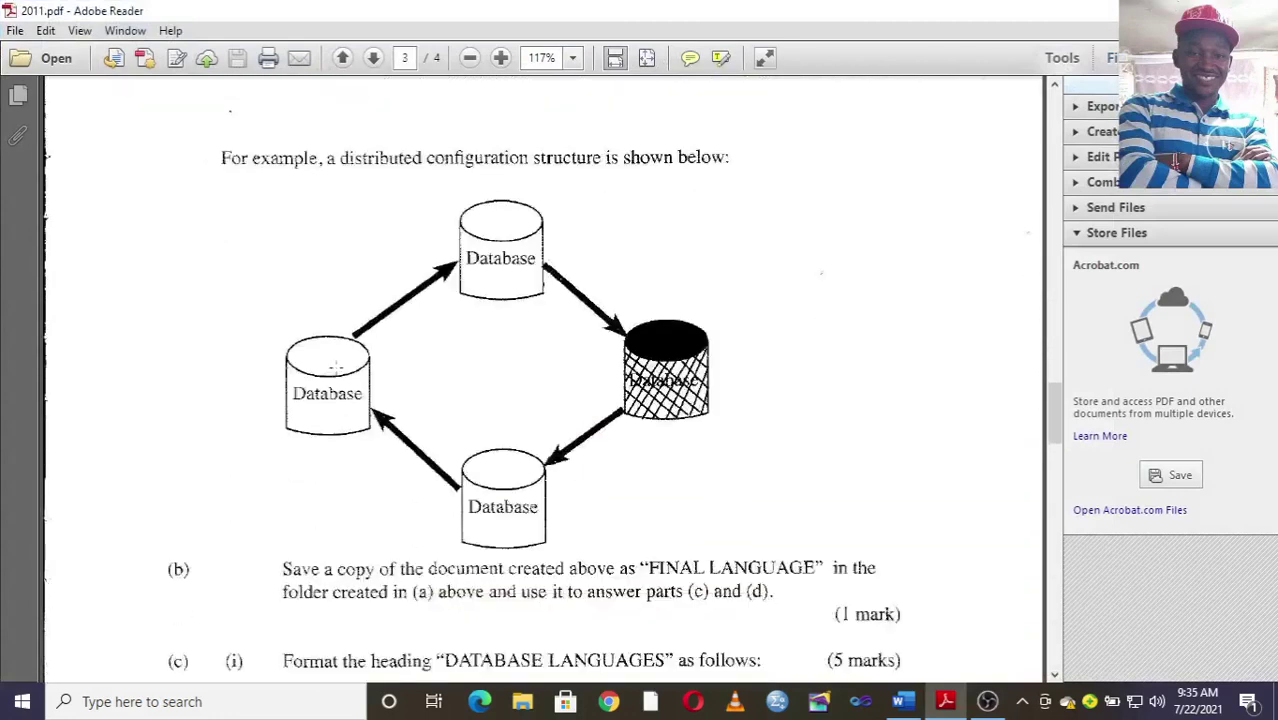
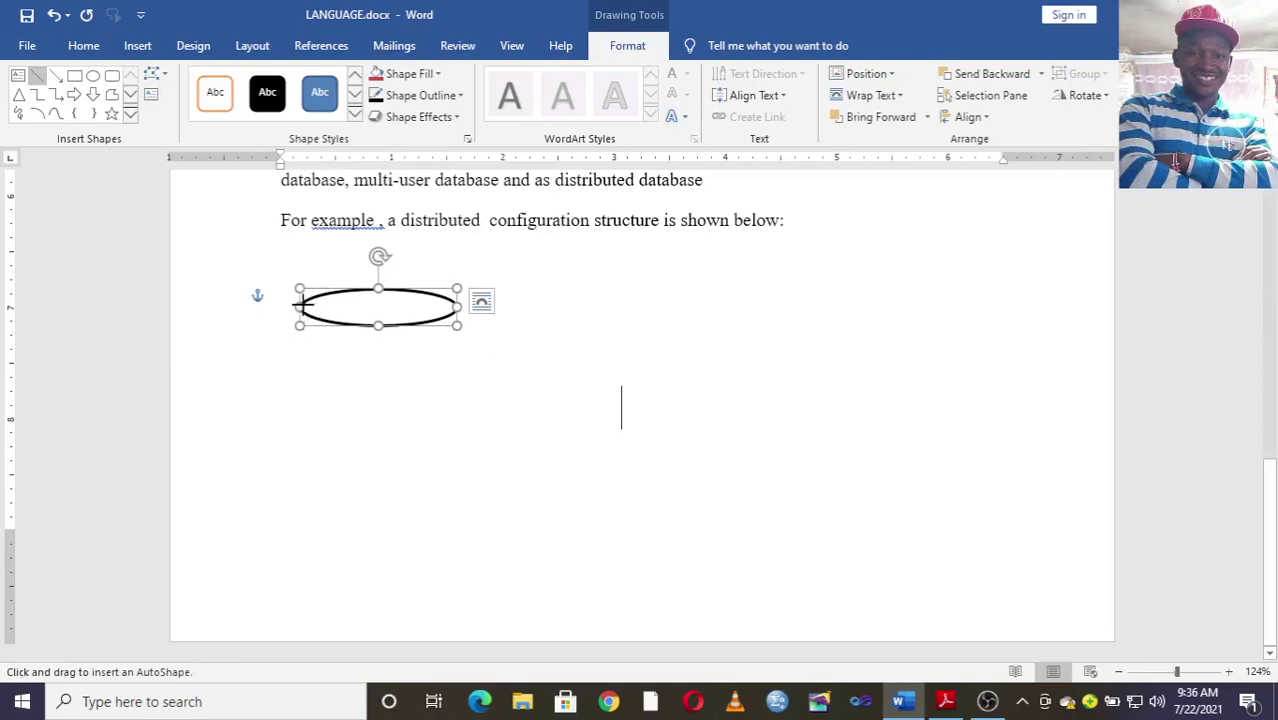
Draw a straight line downward from each end of the ellipse to form the cylinder's two sides.
drag(300, 305, 295, 414)
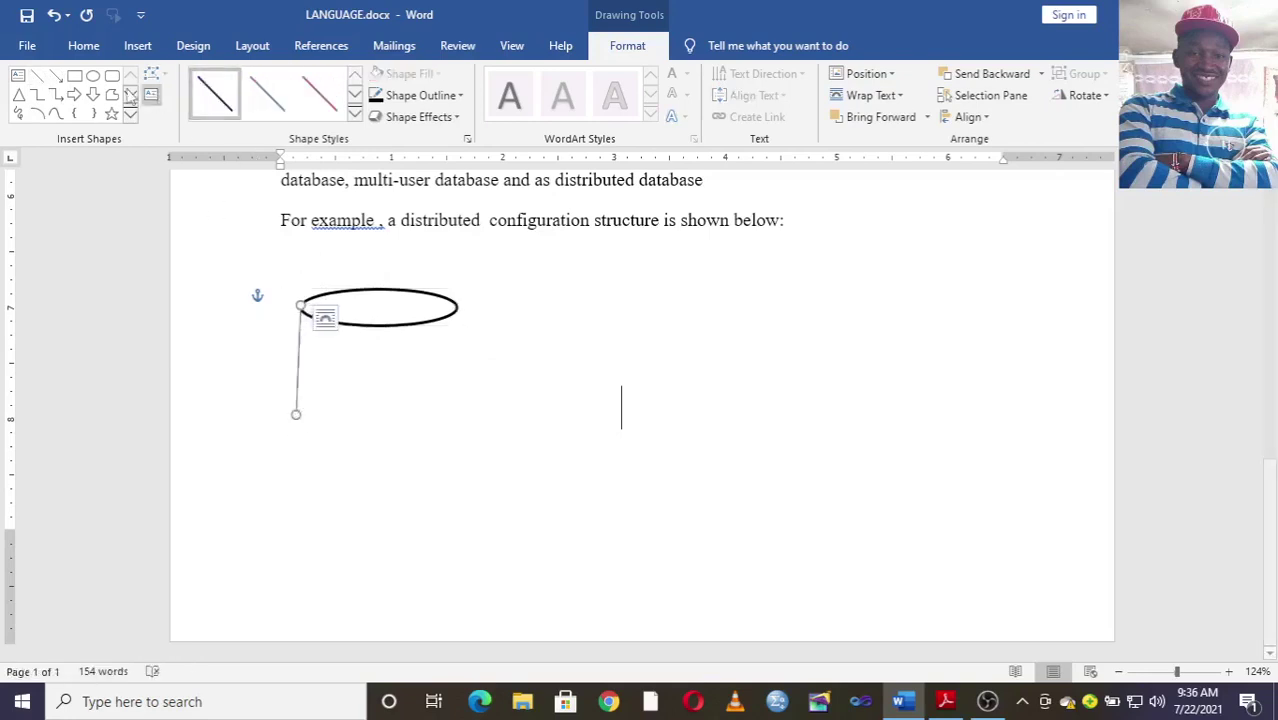
click(37, 75)
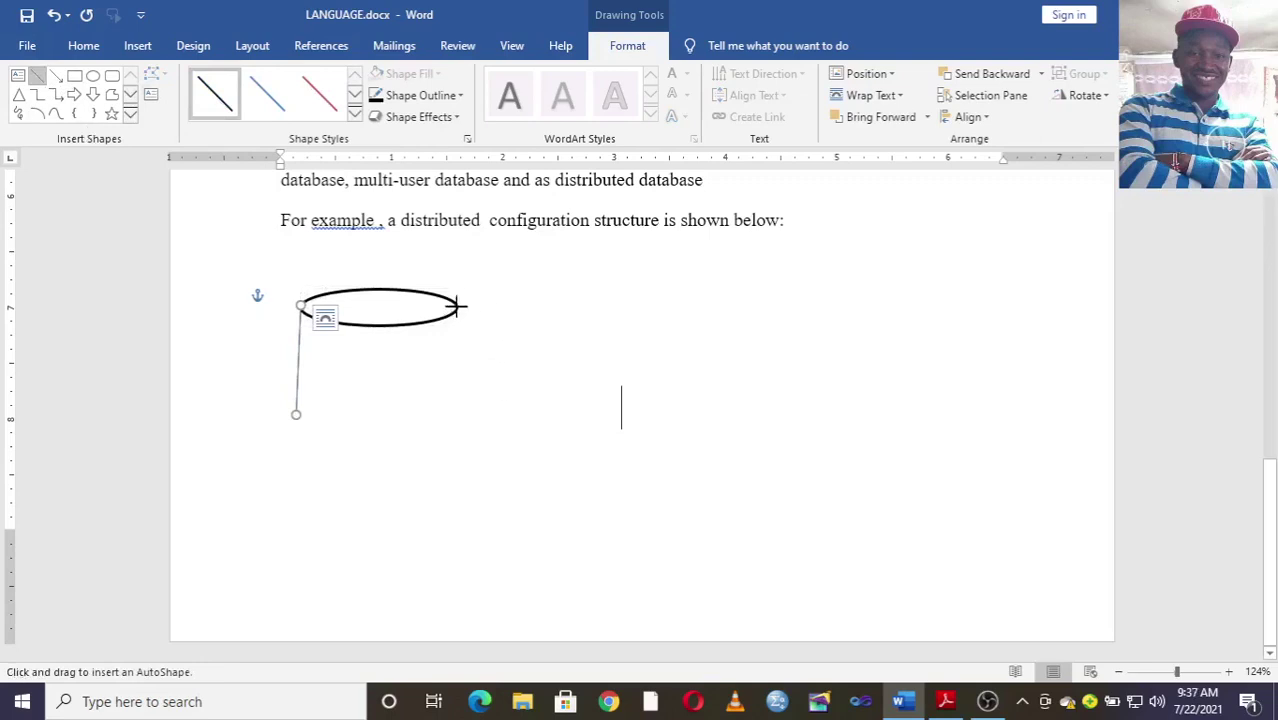
drag(456, 306, 456, 419)
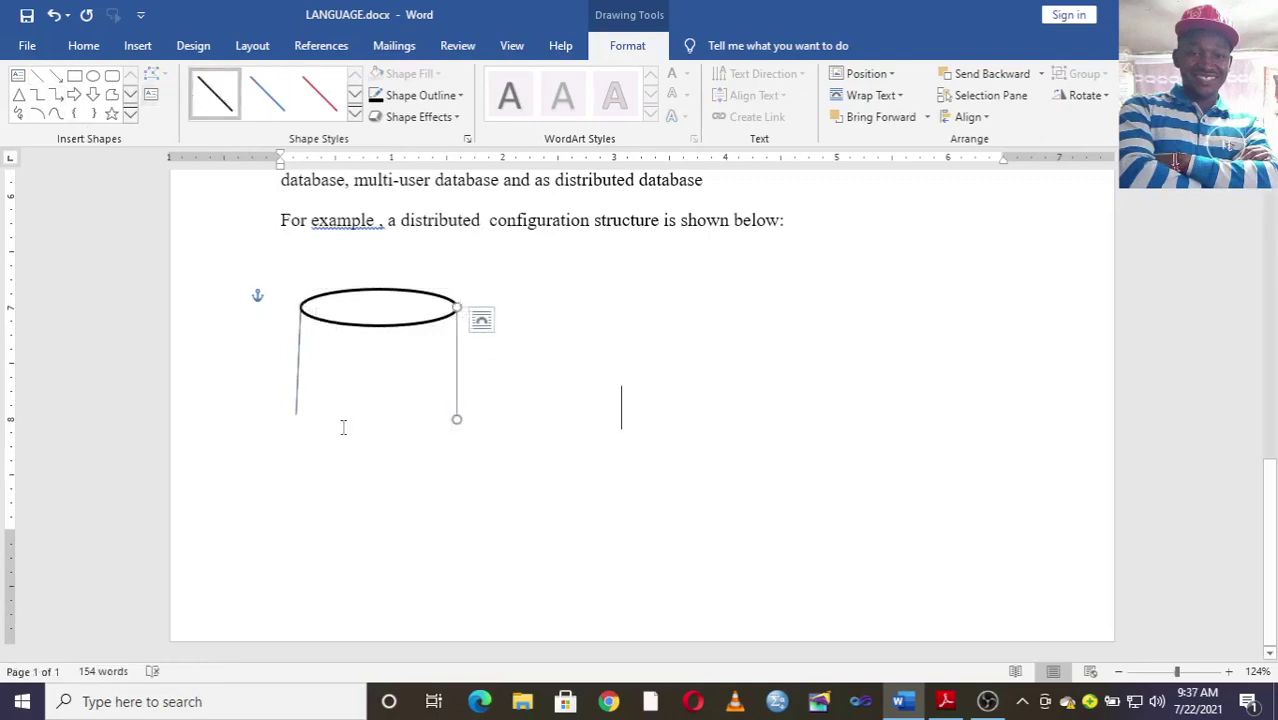
Delete the slanted left side line and replace it with a copy of the right side line at the ellipse's left end.
click(296, 418)
click(298, 408)
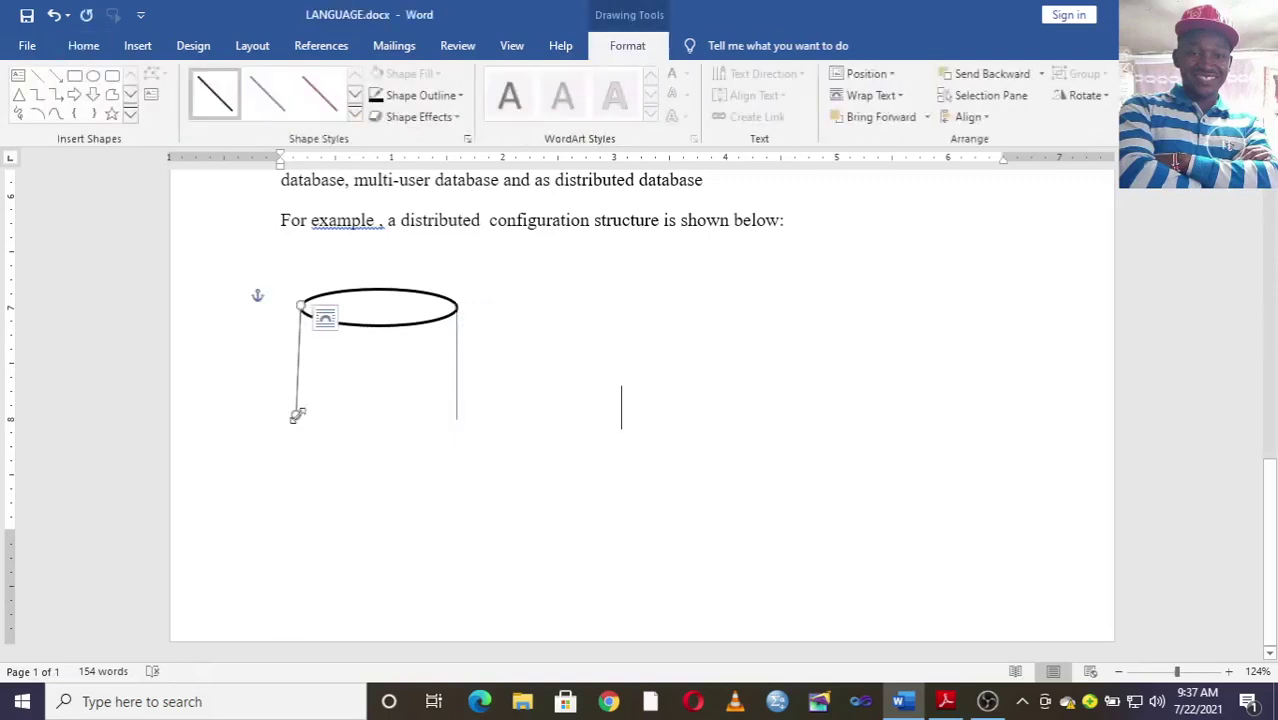
mouse_move(300, 422)
mouse_down()
mouse_move(305, 397)
mouse_move(298, 454)
mouse_move(320, 486)
mouse_move(303, 460)
mouse_move(302, 478)
mouse_move(304, 424)
mouse_move(291, 417)
mouse_move(306, 423)
mouse_up()
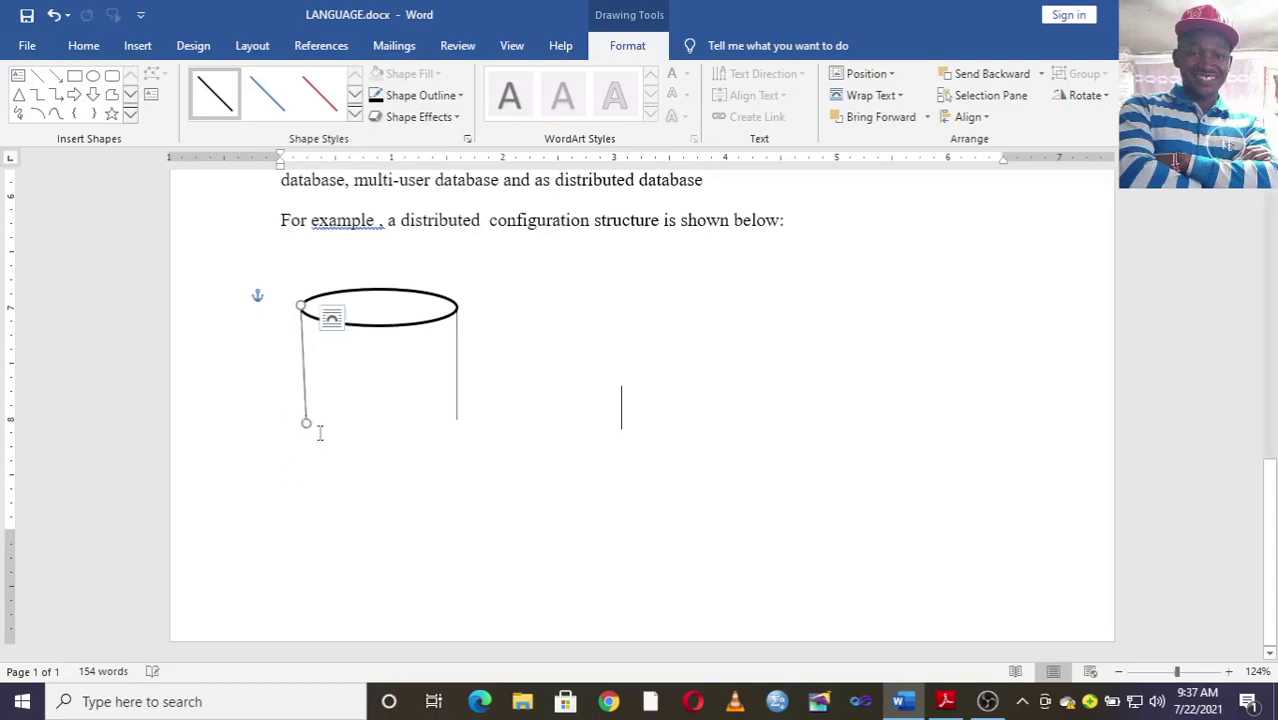
key(Delete)
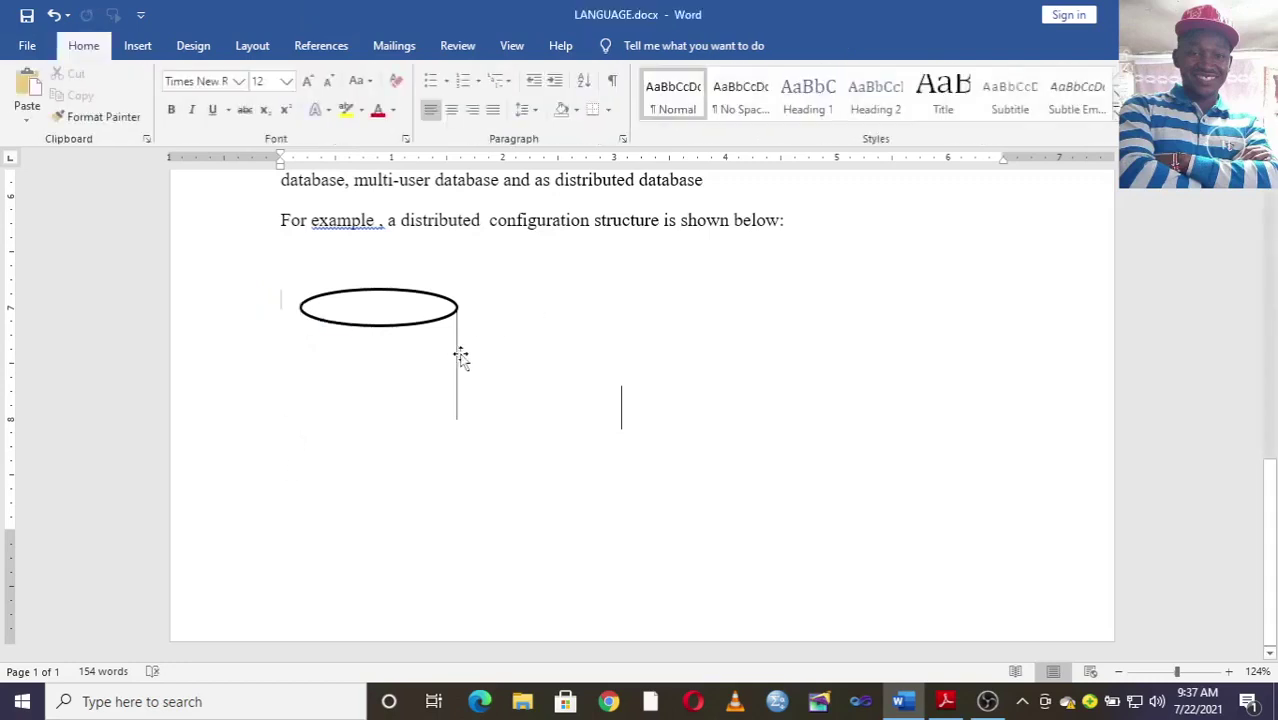
click(456, 360)
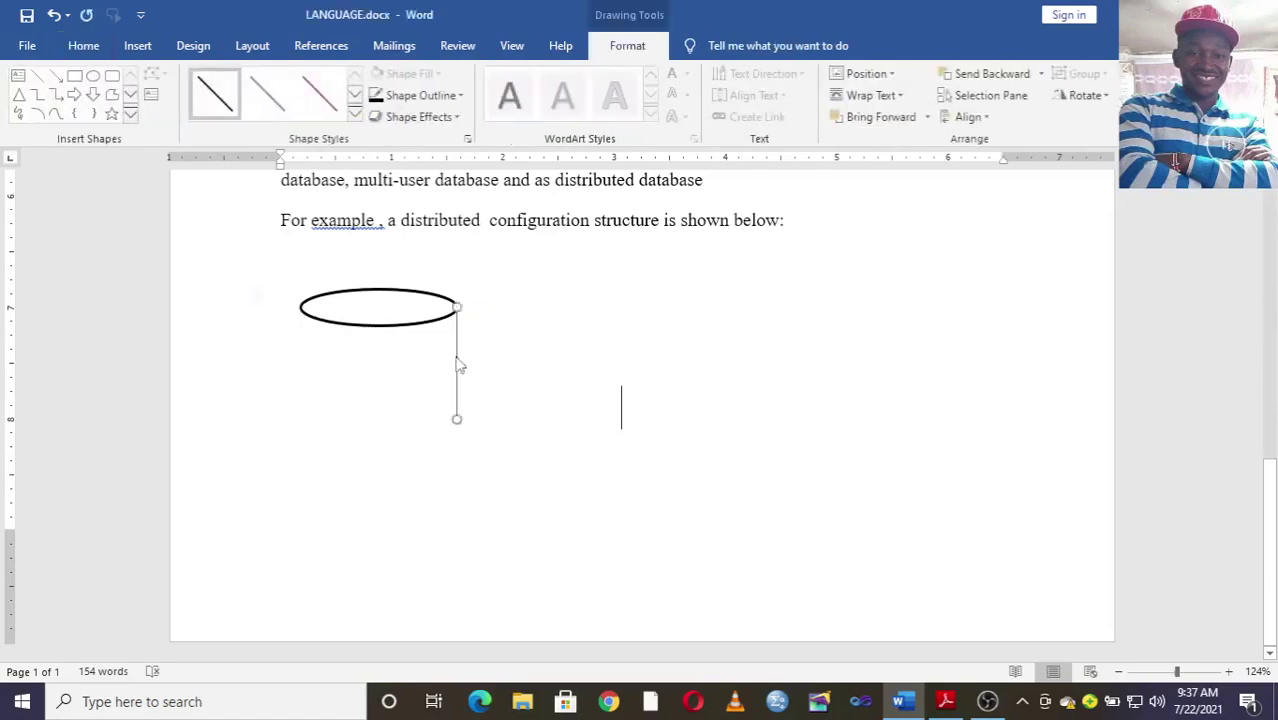
key(ctrl+v)
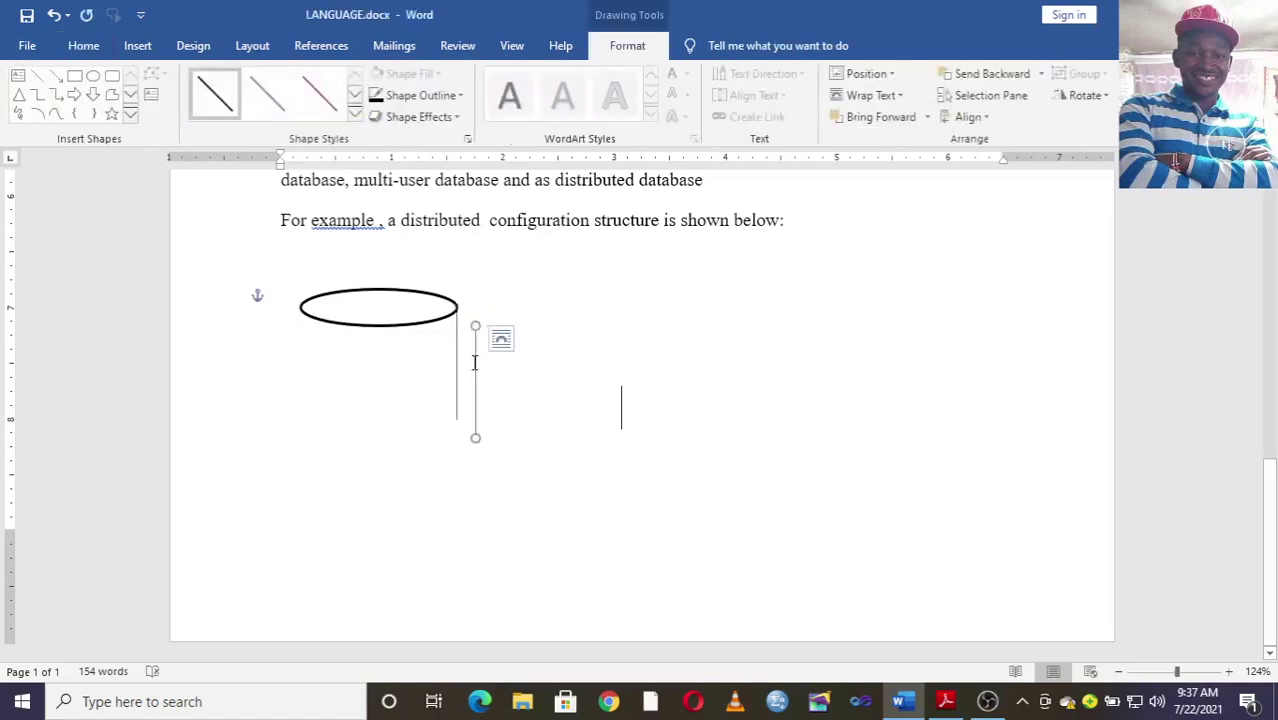
drag(464, 365, 304, 347)
click(356, 393)
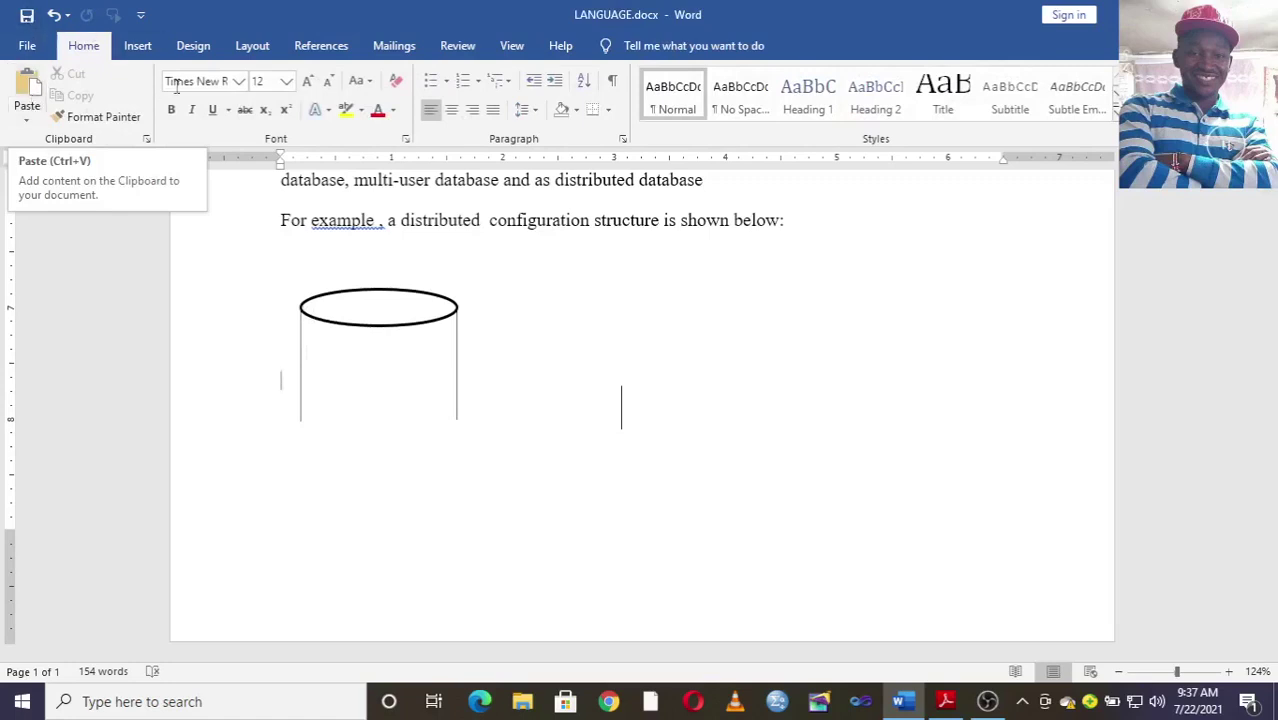
Try to draw a freehand stroke across the cylinder's open base, and delete the partial stroke.
click(140, 48)
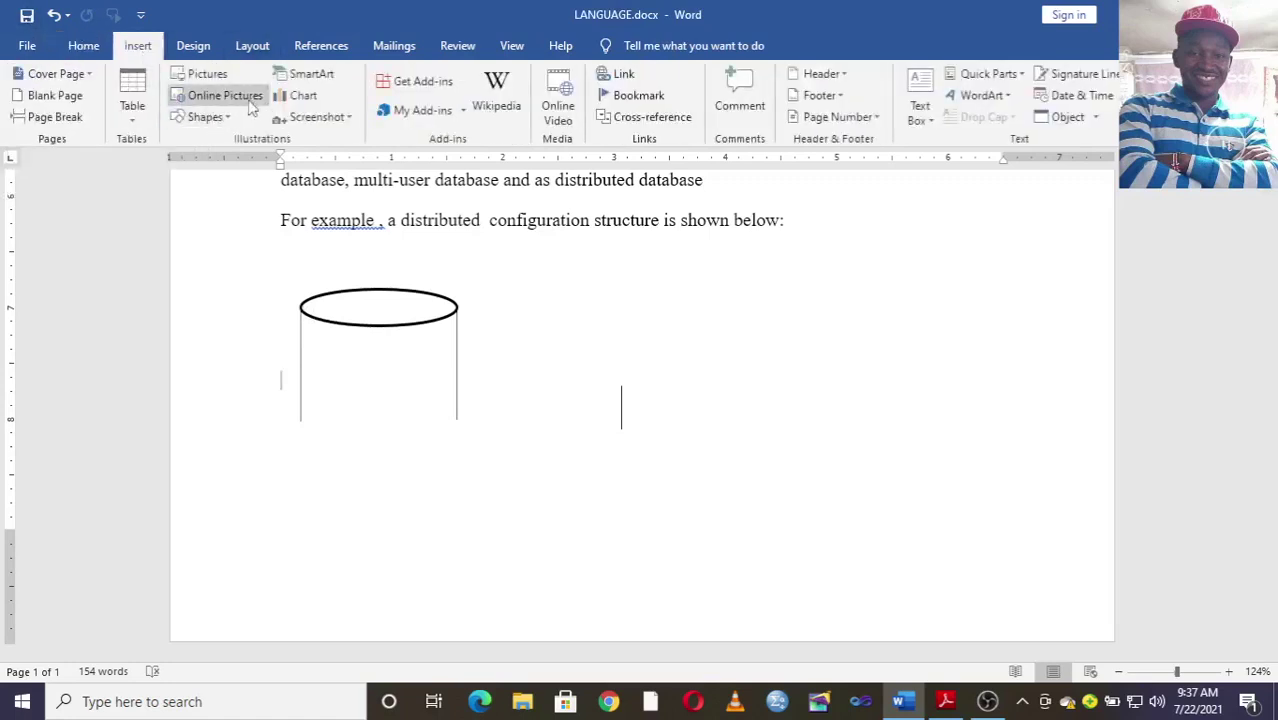
click(214, 118)
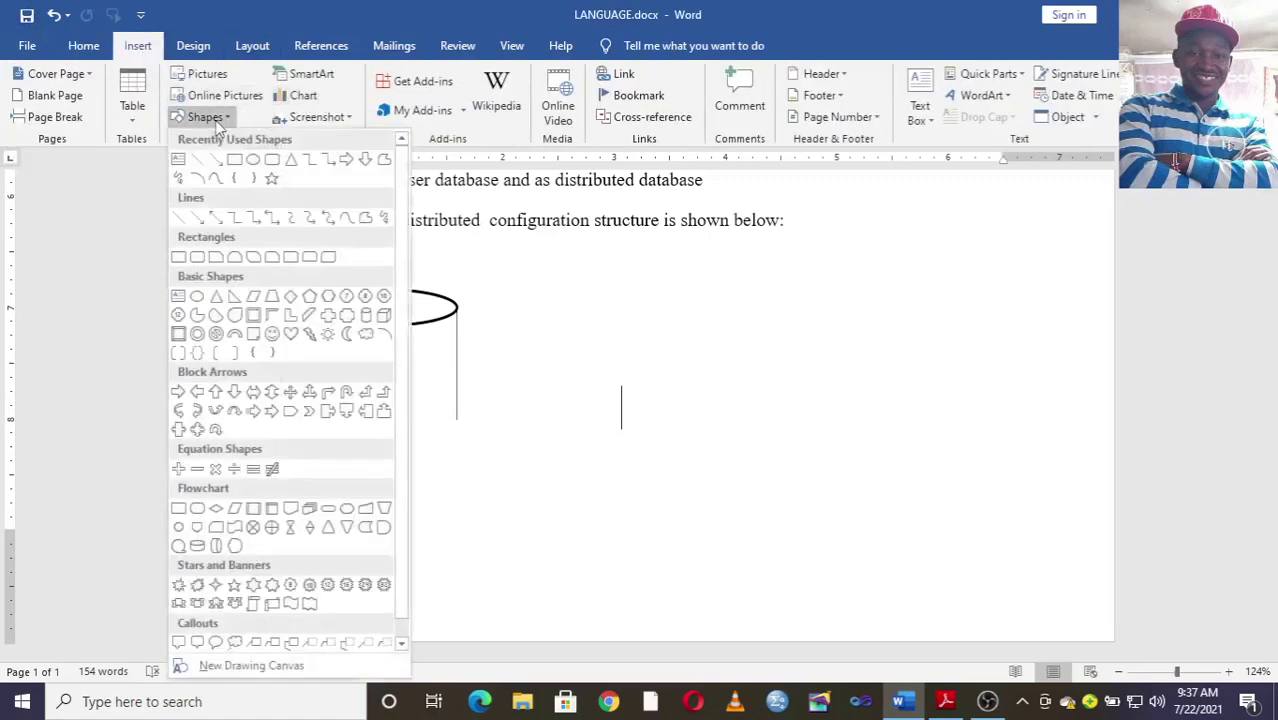
click(189, 178)
mouse_move(297, 421)
mouse_down()
mouse_move(405, 434)
mouse_move(433, 469)
mouse_move(457, 423)
mouse_up()
click(424, 491)
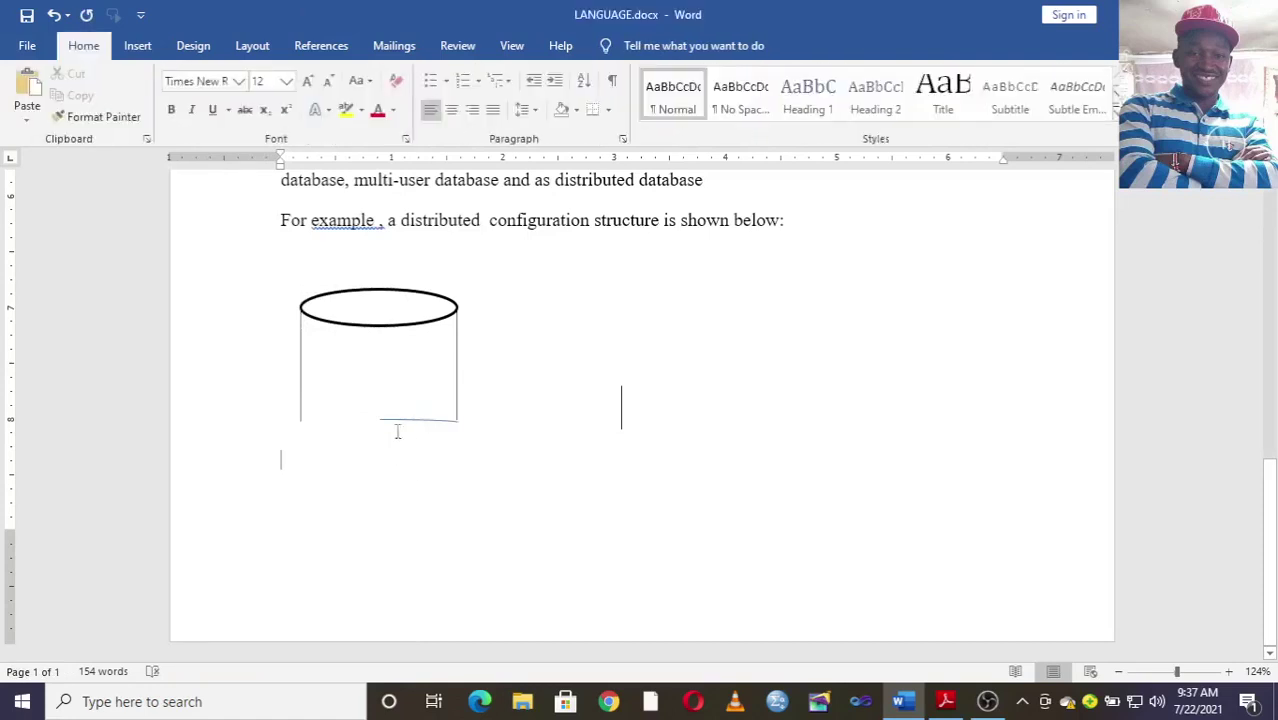
click(414, 421)
key(Delete)
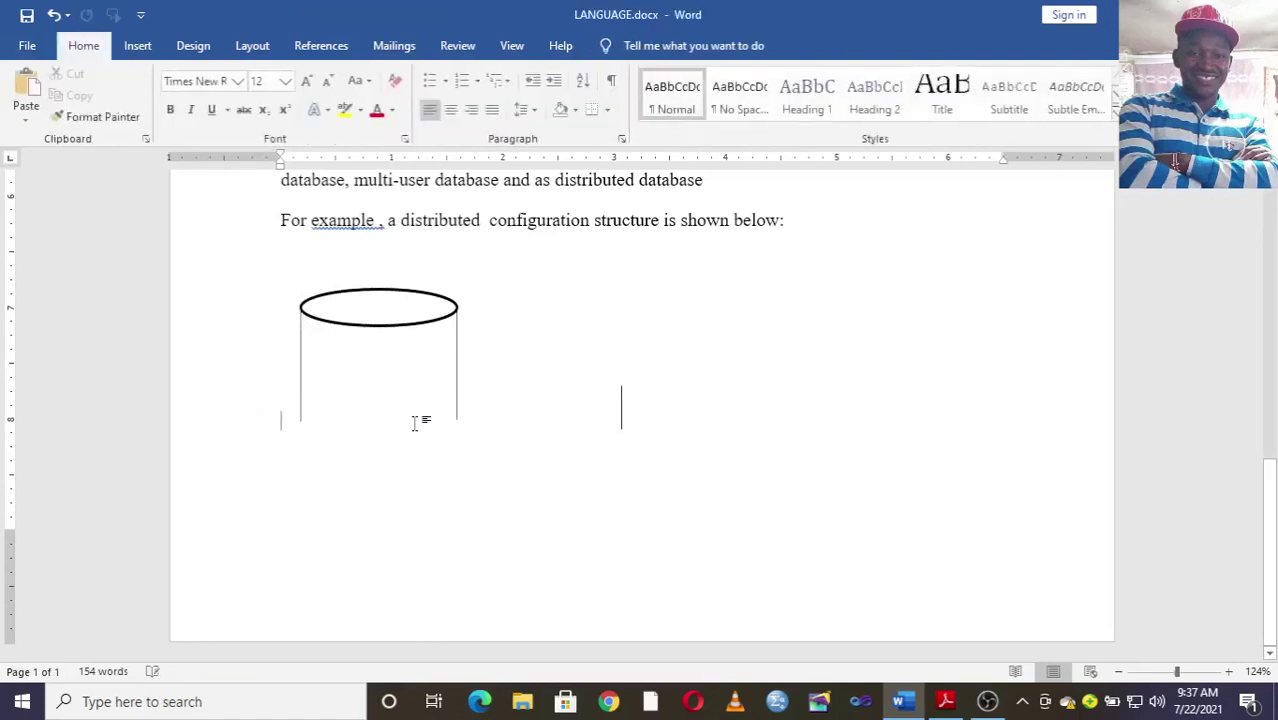
Draw a freehand downward-bowed curve joining the lower ends of the two side lines to close the cylinder's base.
click(137, 46)
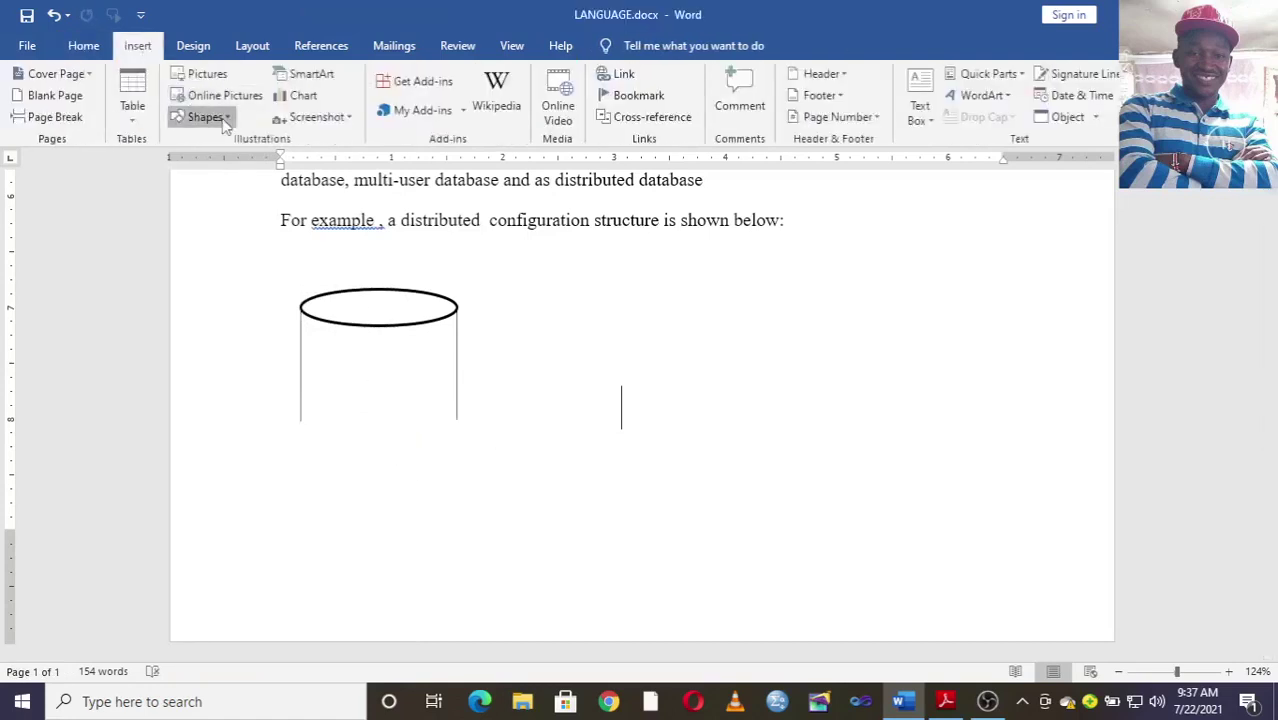
click(215, 118)
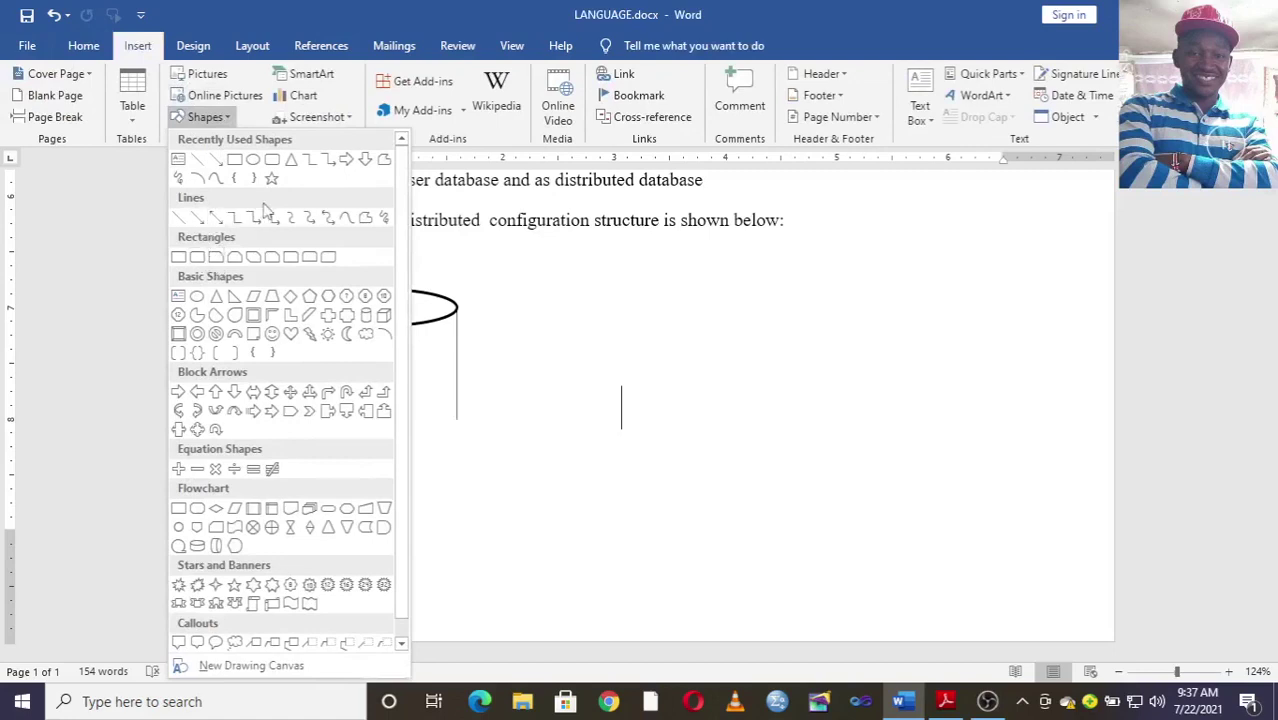
click(182, 178)
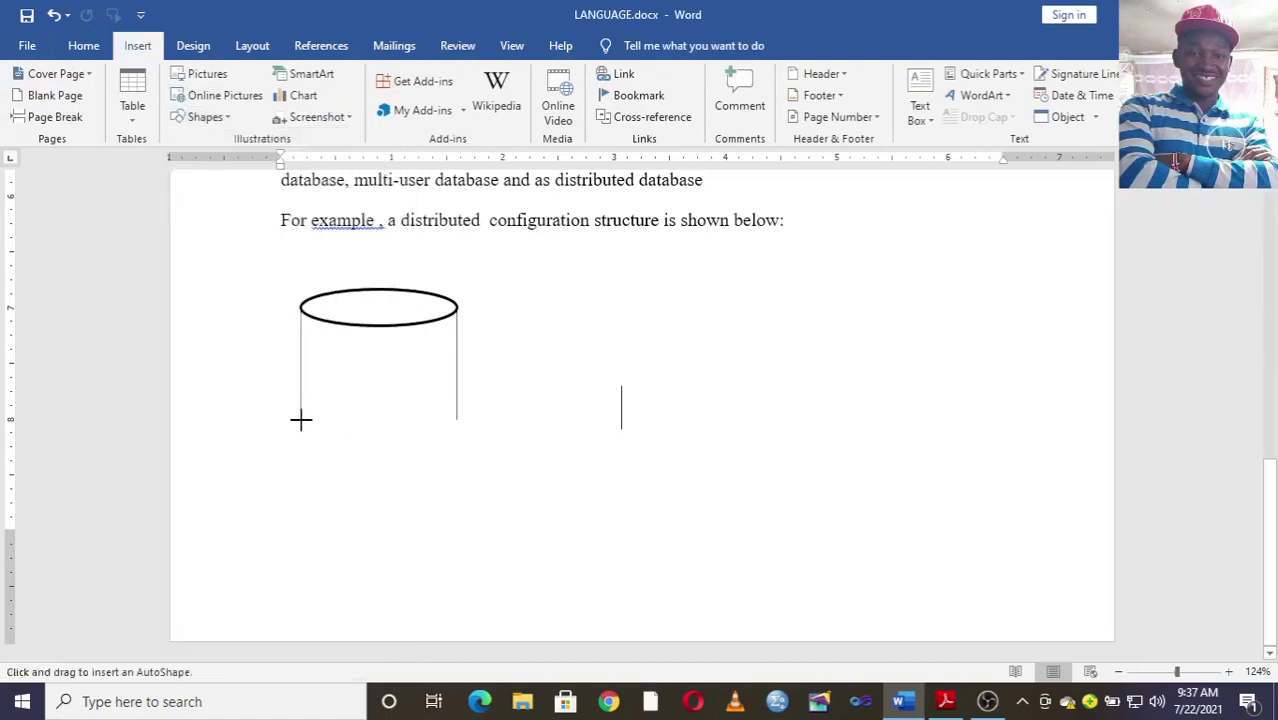
mouse_move(301, 420)
mouse_down()
mouse_move(365, 436)
mouse_move(460, 424)
mouse_up()
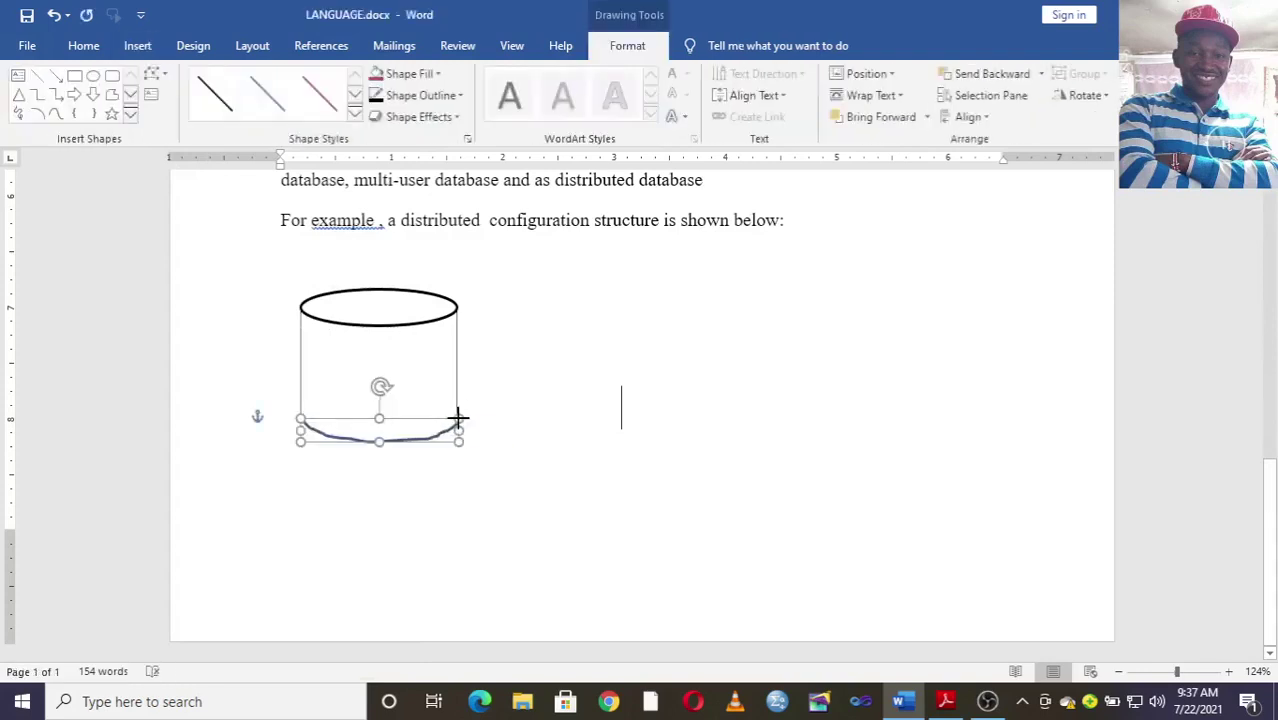
key(Escape)
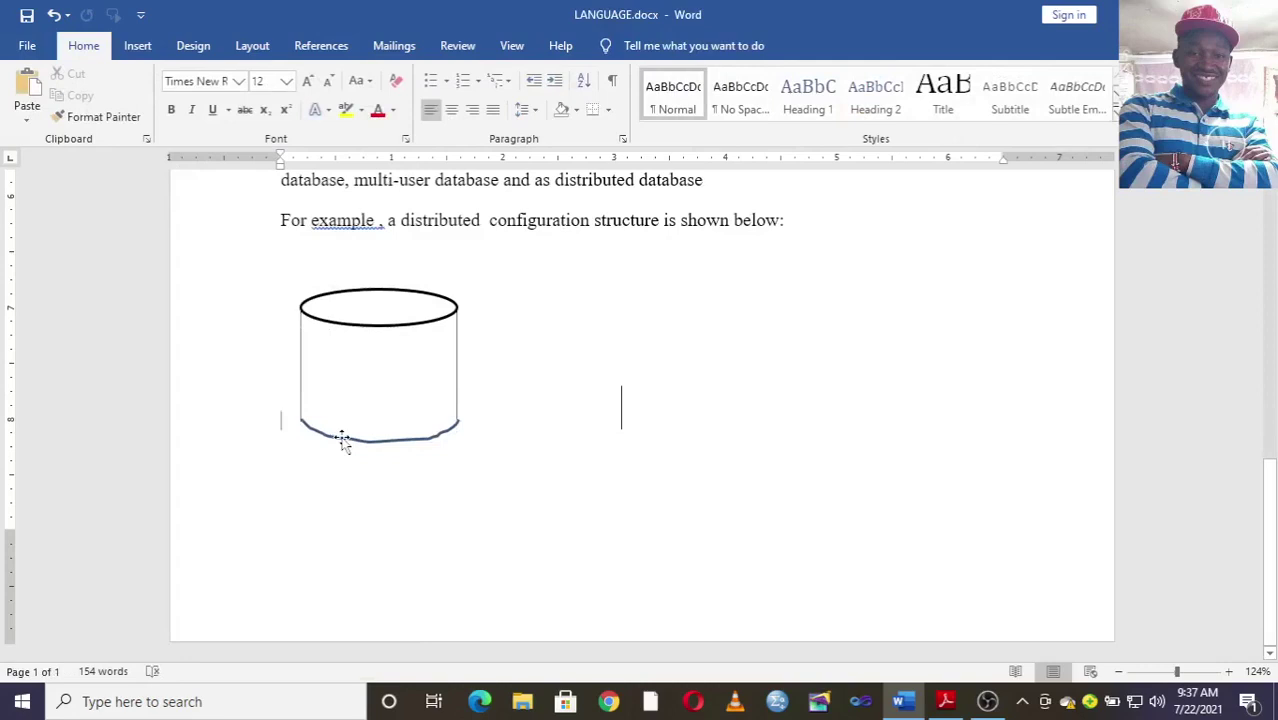
Apply the thin black line style to the cylinder's base curve.
click(342, 438)
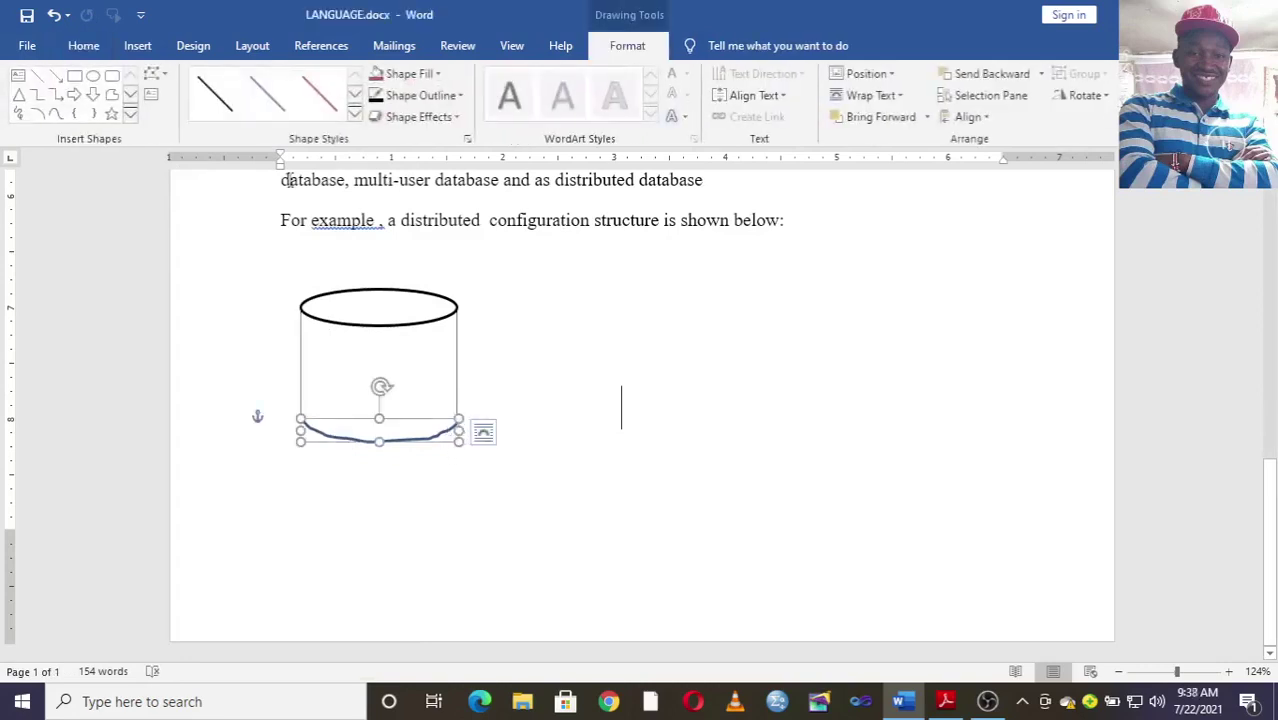
click(212, 100)
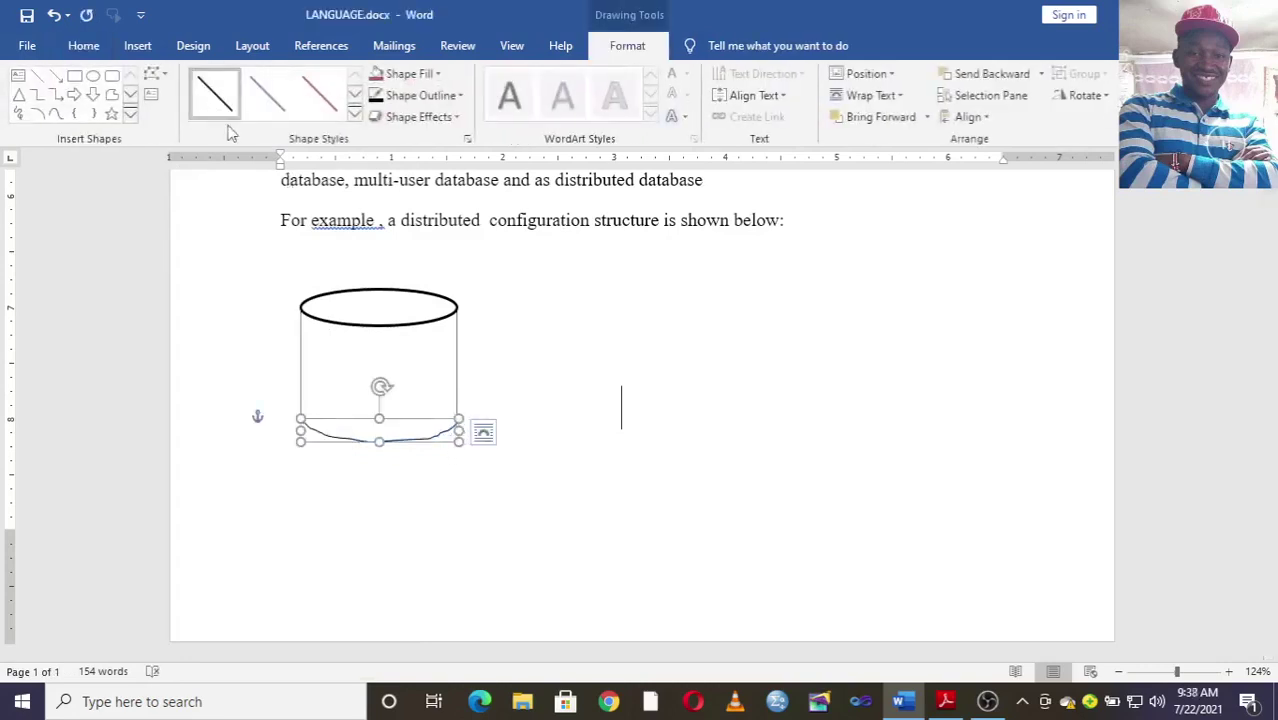
click(621, 336)
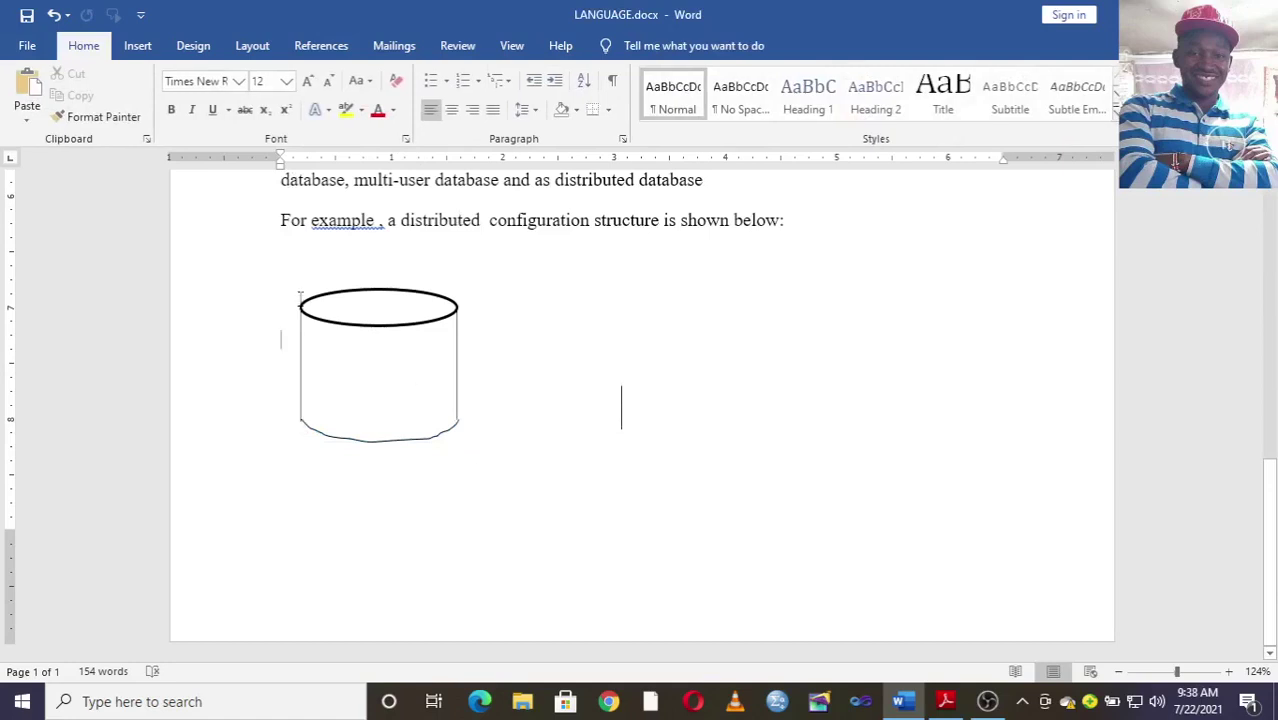
Group the ellipse, the two side lines and the base curve into one cylinder object.
click(319, 312)
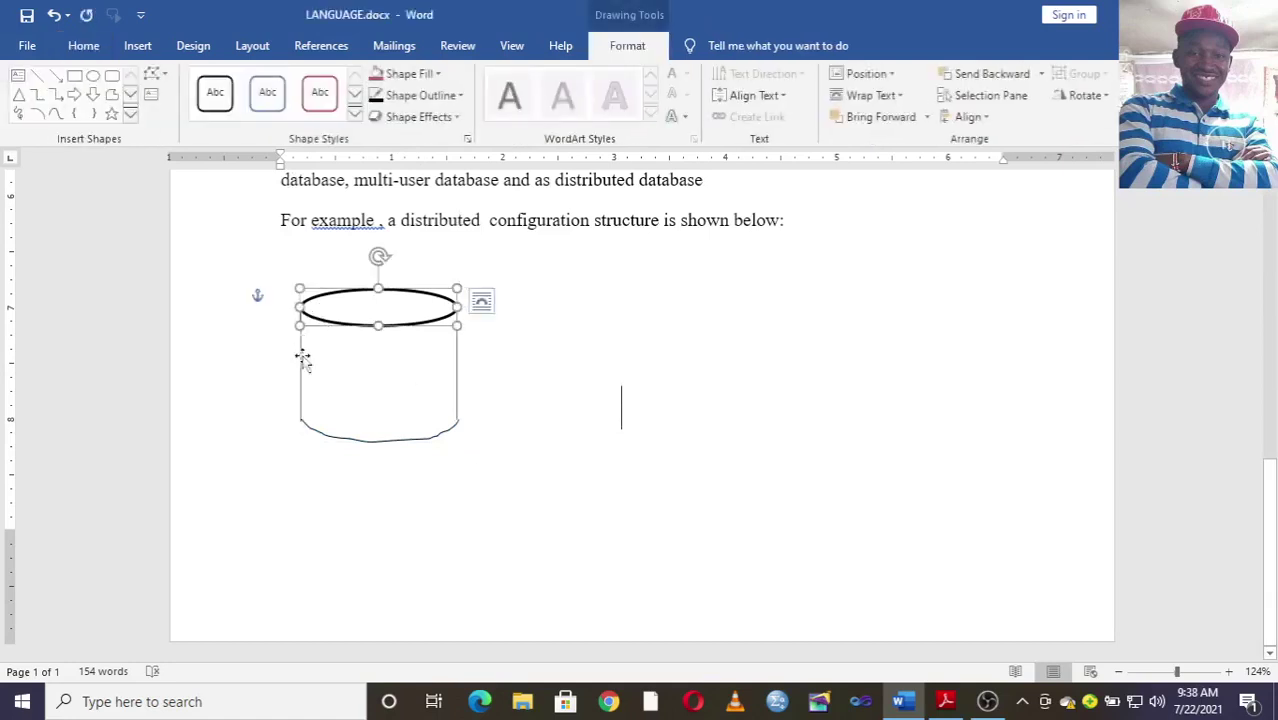
shift+click(398, 440)
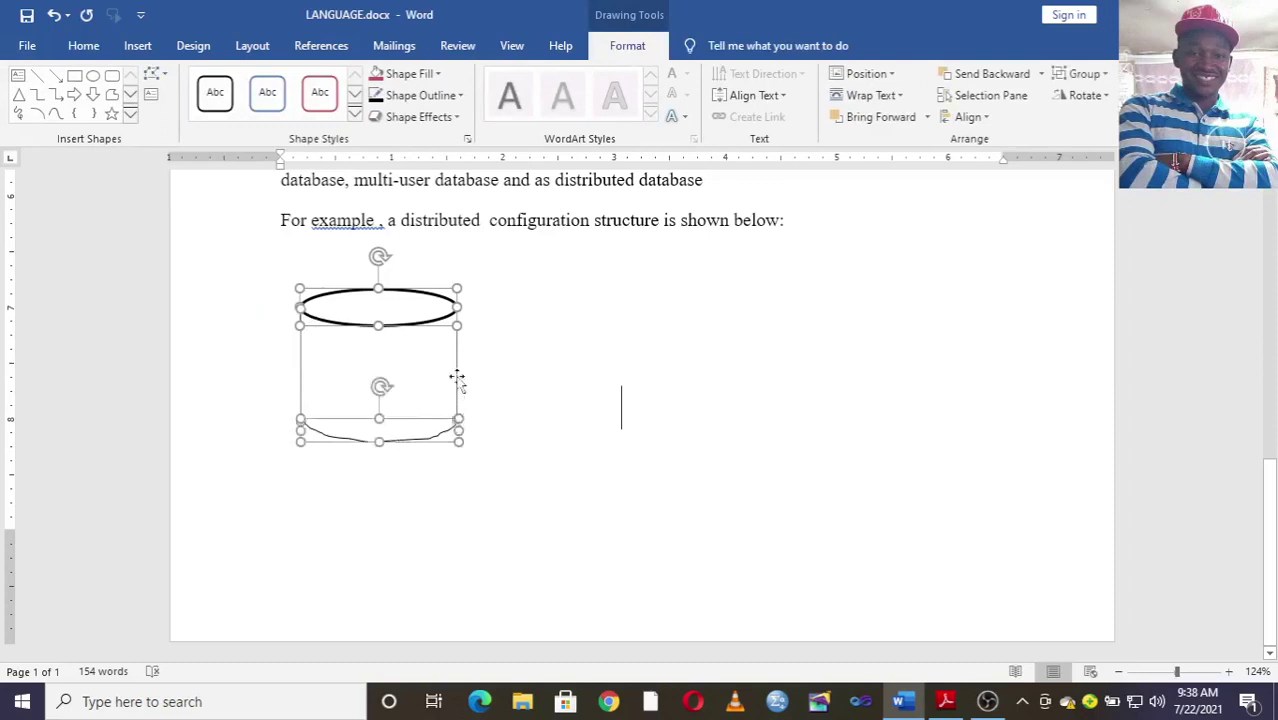
click(1084, 73)
click(1086, 90)
click(503, 418)
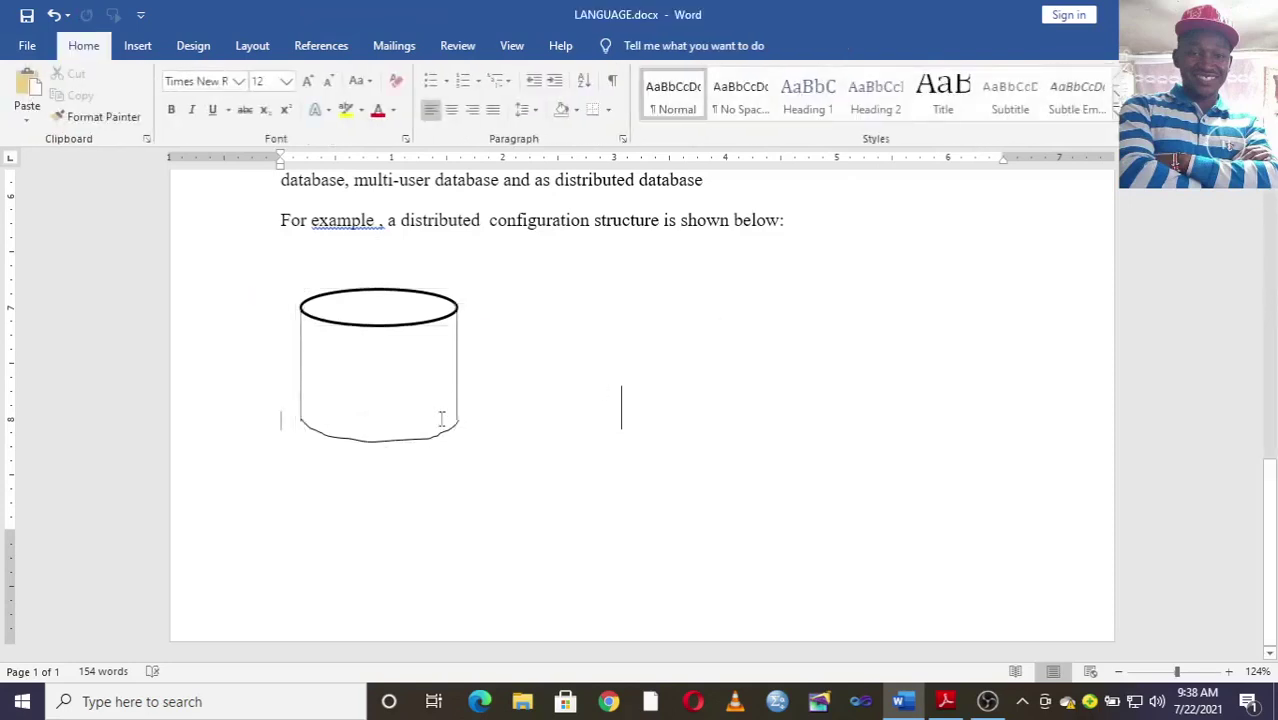
Move the cylinder slightly down to the left margin and place a smaller, narrower copy to its upper right.
mouse_move(399, 330)
mouse_down()
mouse_move(422, 394)
mouse_move(308, 322)
mouse_move(371, 354)
mouse_up()
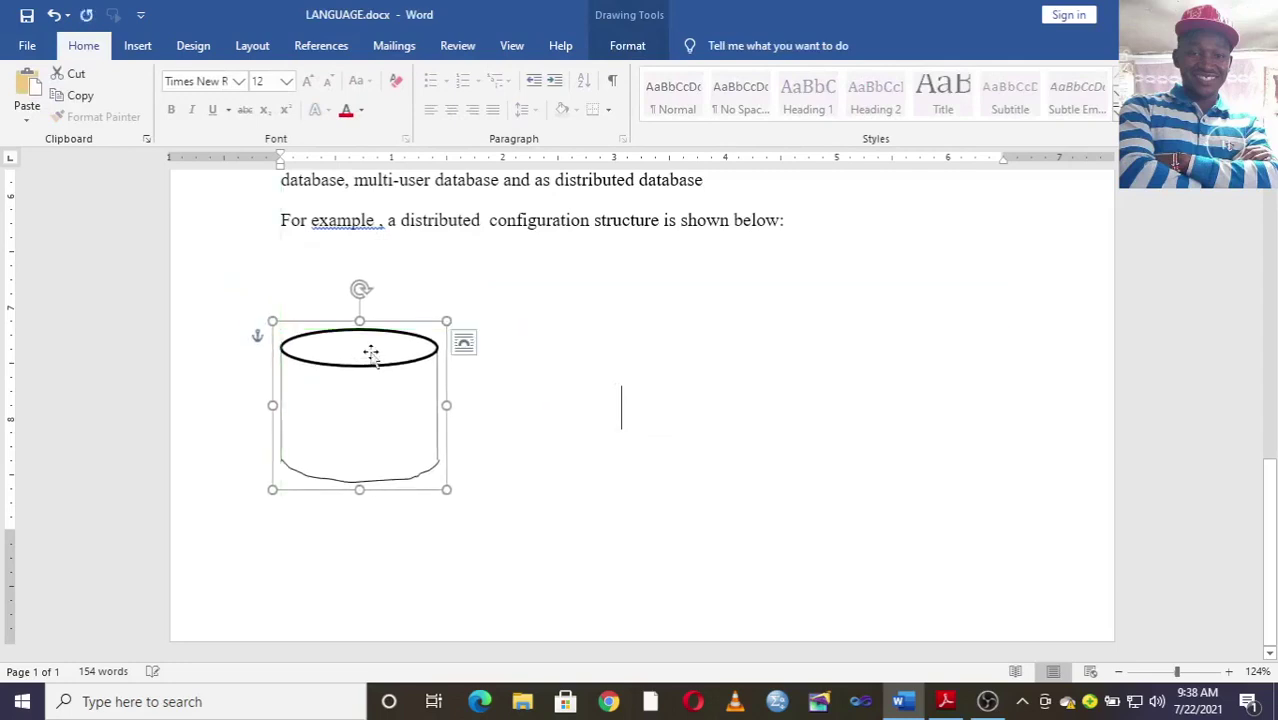
key(ctrl+c)
key(ctrl+v)
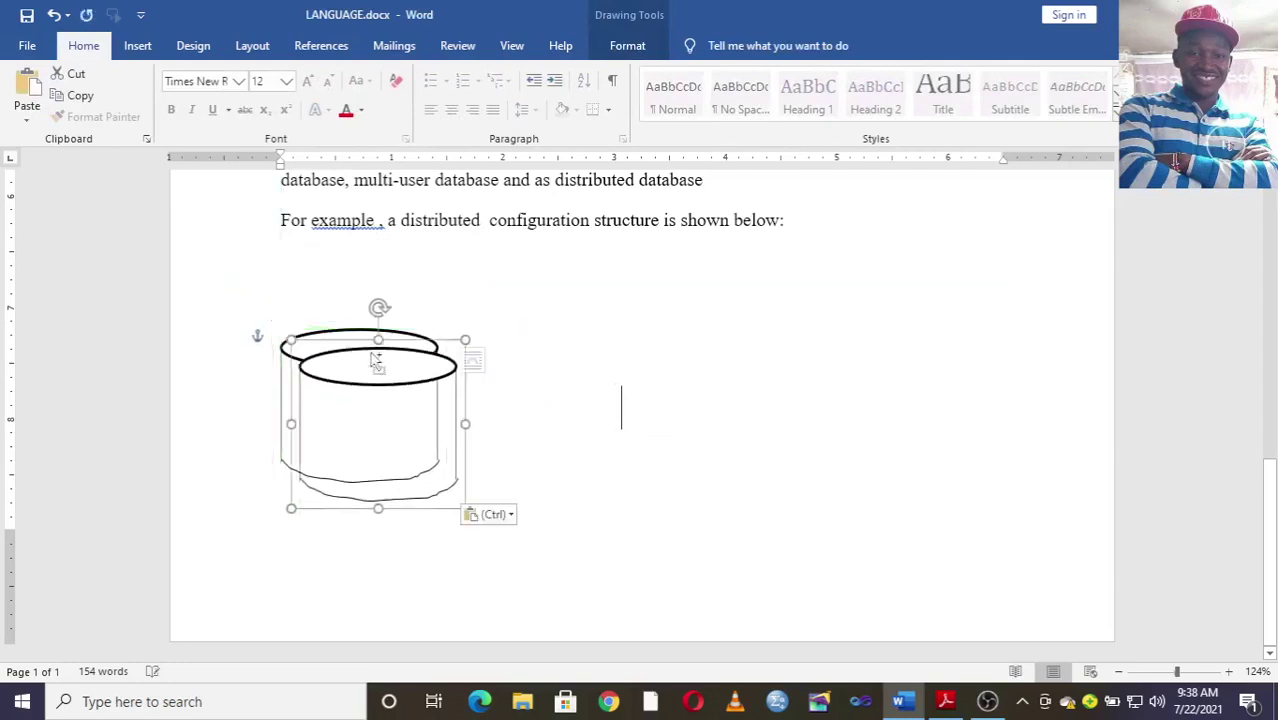
drag(371, 366, 594, 264)
drag(685, 413, 624, 393)
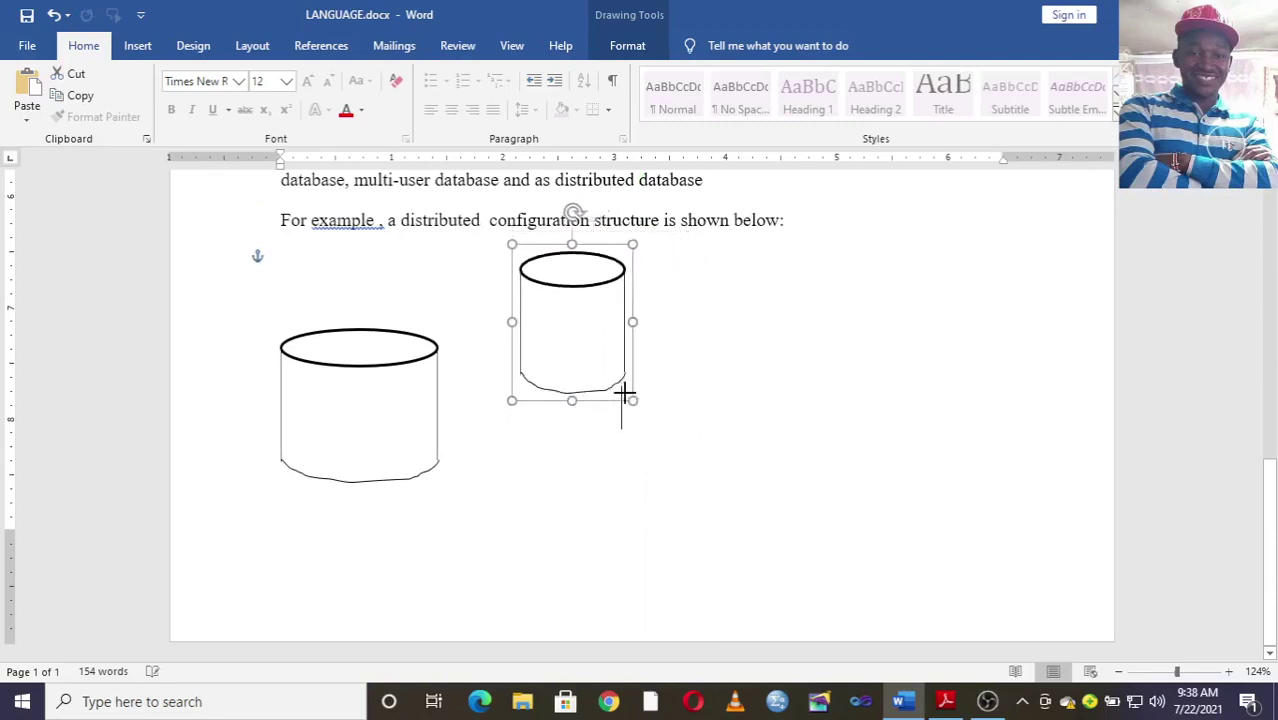
Reduce the original cylinder's width and height, keeping it at the left margin.
click(251, 434)
click(438, 474)
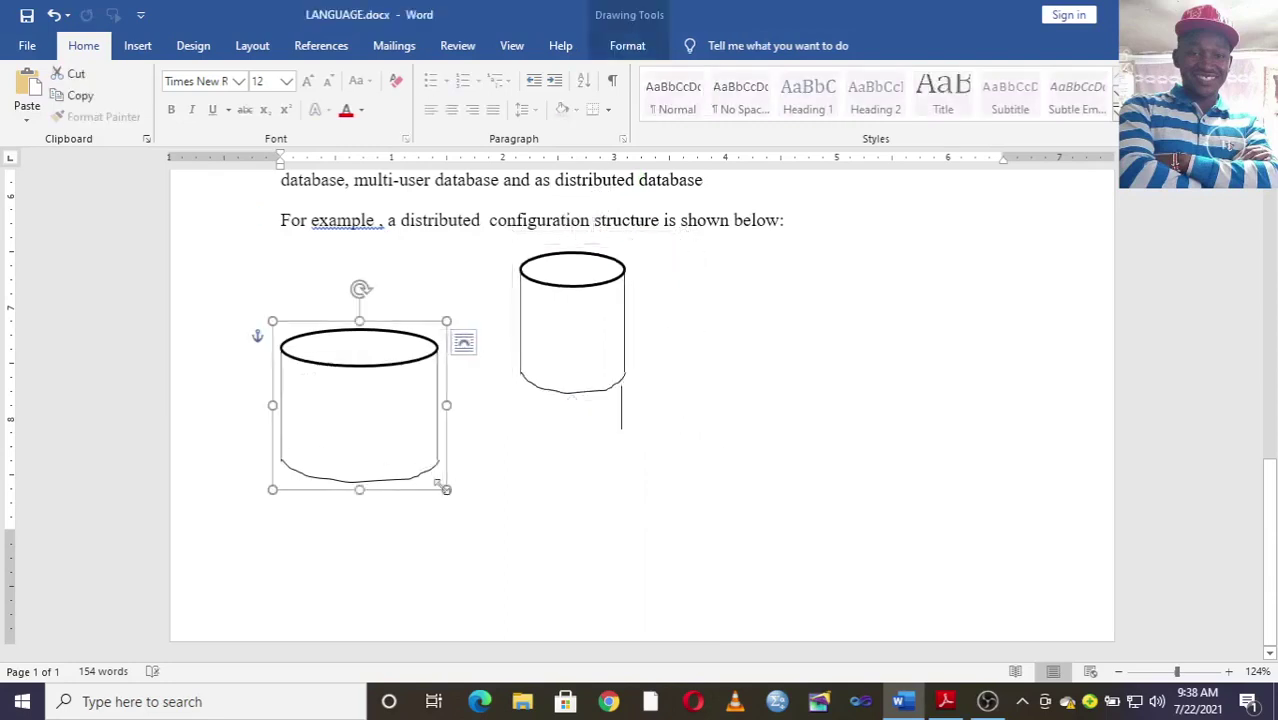
drag(440, 466, 411, 428)
click(374, 374)
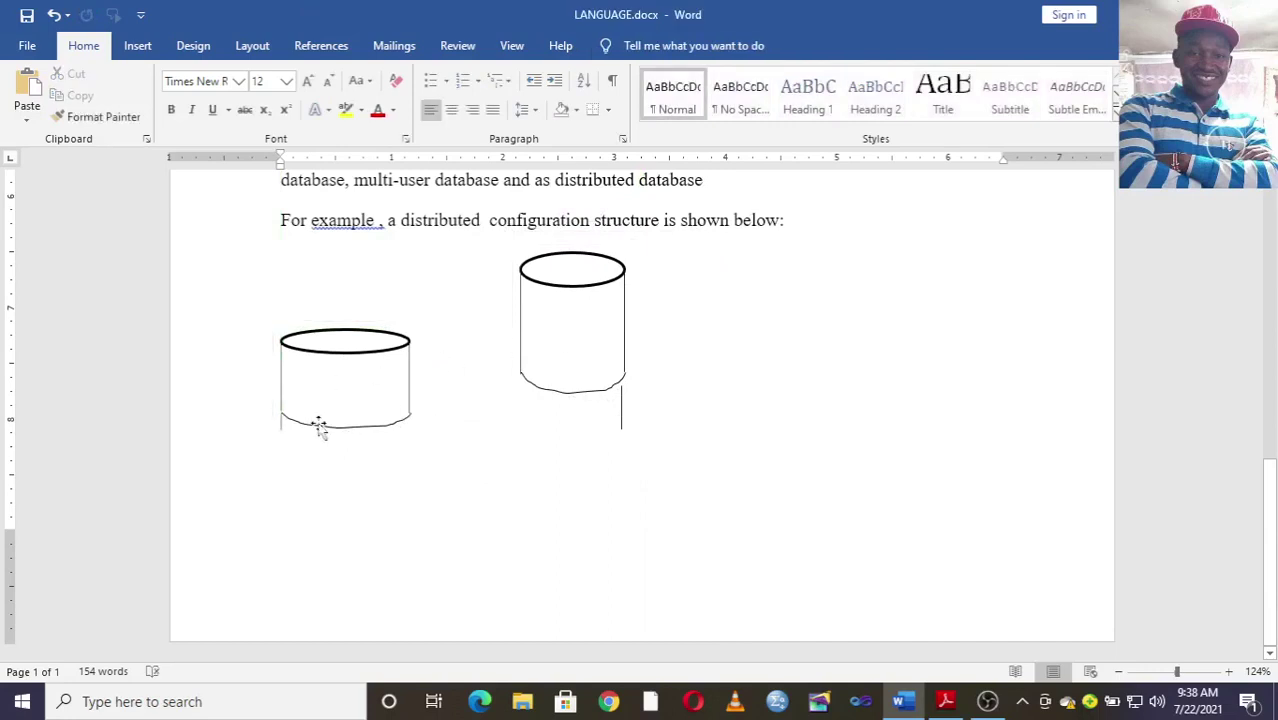
click(346, 342)
drag(346, 434, 337, 460)
click(494, 451)
Move the narrower cylinder copy to the right side of the page, level with the original cylinder.
click(607, 317)
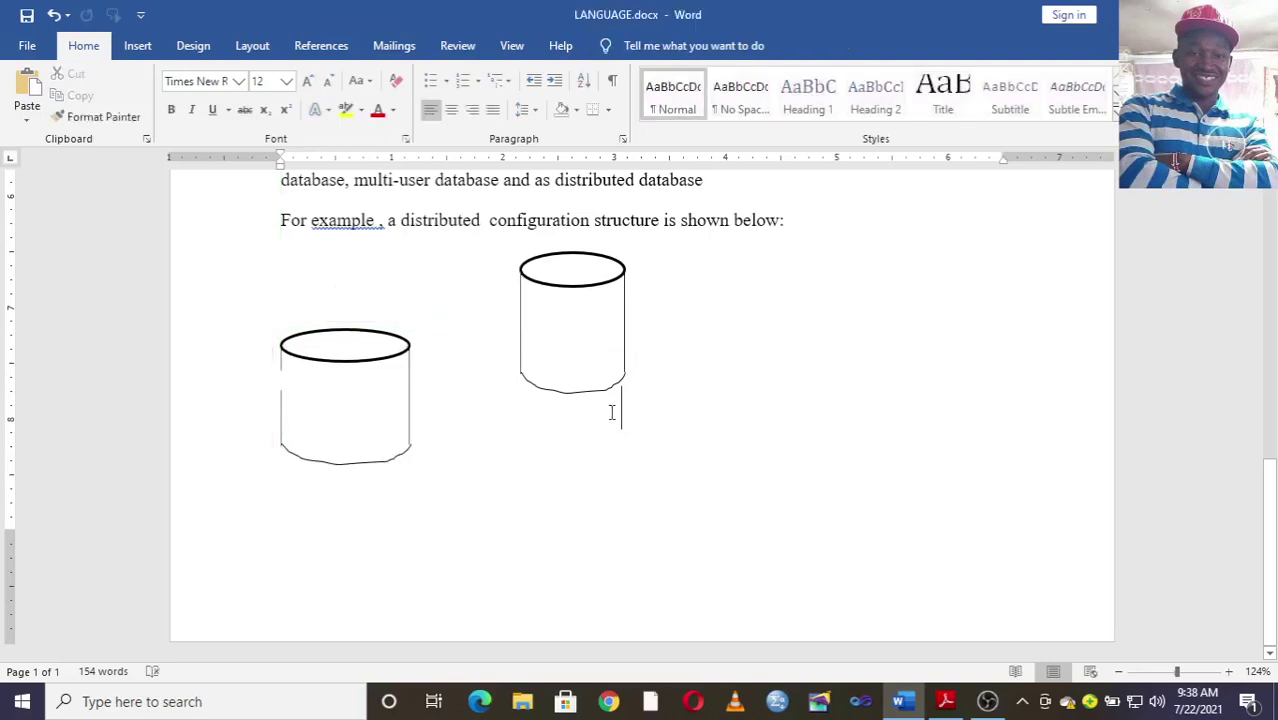
click(571, 277)
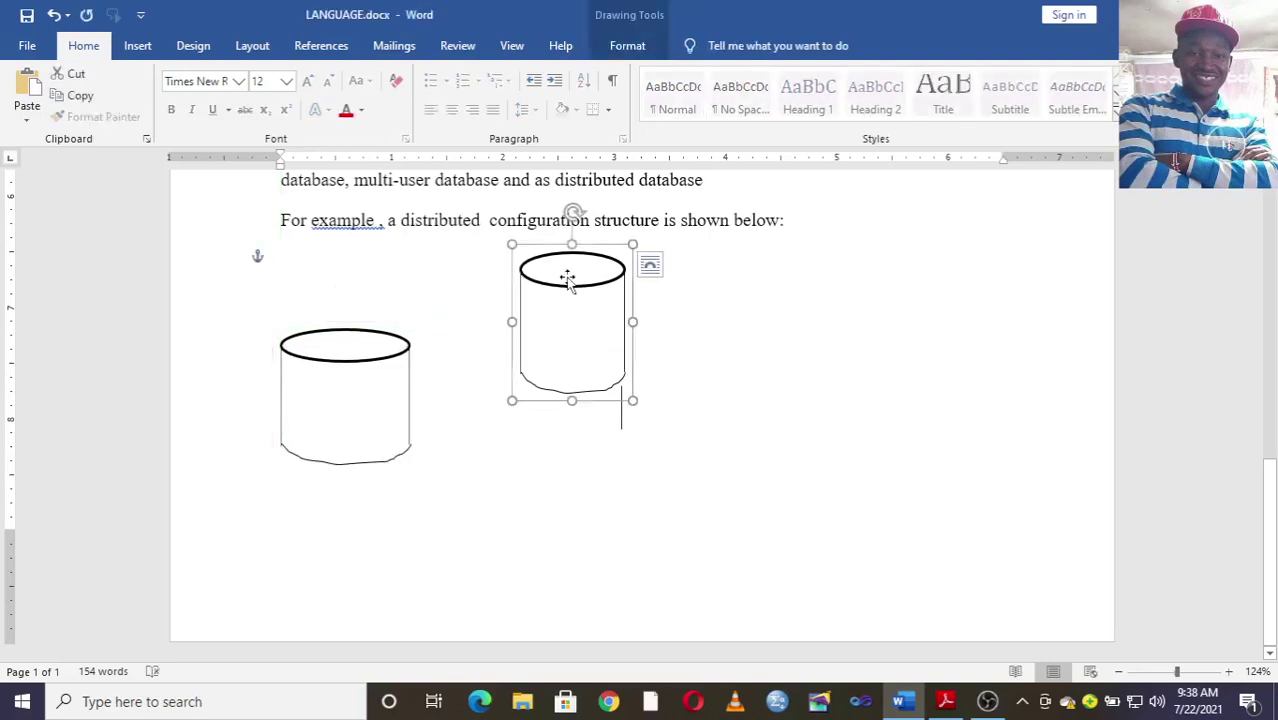
drag(571, 277, 808, 350)
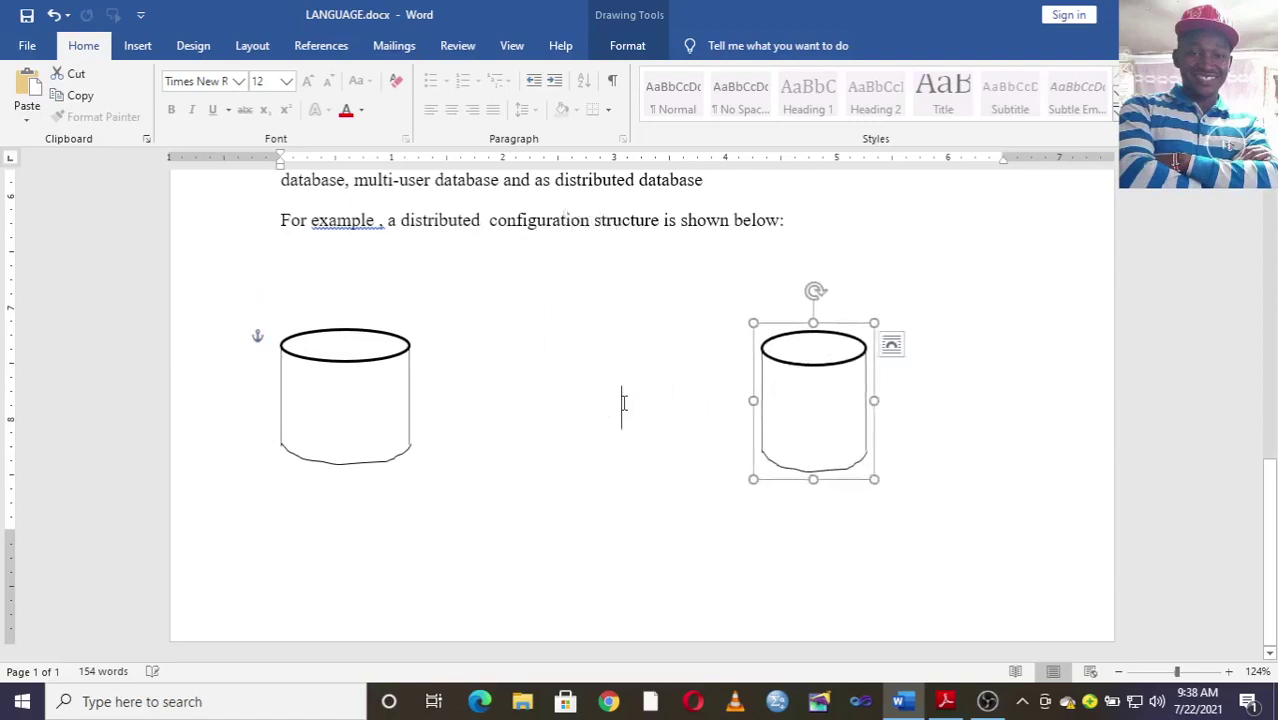
Delete the stray short vertical line between the two cylinders.
click(622, 405)
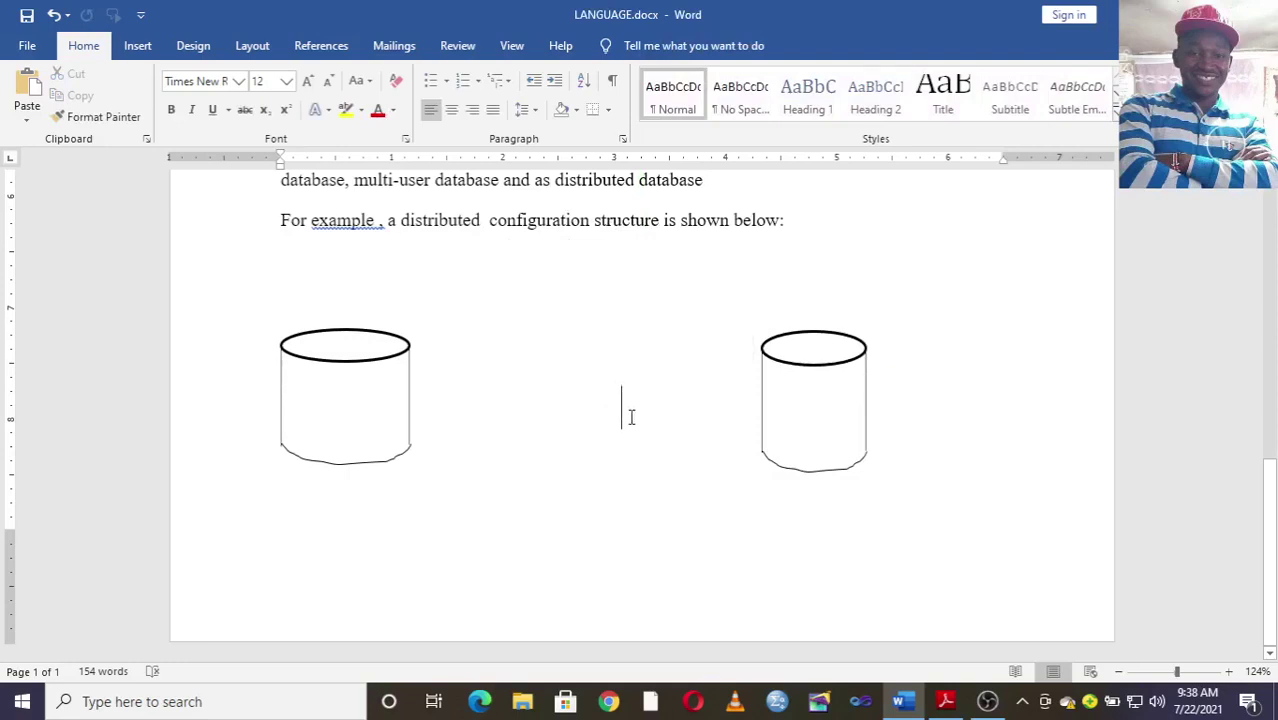
click(621, 405)
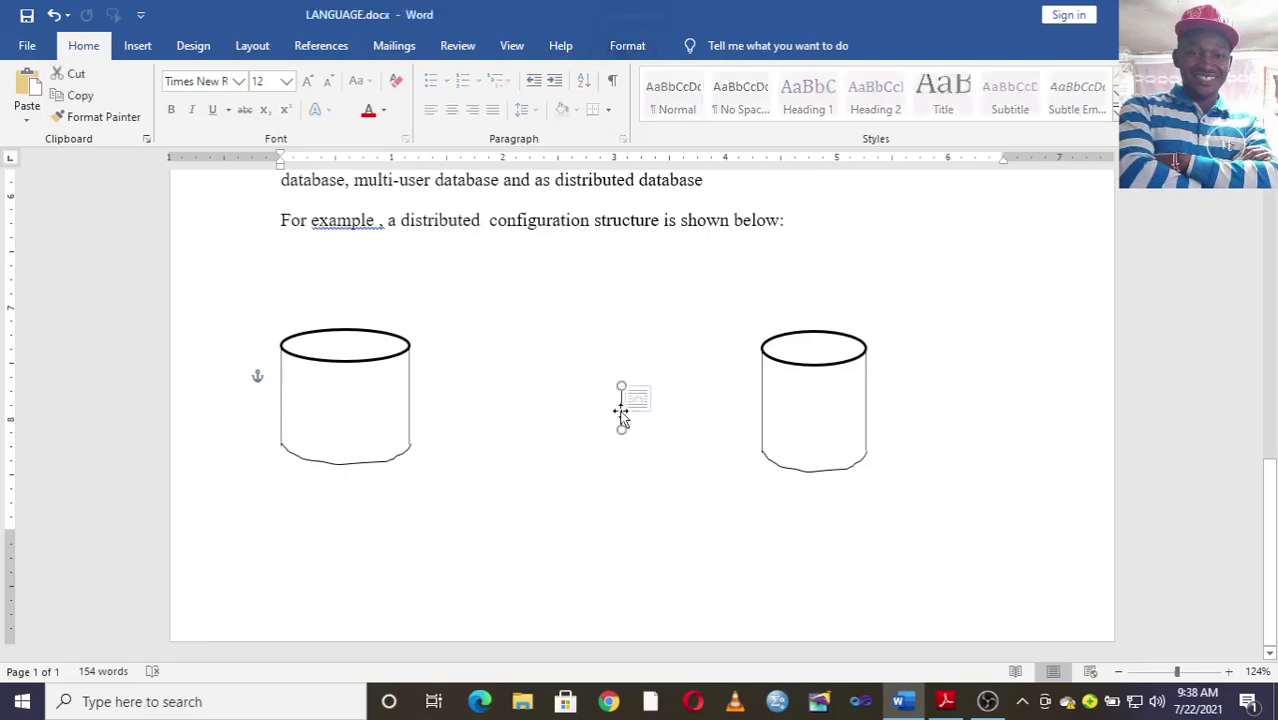
key(Delete)
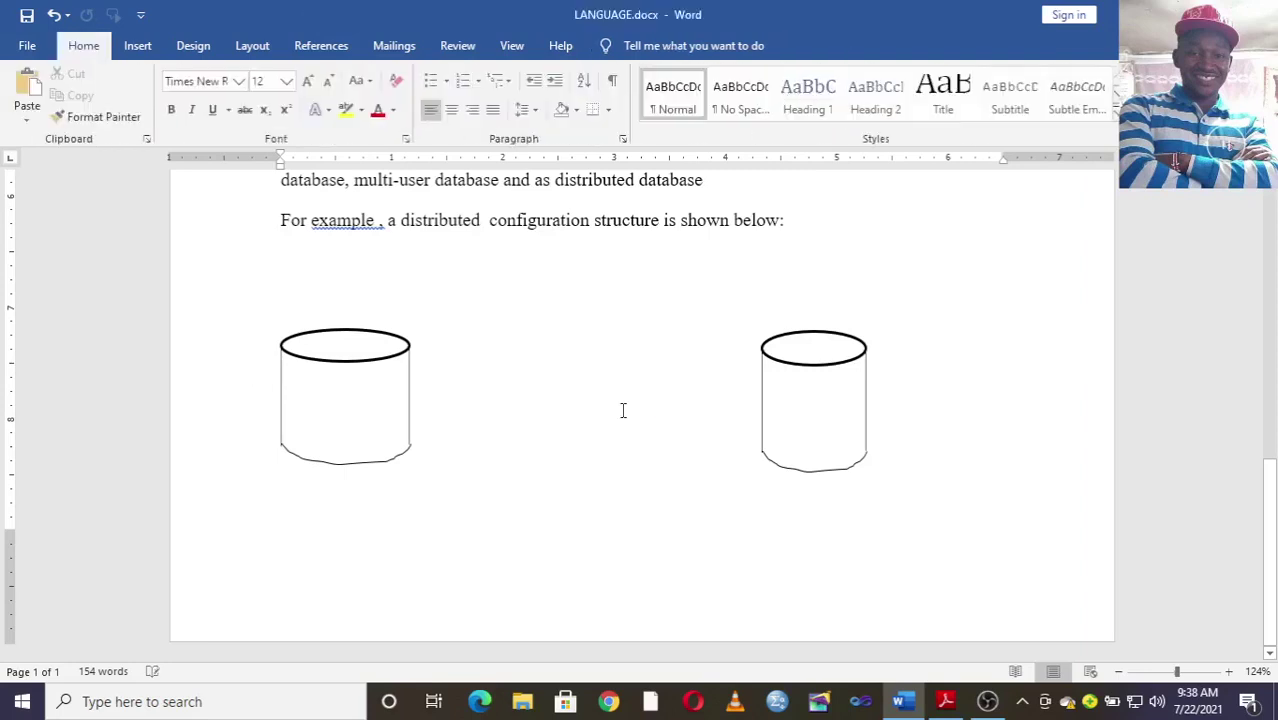
Move the right-hand cylinder up to the centre under the example sentence and place another, narrowed cylinder copy near the page's lower centre.
mouse_move(796, 351)
mouse_down()
mouse_move(562, 265)
mouse_move(634, 261)
mouse_up()
click(337, 382)
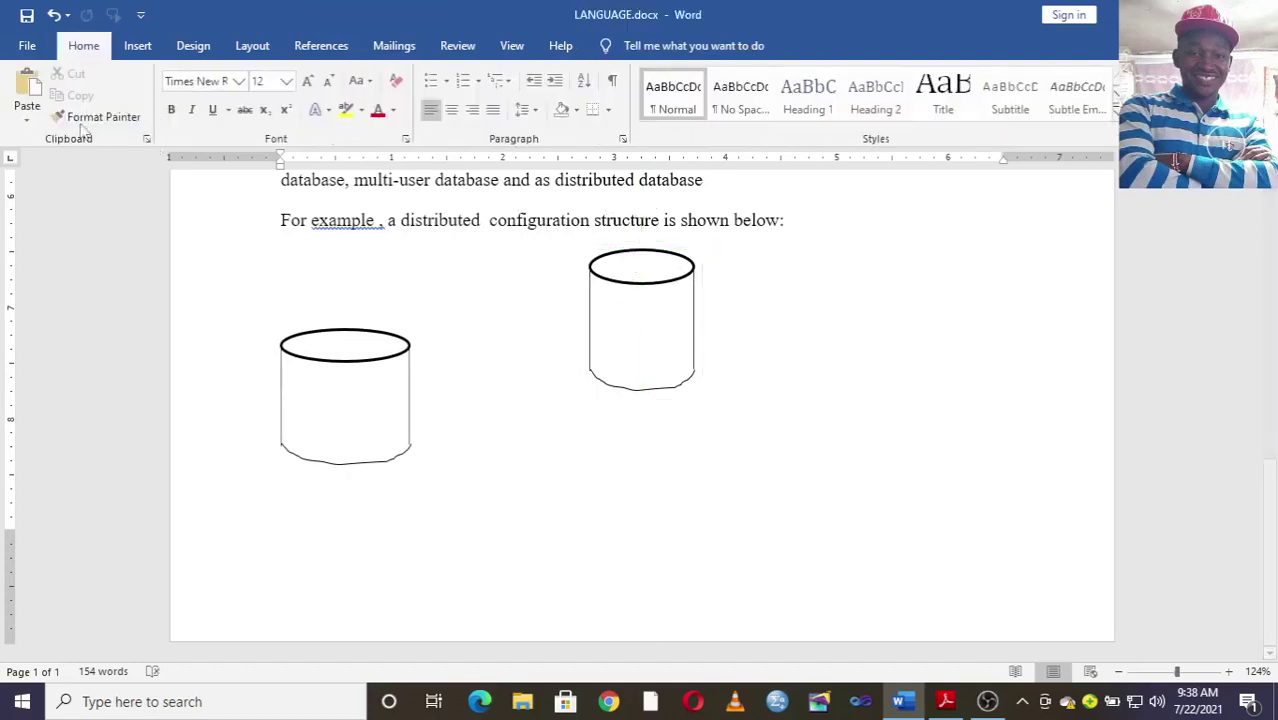
click(27, 92)
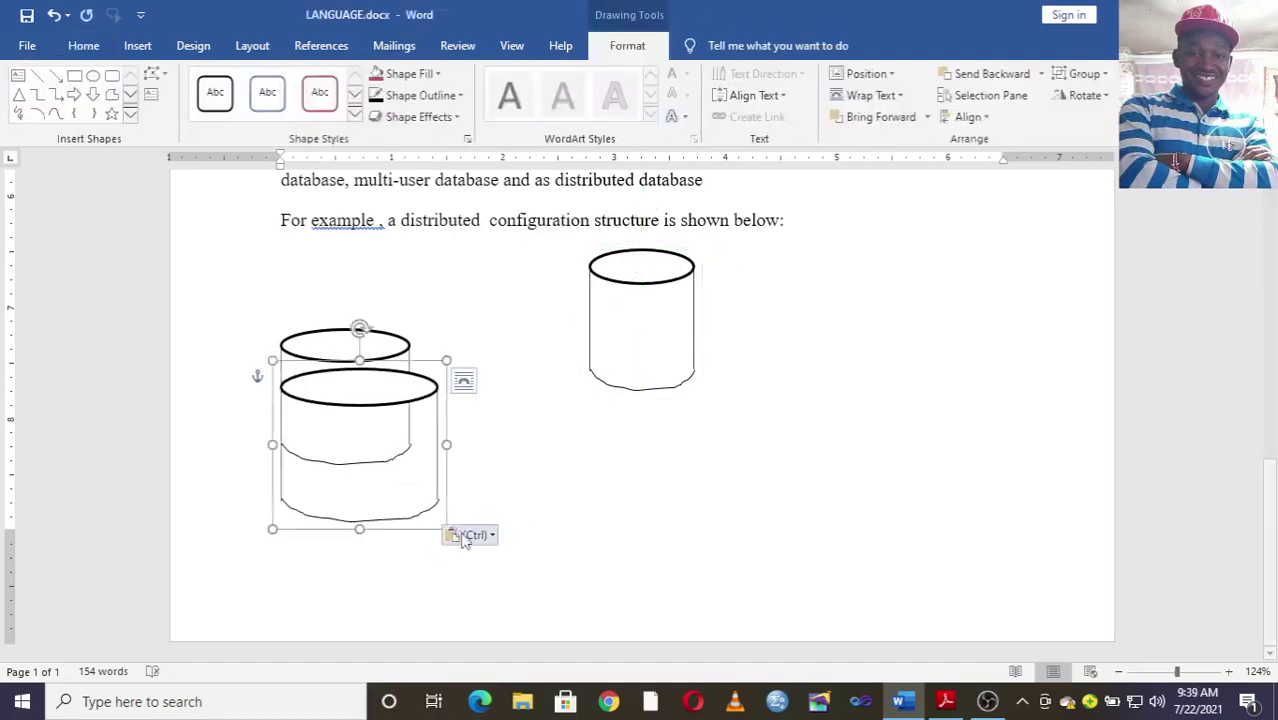
drag(272, 529, 311, 533)
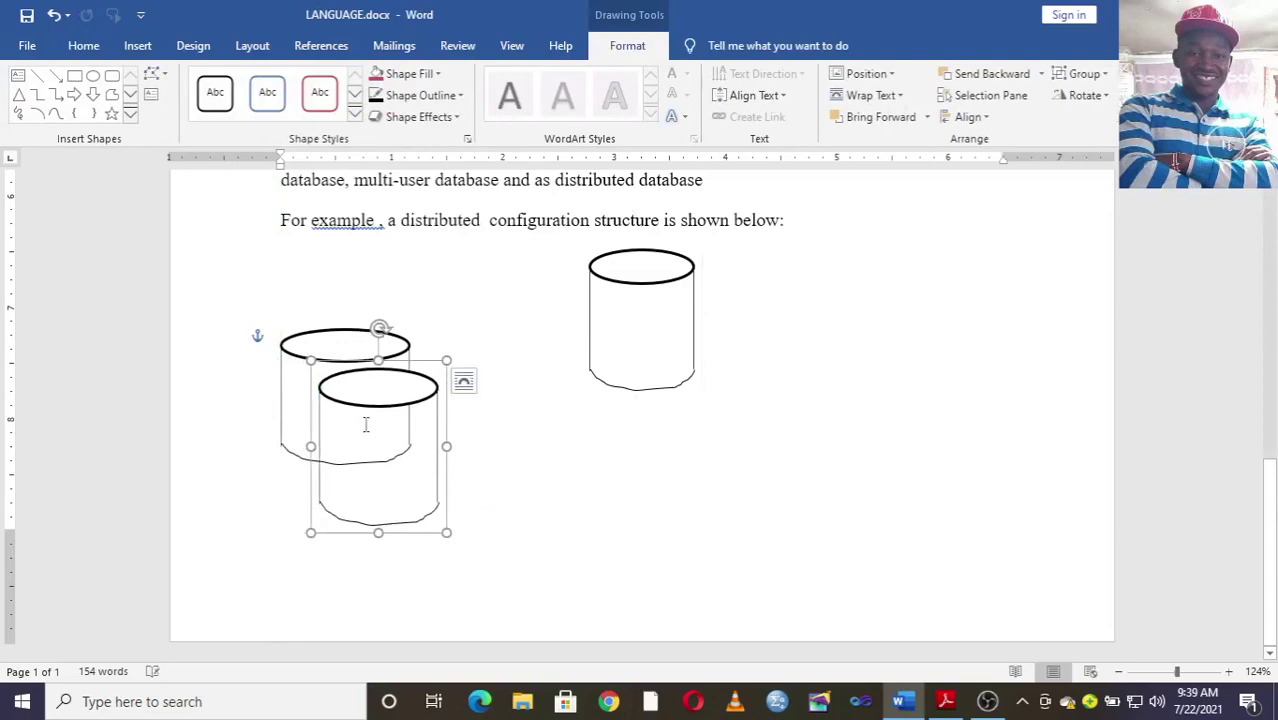
drag(379, 400, 554, 498)
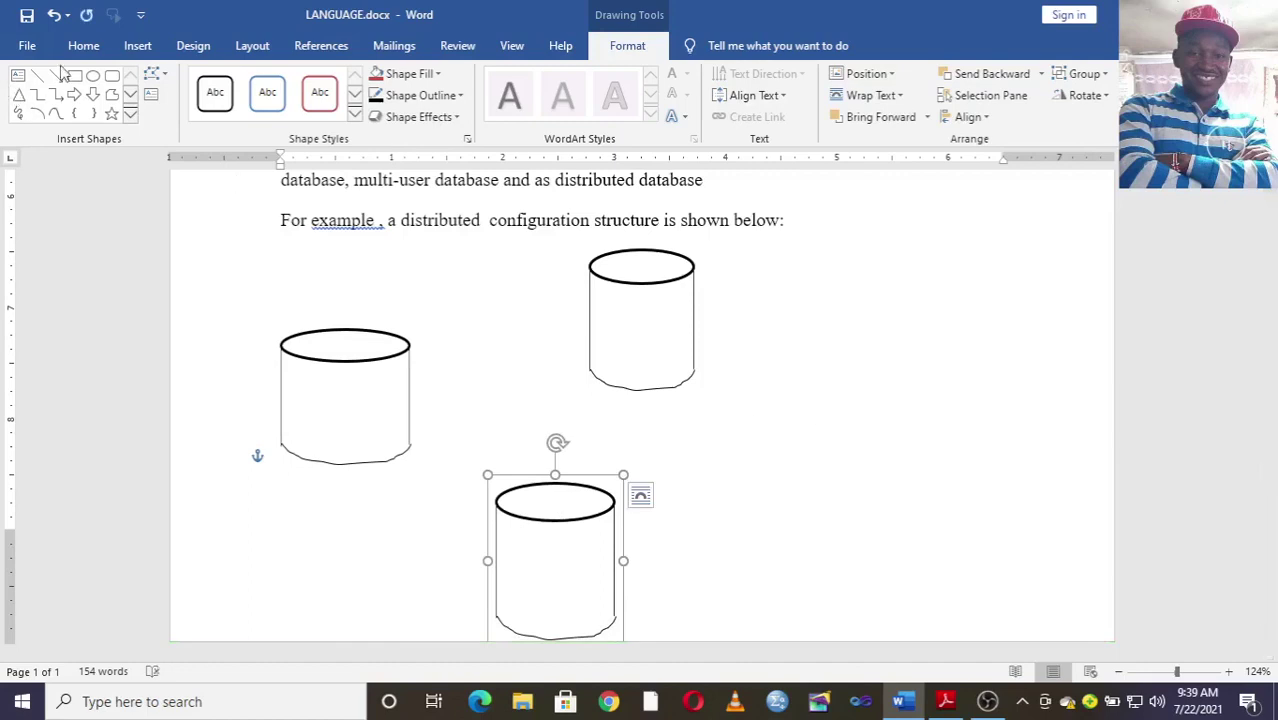
Add another wide cylinder at the page's lower centre and move the narrowed copy to its upper right.
click(83, 45)
click(27, 90)
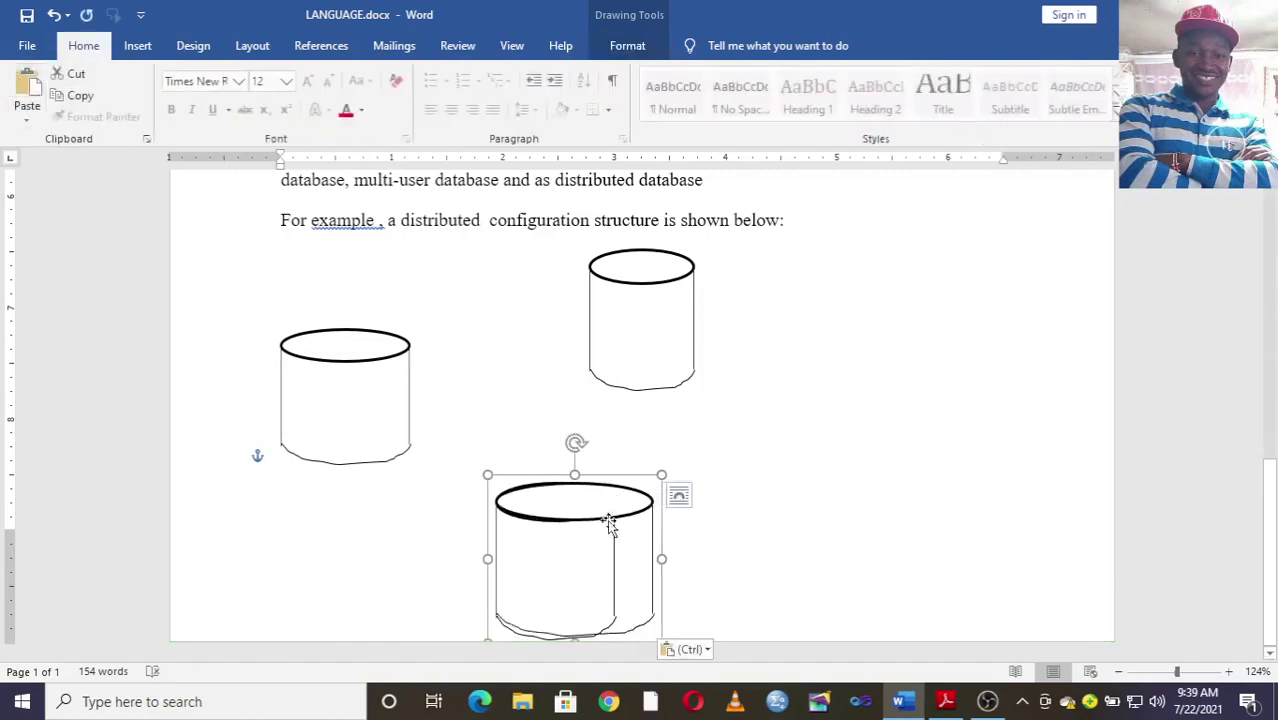
drag(610, 535, 835, 458)
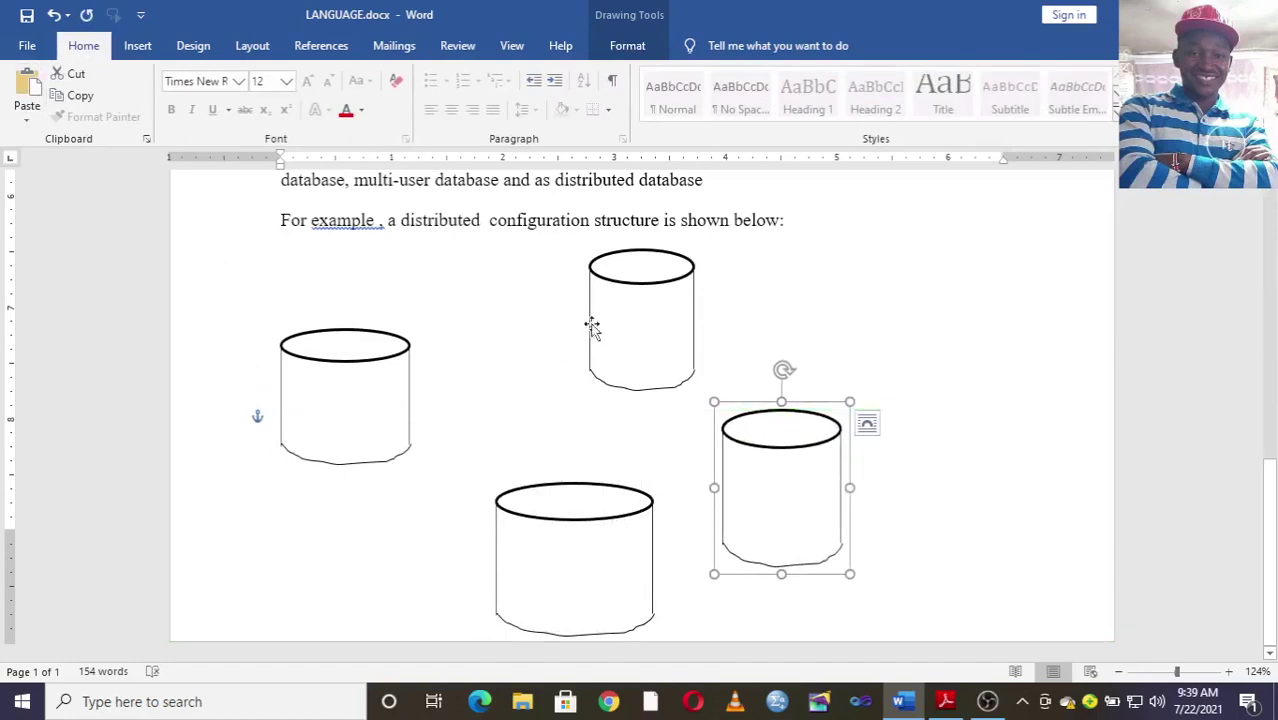
Move the uppermost cylinder slightly left and reduce the width and height of the wide cylinder near the bottom of the page.
click(576, 316)
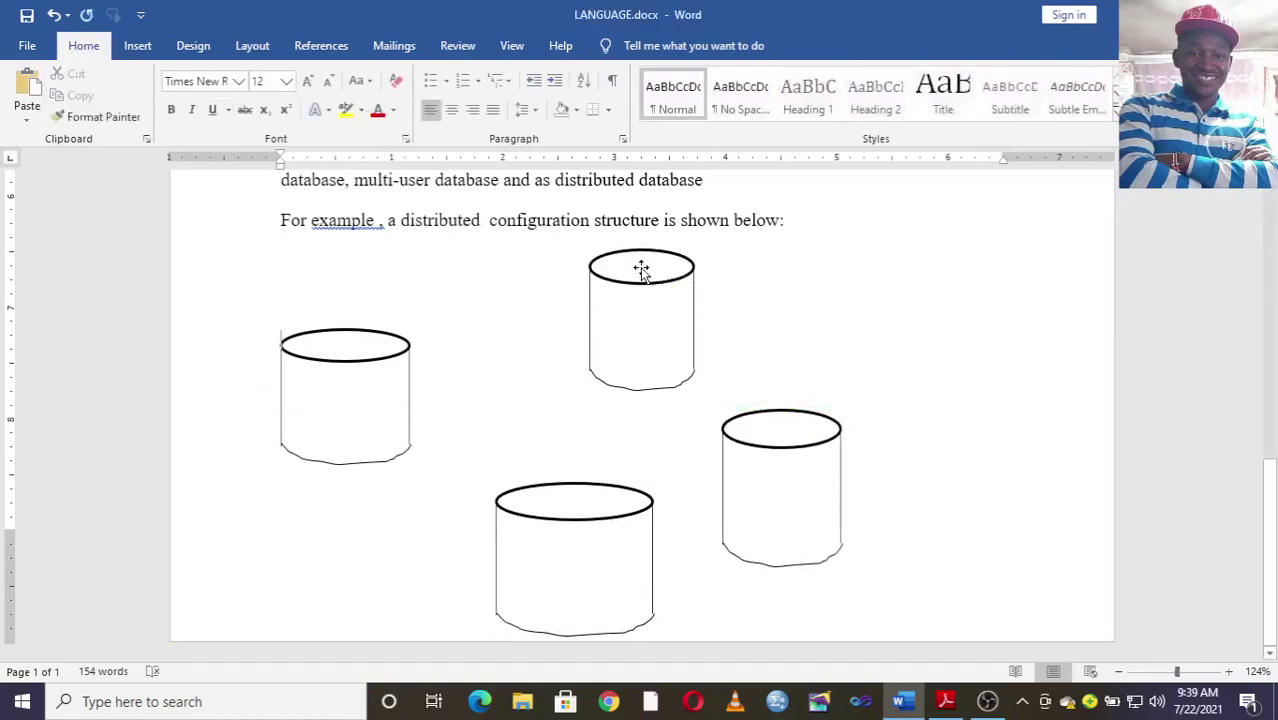
drag(641, 268, 579, 266)
click(619, 597)
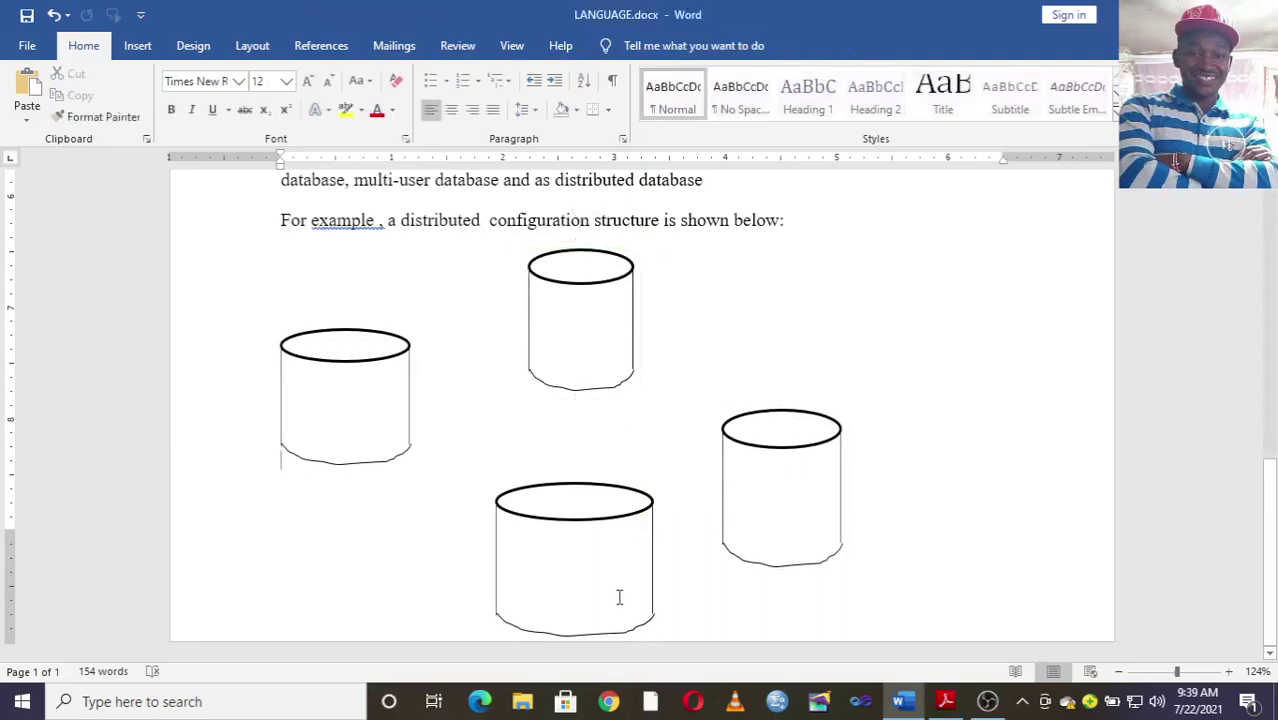
click(608, 518)
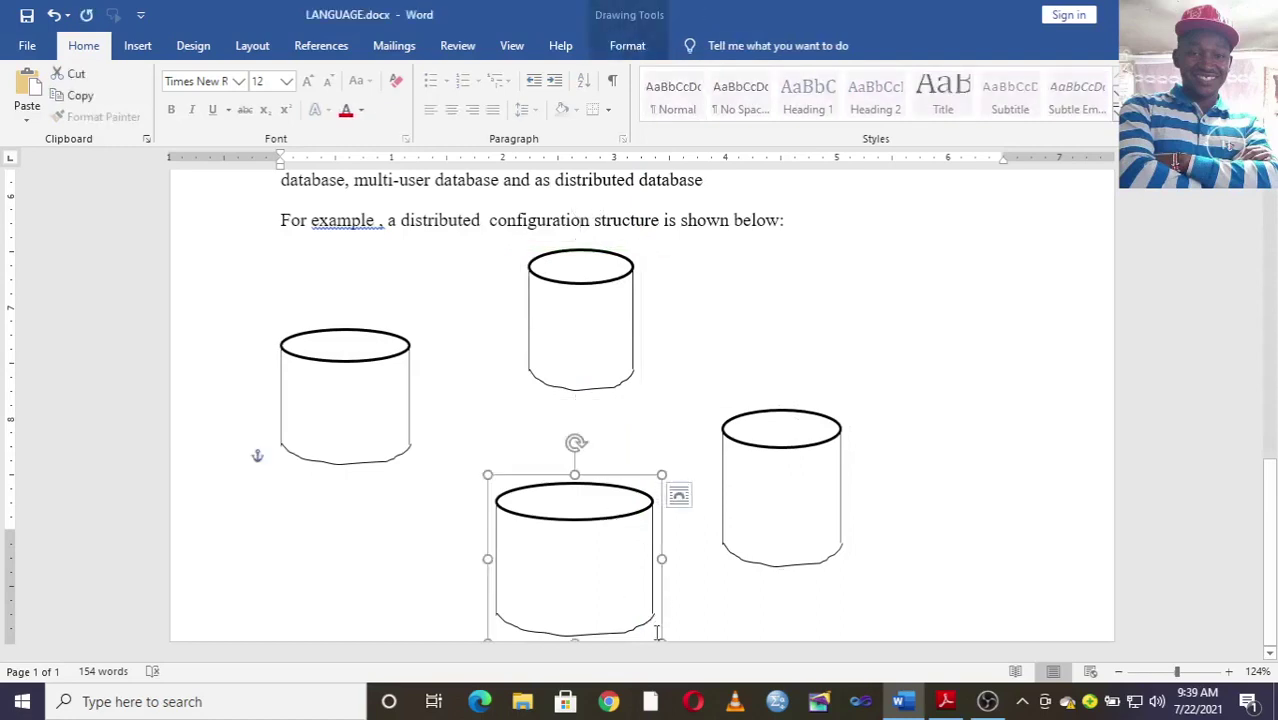
drag(647, 632, 599, 593)
click(713, 594)
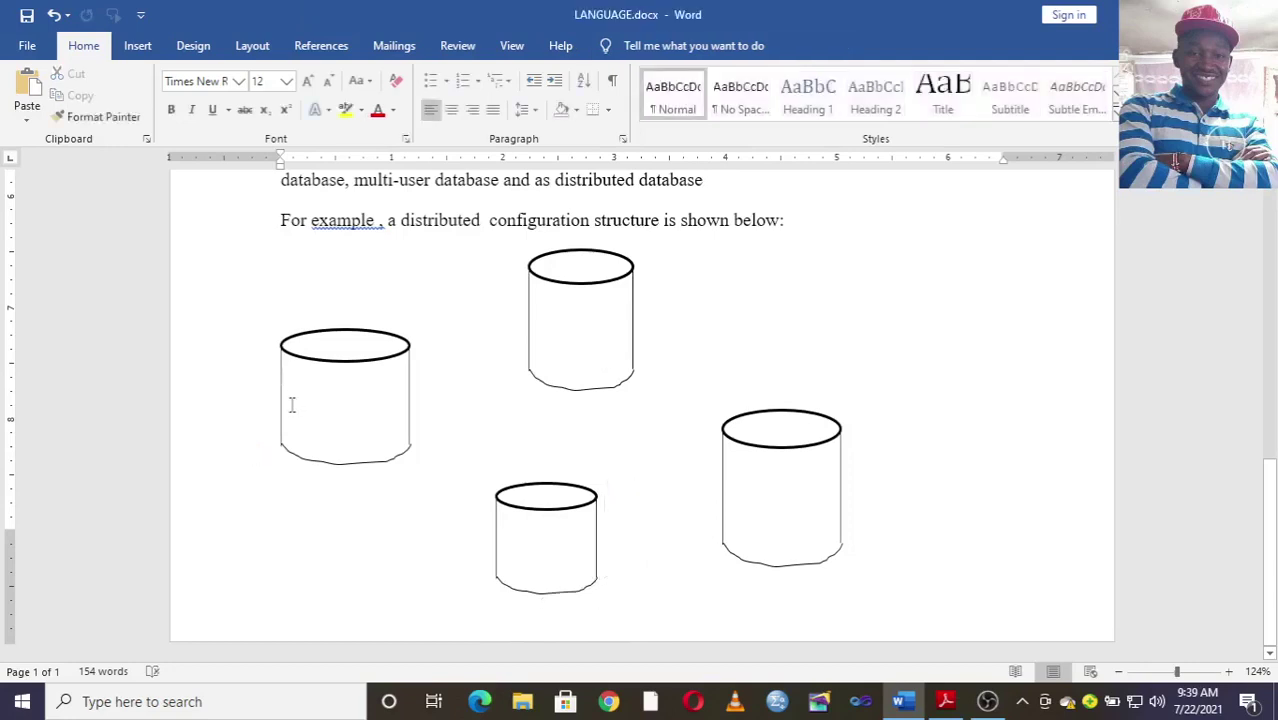
Insert a text box inside the uppermost cylinder with the text "Database".
text(S)
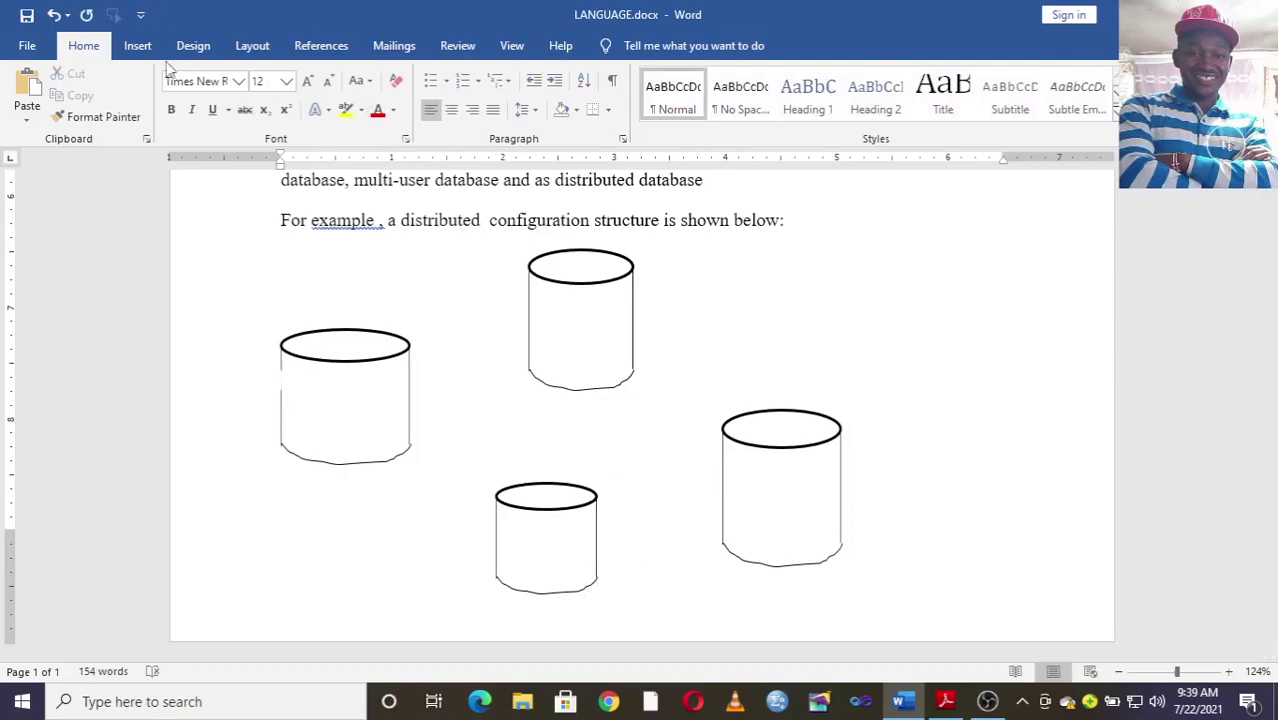
click(137, 45)
click(205, 117)
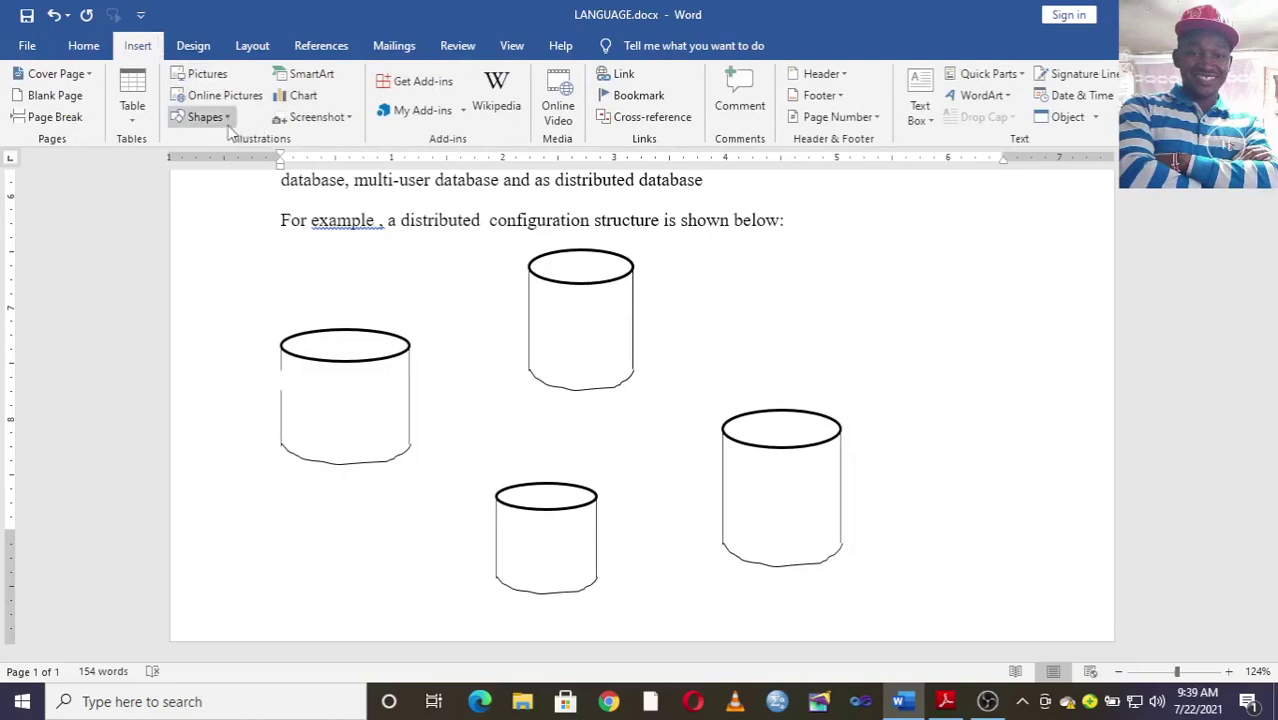
click(180, 162)
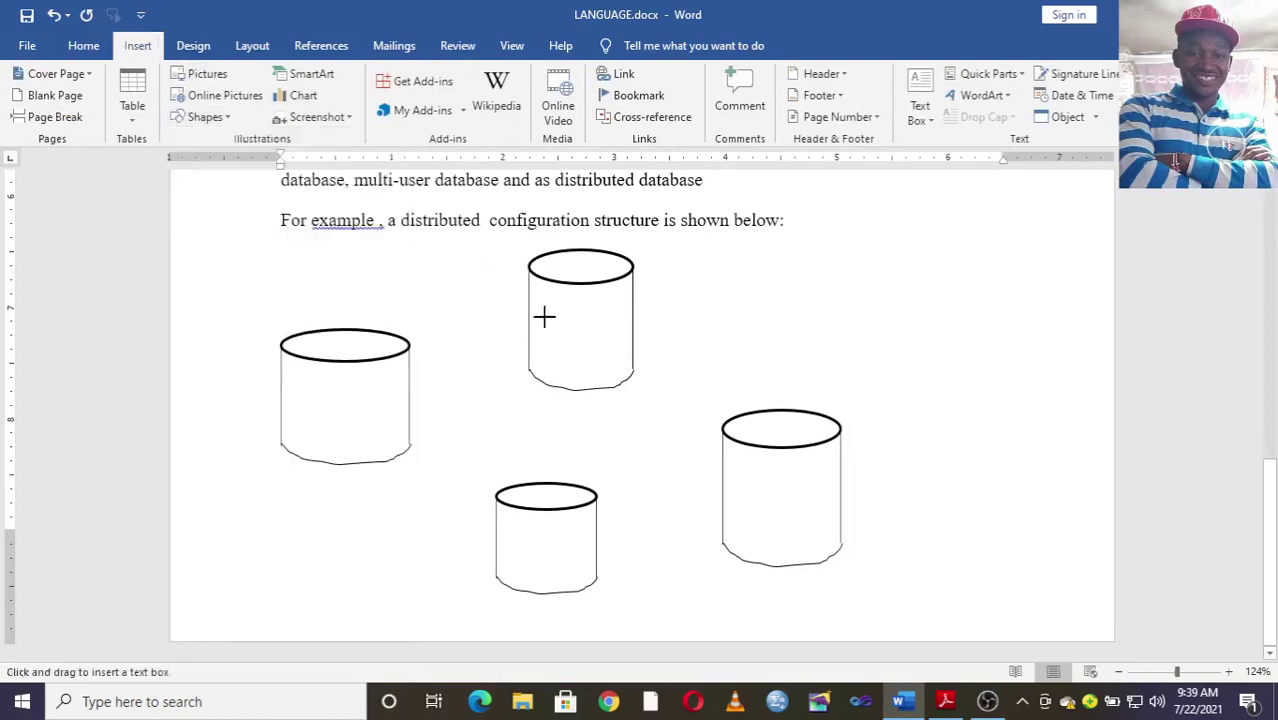
drag(535, 304, 624, 343)
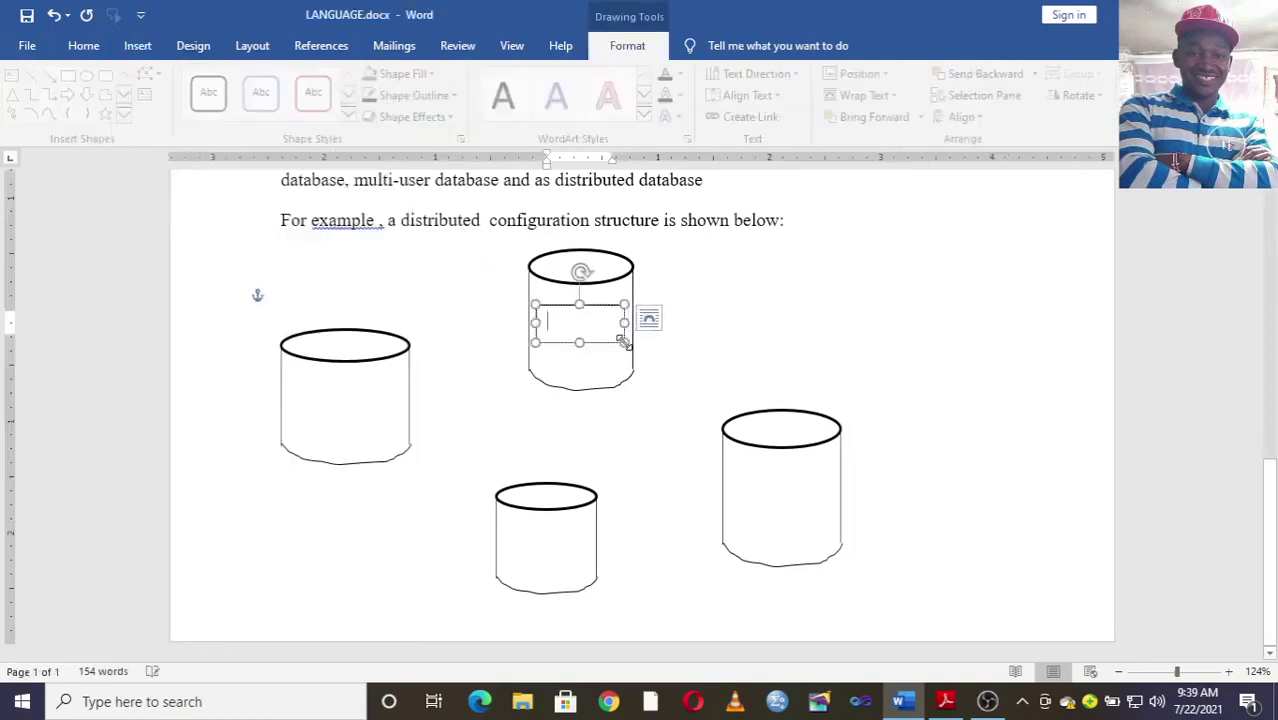
text(DA)
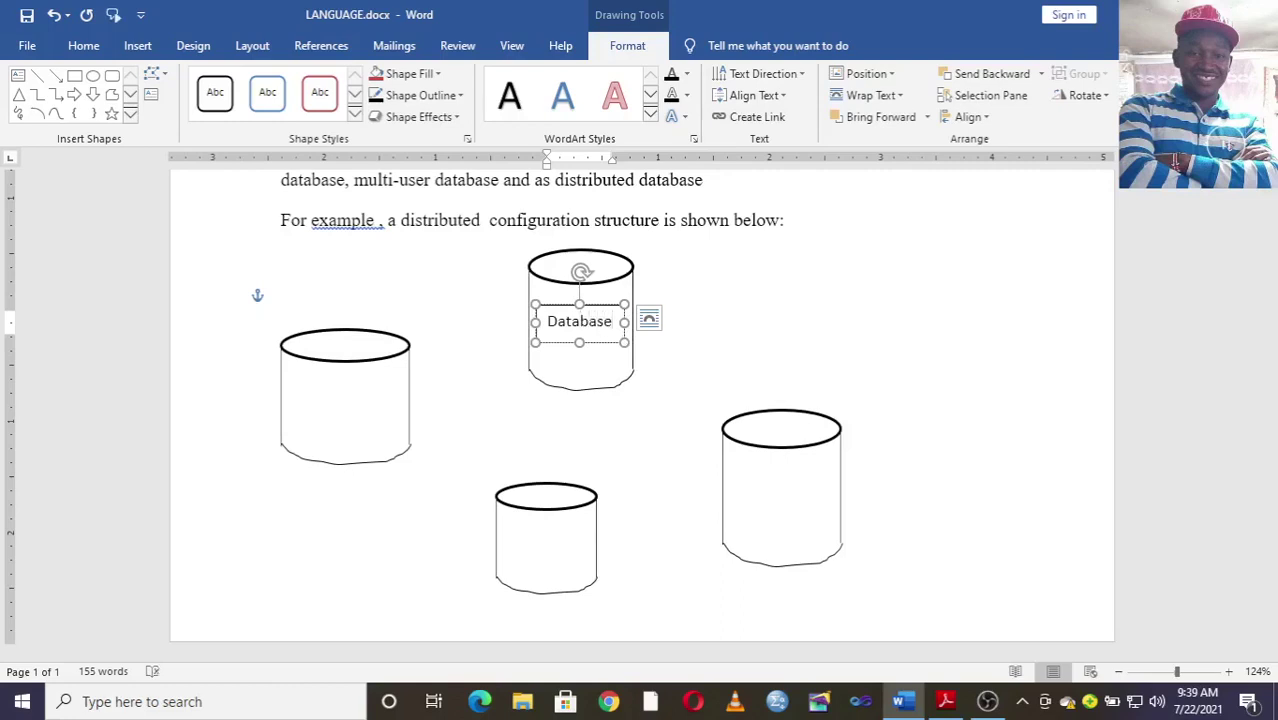
Remove the outline of the Database text box.
click(460, 95)
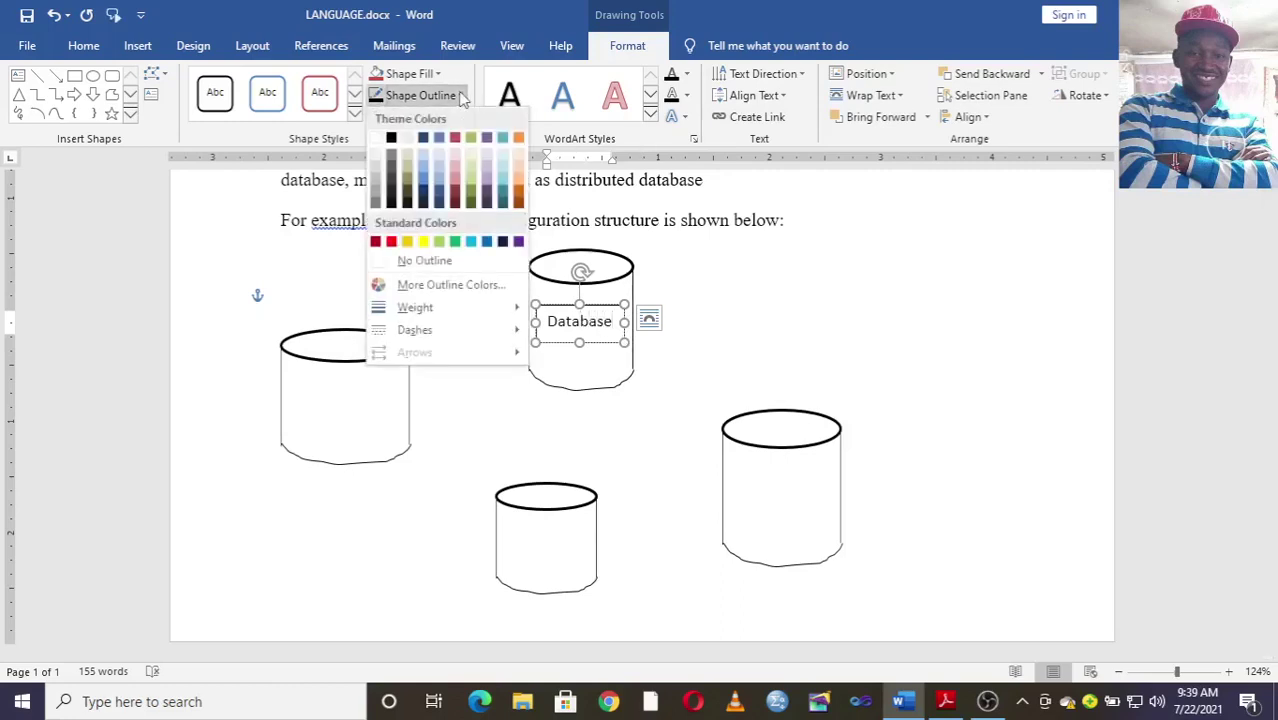
click(424, 260)
click(574, 336)
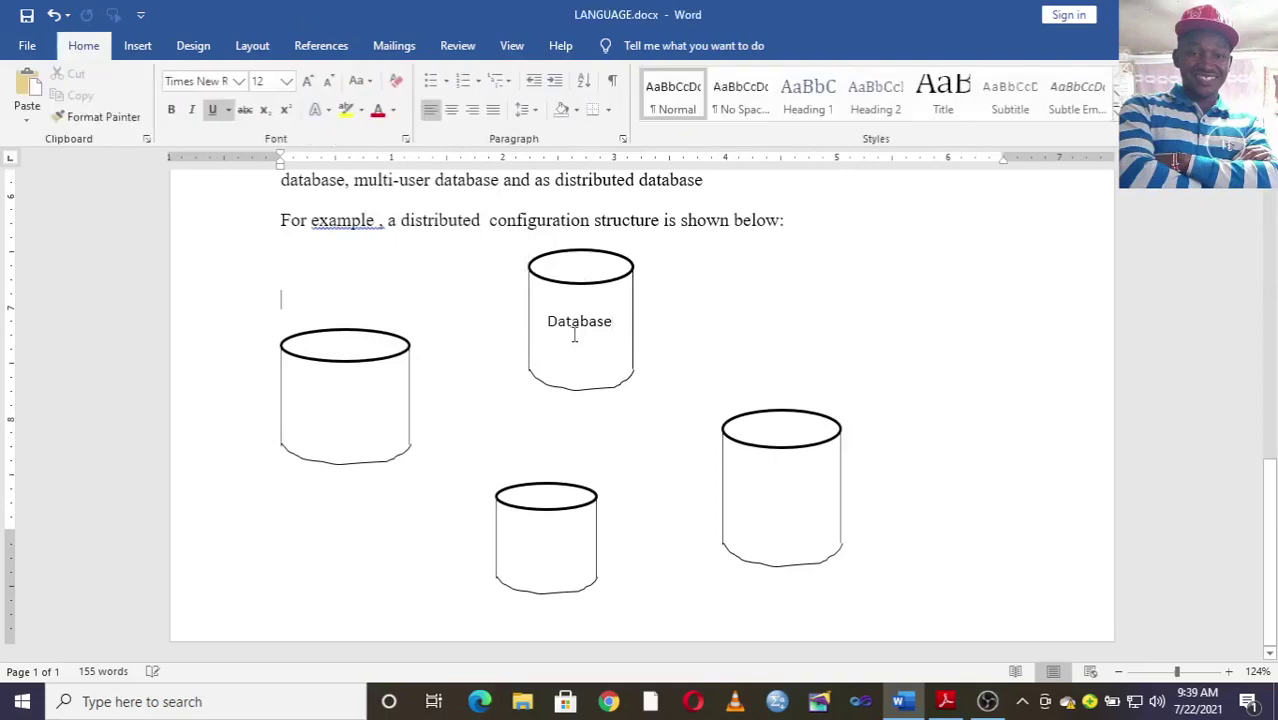
click(574, 336)
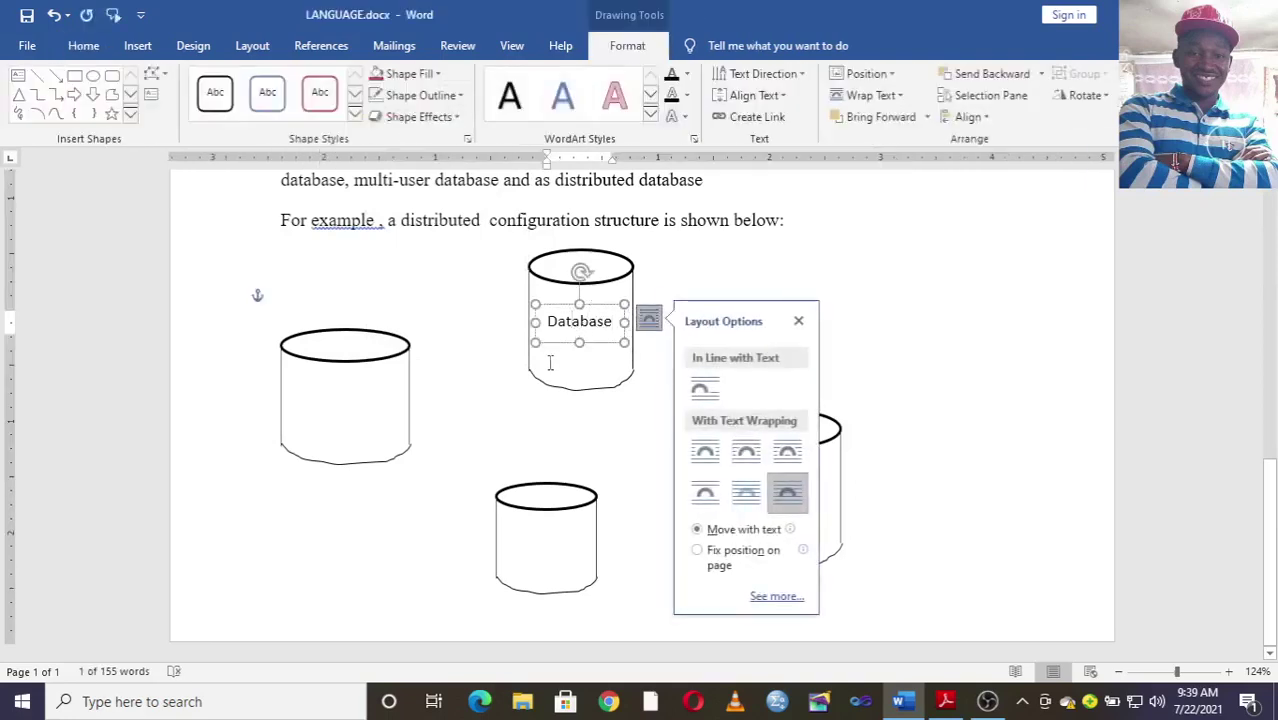
click(466, 302)
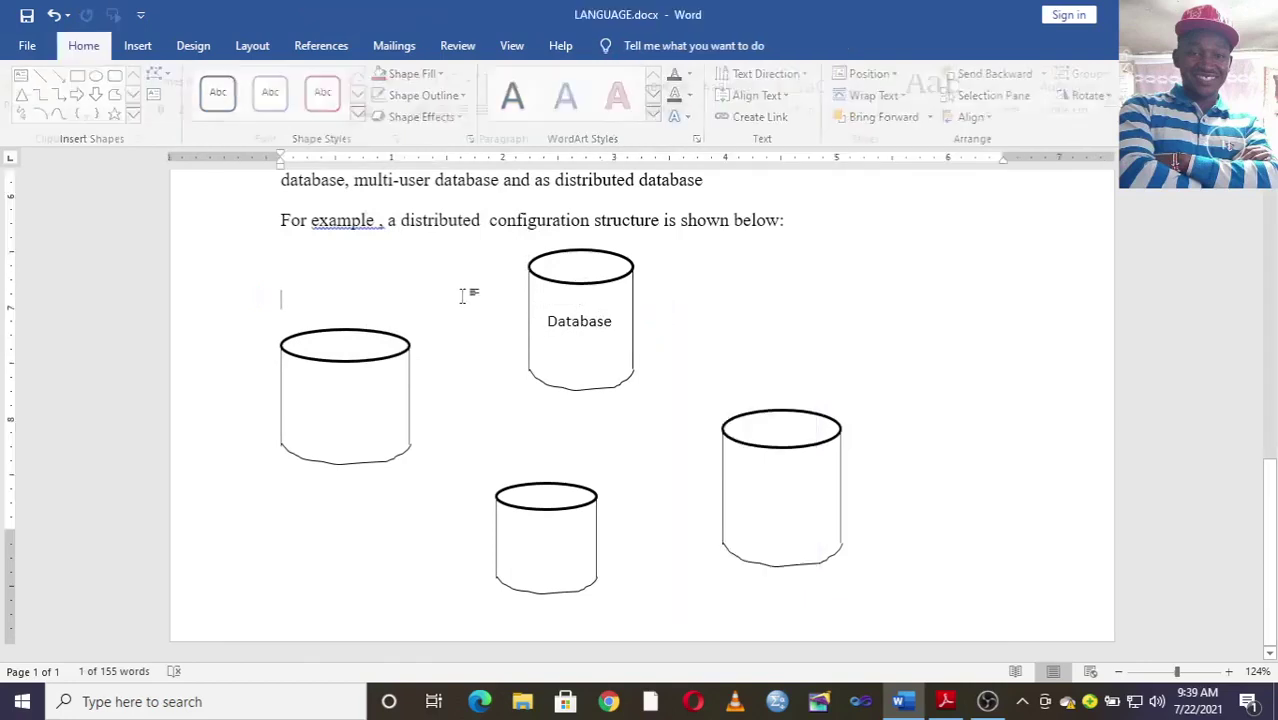
key(ctrl+v)
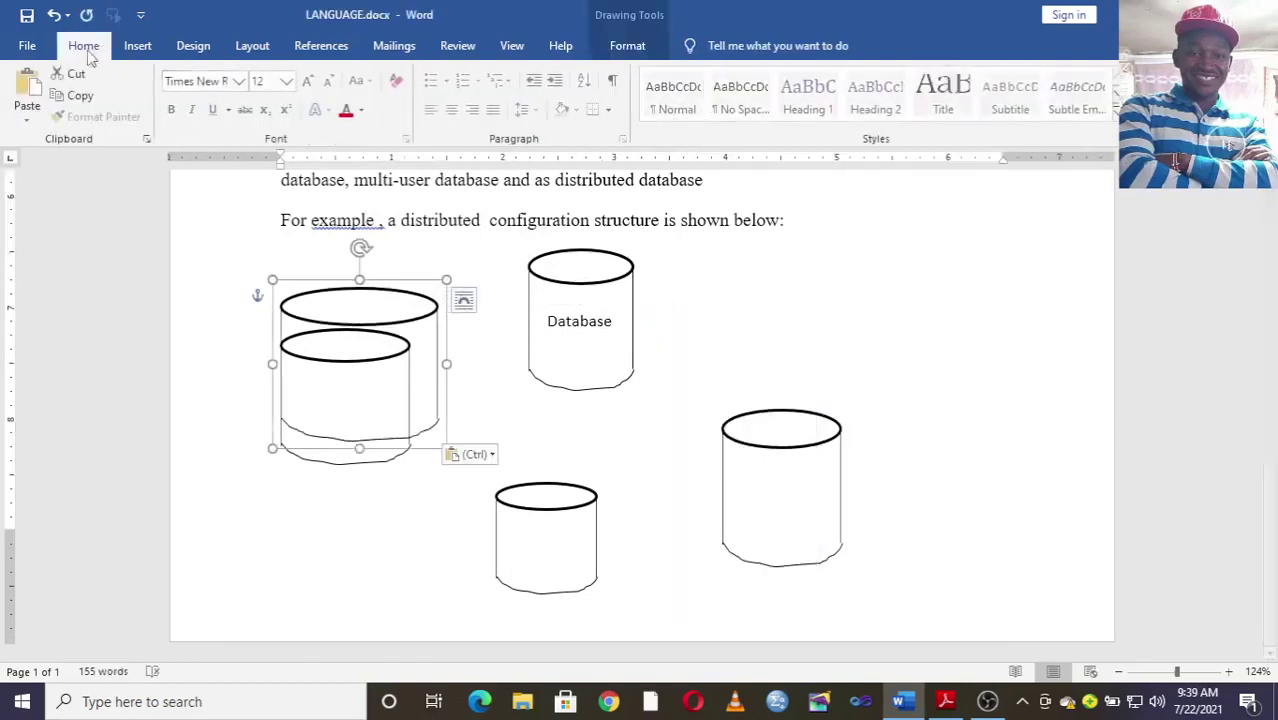
click(53, 15)
click(579, 310)
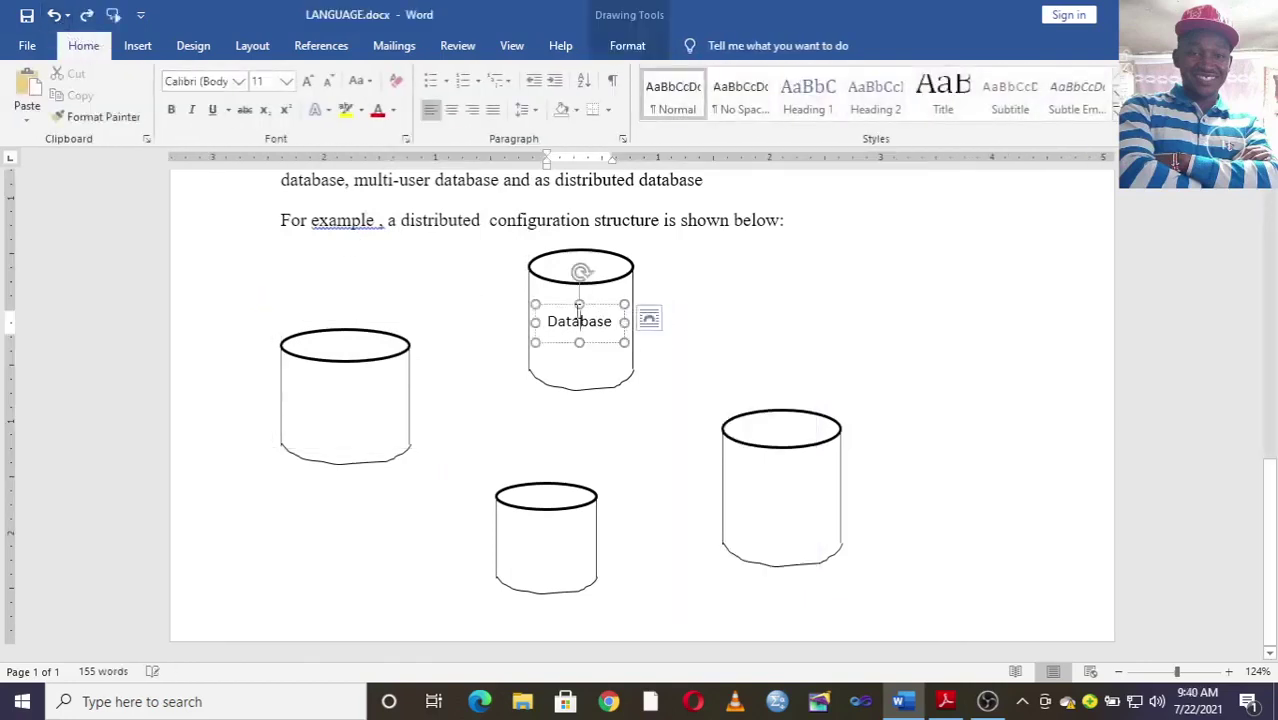
Delete the three unlabelled cylinders, keeping only the one labelled Database.
click(374, 358)
key(Delete)
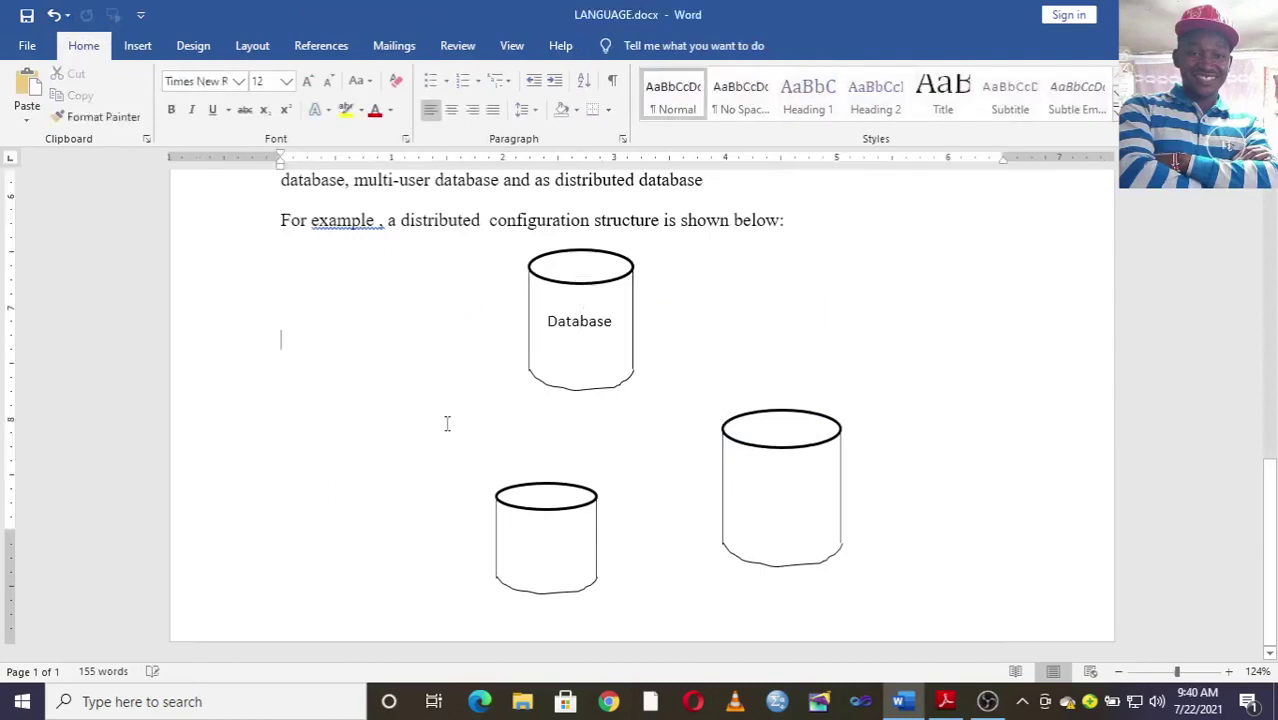
click(537, 494)
key(Delete)
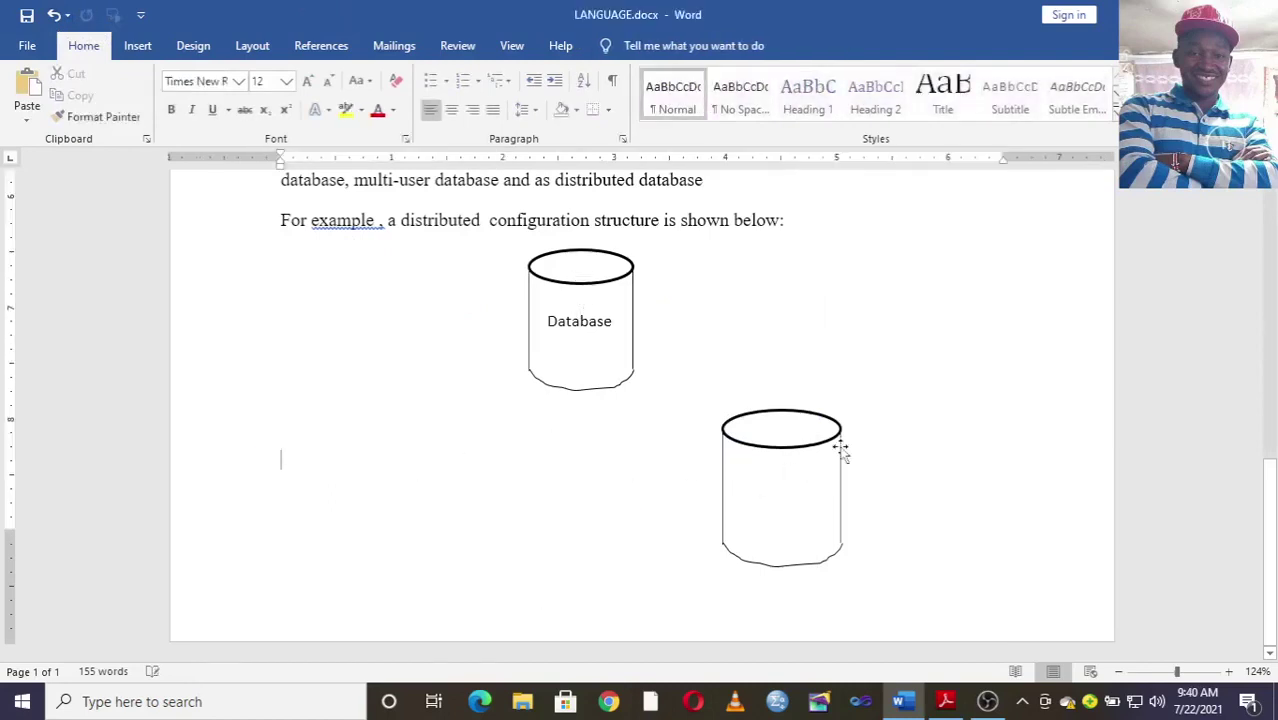
click(835, 447)
key(Delete)
Duplicate the Database cylinder's shape and place the copy to its lower right.
click(550, 273)
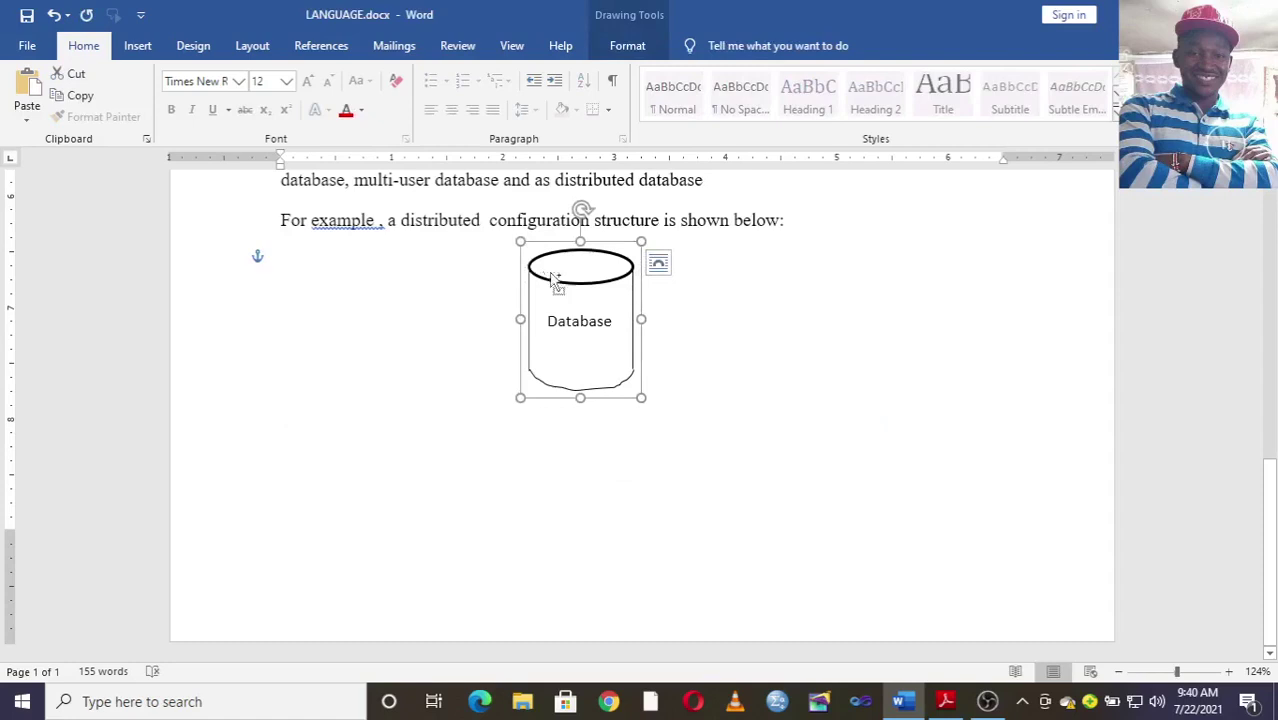
key(ctrl+c)
key(ctrl+v)
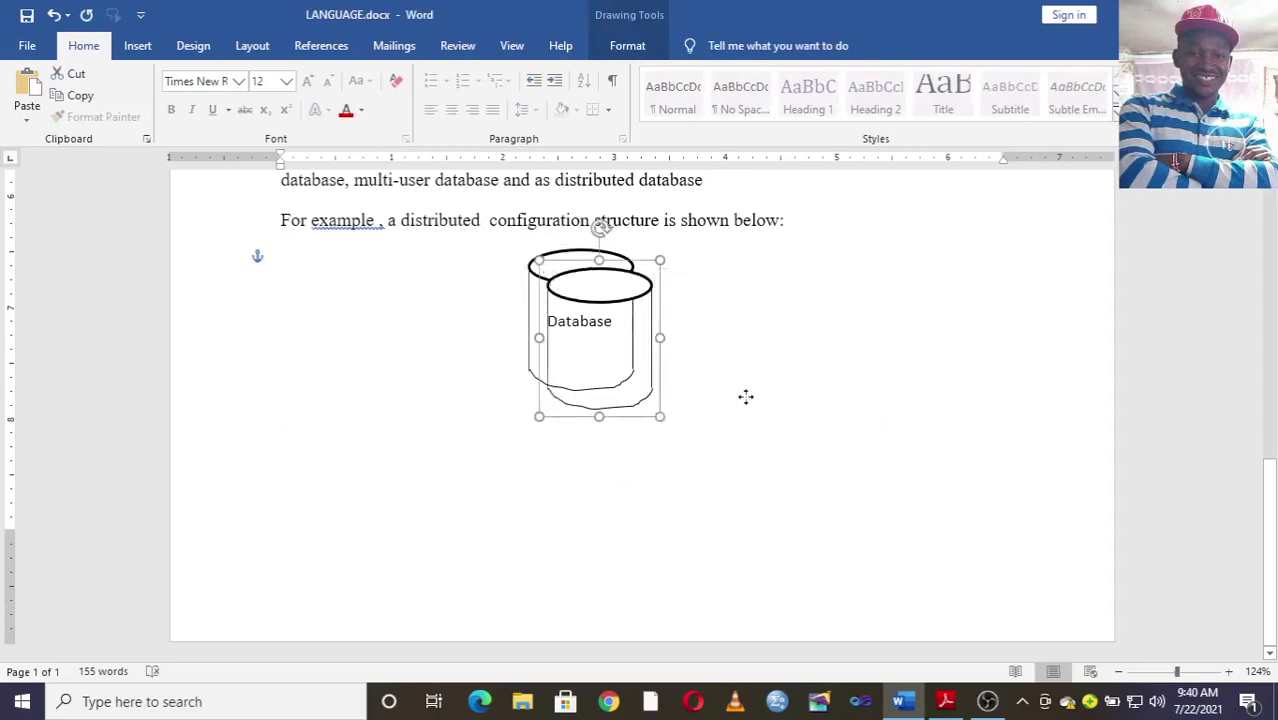
drag(746, 397, 748, 398)
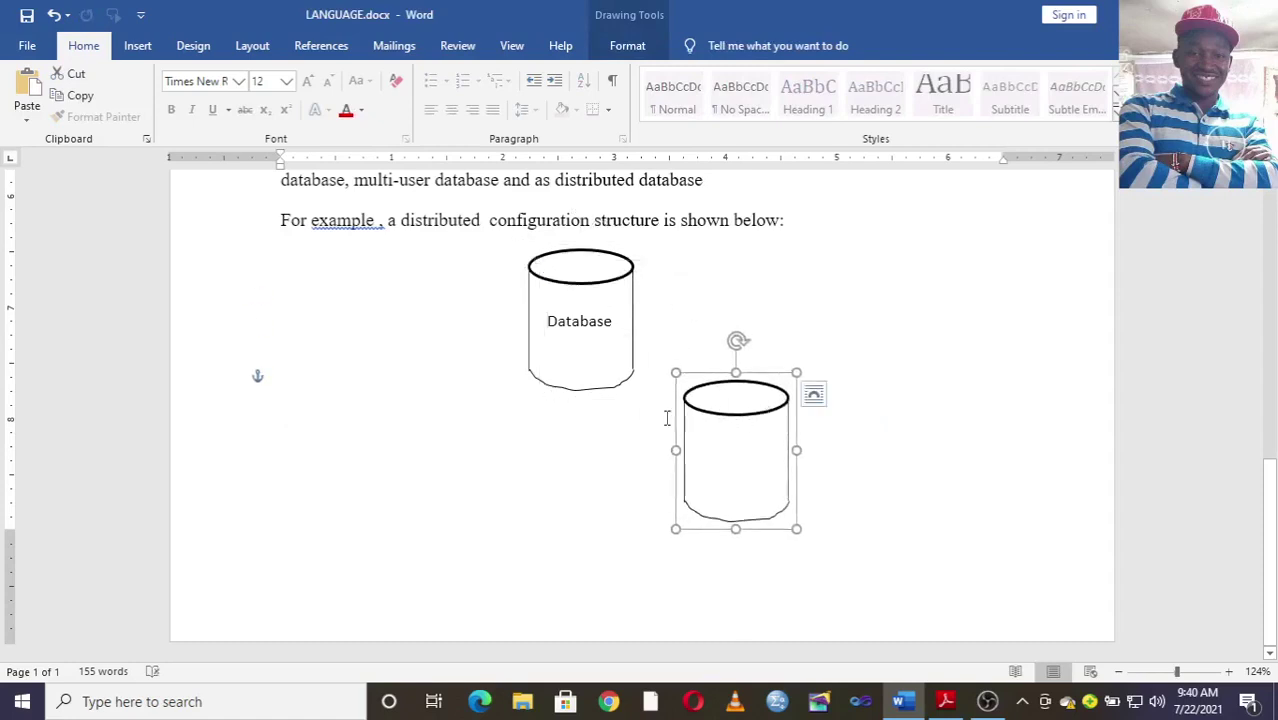
Paste two more cylinders, one near the bottom of the page and a shortened one at the left margin.
key(ctrl+v)
drag(766, 434, 460, 533)
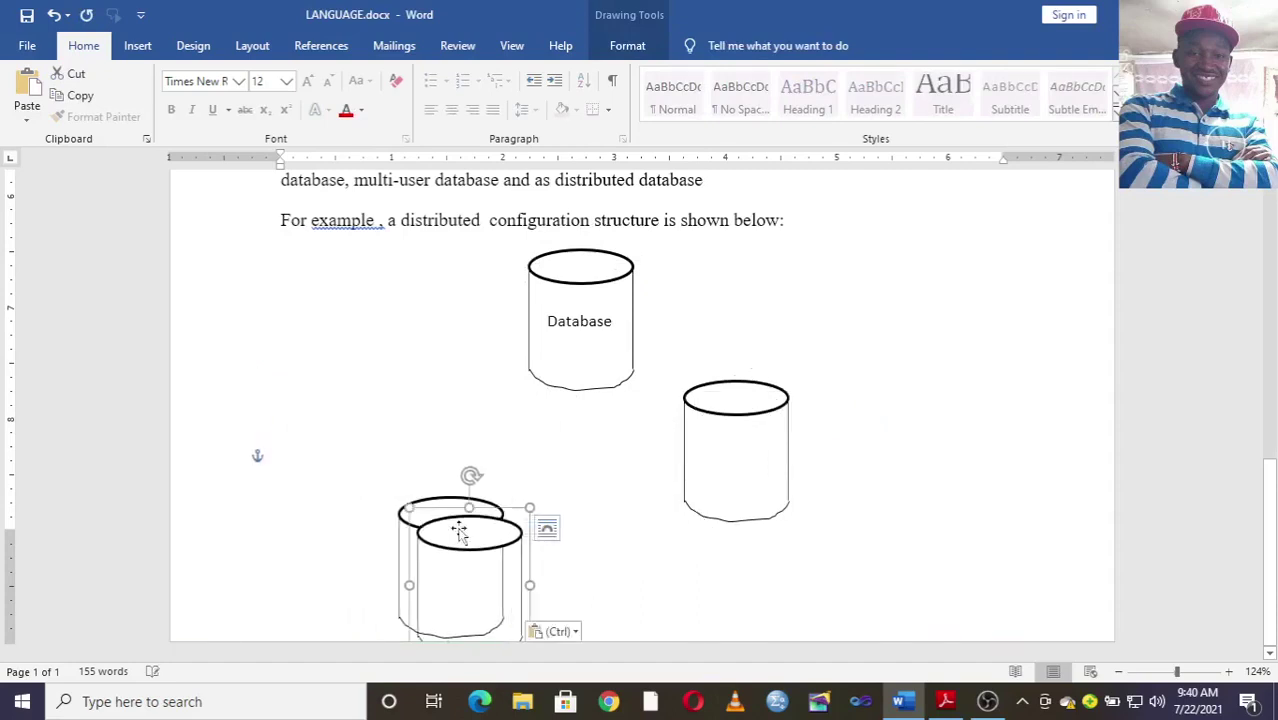
drag(459, 533, 308, 347)
drag(322, 499, 321, 471)
click(389, 516)
Shorten the bottom cylinder and move it right and slightly down, beneath the Database cylinder.
click(455, 625)
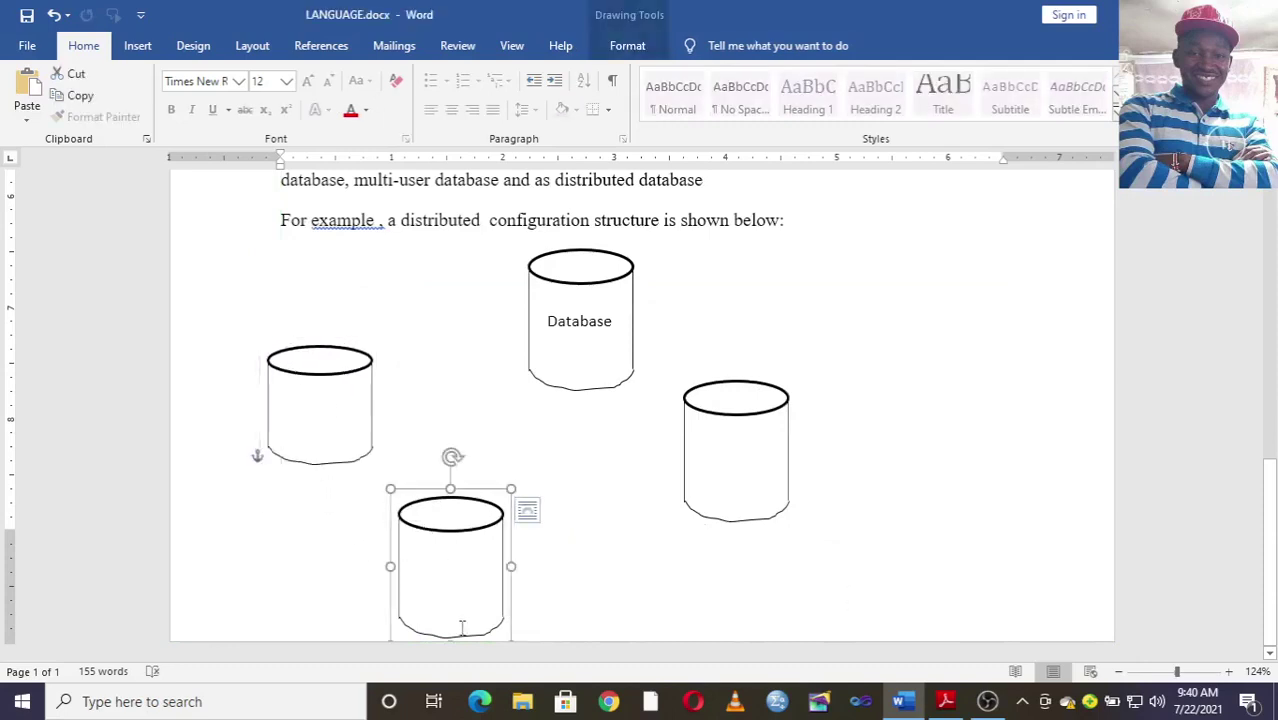
drag(448, 633, 452, 615)
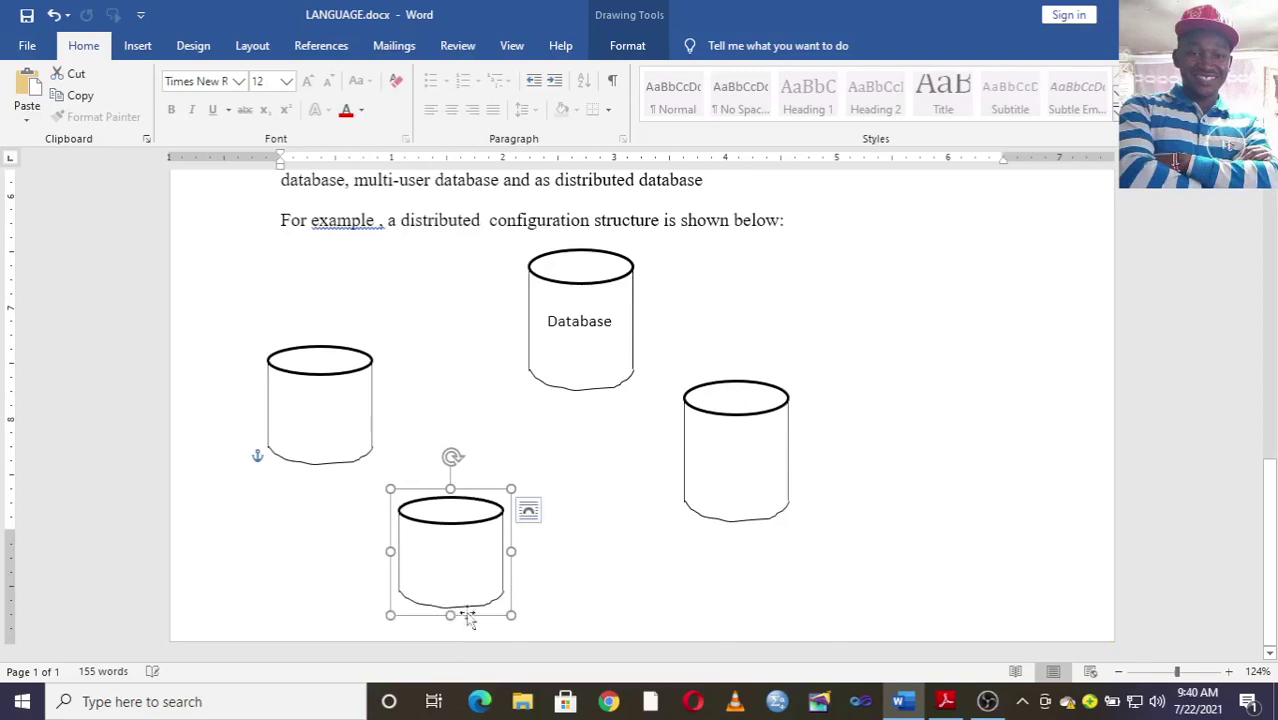
drag(473, 530, 539, 553)
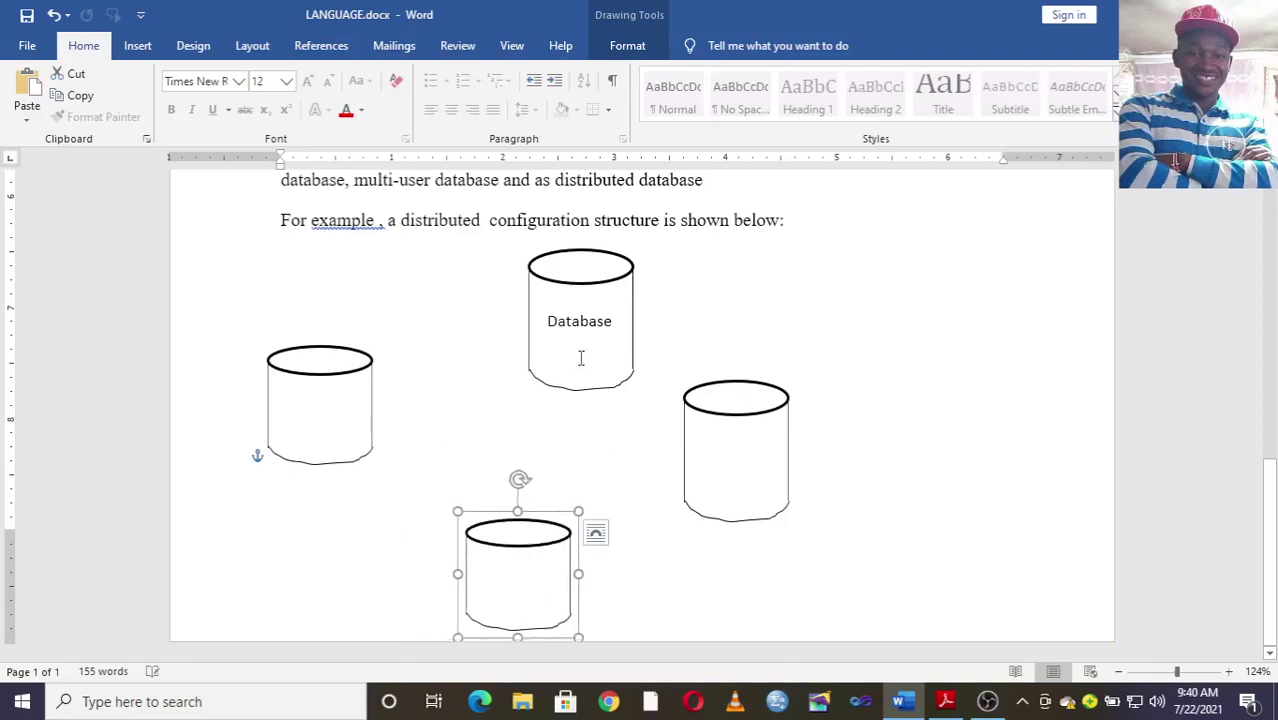
Reduce the height of the cylinder labelled Database.
click(585, 390)
click(579, 390)
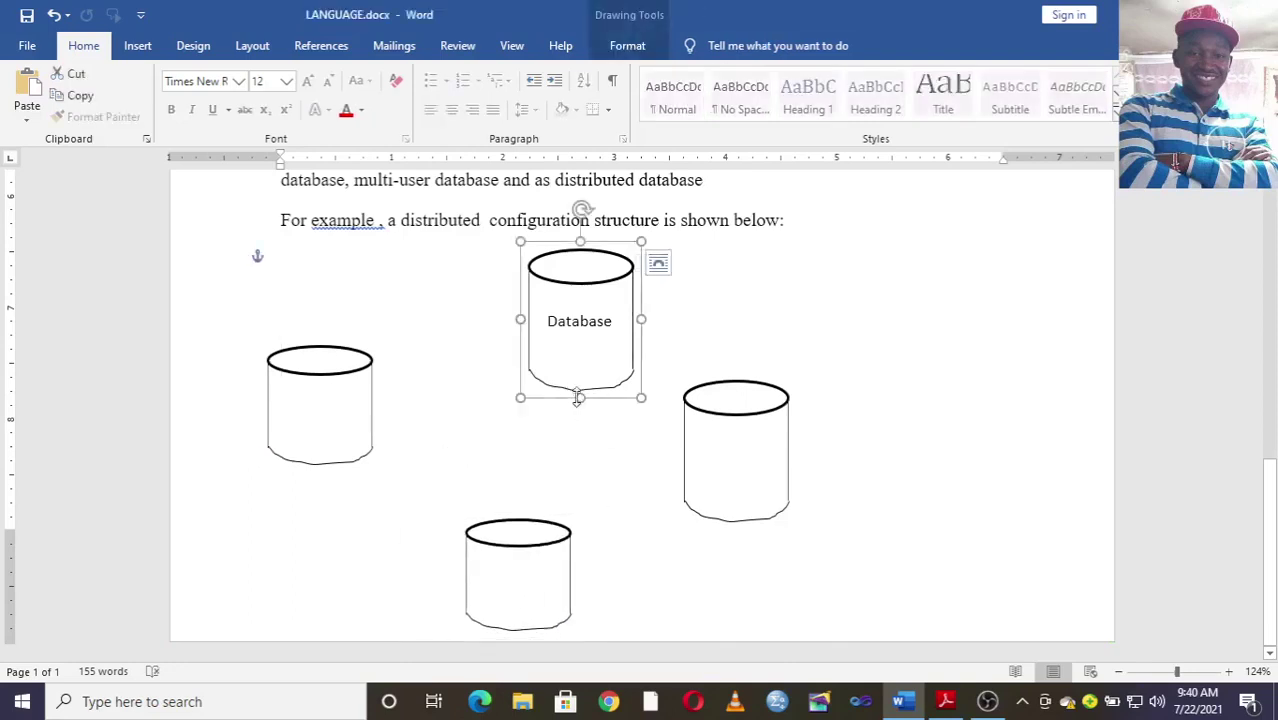
drag(578, 398, 574, 358)
click(614, 321)
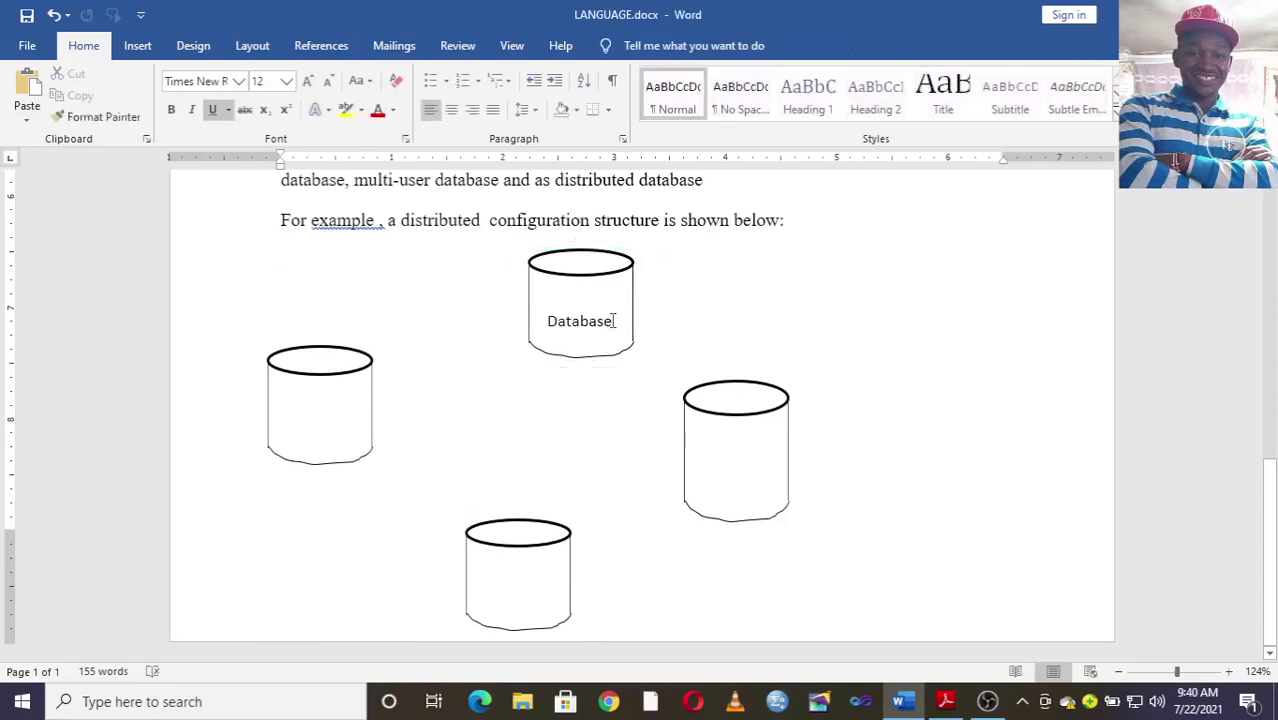
Move the Database text box slightly up to centre it within the shortened cylinder.
click(619, 321)
double_click(600, 311)
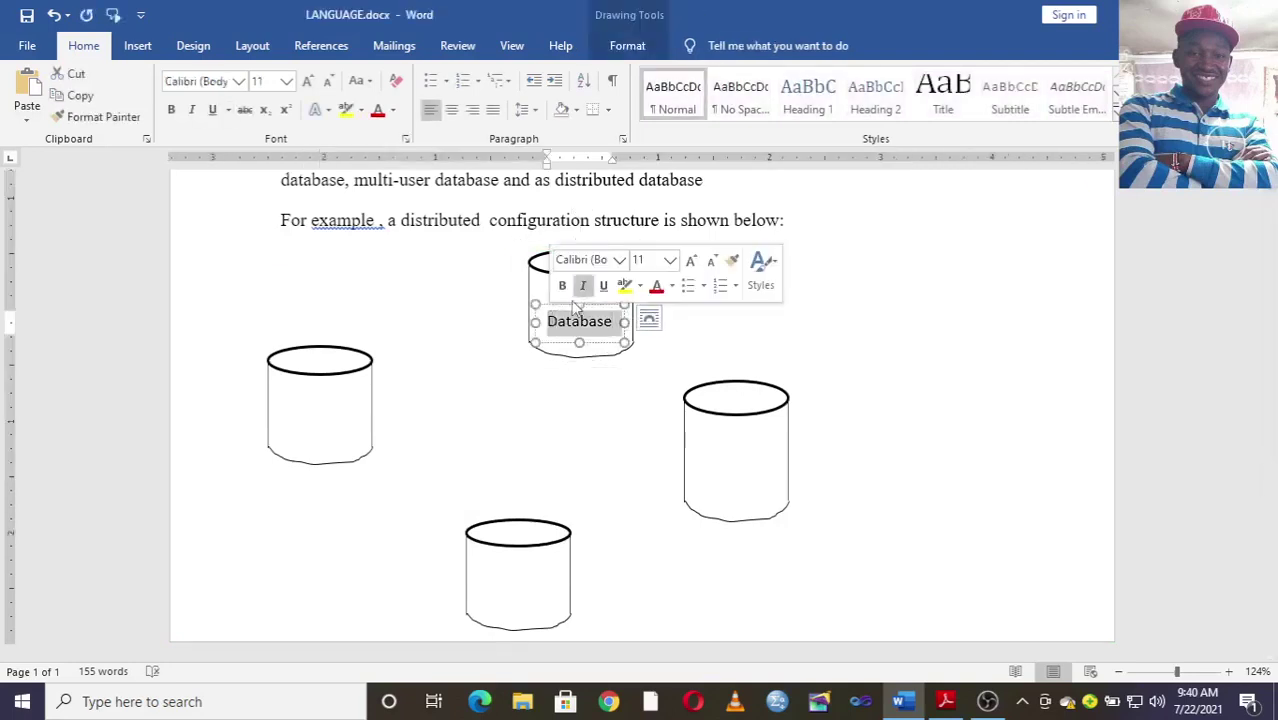
click(563, 292)
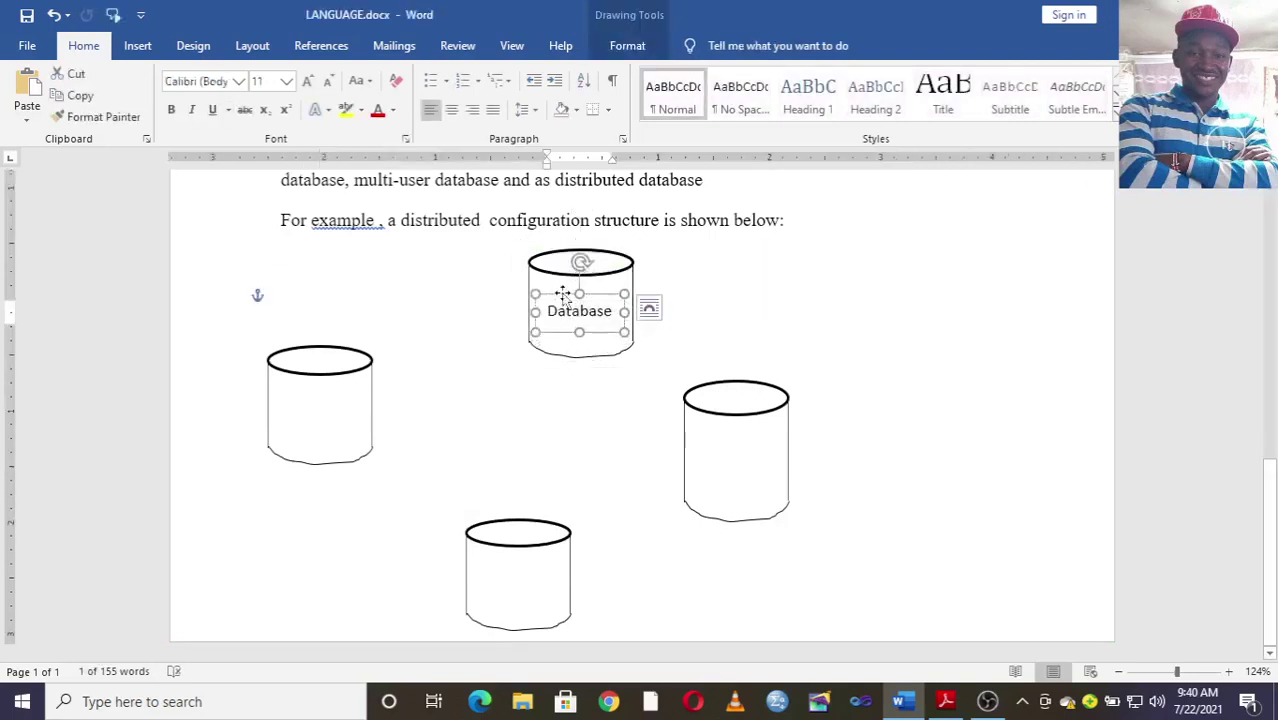
click(397, 314)
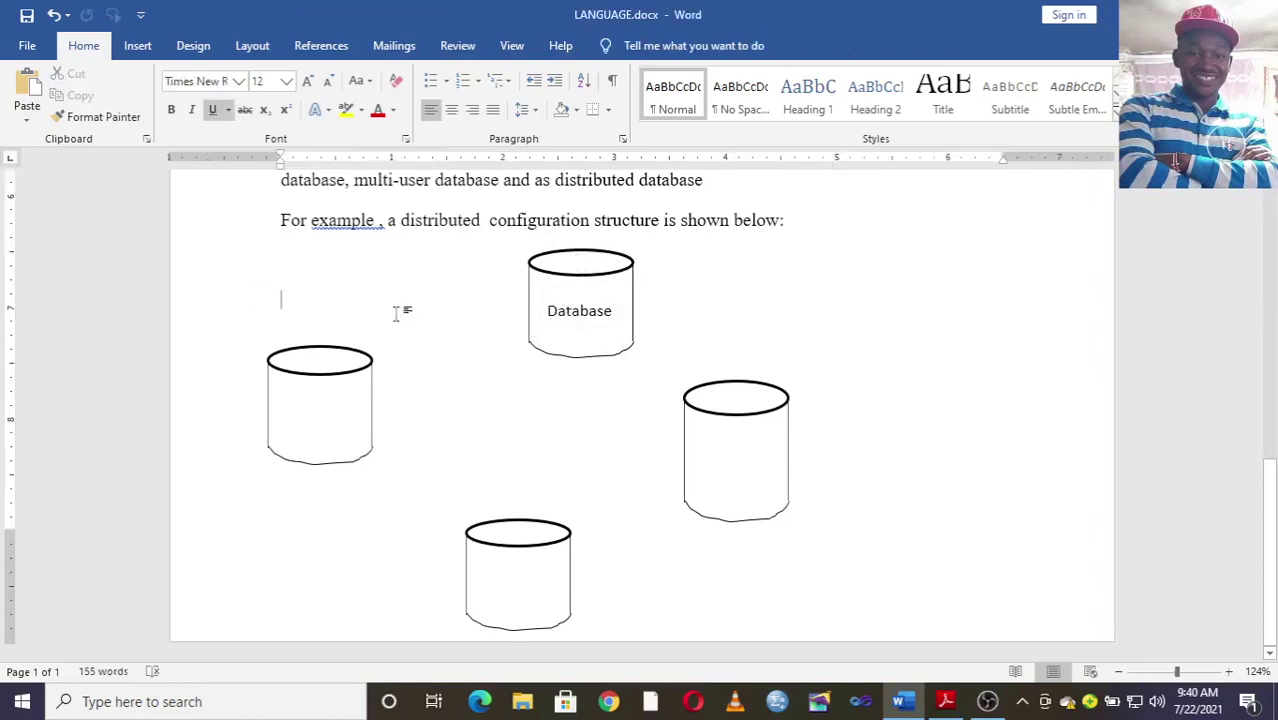
Paste a copy of the Database text box and place it inside the leftmost cylinder of the diagram.
key(ctrl+v)
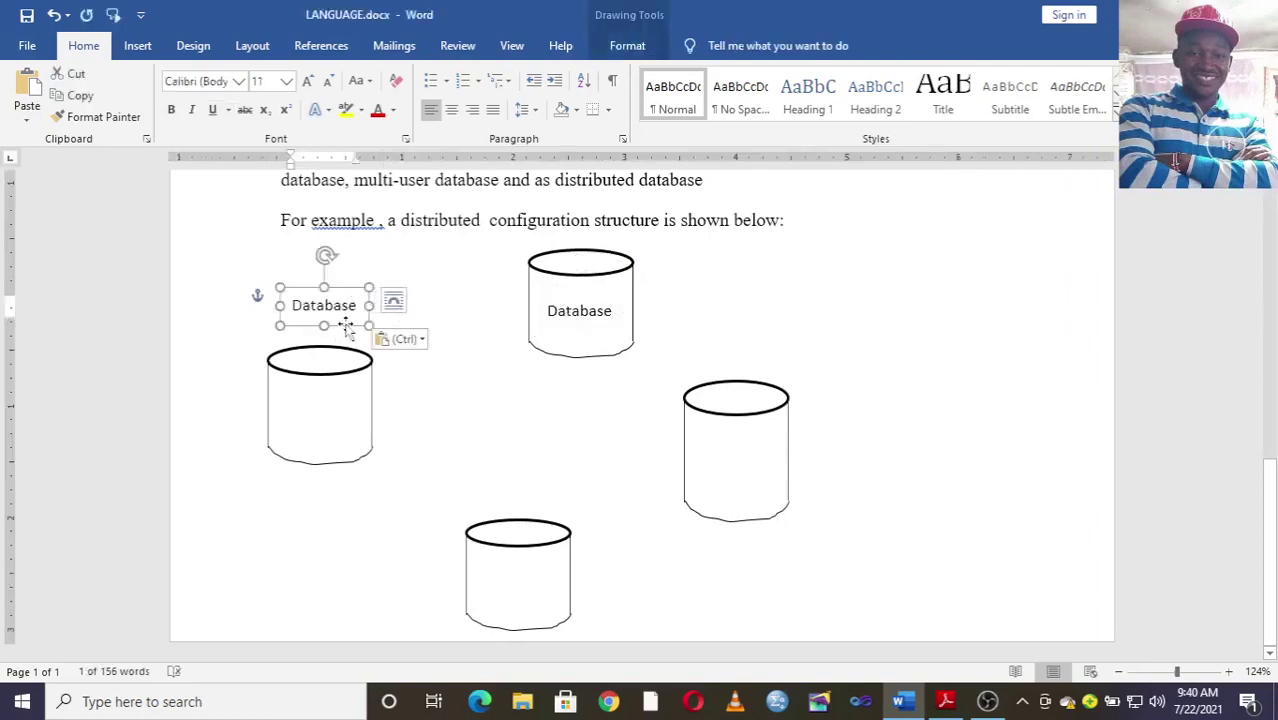
drag(346, 328, 341, 428)
click(437, 422)
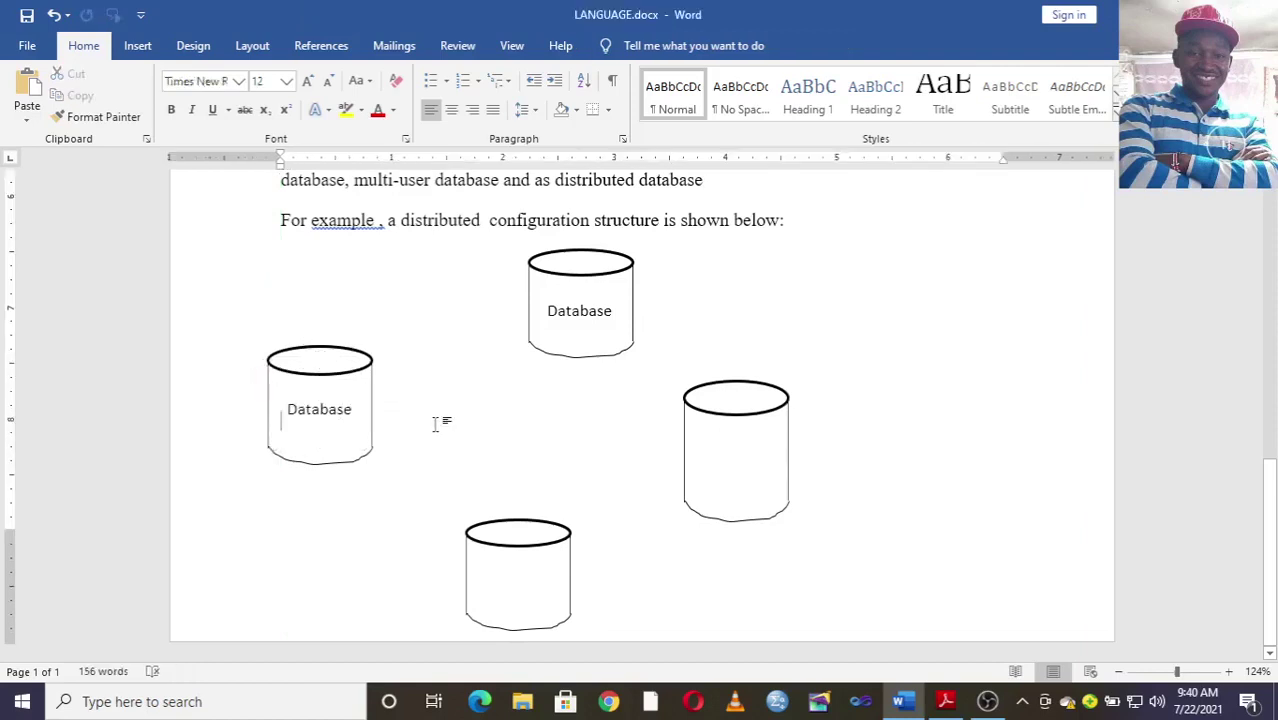
Paste another Database text box and move it inside the bottom cylinder of the diagram.
key(ctrl+v)
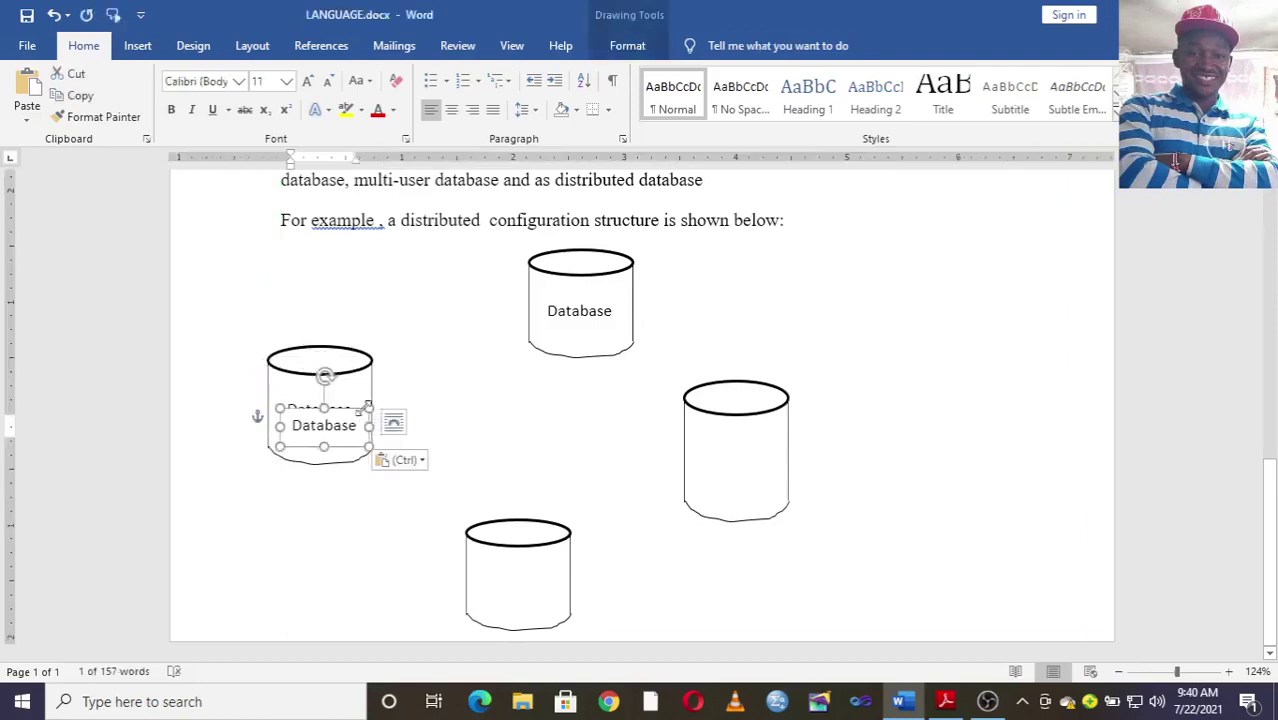
drag(362, 405, 555, 559)
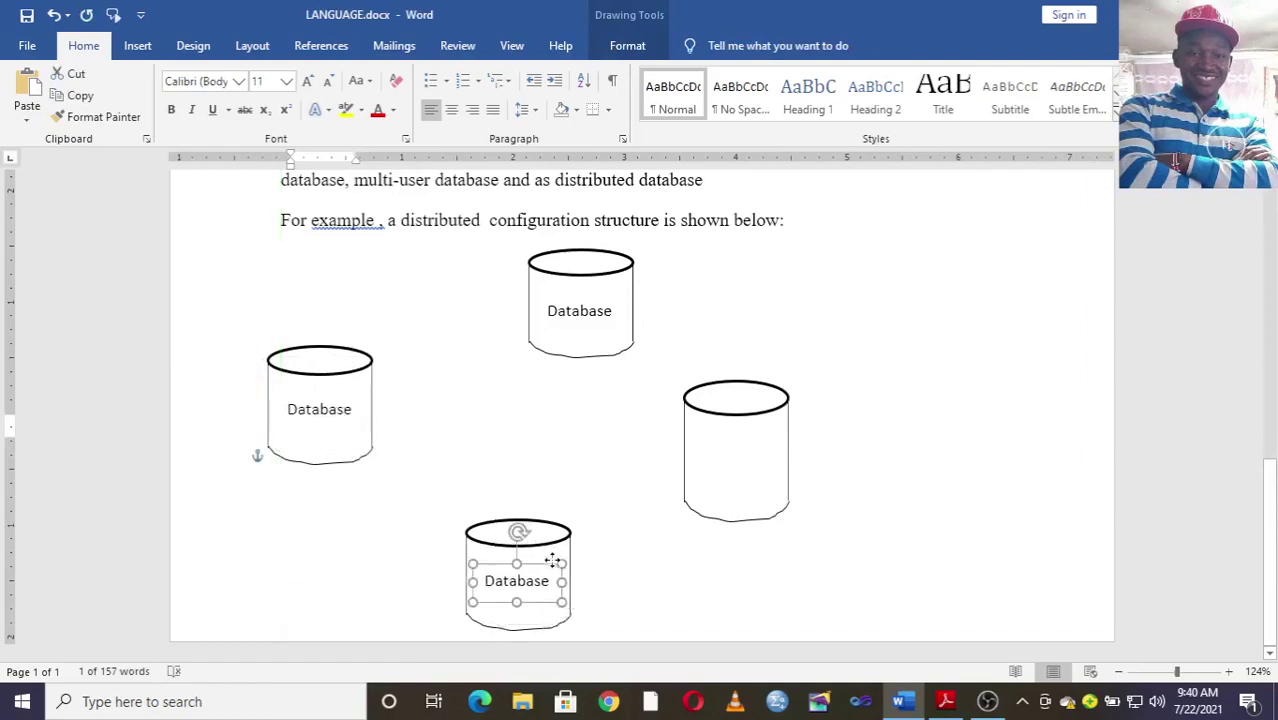
click(500, 437)
Label the empty rightmost cylinder with a pasted Database text box placed at its middle.
key(ctrl+v)
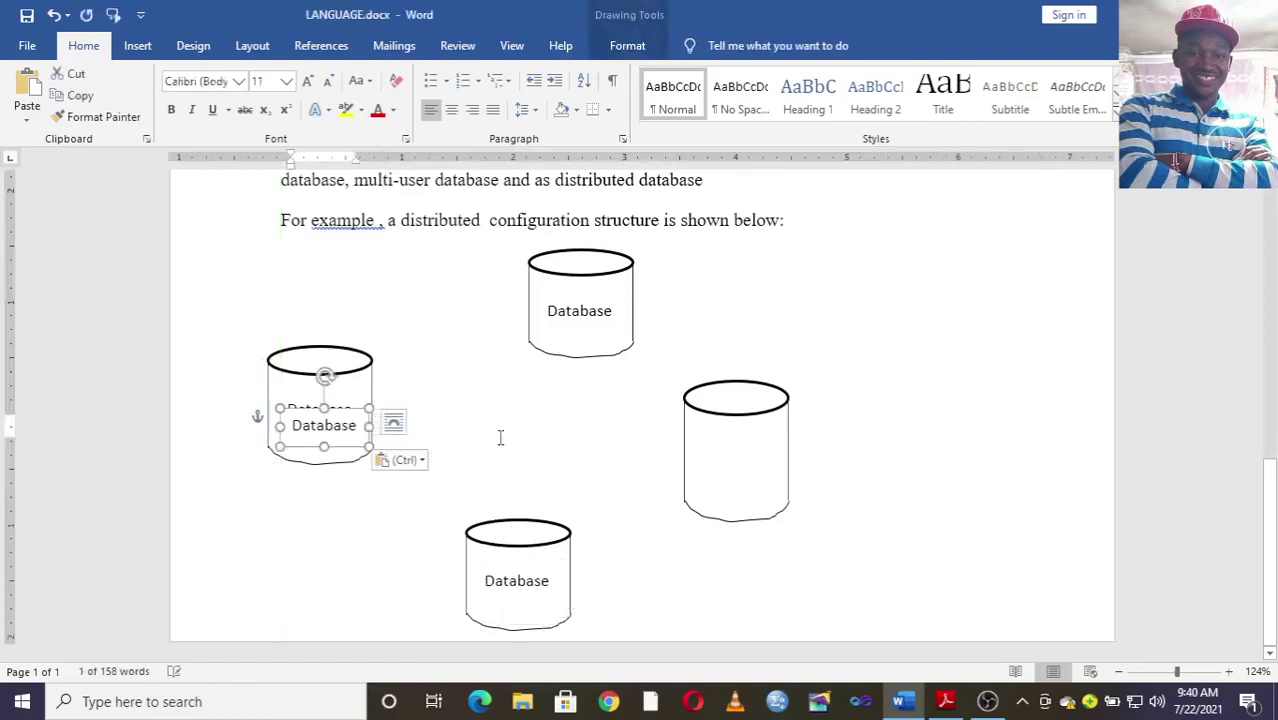
drag(350, 447, 763, 473)
click(868, 477)
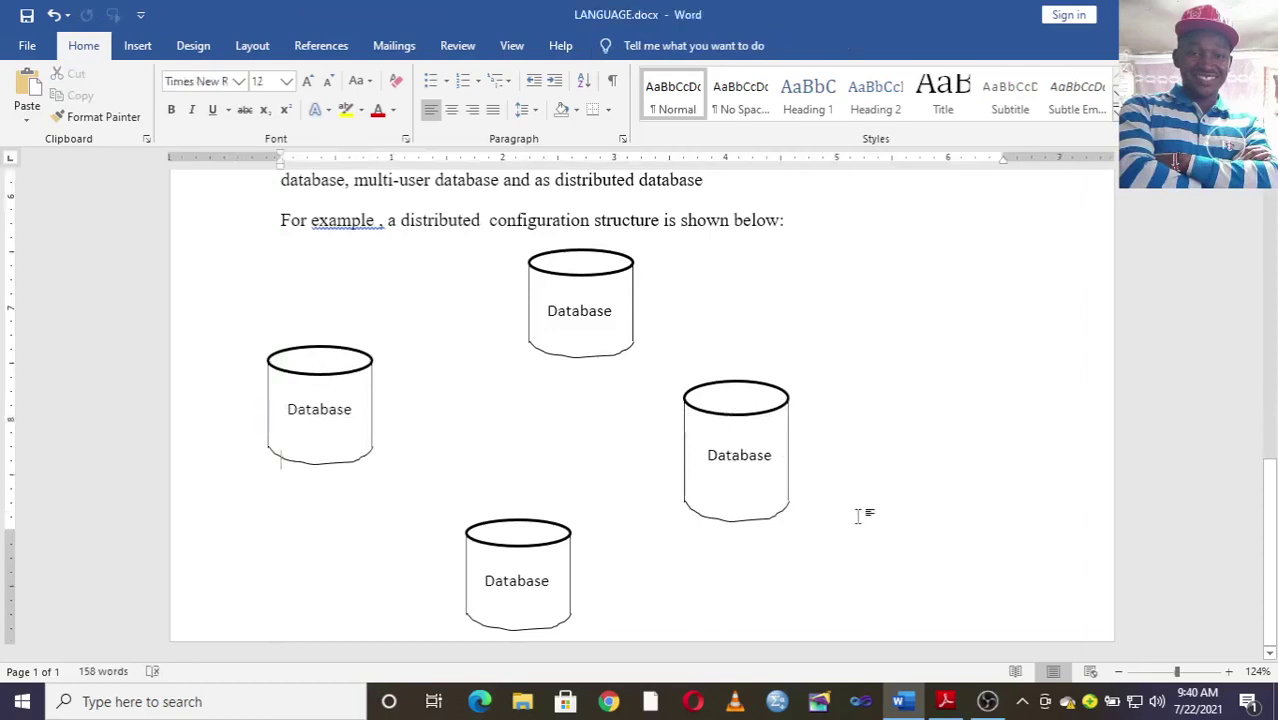